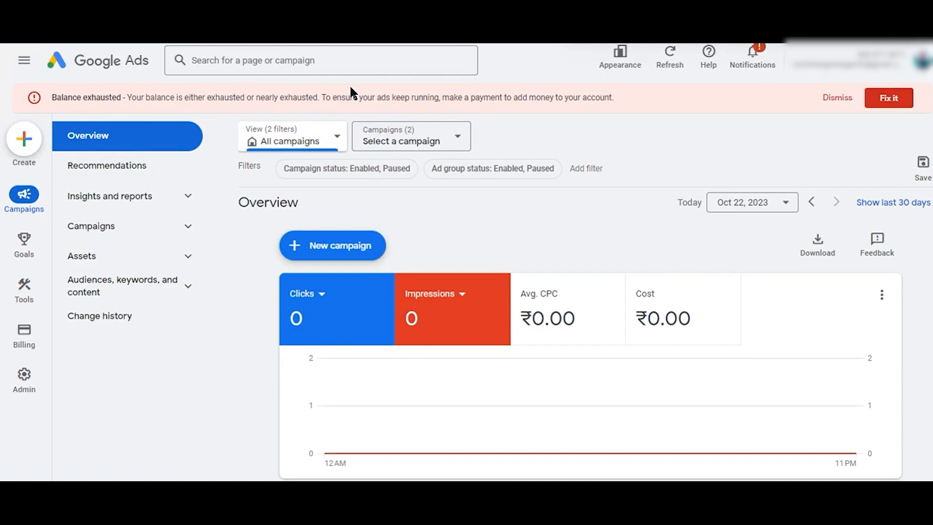
- Start a new Search campaign without a goal's guidance
{"action": "left_click", "coordinate": [23, 62]}
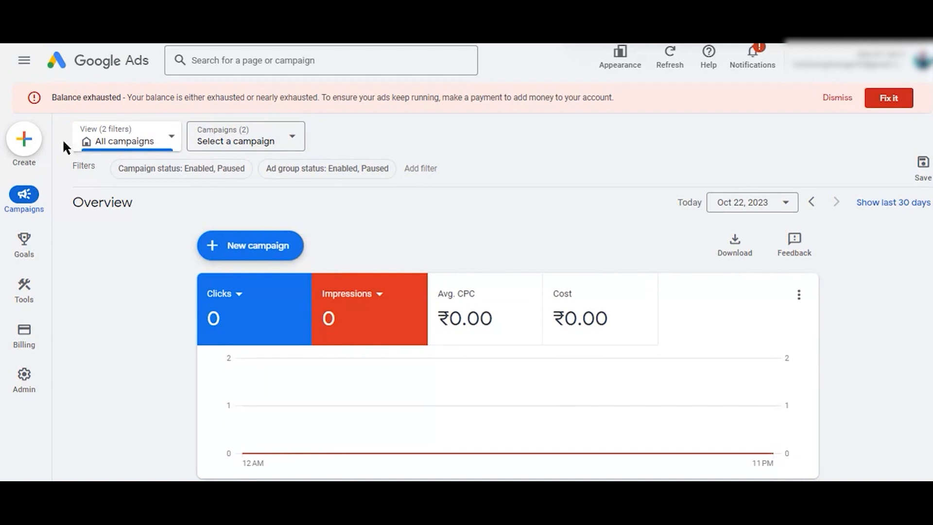
{"action": "left_click", "coordinate": [232, 246]}
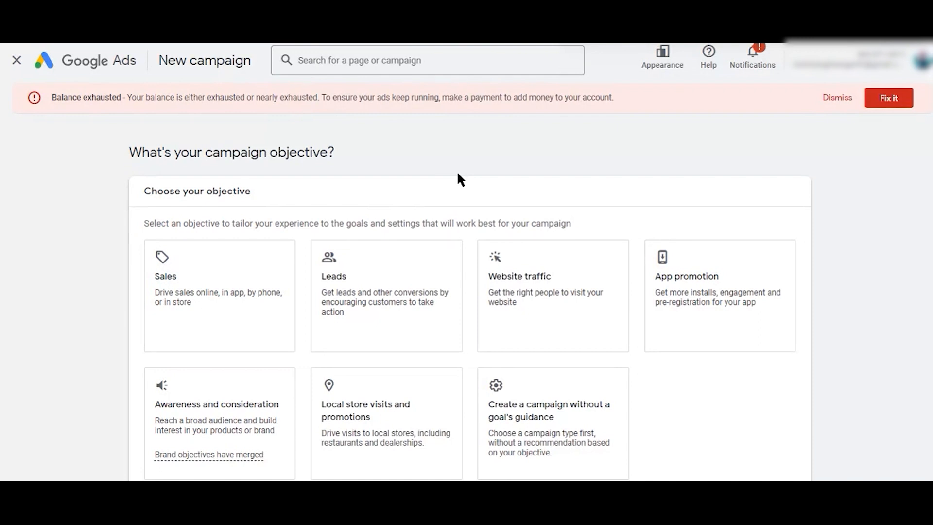
{"action": "scroll", "coordinate": [458, 173], "scroll_direction": "down", "scroll_amount": 2}
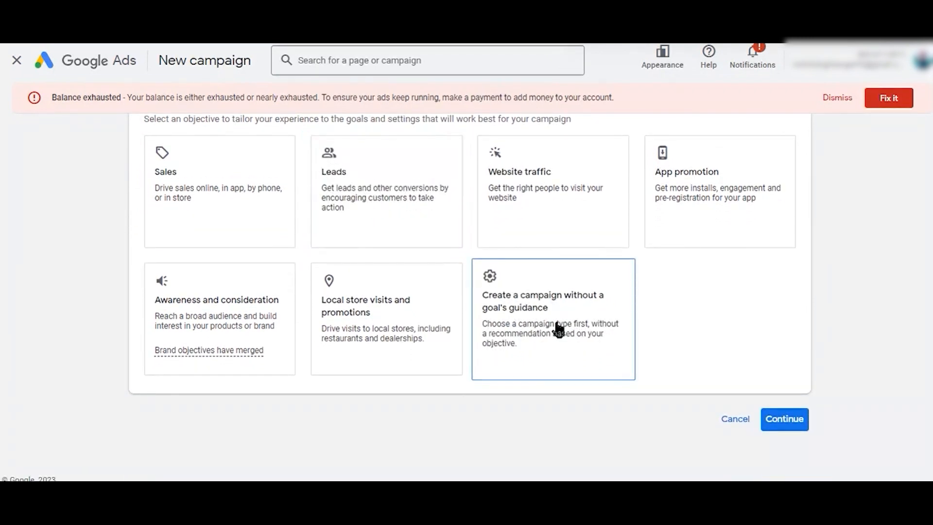
{"action": "left_click", "coordinate": [531, 315]}
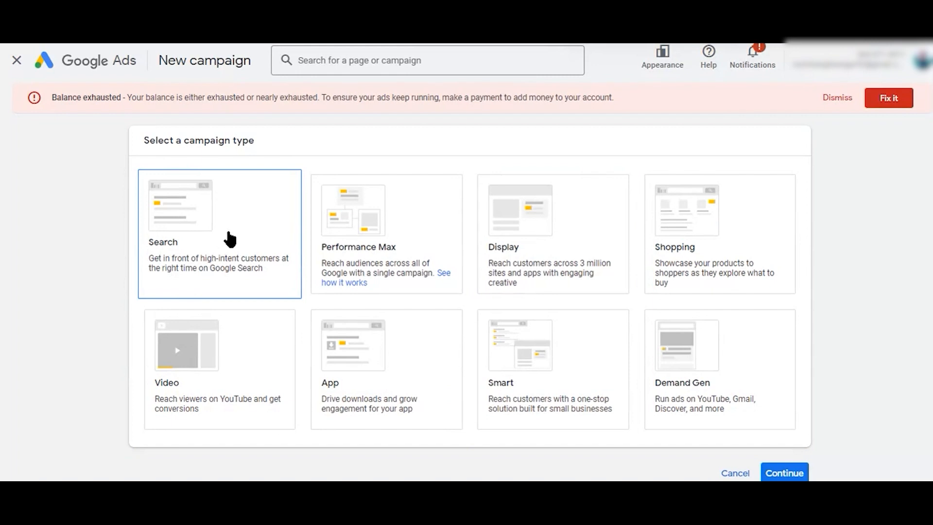
{"action": "left_click", "coordinate": [208, 219]}
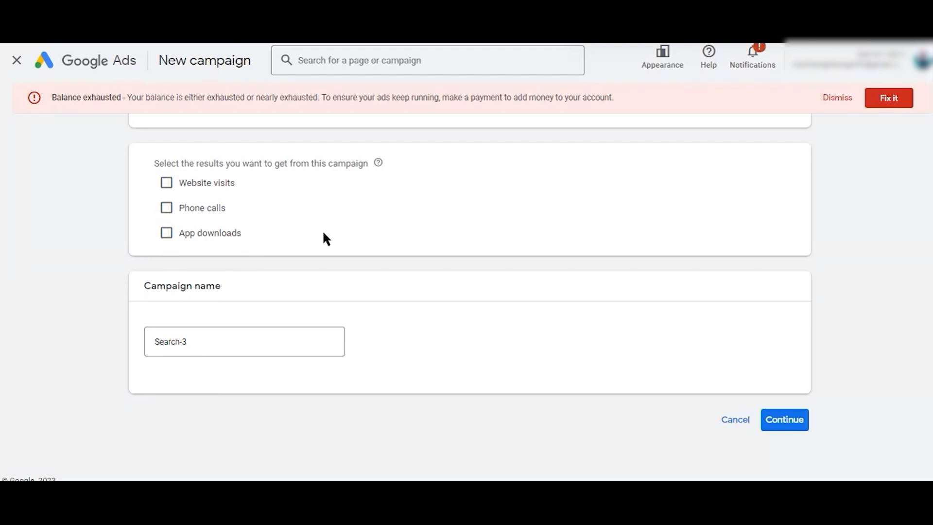
{"action": "left_click", "coordinate": [166, 185]}
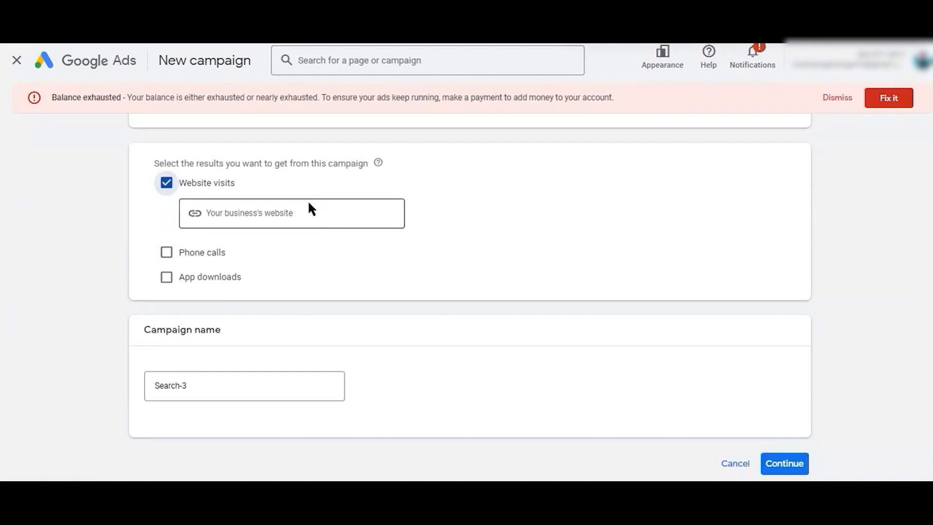
{"action": "left_click", "coordinate": [287, 216]}
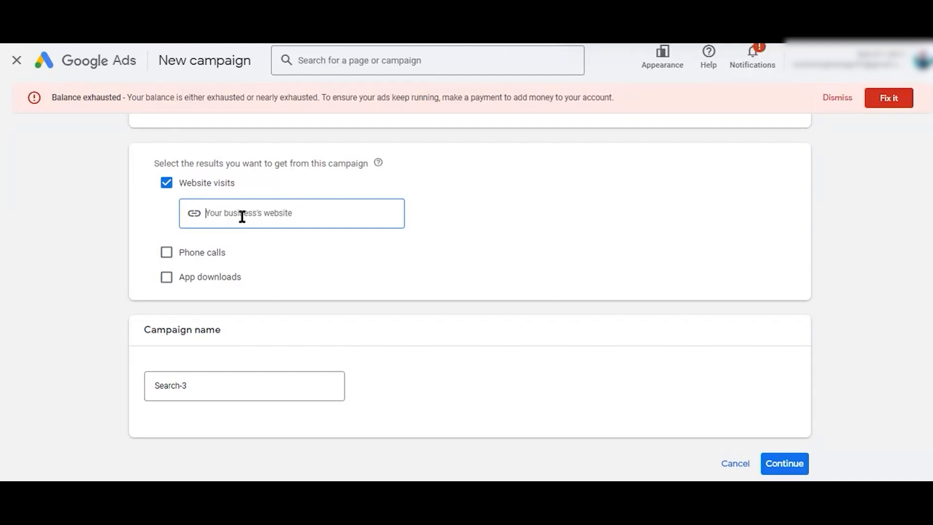
{"action": "type", "text": "https://"}
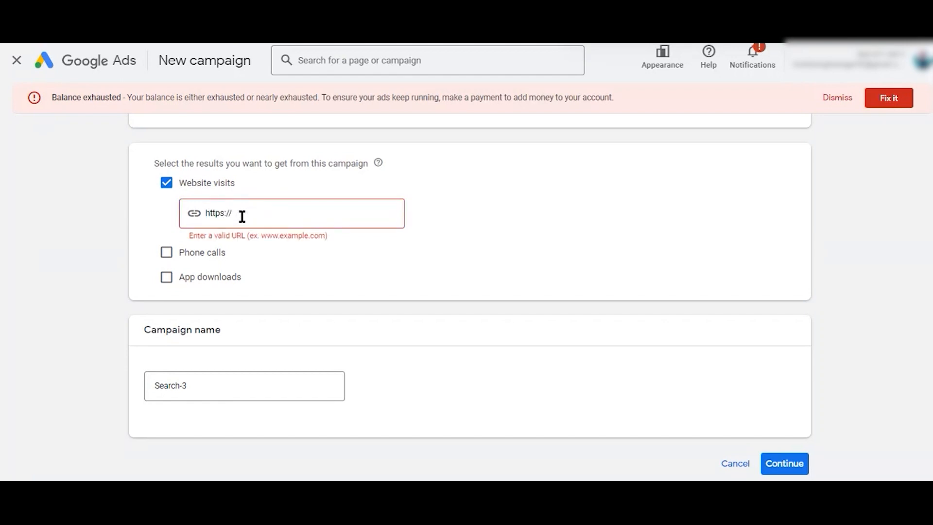
{"action": "type", "text": "testing.com"}
{"action": "left_click", "coordinate": [554, 201]}
{"action": "left_click", "coordinate": [272, 210]}
{"action": "left_click", "coordinate": [291, 207]}
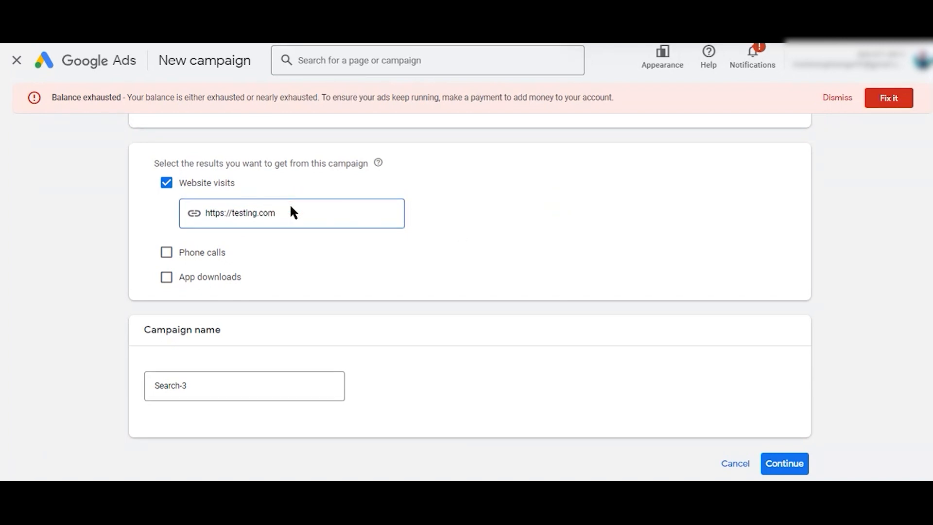
{"action": "key", "text": "ctrl+a"}
{"action": "left_click", "coordinate": [578, 209]}
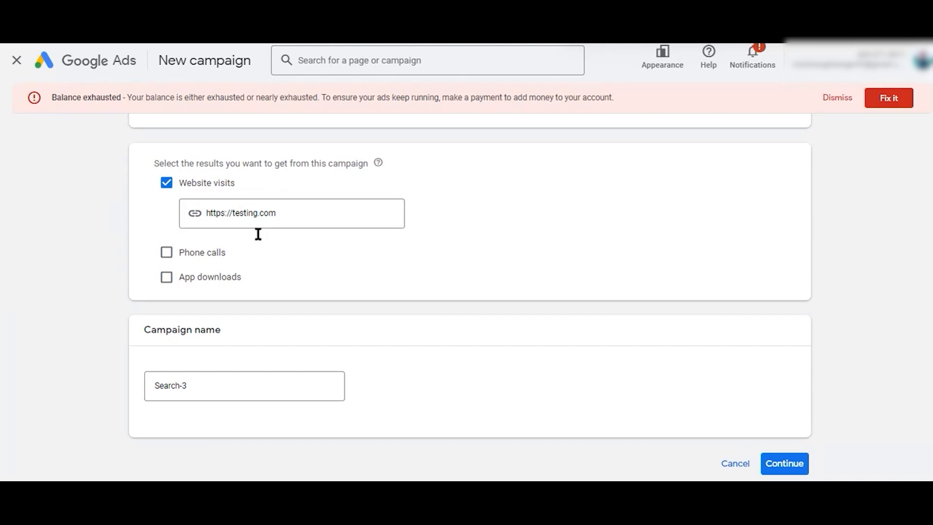
- Name the campaign "Search-3 Website traffic" and continue to the bidding settings
{"action": "scroll", "coordinate": [228, 390], "scroll_direction": "down", "scroll_amount": 1}
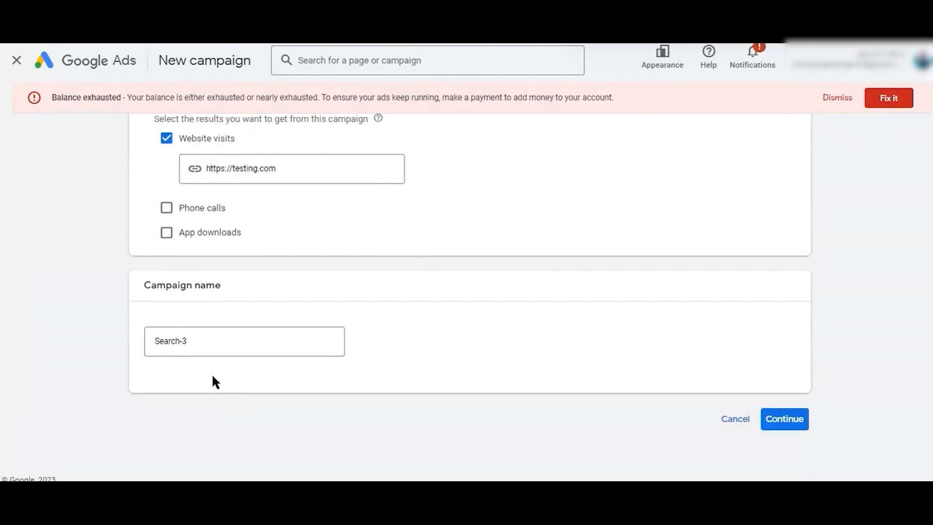
{"action": "left_click", "coordinate": [213, 343]}
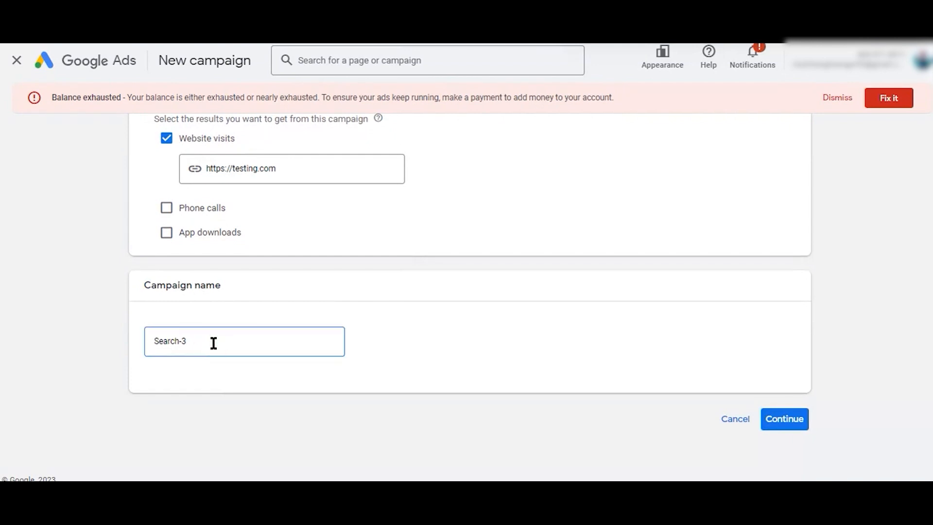
{"action": "type", "text": "Website traffic"}
{"action": "left_click", "coordinate": [401, 291]}
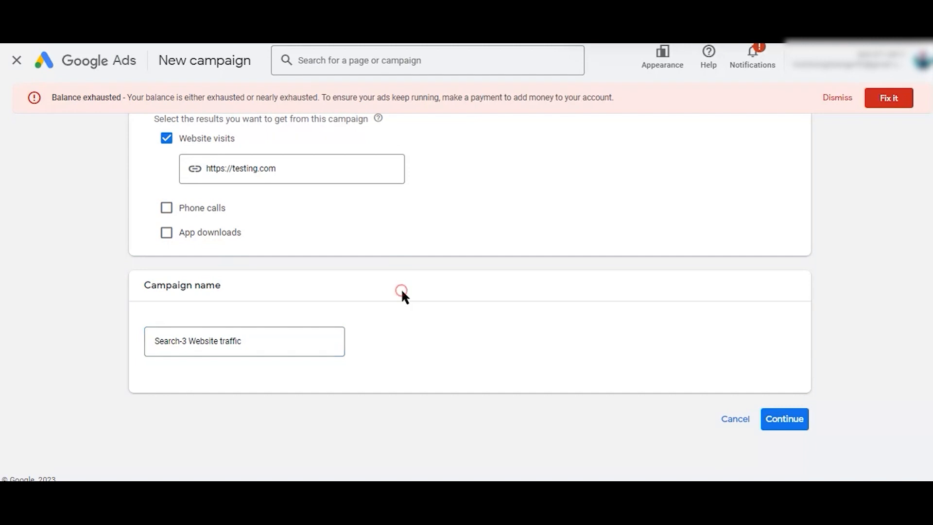
{"action": "left_click", "coordinate": [792, 424]}
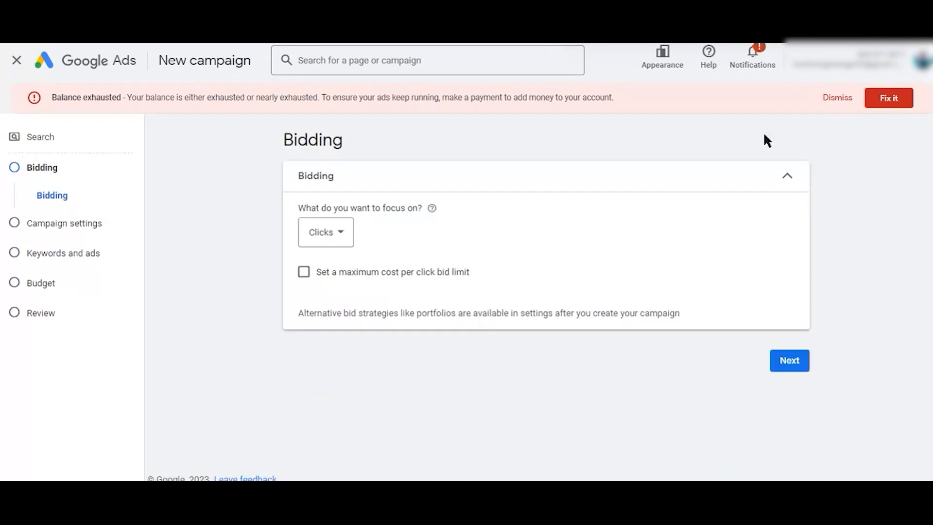
- Dismiss the exhausted balance alert and collapse the estimated performance pane
{"action": "left_click", "coordinate": [837, 98]}
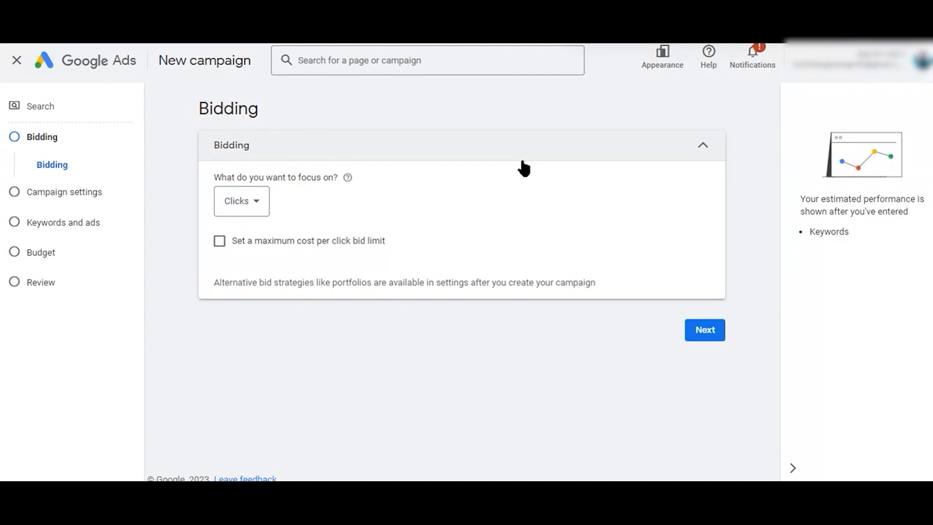
{"action": "left_click", "coordinate": [792, 466]}
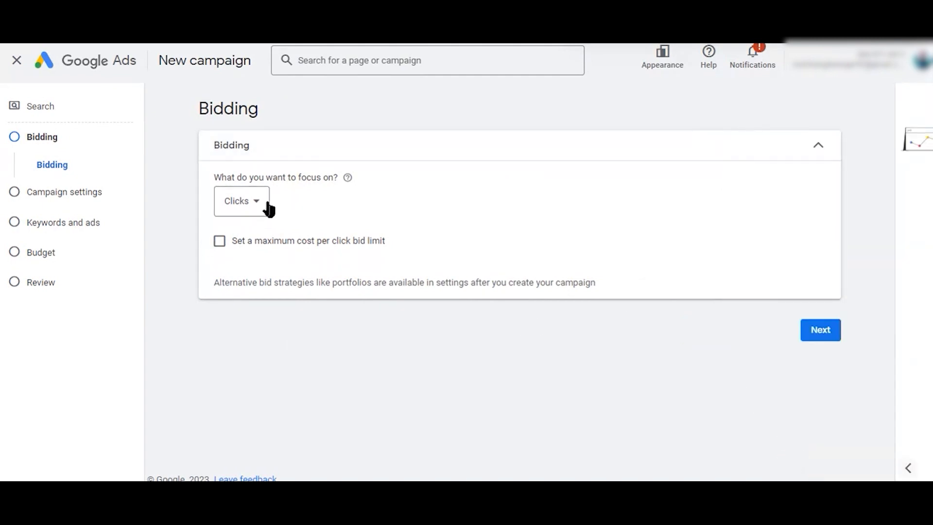
- Review the bidding focus options and choose Clicks as the campaign's focus
{"action": "left_click", "coordinate": [259, 201]}
{"action": "mouse_move", "coordinate": [270, 198]}
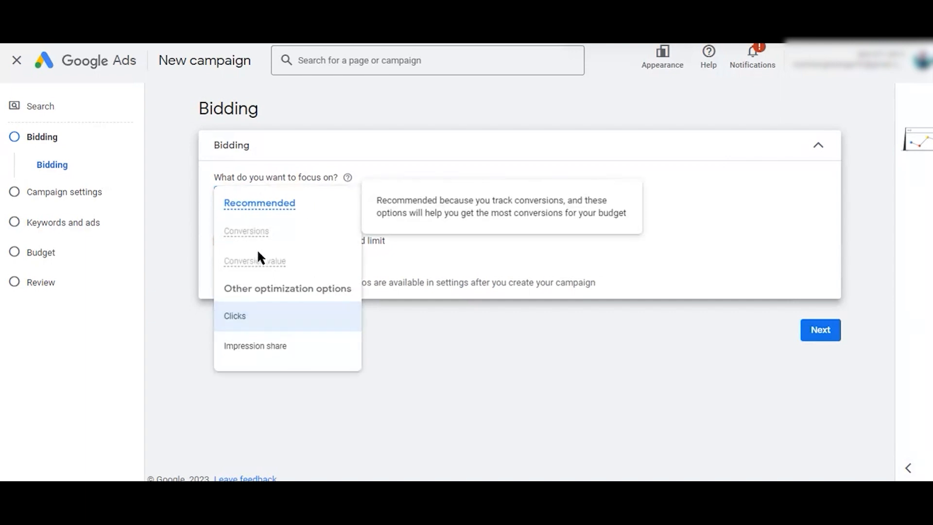
{"action": "mouse_move", "coordinate": [254, 261]}
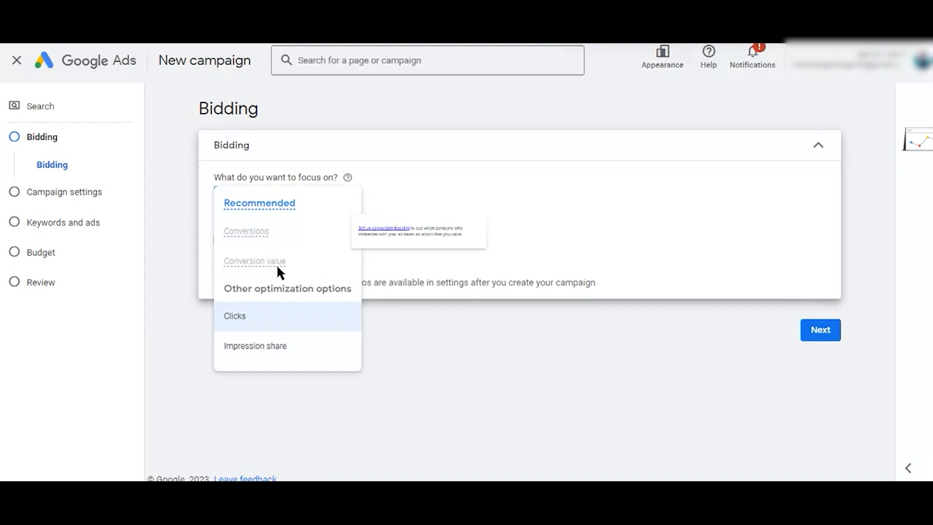
{"action": "mouse_move", "coordinate": [245, 322]}
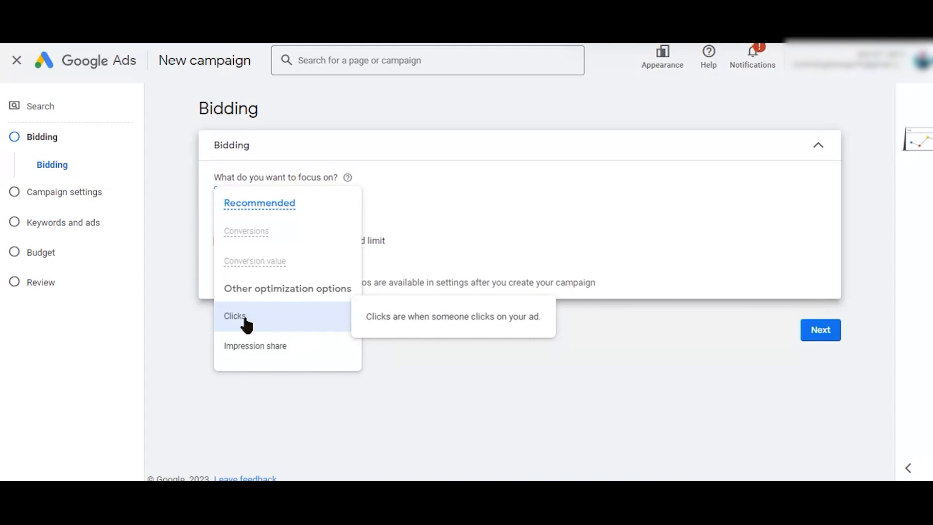
{"action": "left_click", "coordinate": [246, 323]}
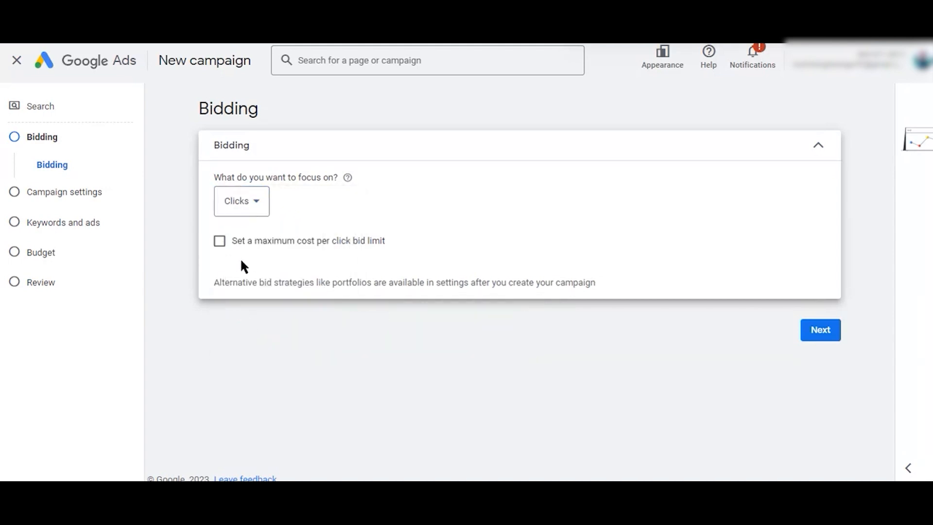
{"action": "left_click", "coordinate": [221, 247]}
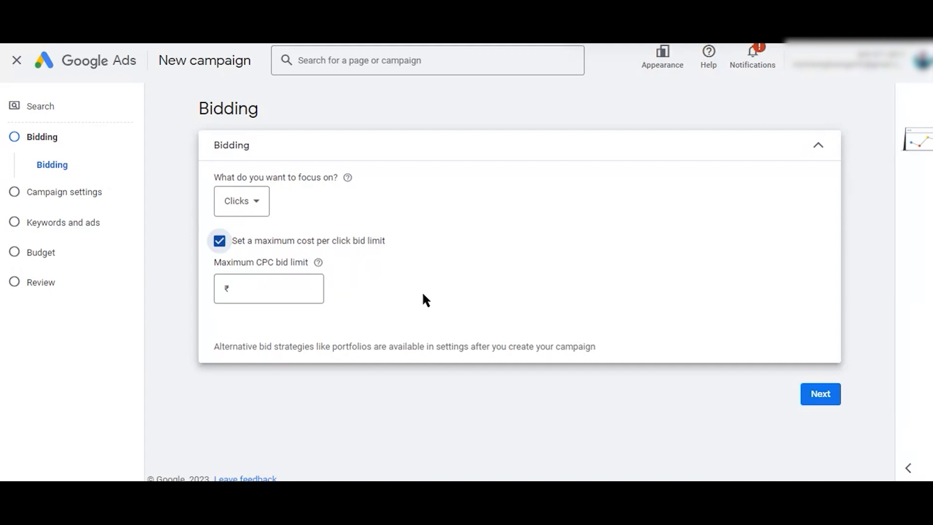
{"action": "left_click", "coordinate": [299, 286]}
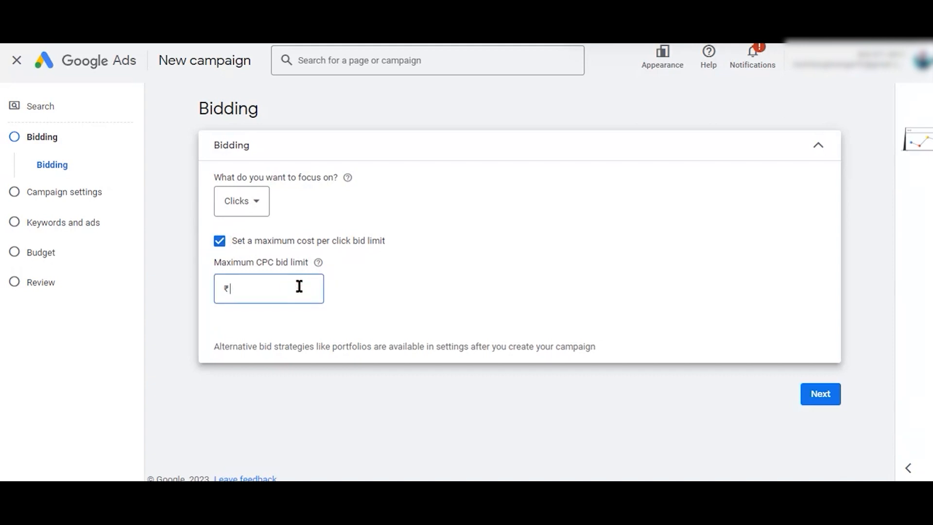
{"action": "type", "text": "0.02"}
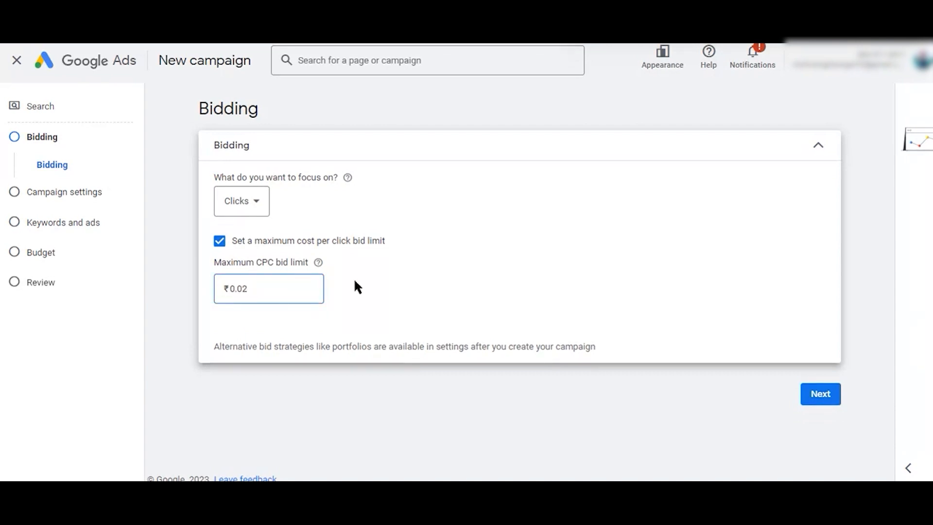
{"action": "left_click", "coordinate": [494, 263]}
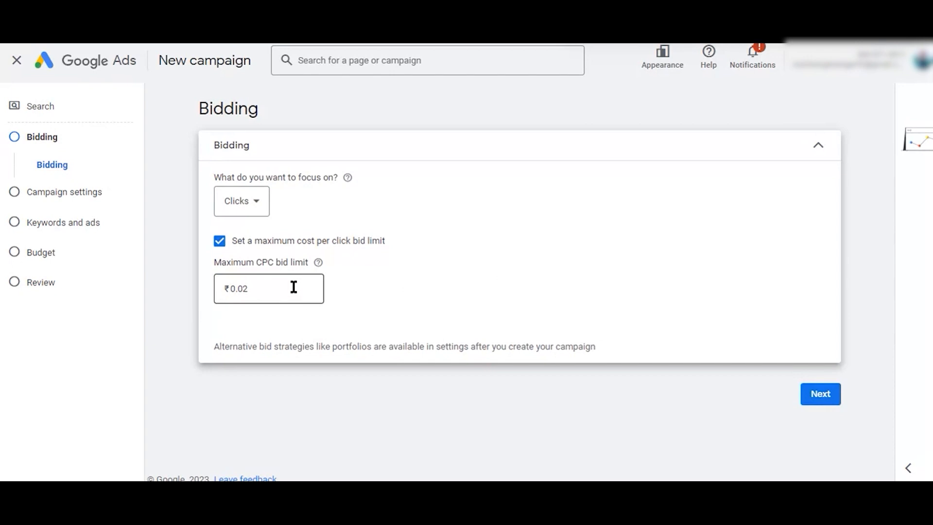
{"action": "left_click", "coordinate": [220, 246]}
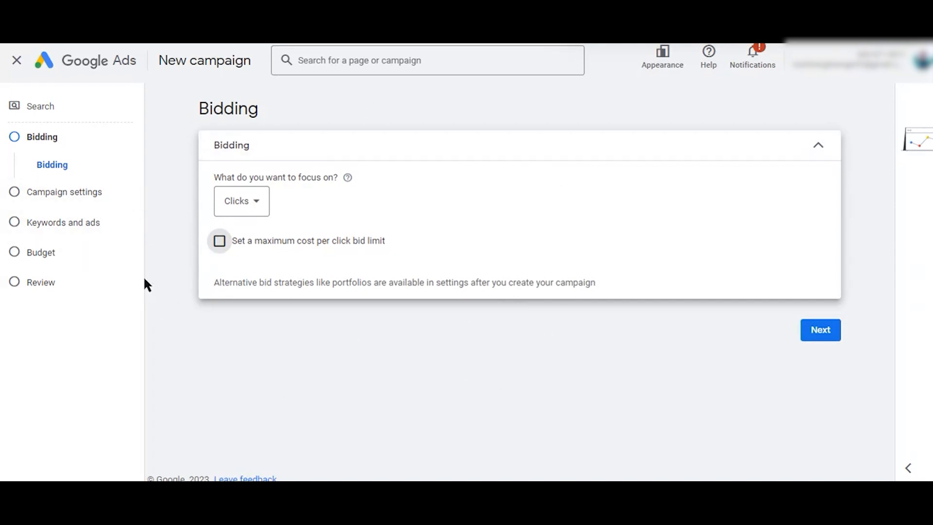
- Enable a maximum cost per click bid limit of ₹0.02 and proceed to the campaign settings
{"action": "left_click", "coordinate": [220, 241]}
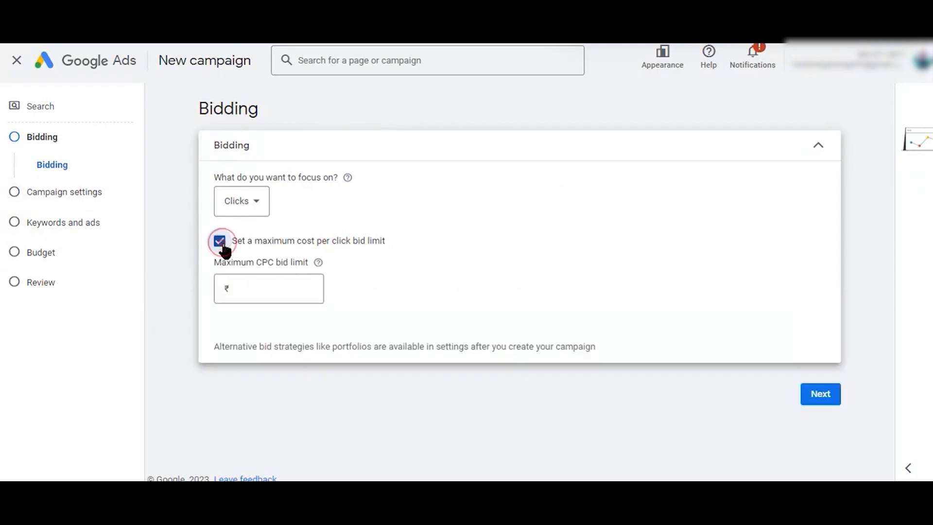
{"action": "left_click", "coordinate": [265, 288]}
{"action": "type", "text": "0"}
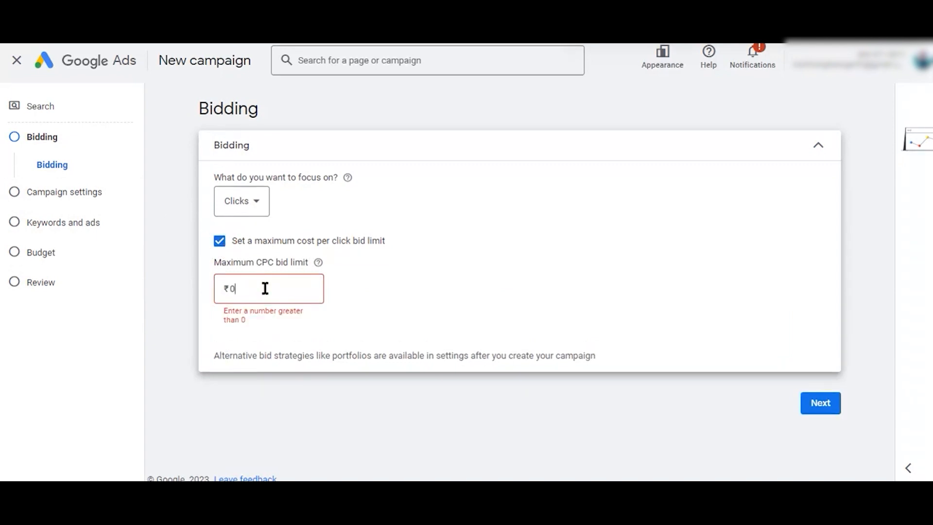
{"action": "type", "text": ".02"}
{"action": "left_click", "coordinate": [670, 254]}
{"action": "left_click", "coordinate": [824, 400]}
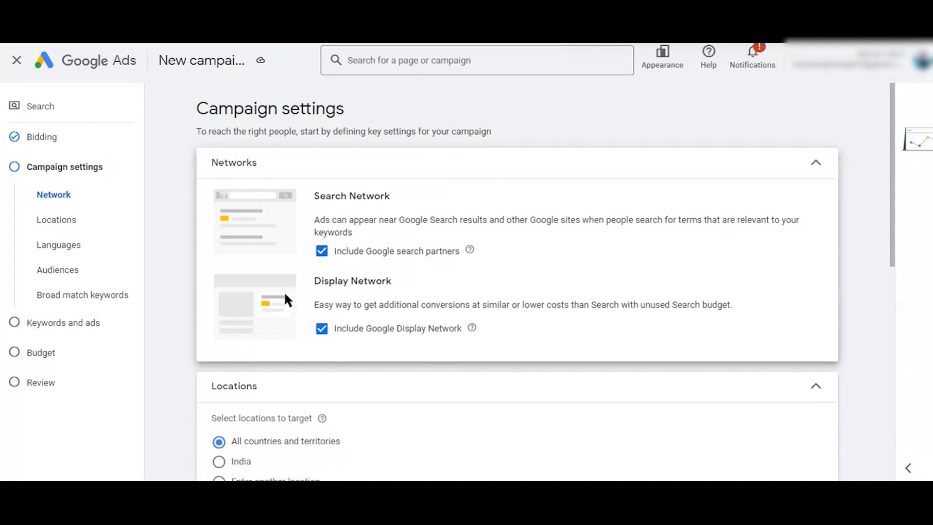
- Target the city of Delhi, Delhi, India as another location for the campaign
{"action": "scroll", "coordinate": [432, 295], "scroll_direction": "down", "scroll_amount": 1}
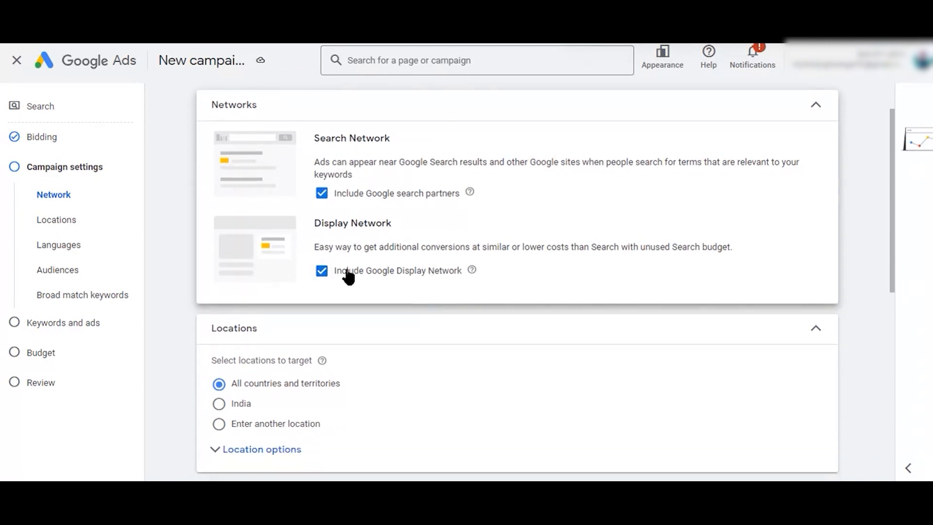
{"action": "scroll", "coordinate": [348, 289], "scroll_direction": "down", "scroll_amount": 1}
{"action": "scroll", "coordinate": [348, 290], "scroll_direction": "up", "scroll_amount": 2}
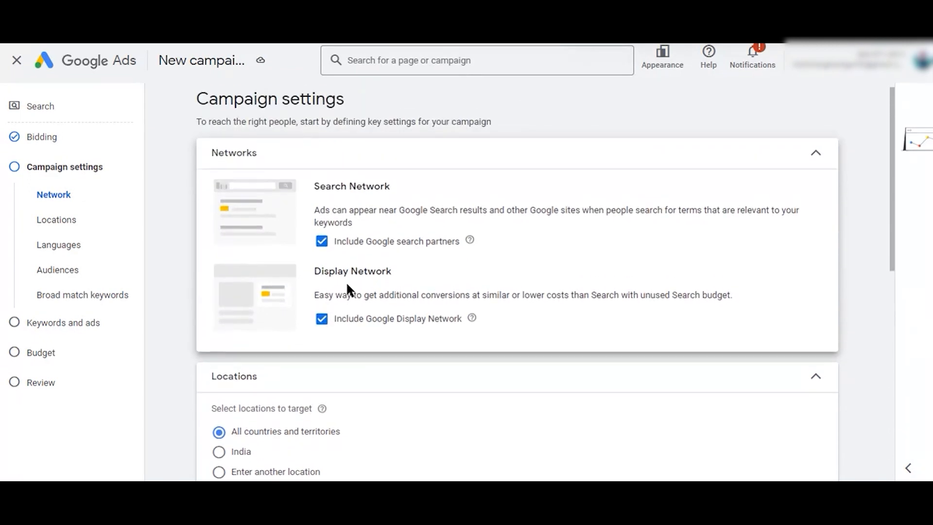
{"action": "scroll", "coordinate": [348, 290], "scroll_direction": "down", "scroll_amount": 4}
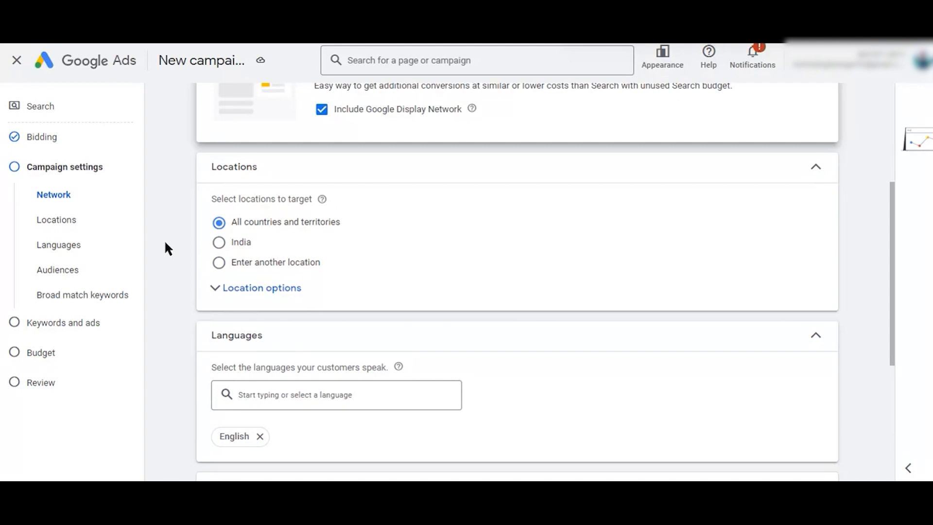
{"action": "left_click", "coordinate": [219, 242]}
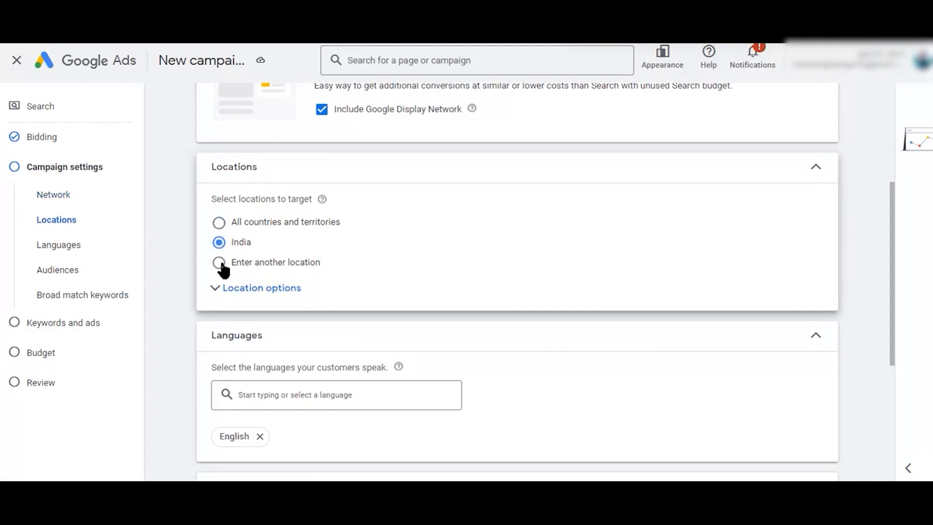
{"action": "left_click", "coordinate": [219, 263]}
{"action": "left_click", "coordinate": [336, 297]}
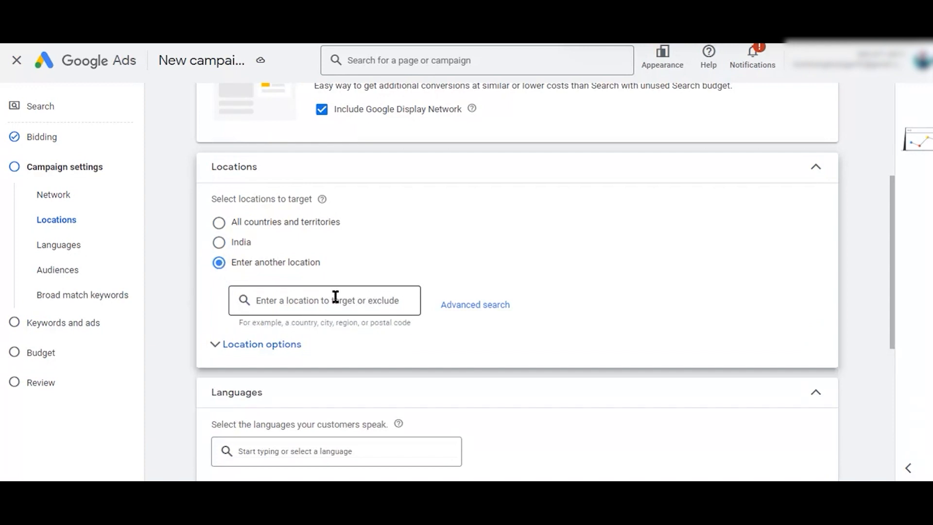
{"action": "type", "text": "Delhi"}
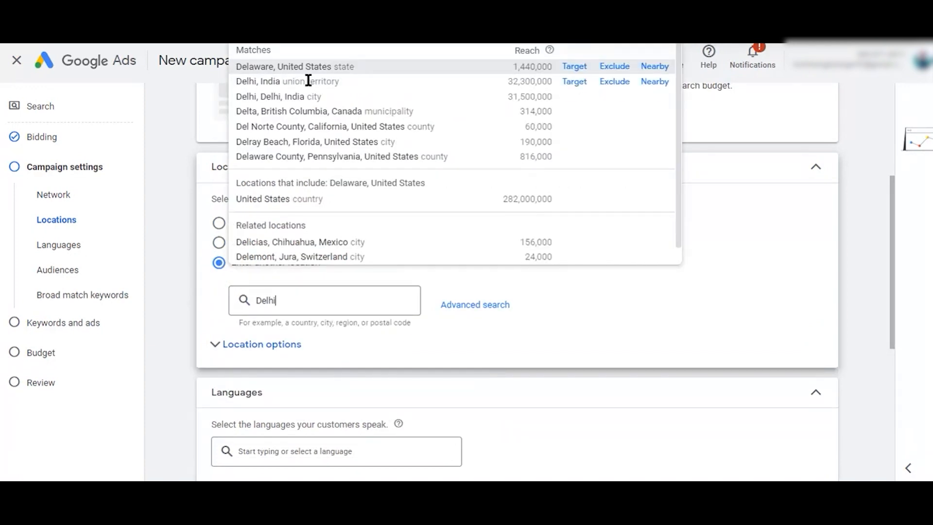
{"action": "left_click", "coordinate": [307, 80]}
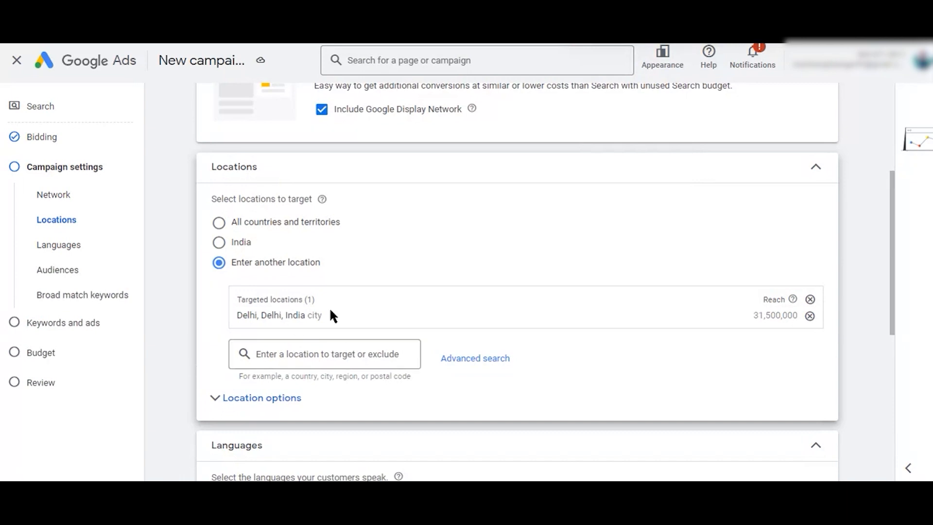
- Remove Delhi from the targeted locations and target the whole of India instead
{"action": "left_click", "coordinate": [809, 316]}
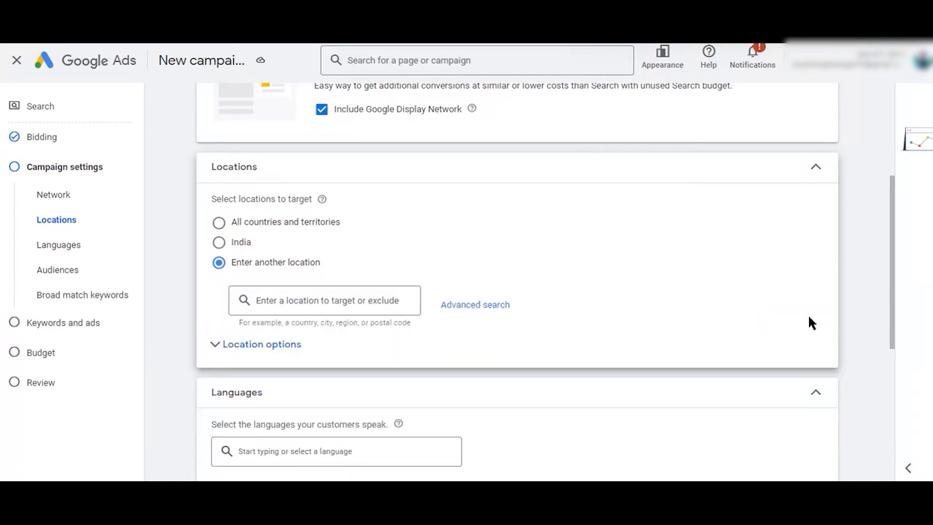
{"action": "left_click", "coordinate": [219, 243]}
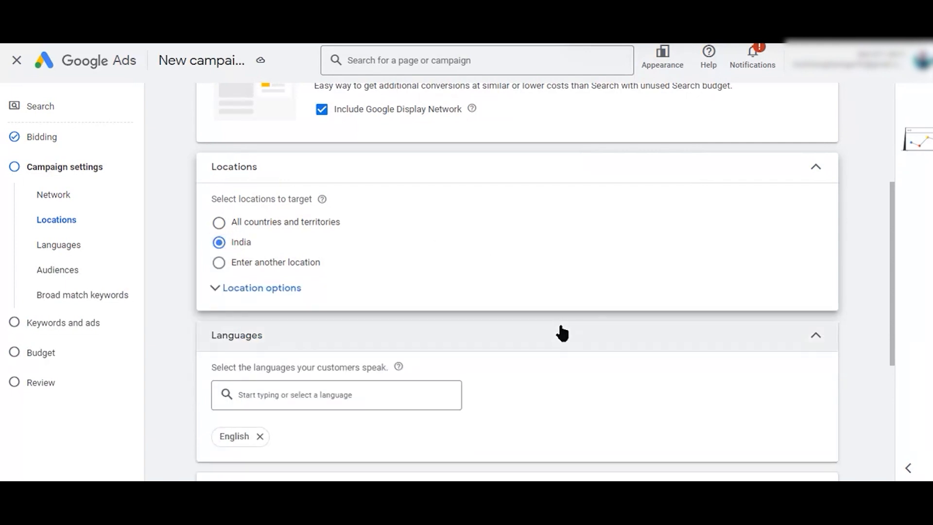
- Remove English from the campaign languages to target all languages
{"action": "scroll", "coordinate": [577, 334], "scroll_direction": "down", "scroll_amount": 2}
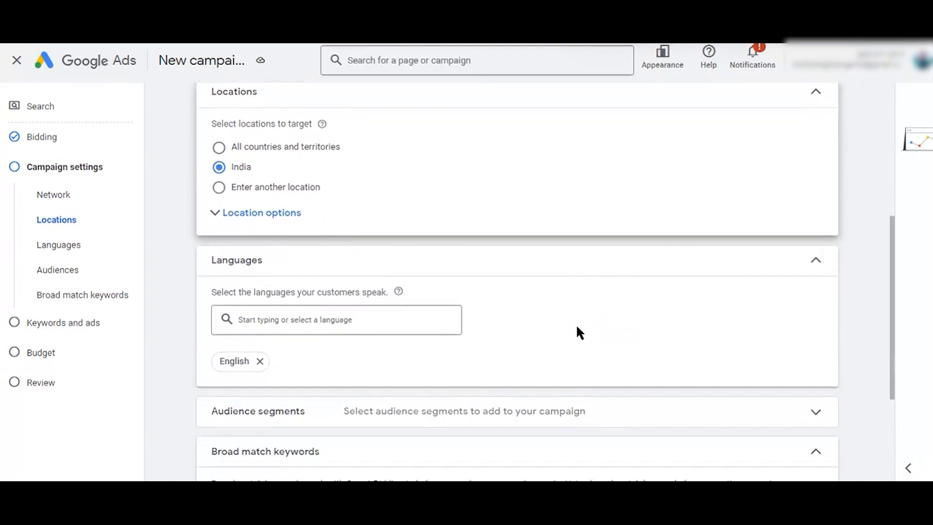
{"action": "scroll", "coordinate": [577, 333], "scroll_direction": "down", "scroll_amount": 1}
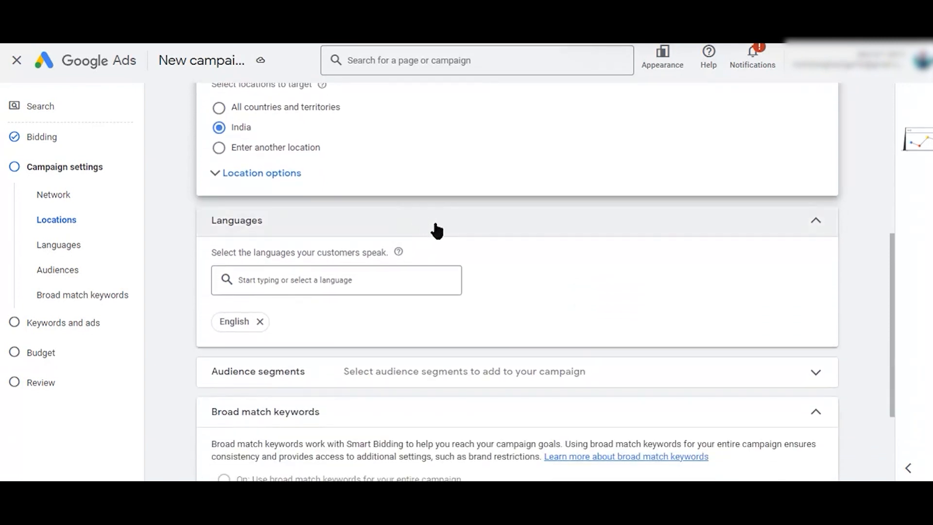
{"action": "left_click", "coordinate": [259, 323]}
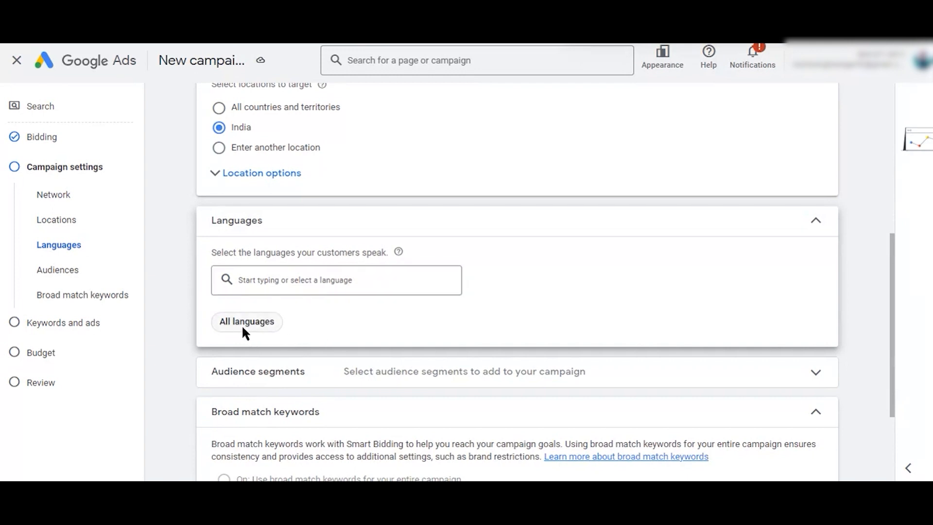
{"action": "left_click", "coordinate": [307, 278]}
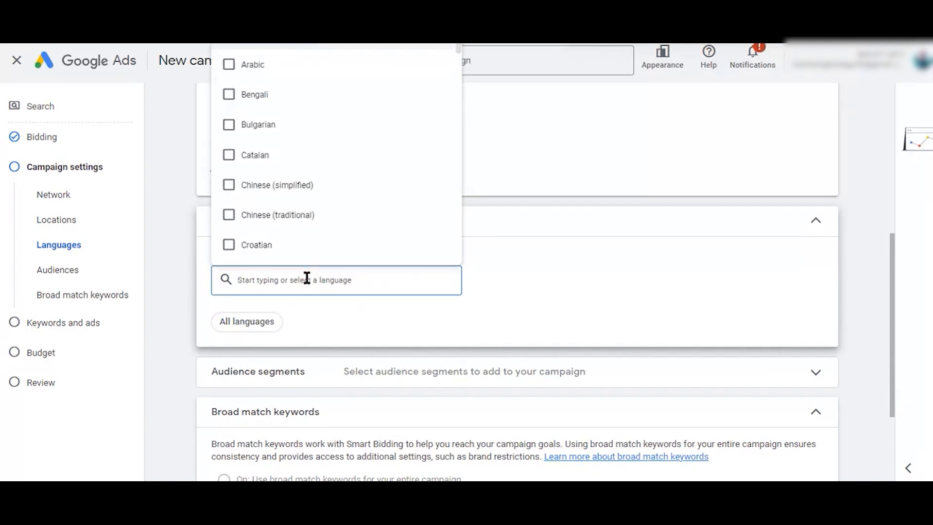
{"action": "type", "text": "Hindi"}
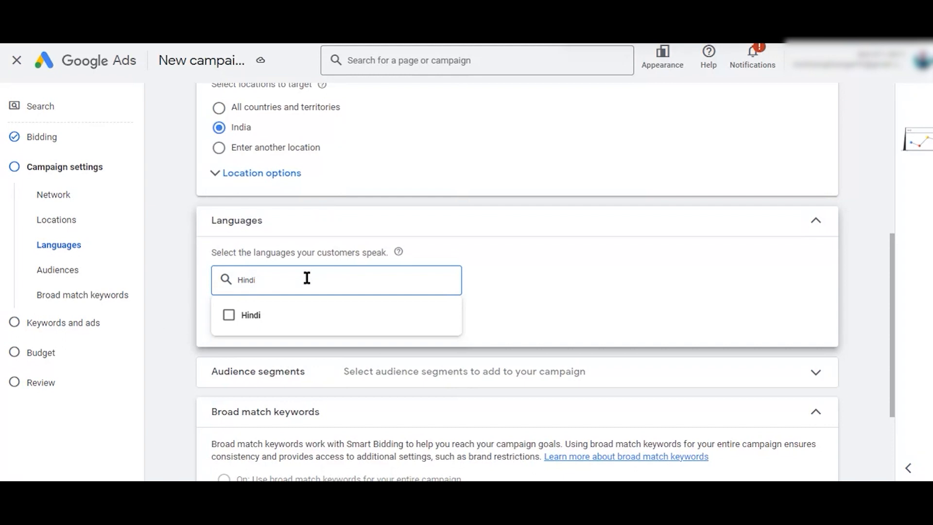
{"action": "key", "text": "BackSpace"}
{"action": "key", "text": "BackSpace"}
{"action": "key", "text": "BackSpace"}
{"action": "key", "text": "BackSpace"}
{"action": "left_click", "coordinate": [547, 272]}
- Examine the suggested audience segments and the campaign's targeting setting options, then collapse the section without selecting any segment
{"action": "scroll", "coordinate": [477, 348], "scroll_direction": "down", "scroll_amount": 3}
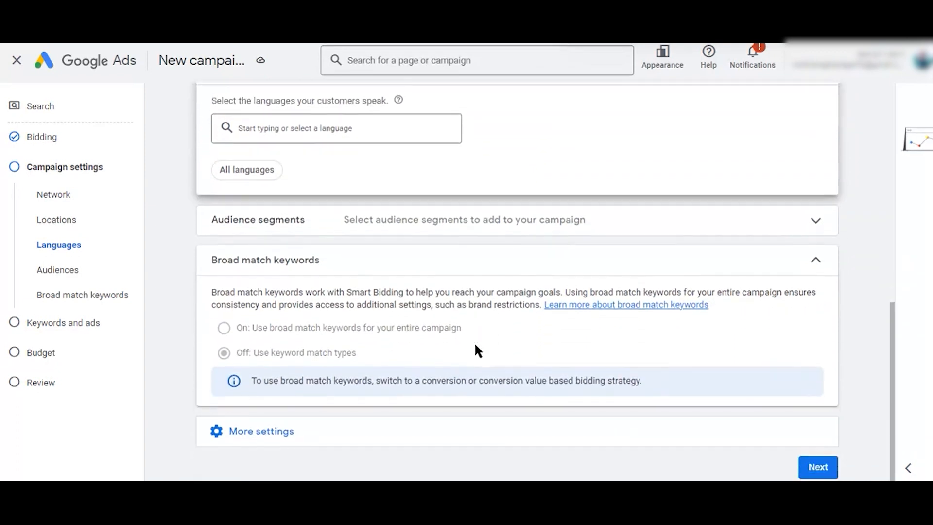
{"action": "left_click", "coordinate": [710, 210]}
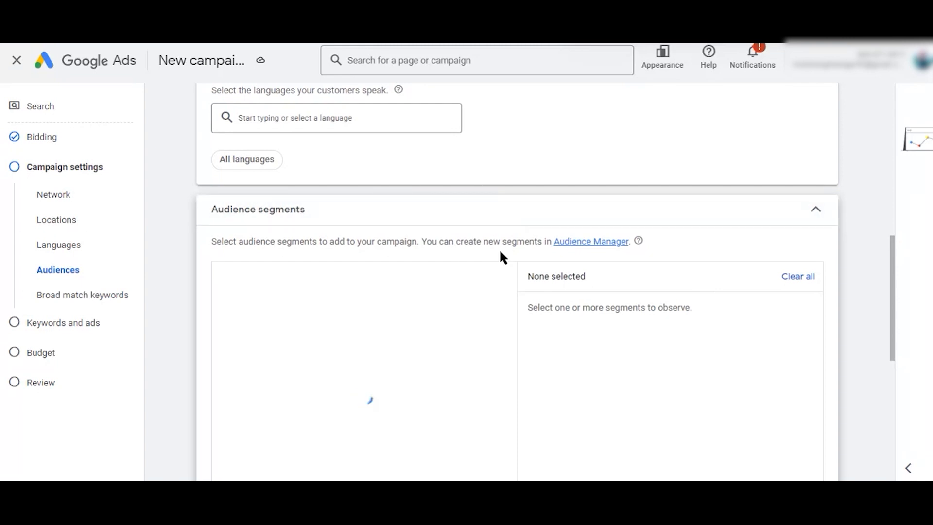
{"action": "scroll", "coordinate": [500, 249], "scroll_direction": "down", "scroll_amount": 3}
{"action": "scroll", "coordinate": [502, 260], "scroll_direction": "up", "scroll_amount": 5}
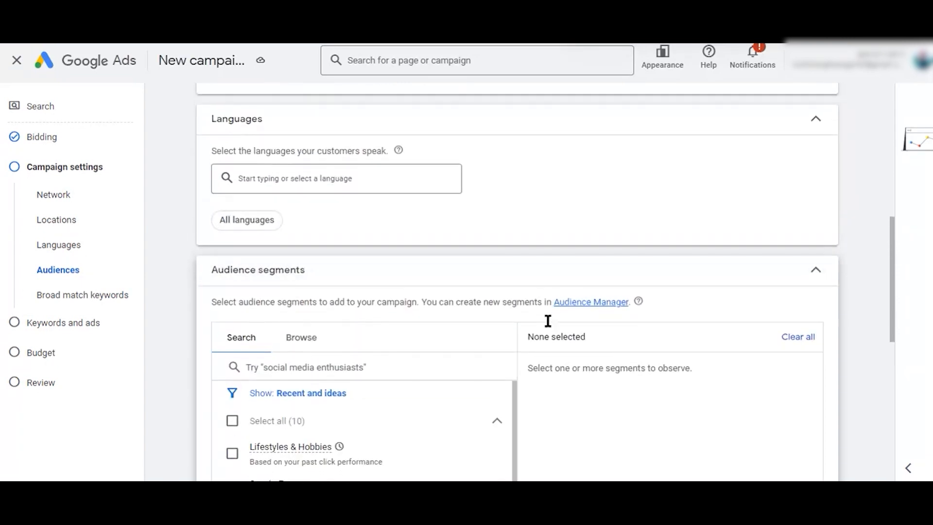
{"action": "scroll", "coordinate": [608, 430], "scroll_direction": "down", "scroll_amount": 5}
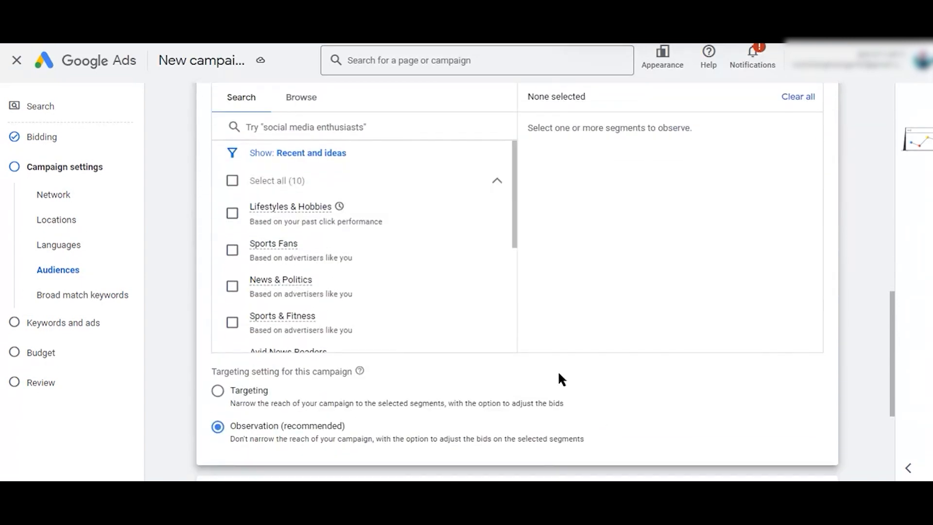
{"action": "scroll", "coordinate": [236, 248], "scroll_direction": "down", "scroll_amount": 2}
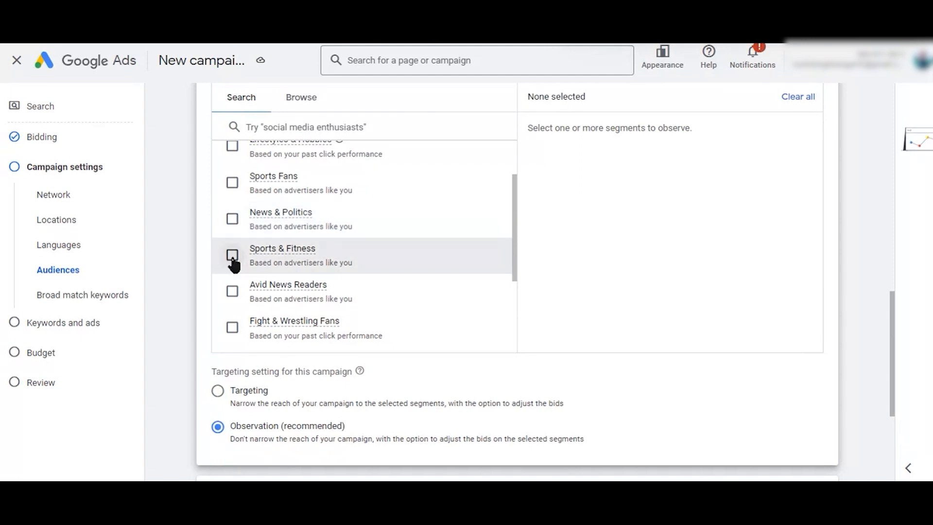
{"action": "scroll", "coordinate": [234, 263], "scroll_direction": "up", "scroll_amount": 4}
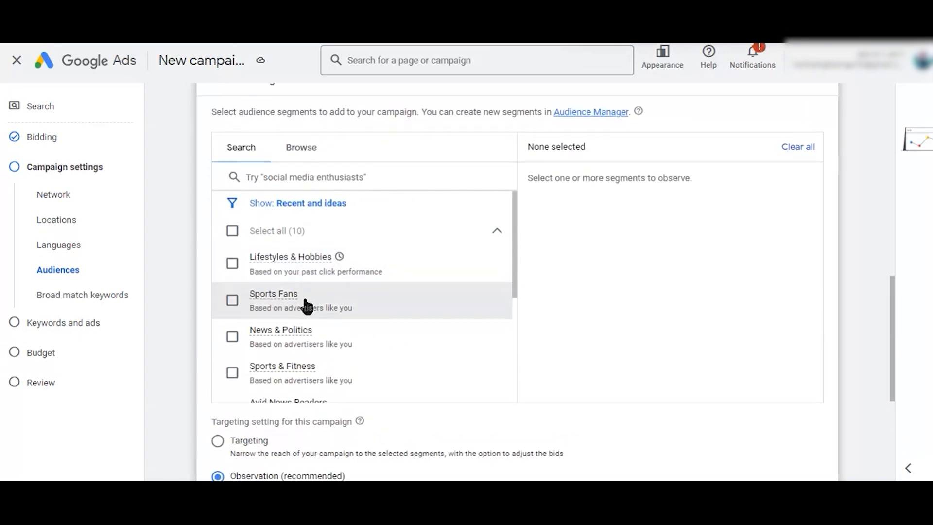
{"action": "scroll", "coordinate": [658, 263], "scroll_direction": "up", "scroll_amount": 1}
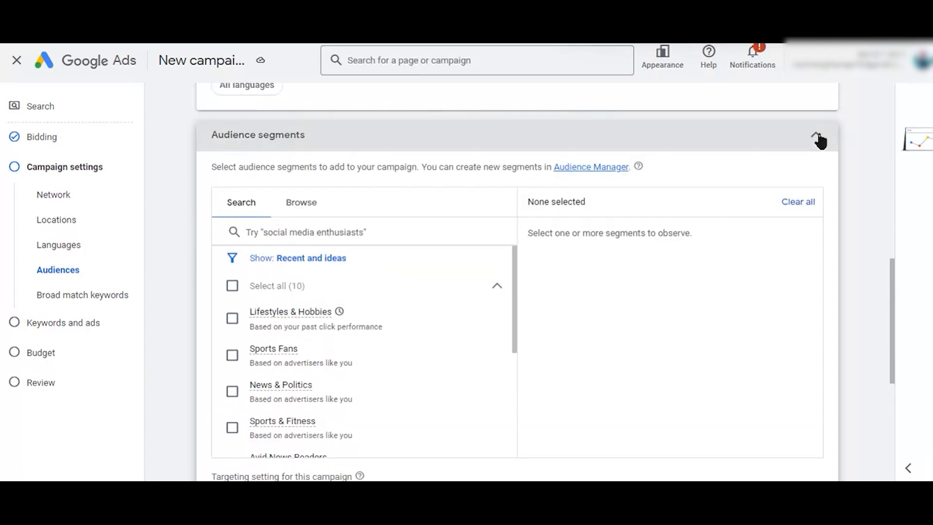
{"action": "left_click", "coordinate": [817, 134]}
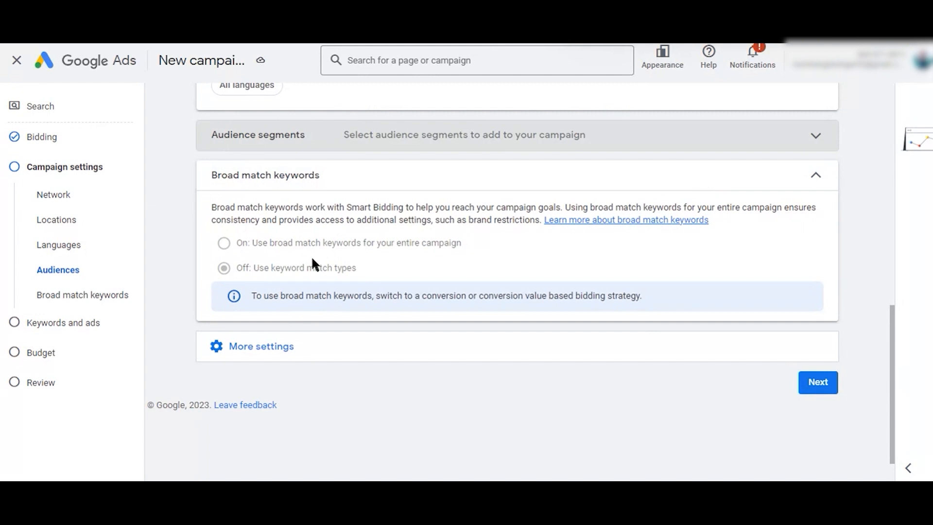
- Compare the ad rotation options in the additional settings and keep Optimize: Prefer best performing ads
{"action": "scroll", "coordinate": [459, 265], "scroll_direction": "down", "scroll_amount": 2}
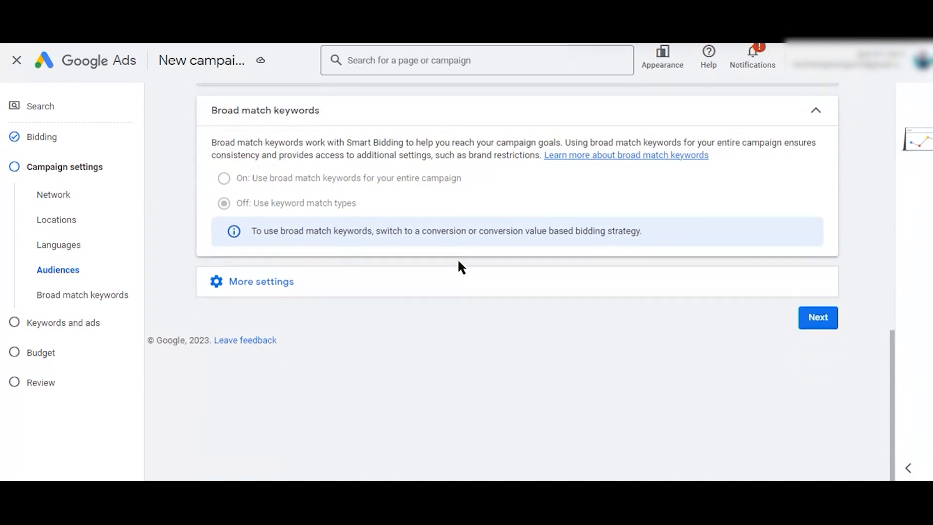
{"action": "scroll", "coordinate": [459, 265], "scroll_direction": "up", "scroll_amount": 1}
{"action": "scroll", "coordinate": [450, 320], "scroll_direction": "down", "scroll_amount": 1}
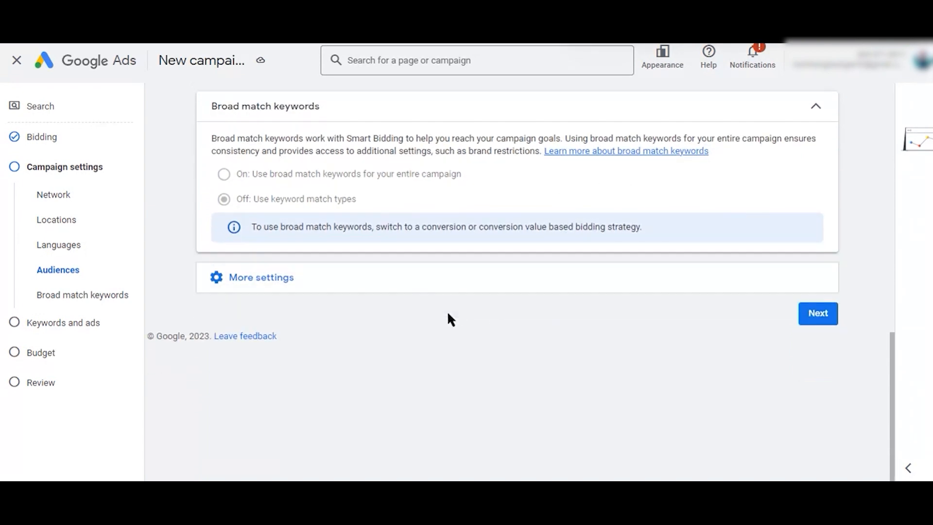
{"action": "left_click", "coordinate": [386, 272]}
{"action": "scroll", "coordinate": [389, 274], "scroll_direction": "down", "scroll_amount": 1}
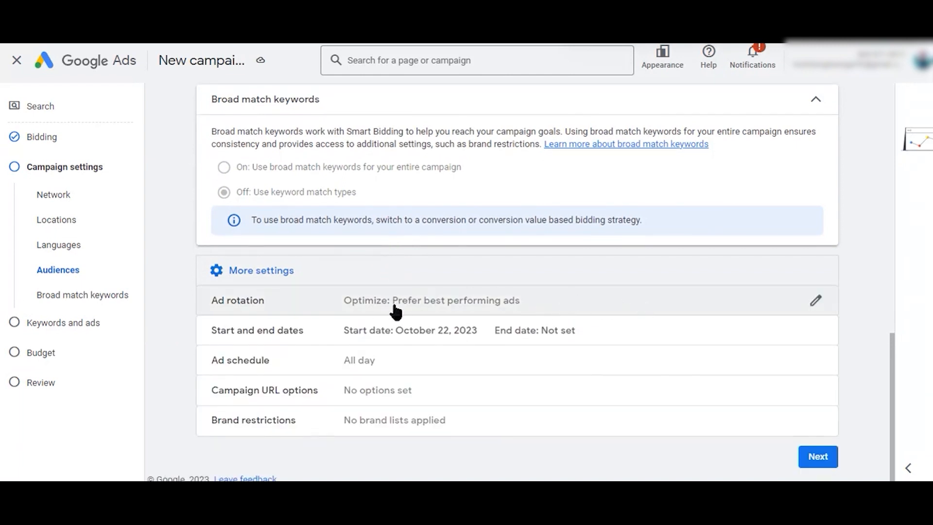
{"action": "left_click", "coordinate": [812, 301]}
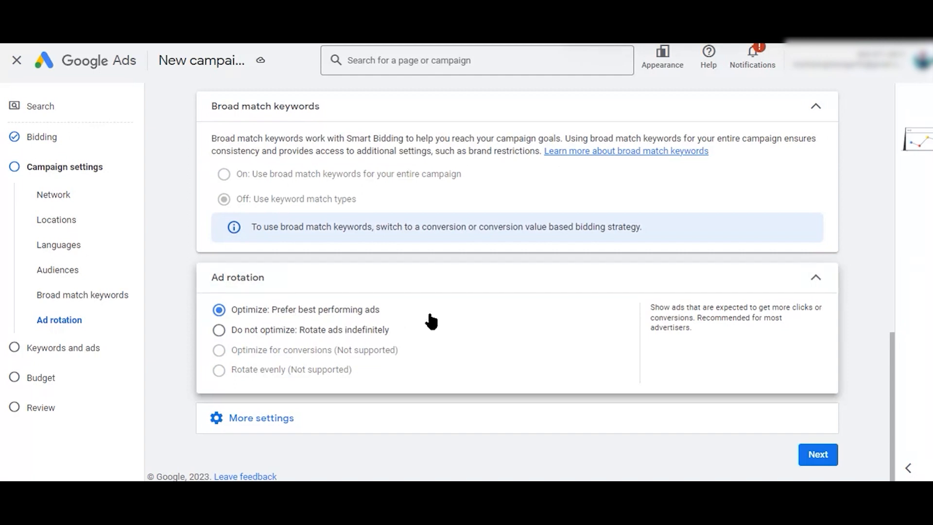
{"action": "left_click", "coordinate": [218, 330]}
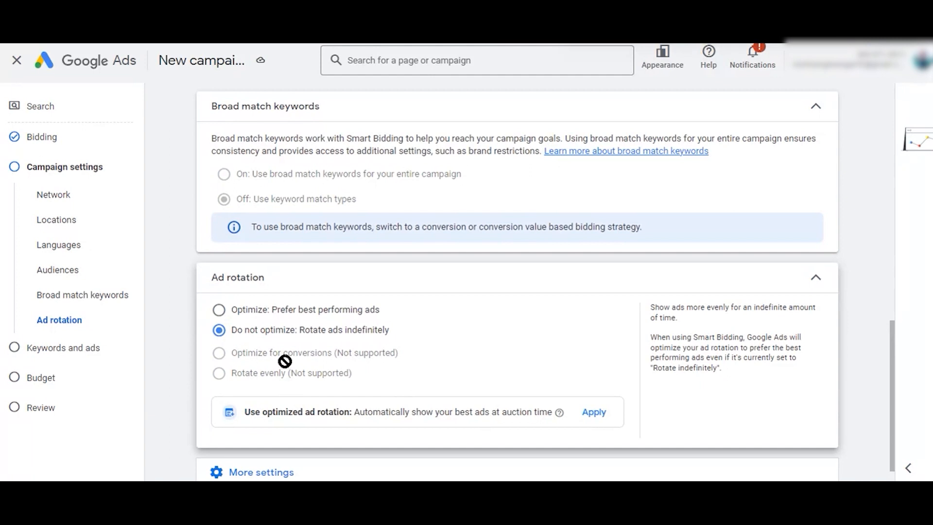
{"action": "left_click", "coordinate": [219, 311]}
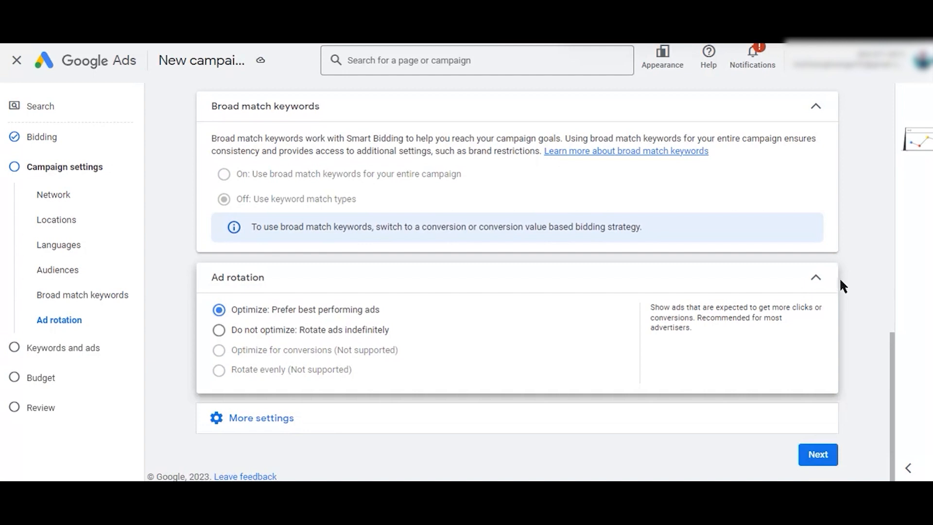
{"action": "left_click", "coordinate": [820, 277]}
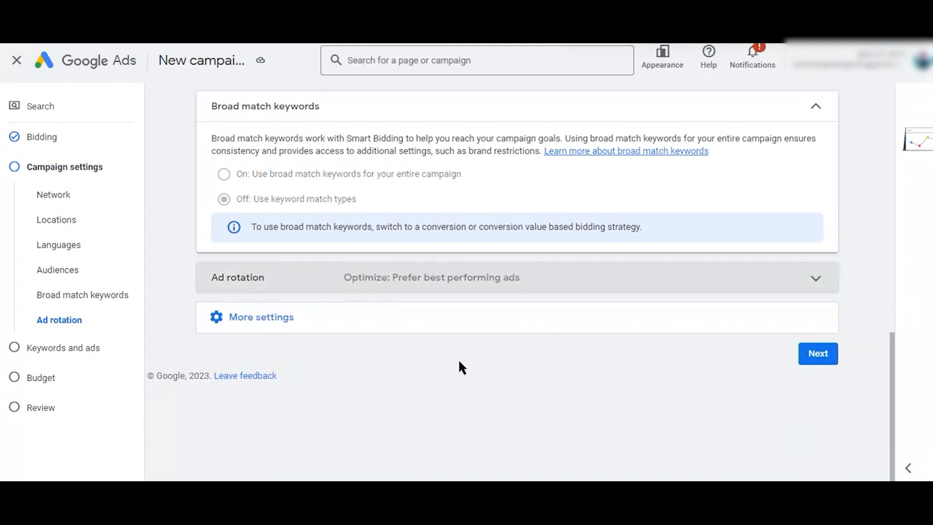
- Add an ad schedule to the campaign and limit it to Mondays
{"action": "left_click", "coordinate": [297, 315]}
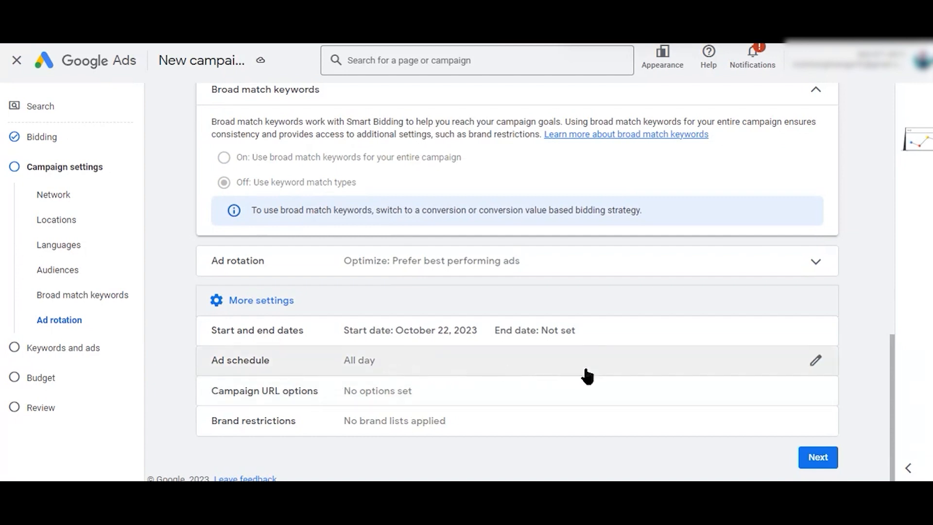
{"action": "left_click", "coordinate": [814, 362]}
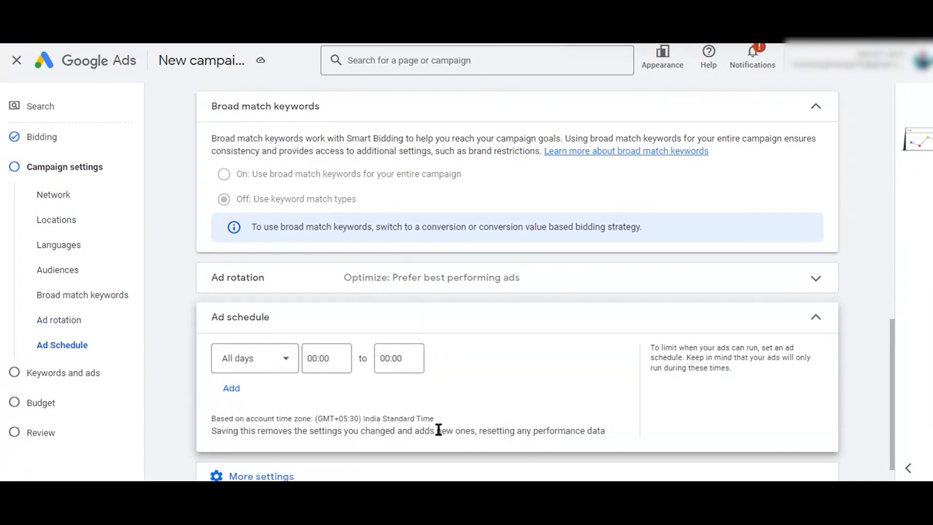
{"action": "left_click", "coordinate": [288, 361]}
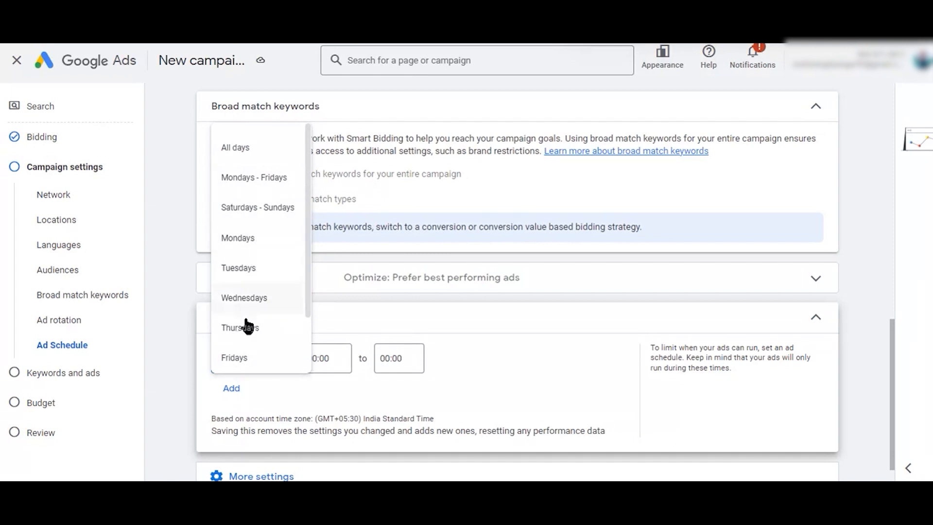
{"action": "left_click", "coordinate": [500, 352]}
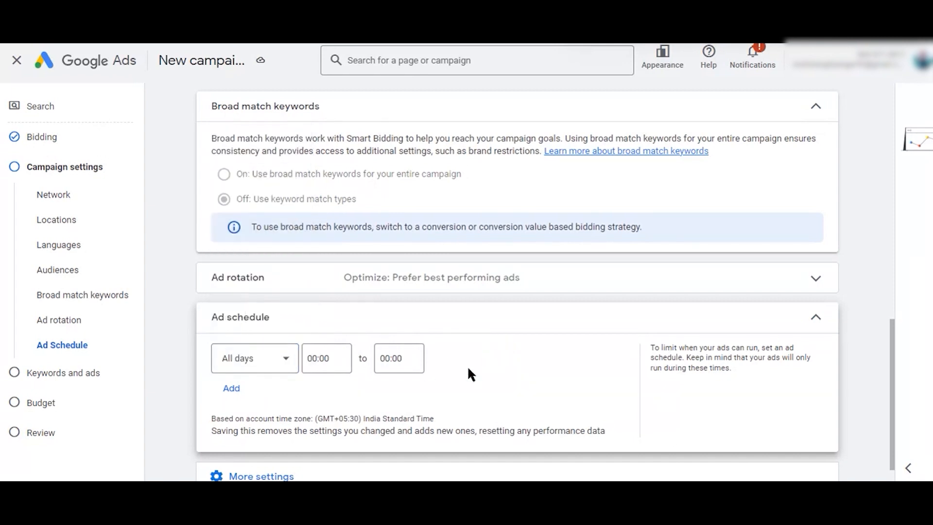
{"action": "left_click", "coordinate": [339, 359]}
{"action": "left_click", "coordinate": [339, 358]}
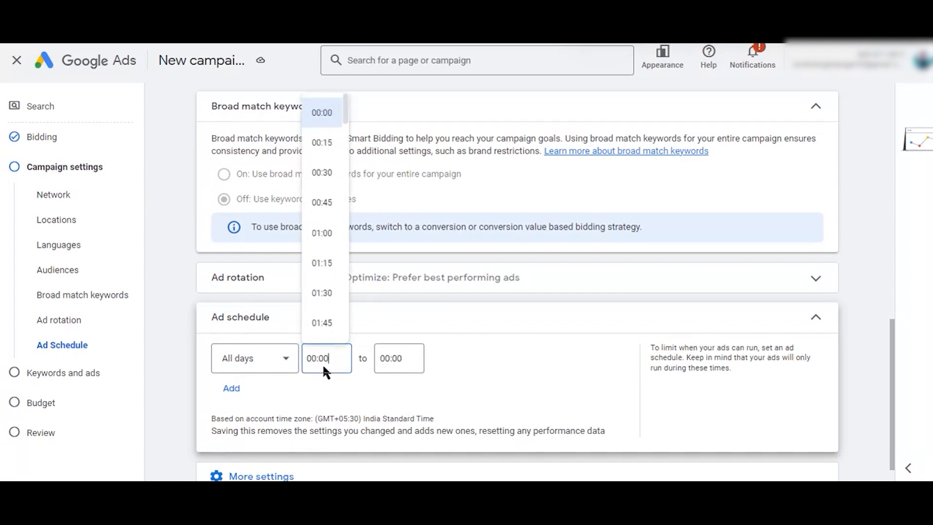
{"action": "left_click", "coordinate": [272, 356]}
{"action": "left_click", "coordinate": [272, 357]}
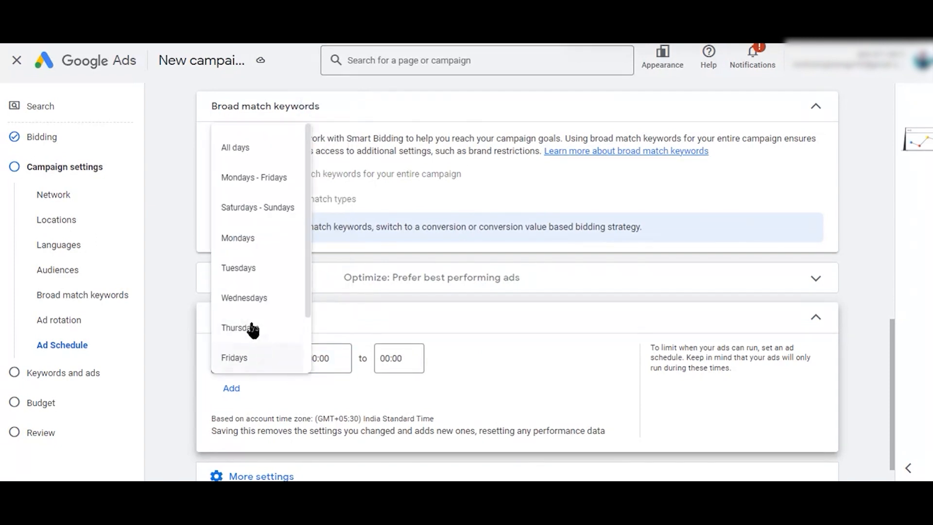
{"action": "left_click", "coordinate": [240, 233]}
- Check the start and end time choices of the Mondays schedule, leave them at 00:00, and collapse the ad schedule
{"action": "left_click", "coordinate": [341, 360]}
{"action": "left_click", "coordinate": [400, 359]}
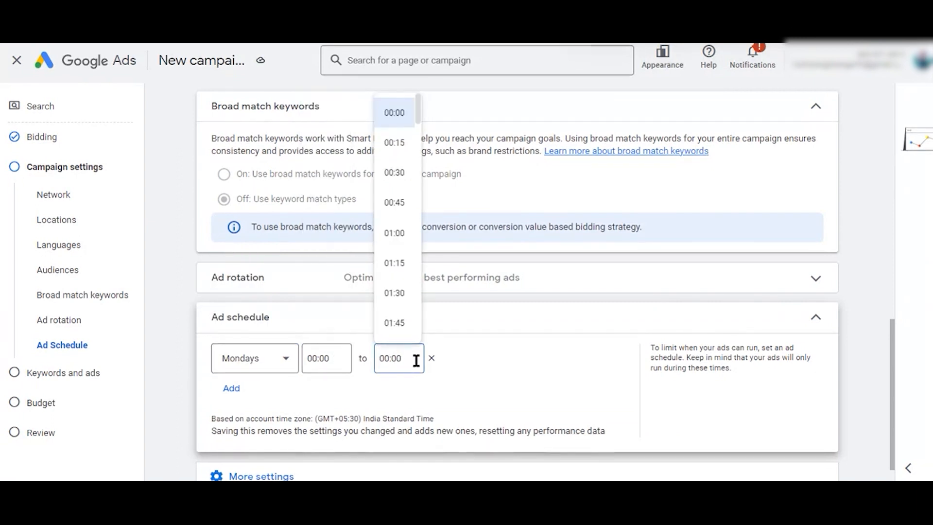
{"action": "left_click", "coordinate": [333, 357]}
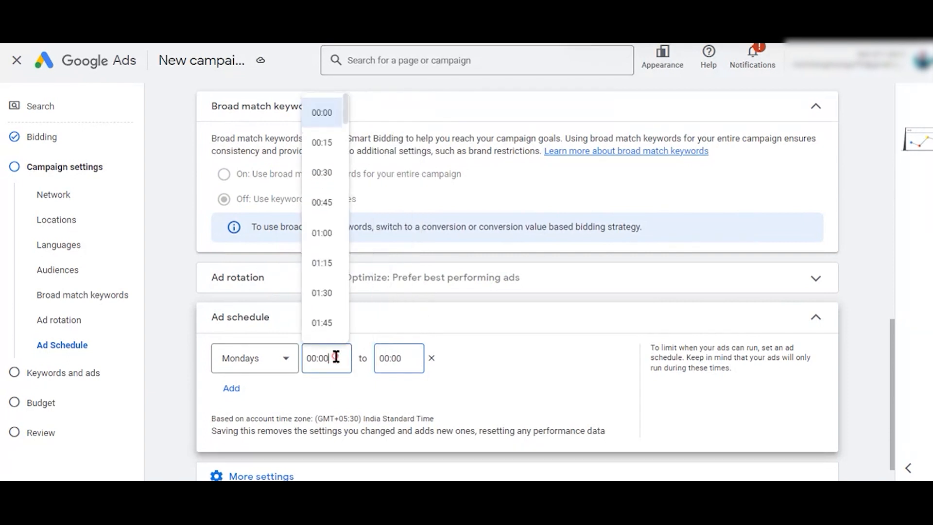
{"action": "left_click", "coordinate": [559, 358]}
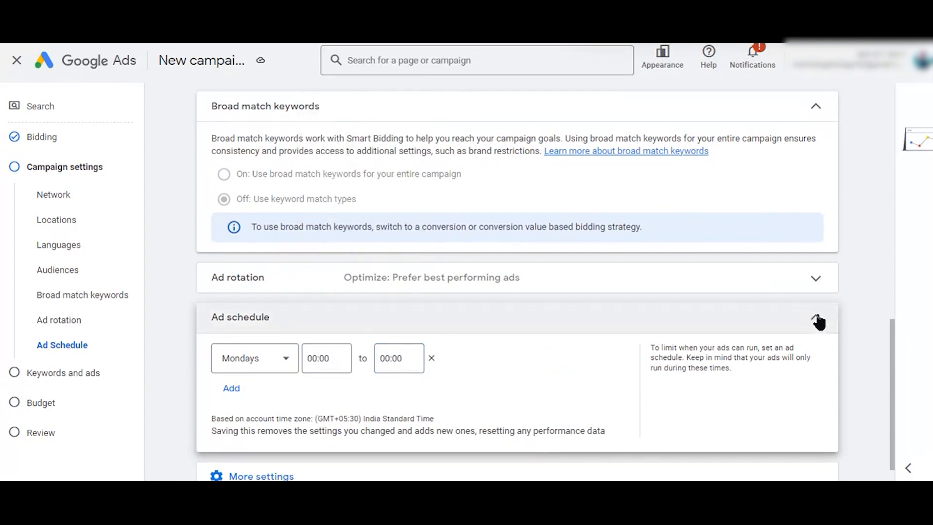
{"action": "left_click", "coordinate": [816, 318]}
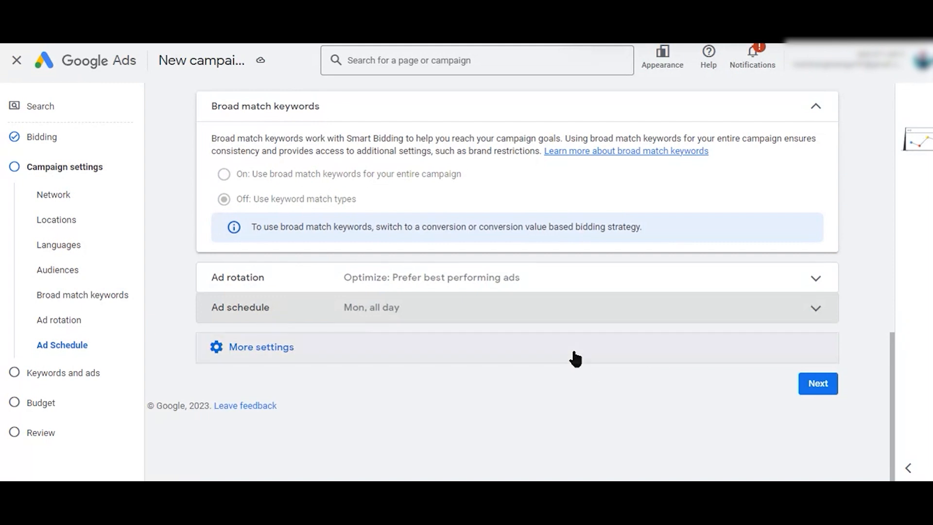
- Set the campaign's end date to October 25, 2023 in the additional settings and collapse the start and end dates
{"action": "left_click", "coordinate": [575, 358]}
{"action": "scroll", "coordinate": [456, 411], "scroll_direction": "down", "scroll_amount": 1}
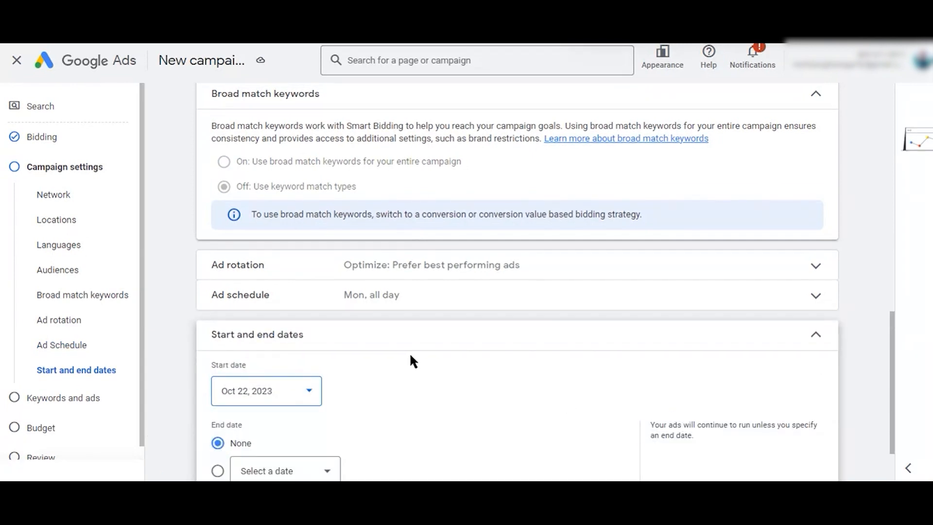
{"action": "scroll", "coordinate": [410, 357], "scroll_direction": "down", "scroll_amount": 2}
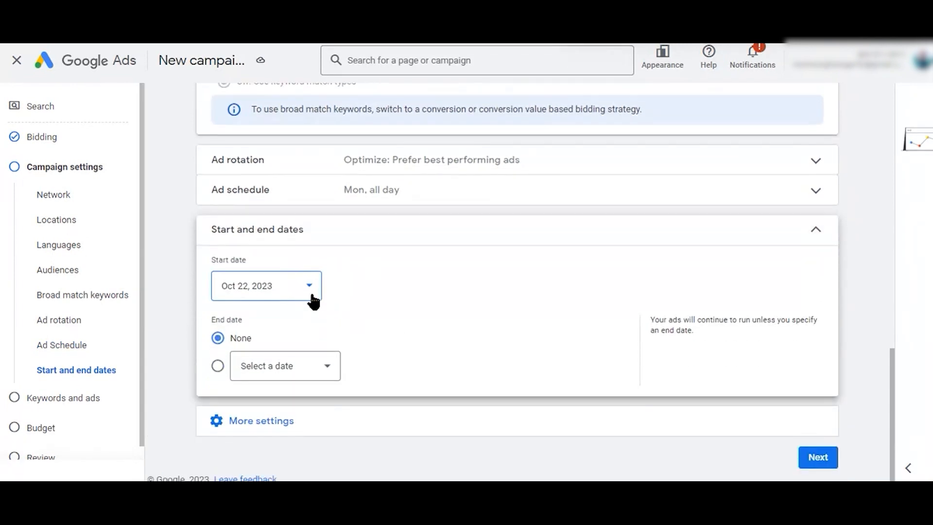
{"action": "left_click", "coordinate": [218, 366]}
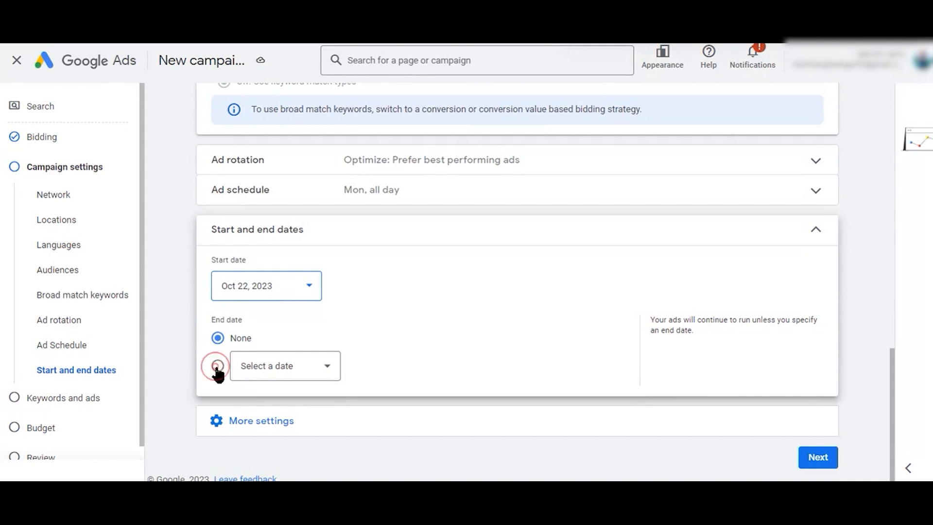
{"action": "left_click", "coordinate": [330, 370]}
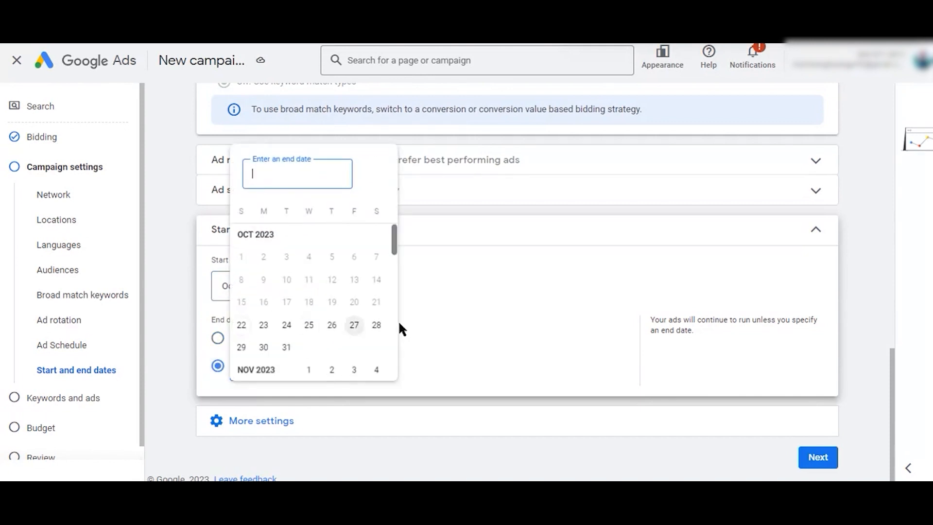
{"action": "left_click", "coordinate": [306, 326]}
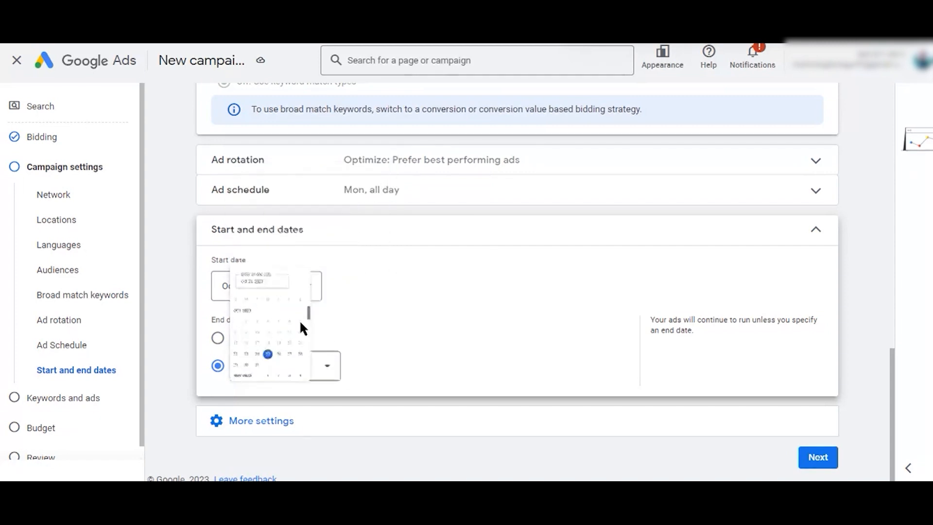
{"action": "left_click", "coordinate": [429, 344]}
{"action": "left_click", "coordinate": [816, 230]}
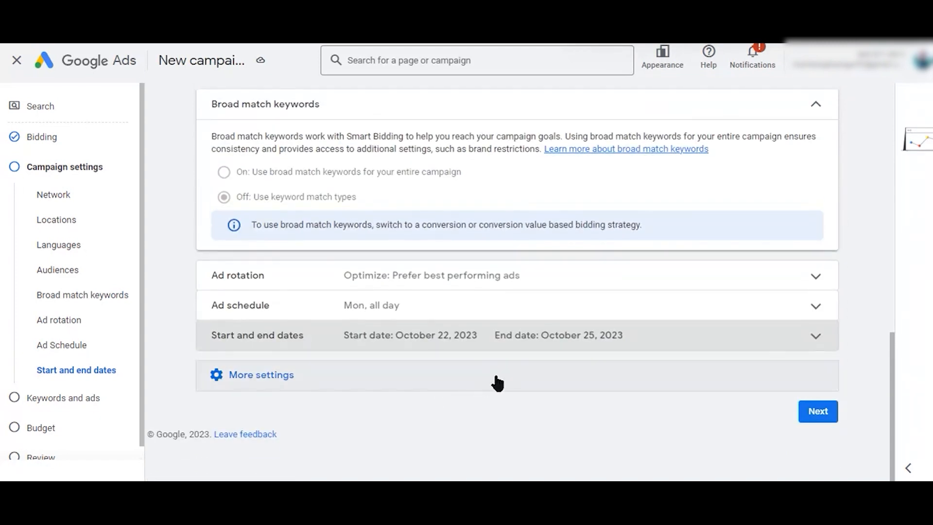
- Check the tracking template, final URL suffix and custom parameters in the campaign URL options, then collapse them without entering anything
{"action": "left_click", "coordinate": [494, 376]}
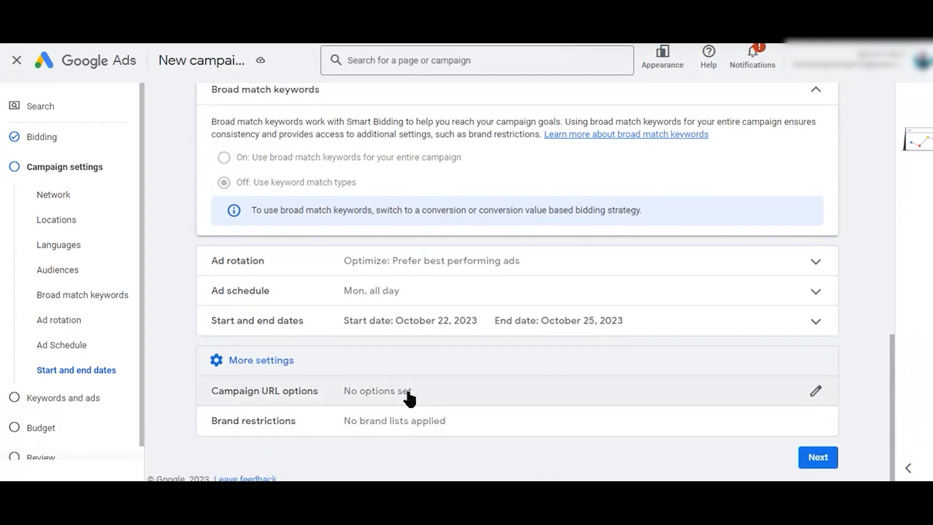
{"action": "left_click", "coordinate": [774, 391]}
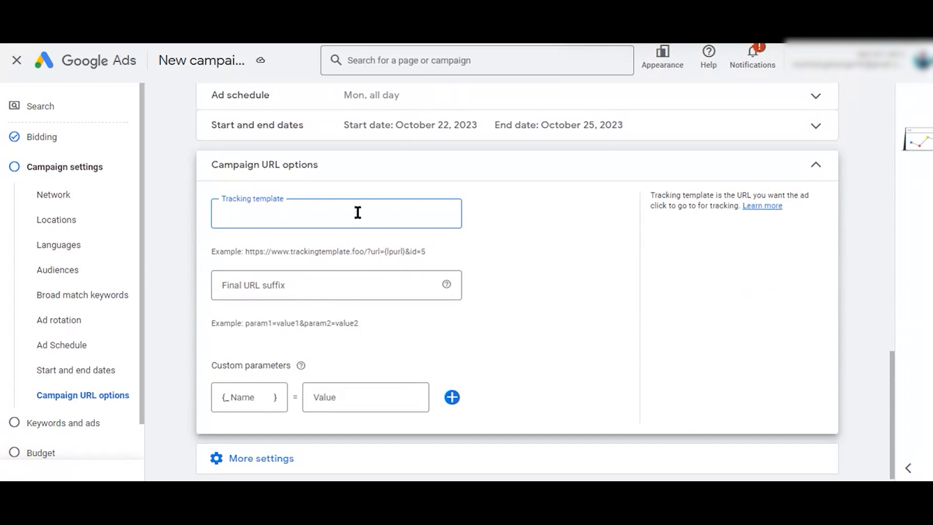
{"action": "left_click", "coordinate": [554, 276]}
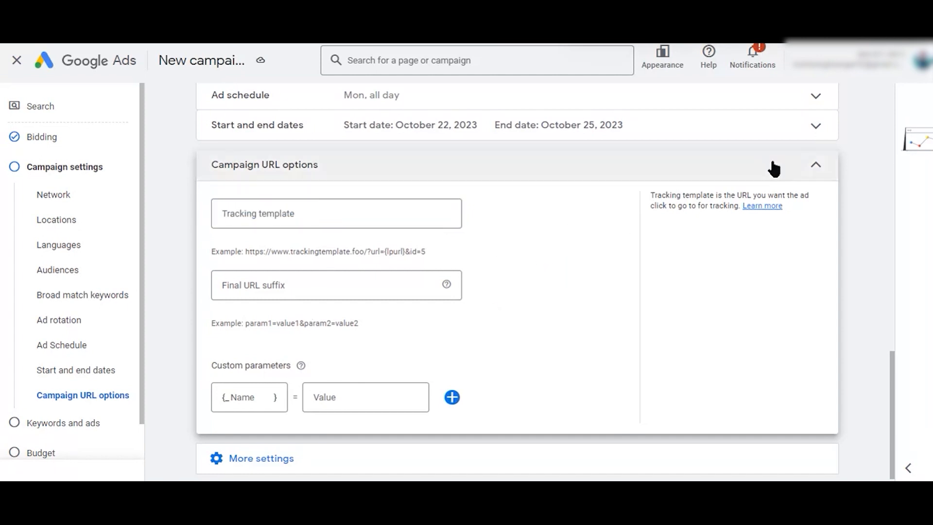
{"action": "left_click", "coordinate": [807, 164]}
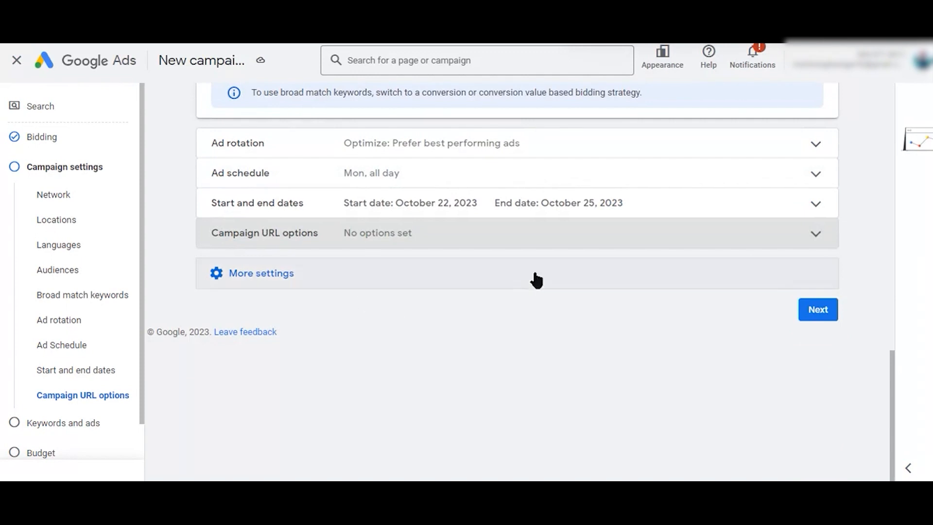
- Reveal the brand restrictions in the additional settings and check the brand list field and its requirements
{"action": "left_click", "coordinate": [531, 273]}
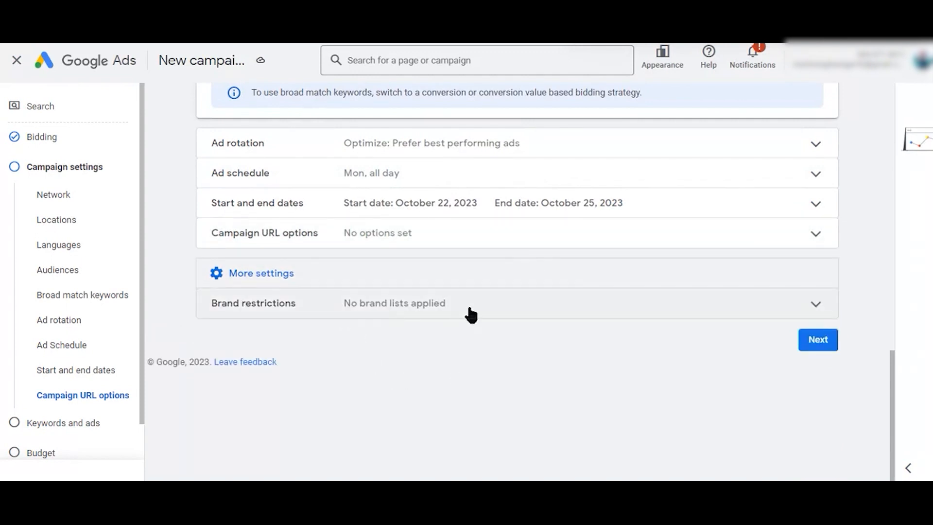
{"action": "left_click", "coordinate": [470, 309]}
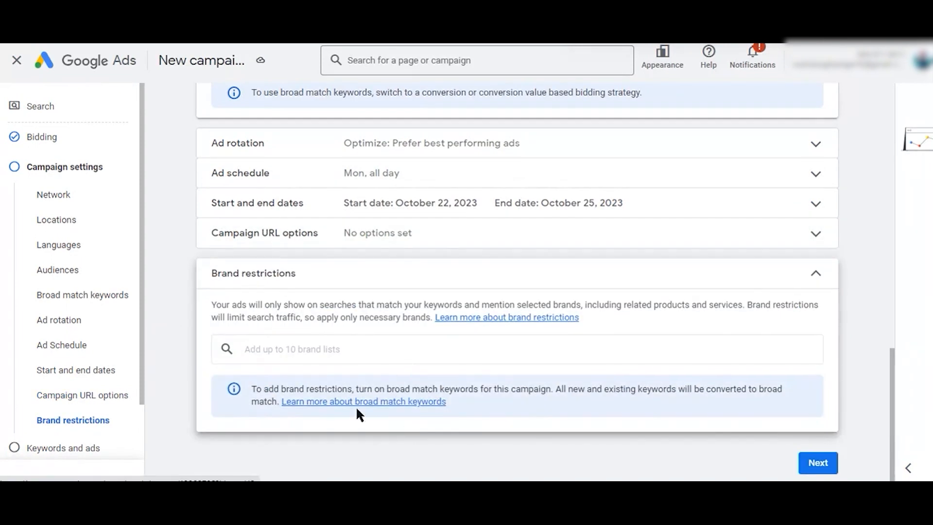
{"action": "left_click", "coordinate": [332, 341]}
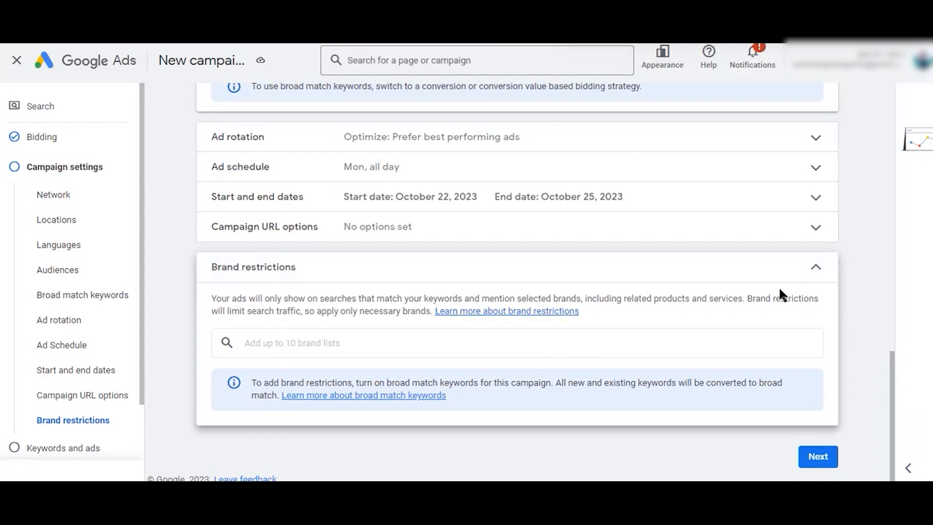
{"action": "left_click", "coordinate": [261, 342]}
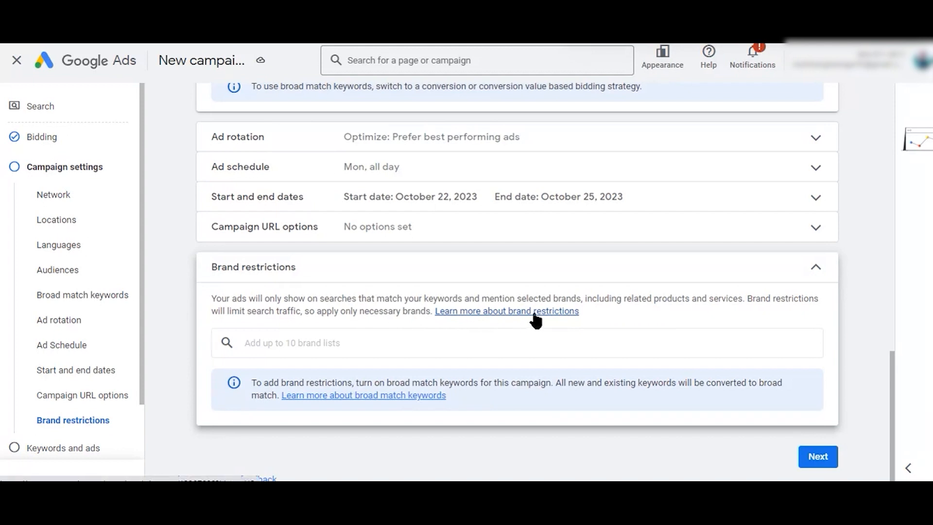
- Read the help article about brand settings for Search and Performance Max, then close it
{"action": "left_click", "coordinate": [507, 313]}
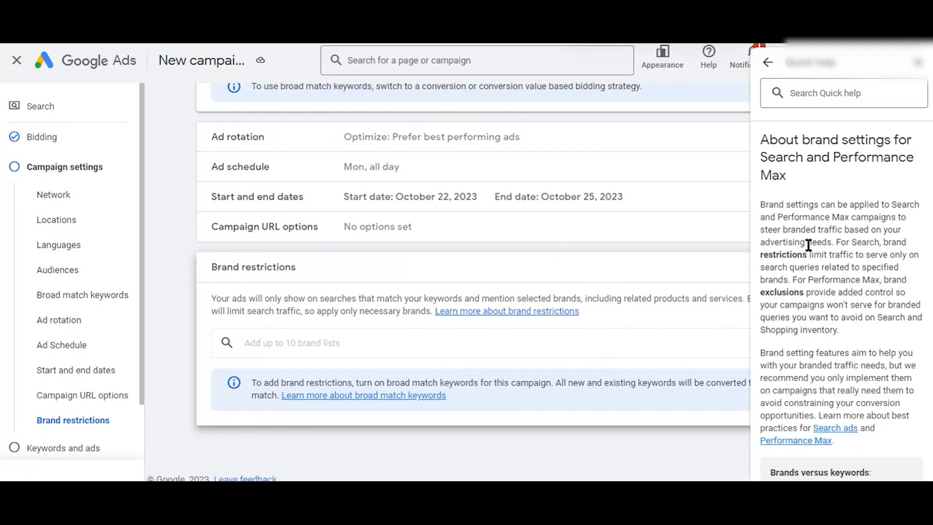
{"action": "scroll", "coordinate": [809, 250], "scroll_direction": "down", "scroll_amount": 1}
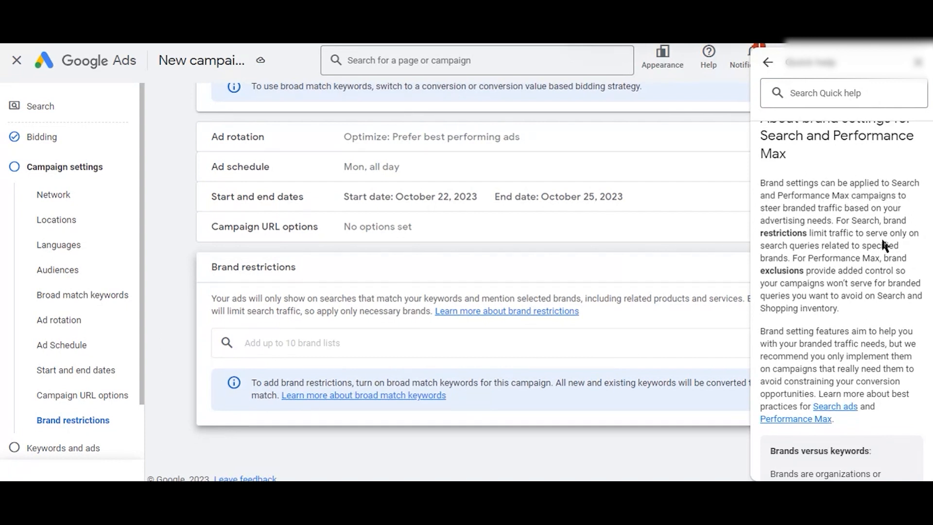
{"action": "scroll", "coordinate": [832, 283], "scroll_direction": "down", "scroll_amount": 2}
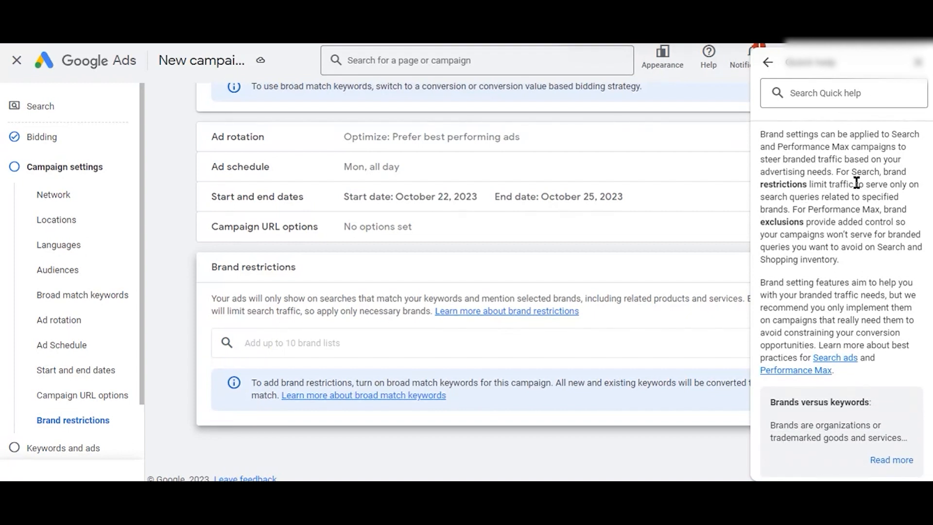
{"action": "scroll", "coordinate": [810, 295], "scroll_direction": "down", "scroll_amount": 10}
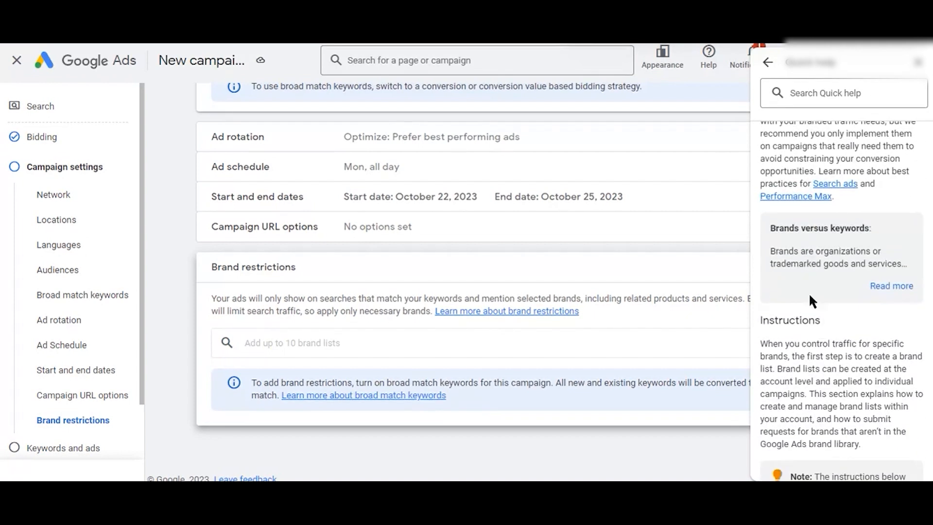
{"action": "scroll", "coordinate": [808, 293], "scroll_direction": "down", "scroll_amount": 1}
{"action": "scroll", "coordinate": [816, 253], "scroll_direction": "up", "scroll_amount": 10}
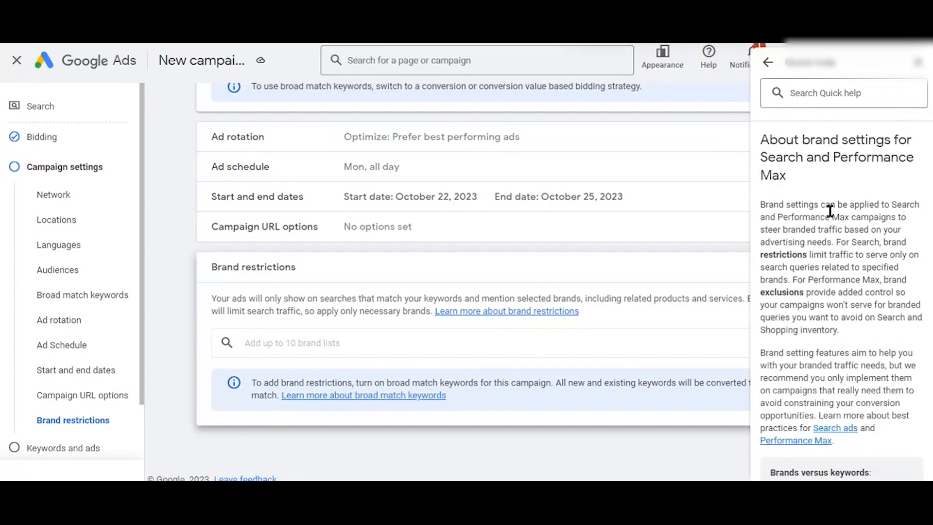
{"action": "left_click", "coordinate": [916, 66]}
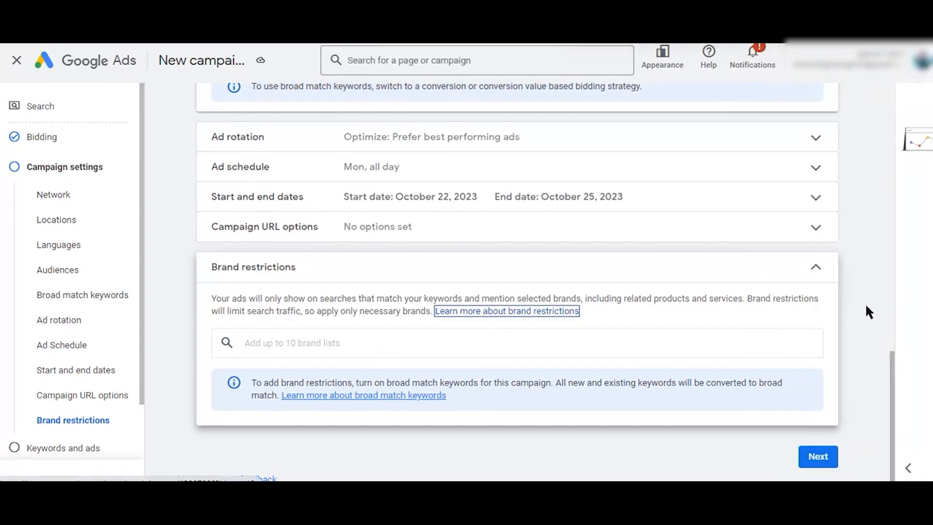
- Leave the brand restrictions without applying a brand list and continue to the Keywords and ads stage
{"action": "left_click", "coordinate": [818, 267]}
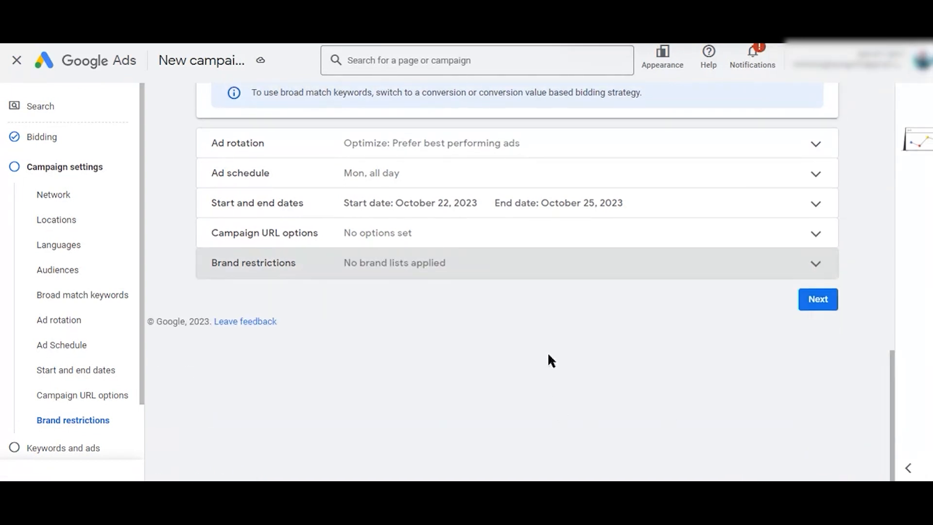
{"action": "left_click", "coordinate": [822, 304]}
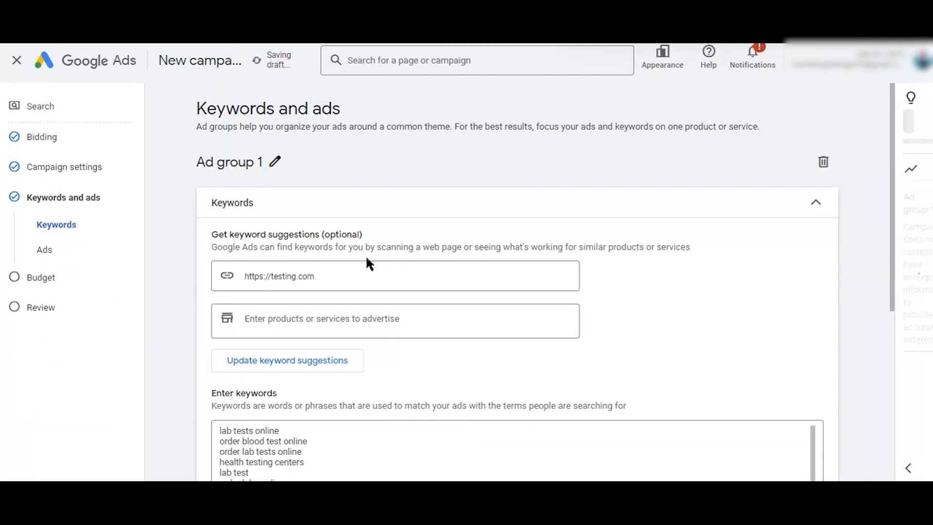
- Examine the keyword suggestion fields and look through the full list of keywords suggested for Ad group 1
{"action": "scroll", "coordinate": [365, 255], "scroll_direction": "down", "scroll_amount": 2}
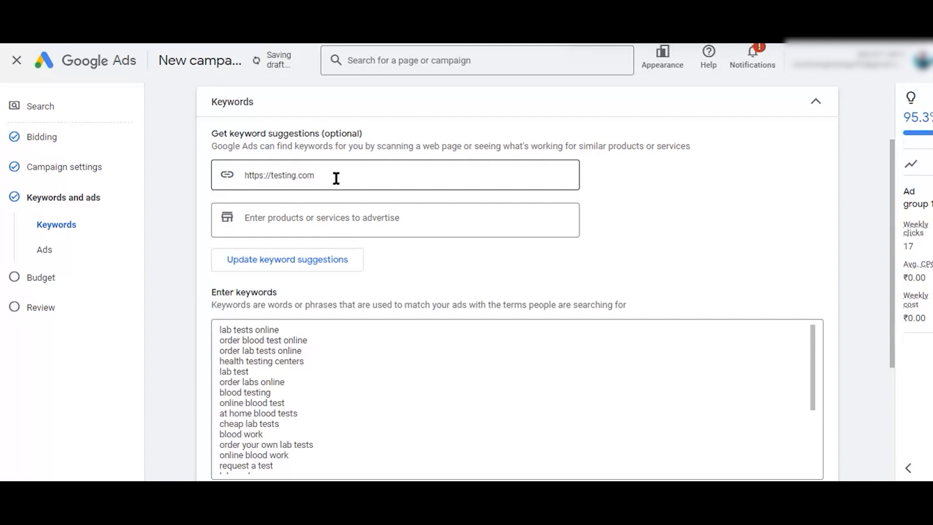
{"action": "left_click", "coordinate": [657, 168]}
{"action": "scroll", "coordinate": [657, 168], "scroll_direction": "down", "scroll_amount": 1}
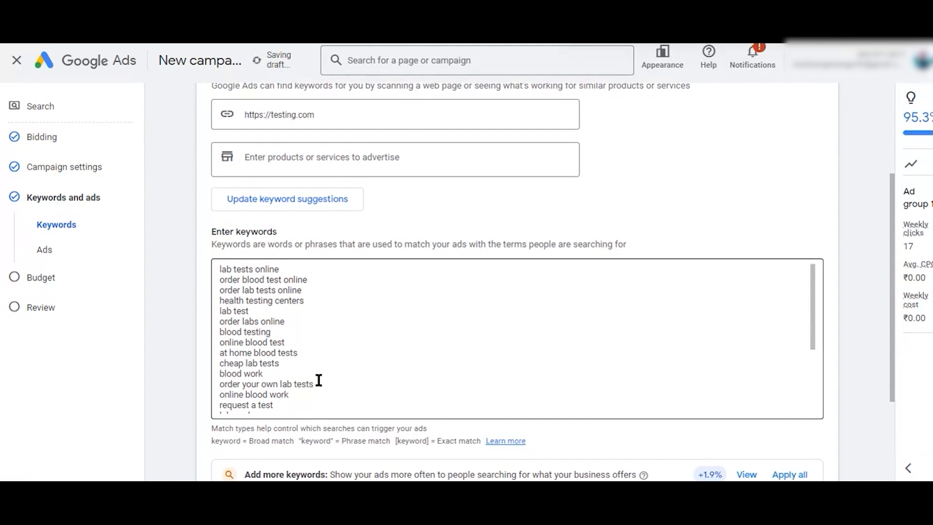
{"action": "scroll", "coordinate": [318, 380], "scroll_direction": "down", "scroll_amount": 3}
{"action": "scroll", "coordinate": [334, 352], "scroll_direction": "down", "scroll_amount": 2}
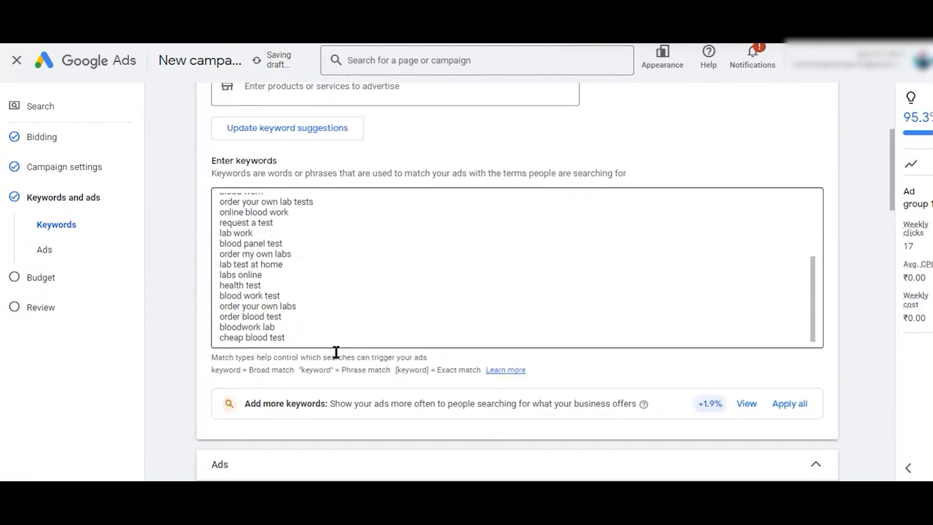
{"action": "scroll", "coordinate": [334, 349], "scroll_direction": "up", "scroll_amount": 1}
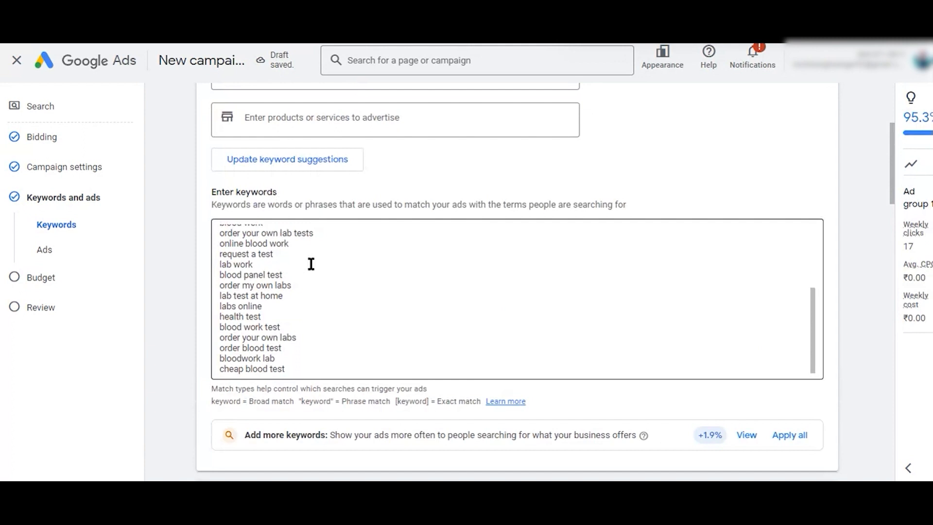
{"action": "scroll", "coordinate": [310, 264], "scroll_direction": "up", "scroll_amount": 2}
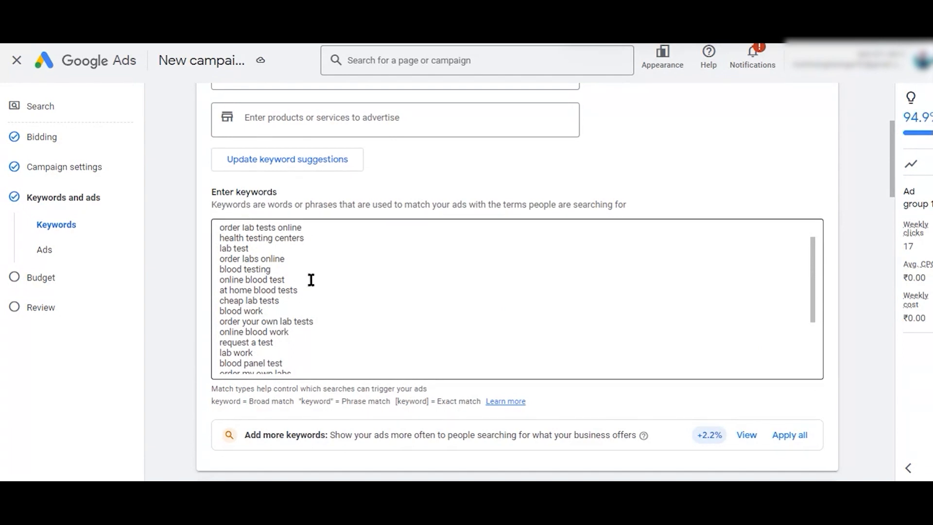
{"action": "scroll", "coordinate": [273, 305], "scroll_direction": "down", "scroll_amount": 3}
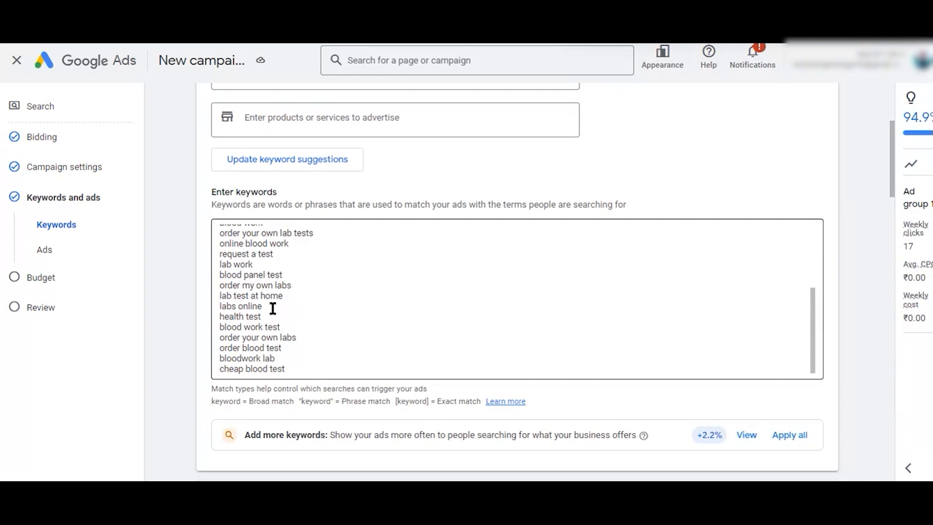
{"action": "scroll", "coordinate": [273, 308], "scroll_direction": "down", "scroll_amount": 1}
{"action": "scroll", "coordinate": [272, 309], "scroll_direction": "up", "scroll_amount": 6}
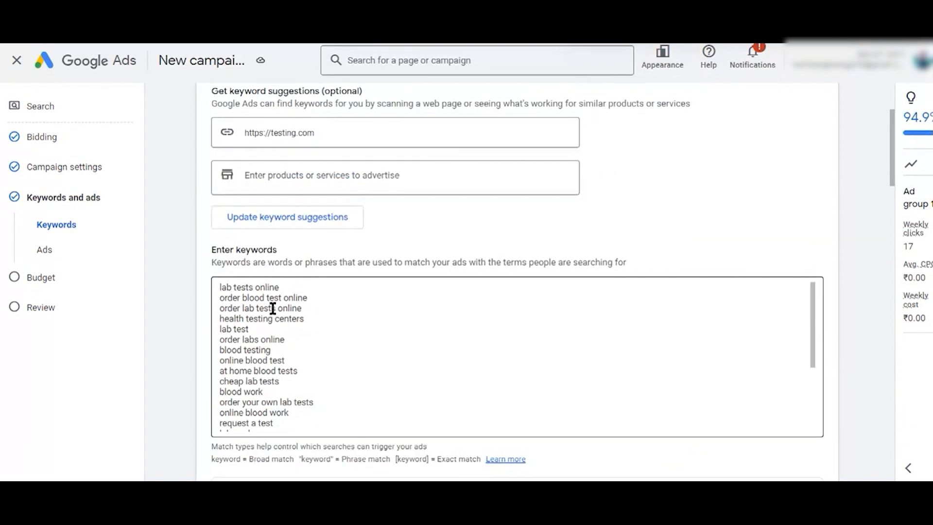
- Add Technology as a product or service to advertise in Ad group 1's keyword suggestions
{"action": "left_click", "coordinate": [309, 184]}
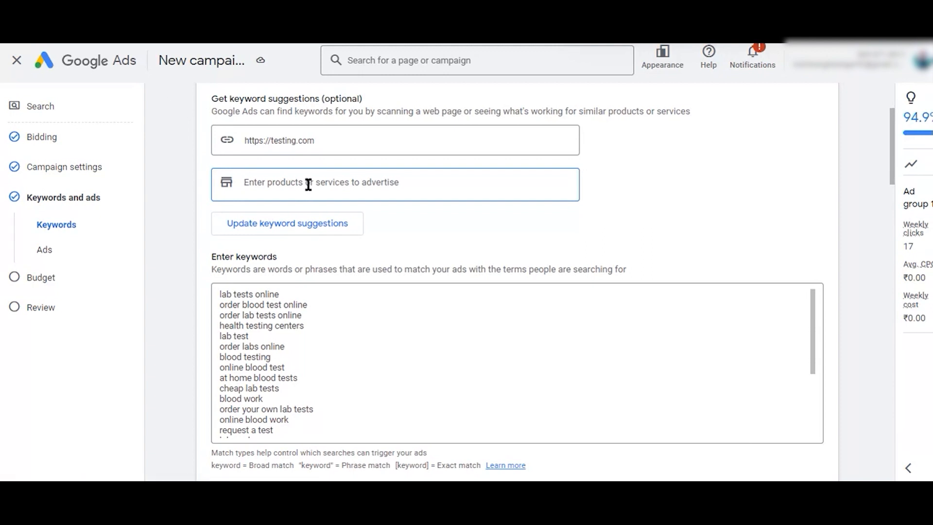
{"action": "type", "text": "Technology"}
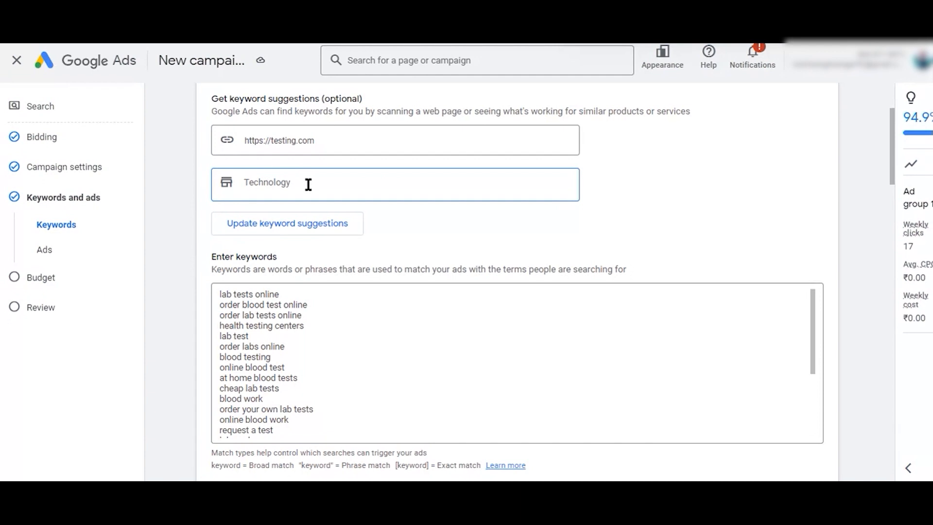
{"action": "key", "text": "Return"}
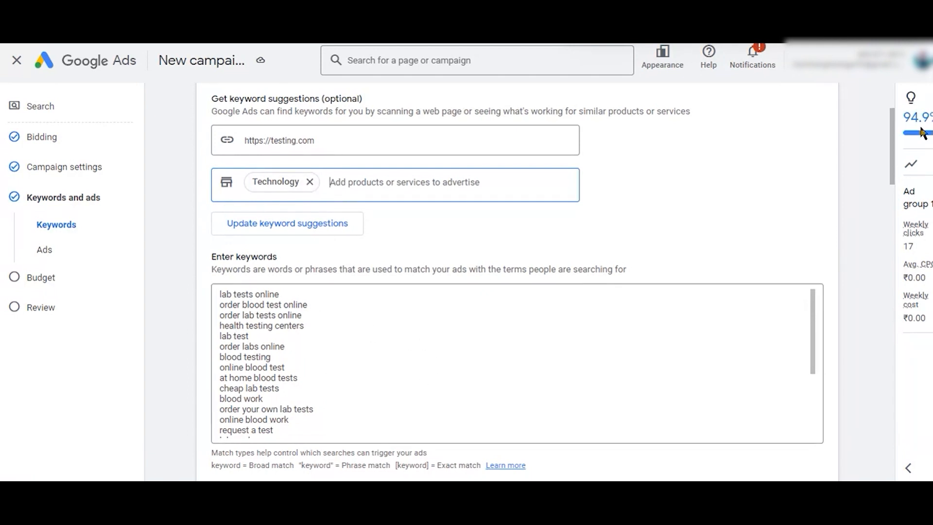
- Expand the optimization score and weekly estimates, then remove Technology from the products or services to advertise
{"action": "left_click", "coordinate": [906, 468]}
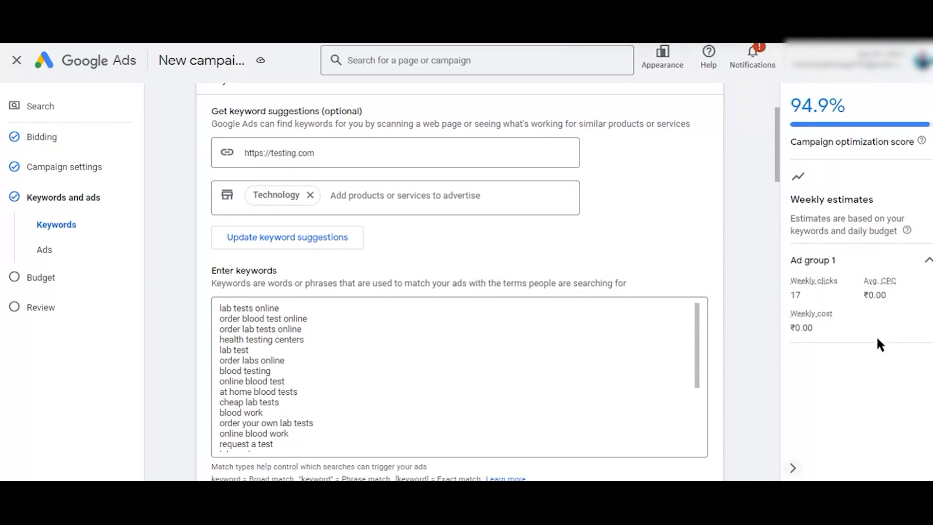
{"action": "left_click", "coordinate": [309, 195]}
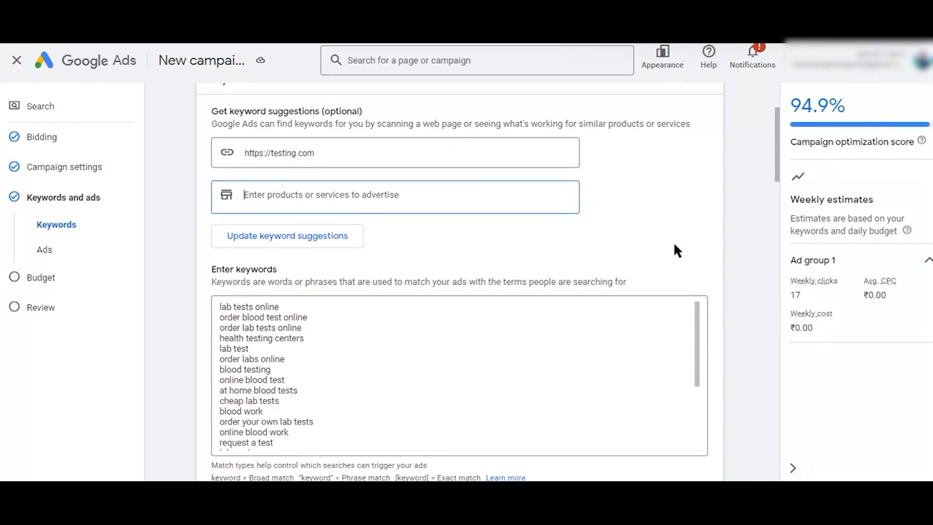
{"action": "scroll", "coordinate": [738, 307], "scroll_direction": "down", "scroll_amount": 3}
{"action": "scroll", "coordinate": [739, 307], "scroll_direction": "up", "scroll_amount": 5}
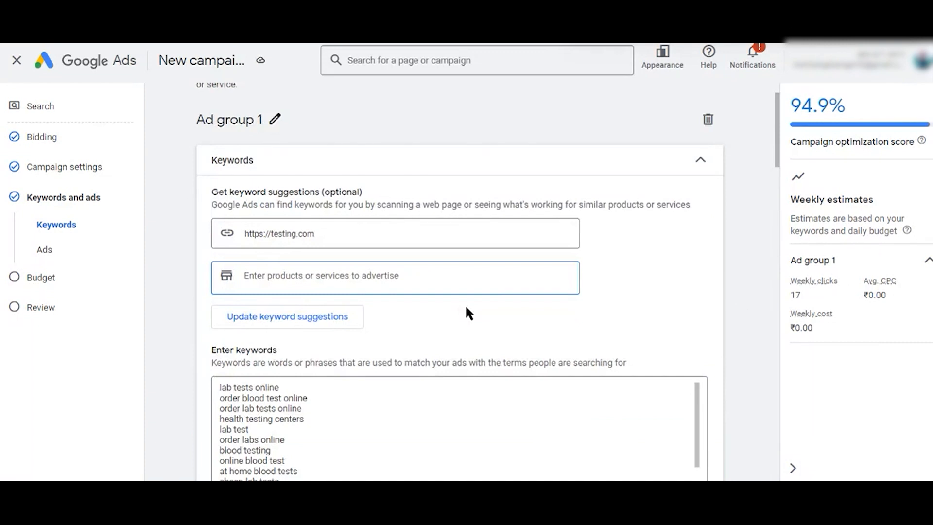
{"action": "scroll", "coordinate": [465, 304], "scroll_direction": "down", "scroll_amount": 4}
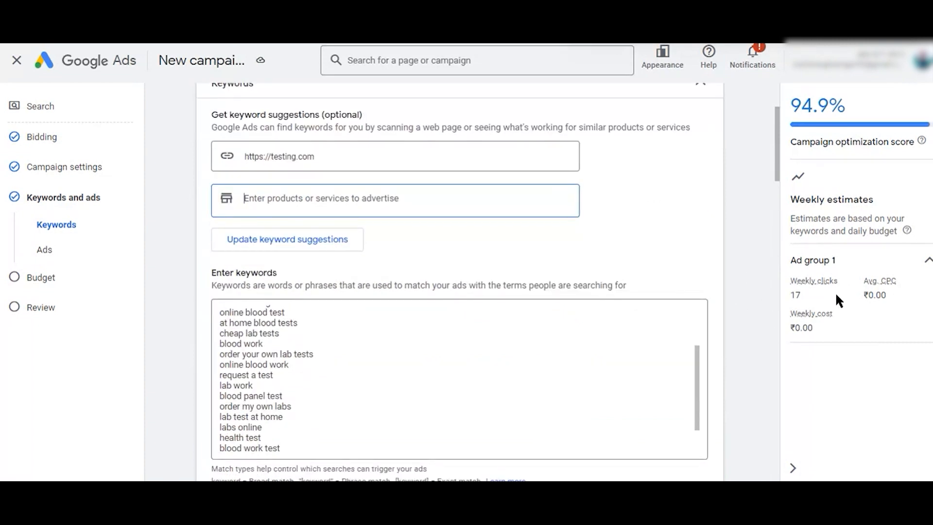
{"action": "scroll", "coordinate": [442, 257], "scroll_direction": "up", "scroll_amount": 3}
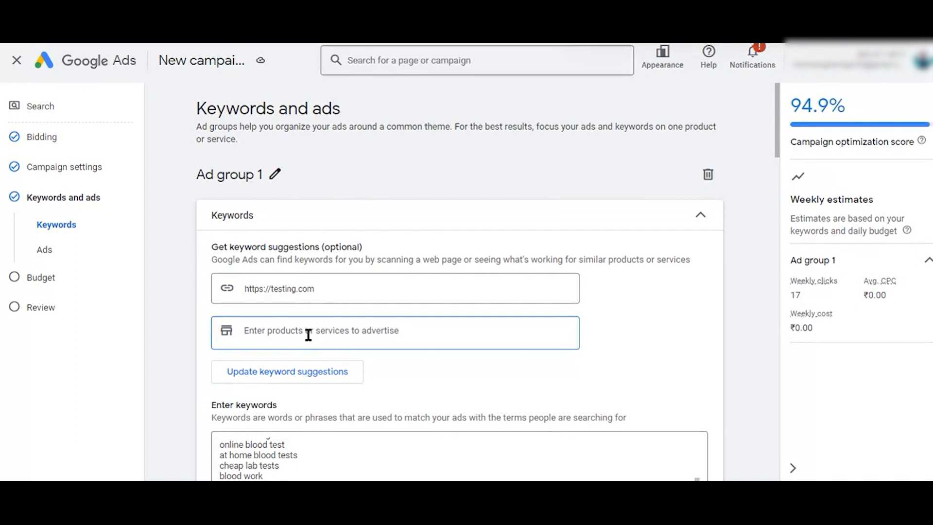
{"action": "type", "text": "Shopping"}
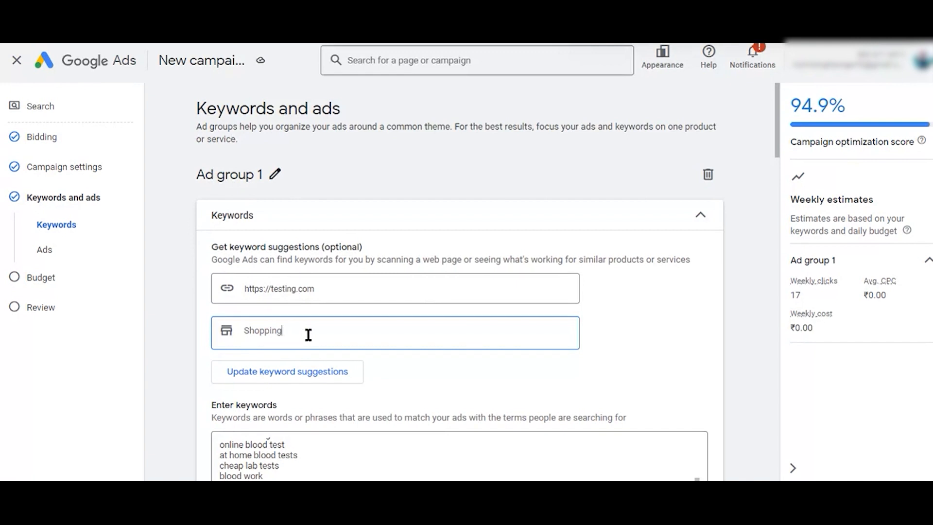
{"action": "key", "text": "Return"}
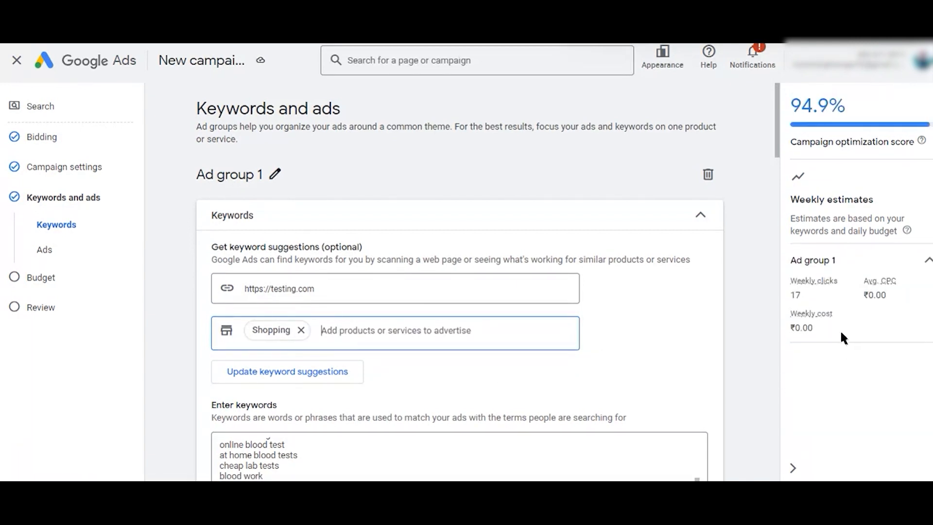
{"action": "left_click", "coordinate": [301, 331]}
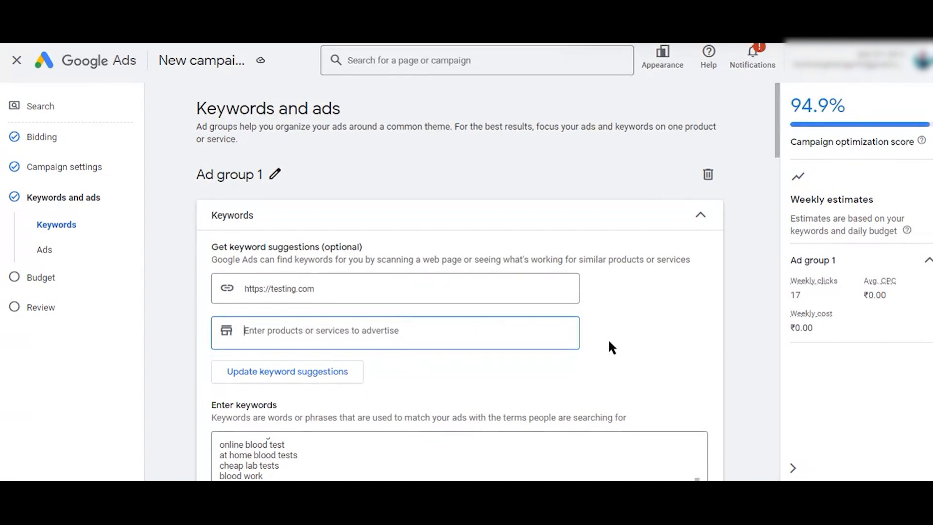
- Examine the website address used for keyword suggestions, Ad group 1's keyword list and the match type notes
{"action": "scroll", "coordinate": [608, 338], "scroll_direction": "down", "scroll_amount": 2}
{"action": "scroll", "coordinate": [610, 341], "scroll_direction": "down", "scroll_amount": 1}
{"action": "triple_click", "coordinate": [325, 173]}
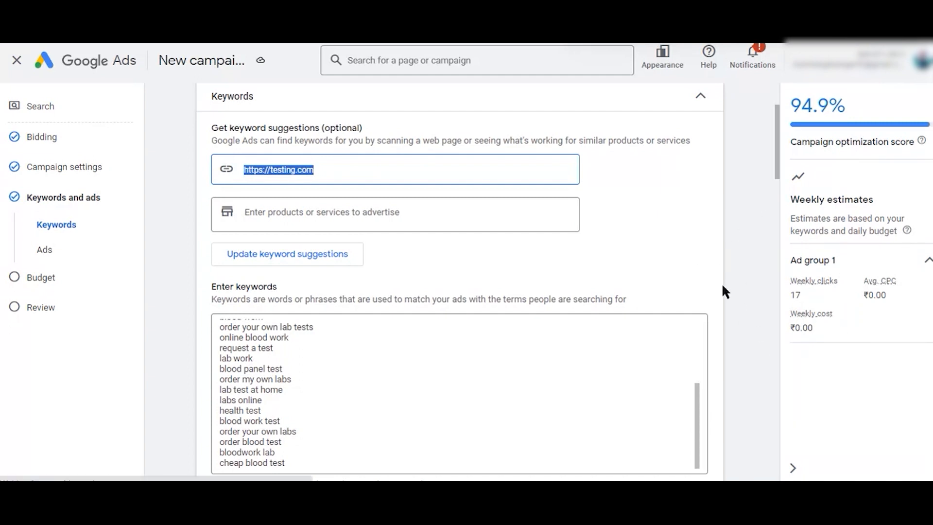
{"action": "scroll", "coordinate": [724, 290], "scroll_direction": "down", "scroll_amount": 1}
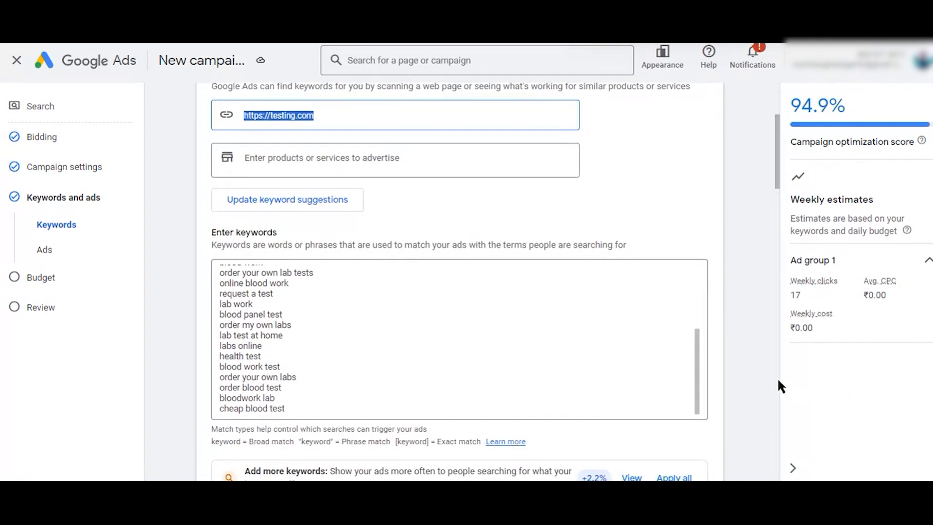
{"action": "scroll", "coordinate": [437, 327], "scroll_direction": "down", "scroll_amount": 2}
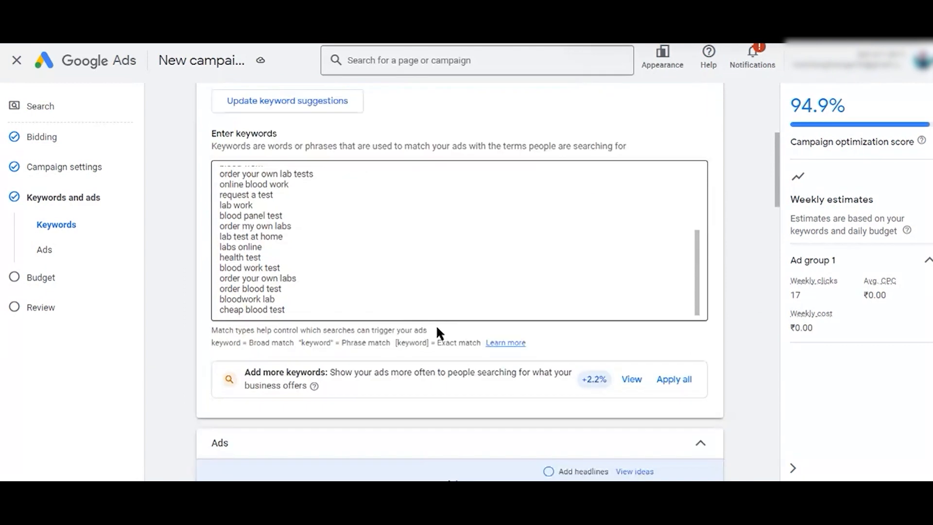
- Review the ad's strength suggestions, final URL, display path and mobile preview
{"action": "scroll", "coordinate": [320, 237], "scroll_direction": "down", "scroll_amount": 2}
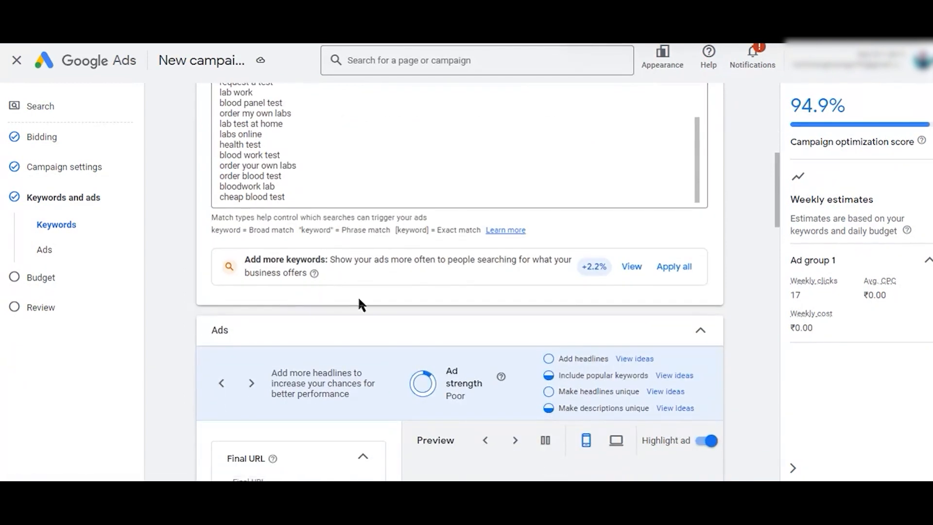
{"action": "scroll", "coordinate": [311, 223], "scroll_direction": "down", "scroll_amount": 2}
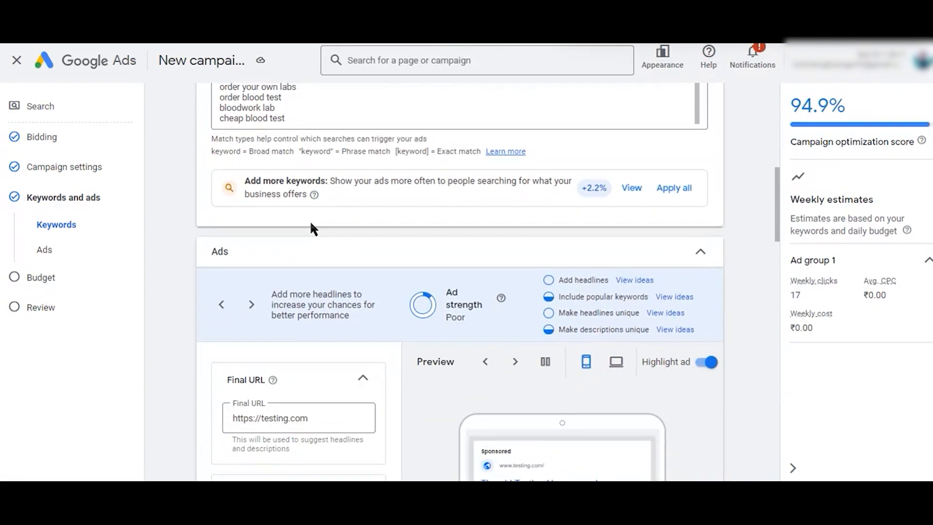
{"action": "scroll", "coordinate": [451, 240], "scroll_direction": "down", "scroll_amount": 2}
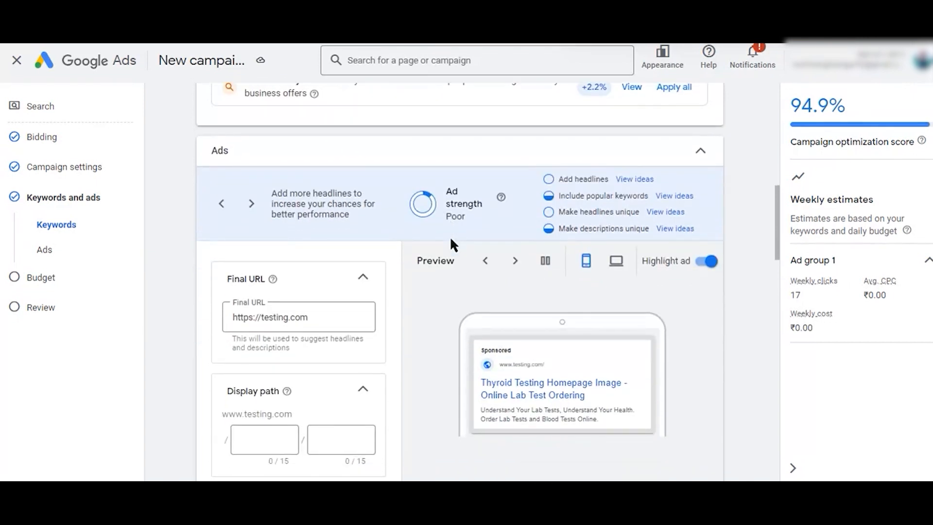
{"action": "scroll", "coordinate": [451, 239], "scroll_direction": "down", "scroll_amount": 2}
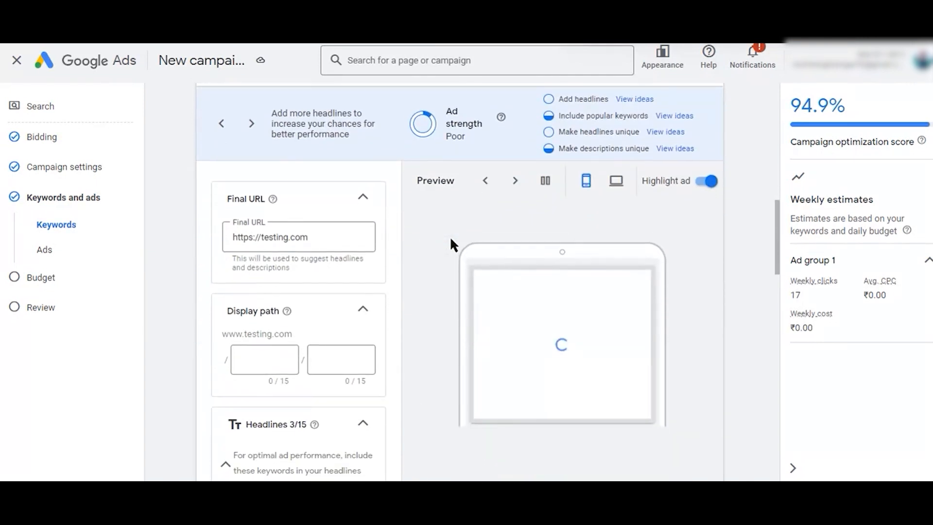
{"action": "scroll", "coordinate": [450, 239], "scroll_direction": "down", "scroll_amount": 1}
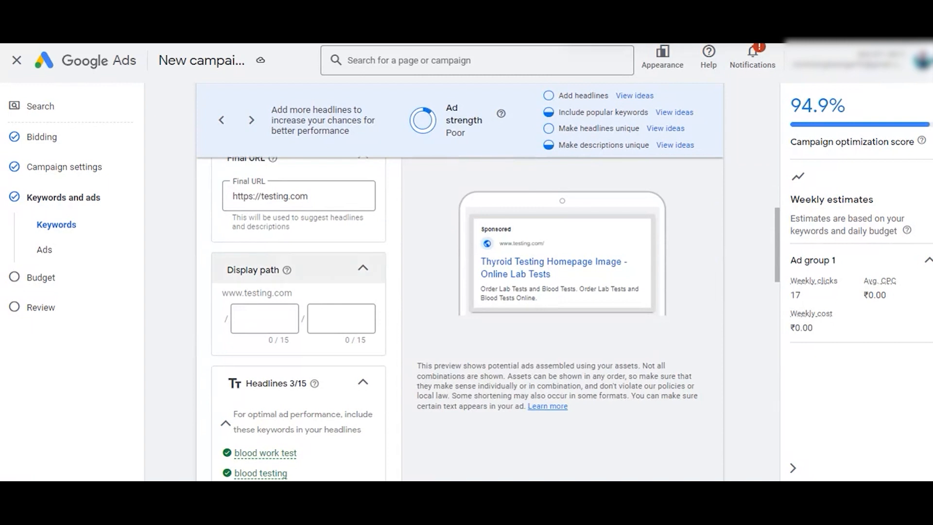
{"action": "scroll", "coordinate": [419, 249], "scroll_direction": "up", "scroll_amount": 2}
{"action": "scroll", "coordinate": [420, 255], "scroll_direction": "down", "scroll_amount": 1}
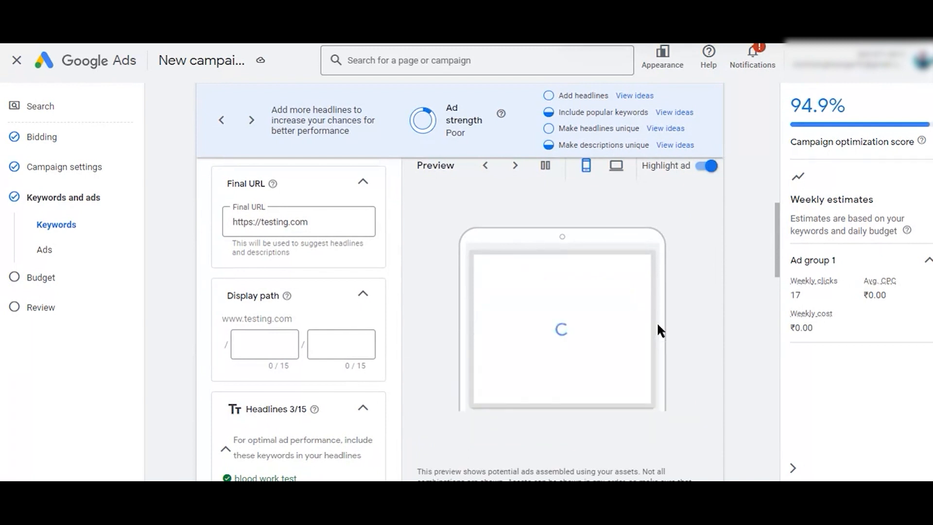
{"action": "scroll", "coordinate": [317, 273], "scroll_direction": "down", "scroll_amount": 1}
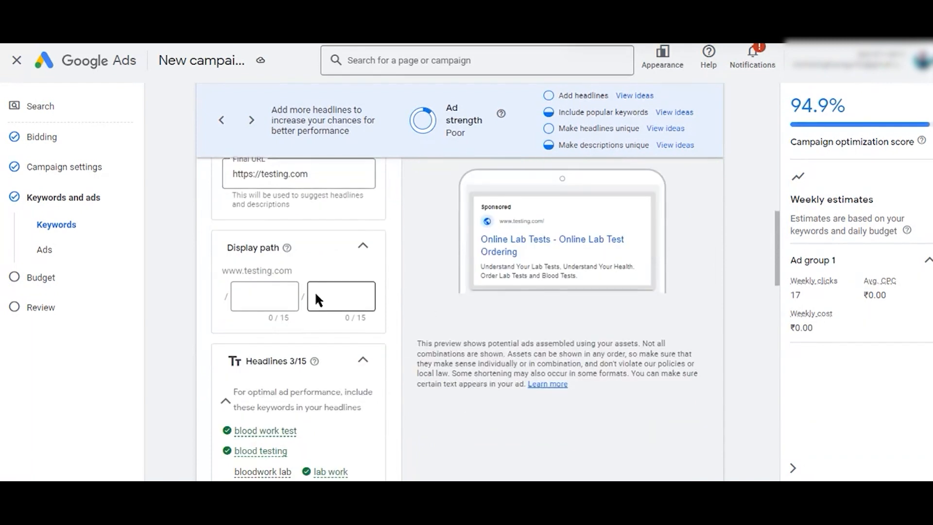
- Review the suggested headline keywords and the ad's prefilled headlines, comparing them with Ad group 1's keyword list
{"action": "scroll", "coordinate": [318, 272], "scroll_direction": "down", "scroll_amount": 2}
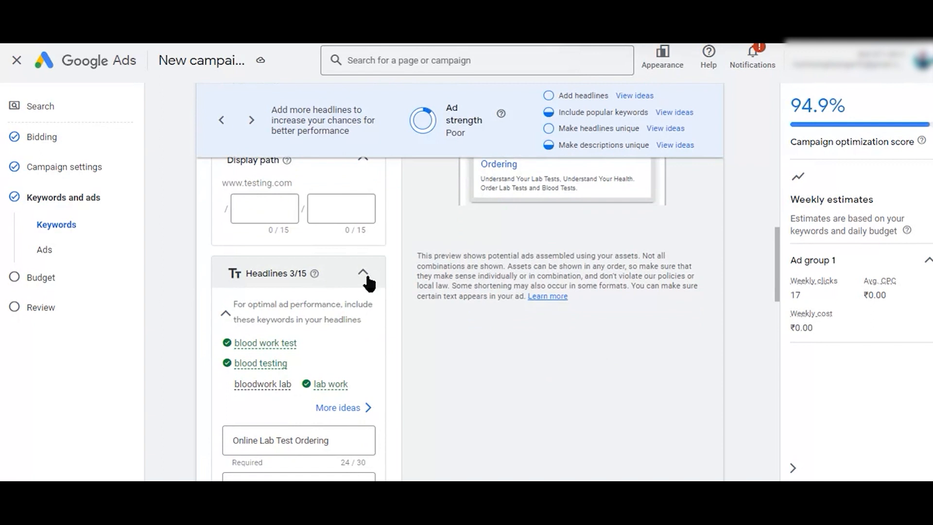
{"action": "scroll", "coordinate": [376, 284], "scroll_direction": "down", "scroll_amount": 1}
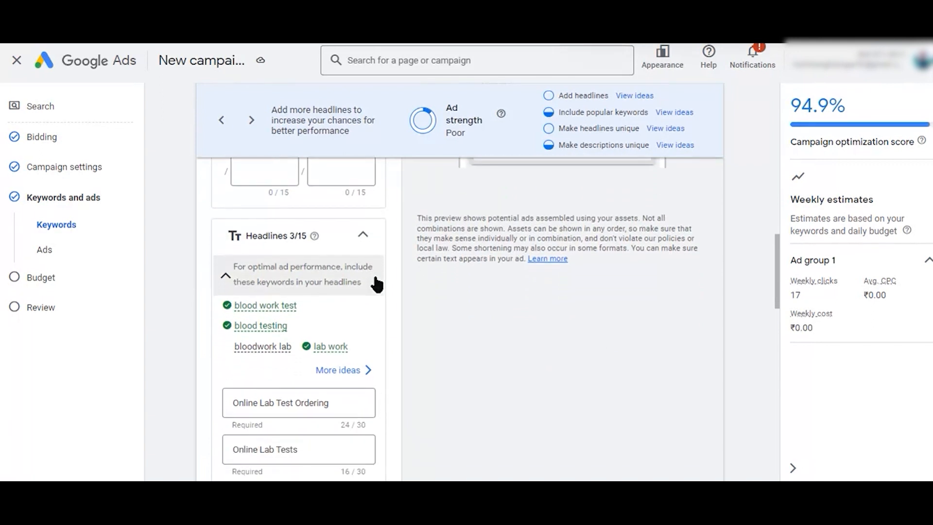
{"action": "scroll", "coordinate": [304, 304], "scroll_direction": "down", "scroll_amount": 2}
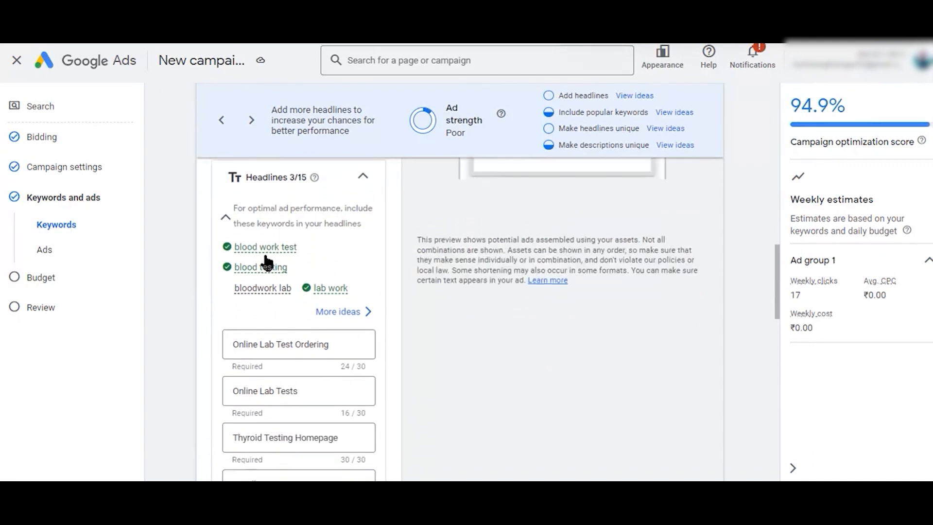
{"action": "scroll", "coordinate": [324, 294], "scroll_direction": "down", "scroll_amount": 2}
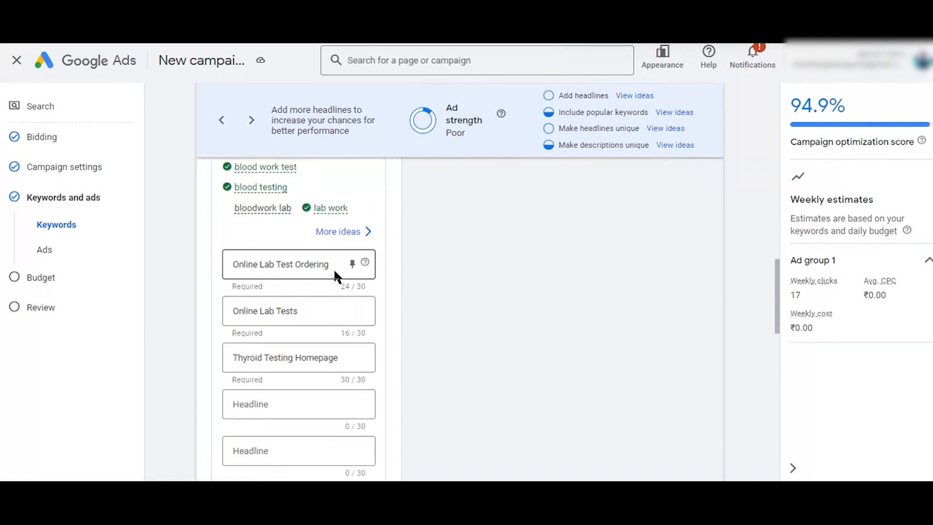
{"action": "scroll", "coordinate": [333, 267], "scroll_direction": "down", "scroll_amount": 1}
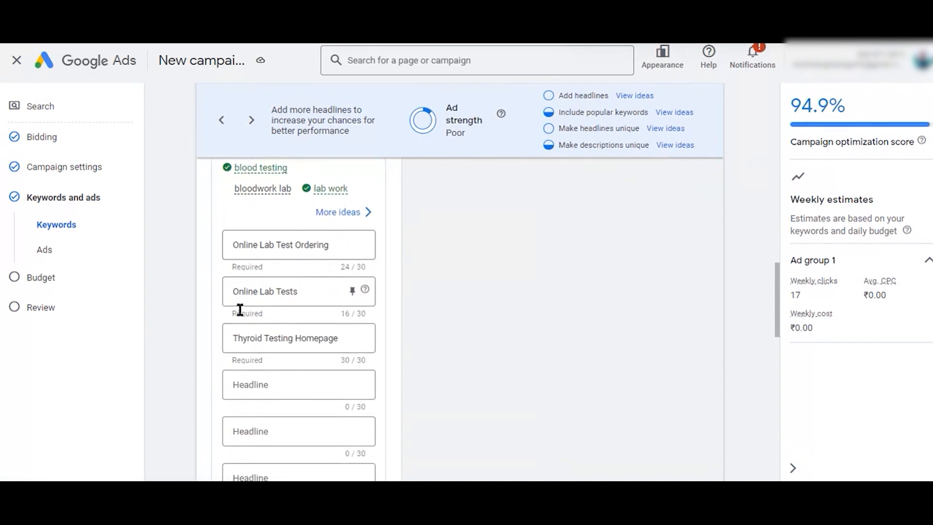
{"action": "scroll", "coordinate": [314, 302], "scroll_direction": "down", "scroll_amount": 2}
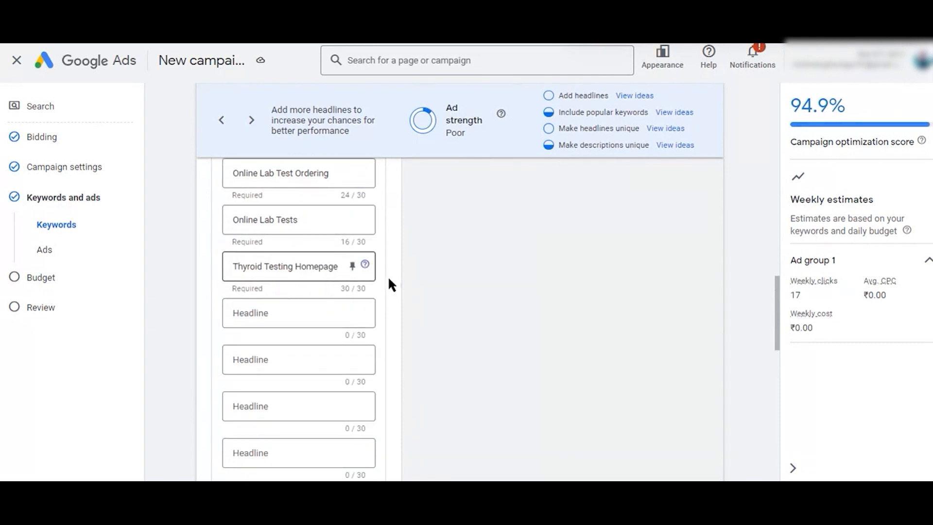
{"action": "scroll", "coordinate": [416, 238], "scroll_direction": "up", "scroll_amount": 4}
{"action": "scroll", "coordinate": [415, 230], "scroll_direction": "up", "scroll_amount": 10}
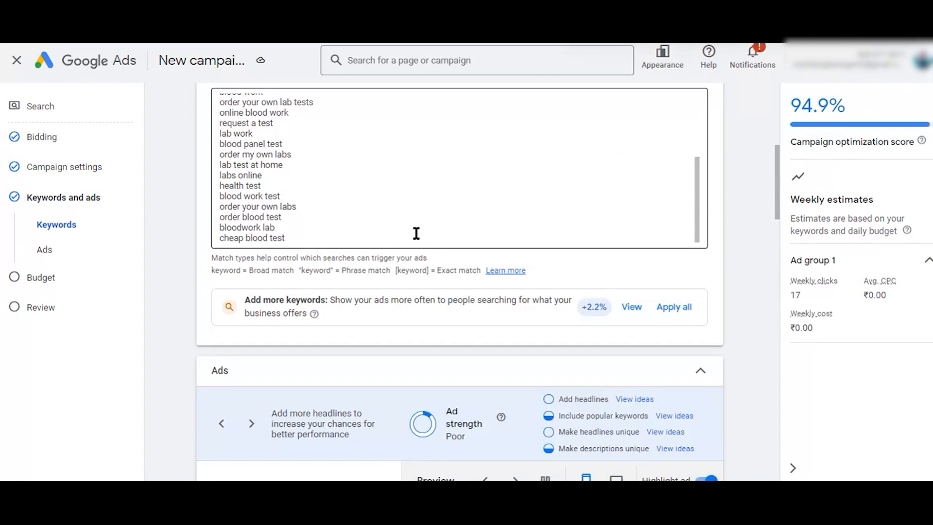
- Add two more empty headline fields to the ad
{"action": "scroll", "coordinate": [416, 234], "scroll_direction": "down", "scroll_amount": 8}
{"action": "scroll", "coordinate": [416, 234], "scroll_direction": "down", "scroll_amount": 5}
{"action": "scroll", "coordinate": [417, 238], "scroll_direction": "up", "scroll_amount": 4}
{"action": "scroll", "coordinate": [251, 465], "scroll_direction": "down", "scroll_amount": 3}
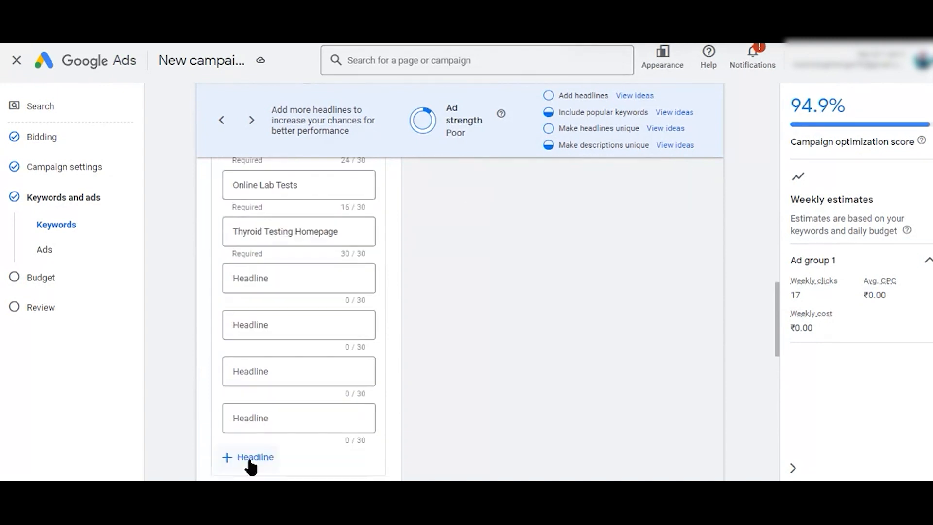
{"action": "left_click", "coordinate": [250, 459]}
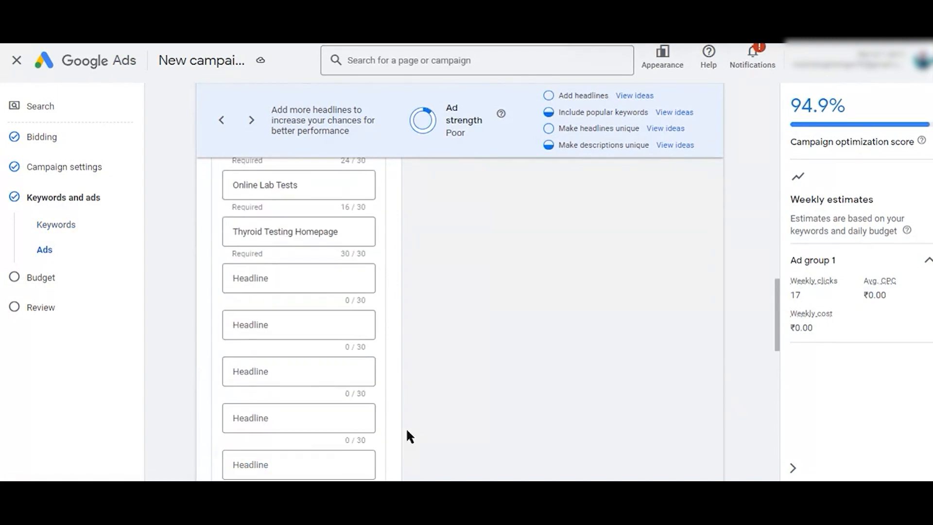
{"action": "scroll", "coordinate": [406, 433], "scroll_direction": "down", "scroll_amount": 3}
{"action": "left_click", "coordinate": [269, 344]}
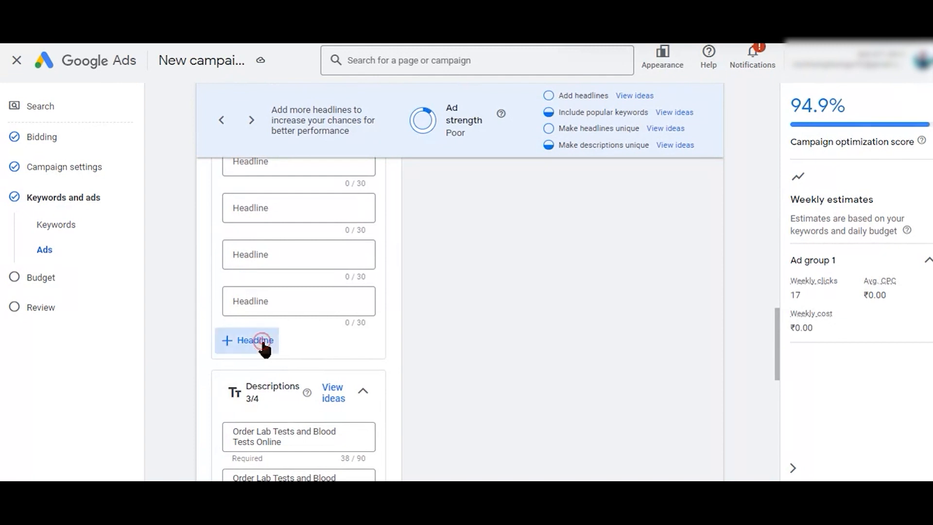
- Step through two further headline and description combinations in the ad's mobile preview
{"action": "scroll", "coordinate": [508, 327], "scroll_direction": "up", "scroll_amount": 2}
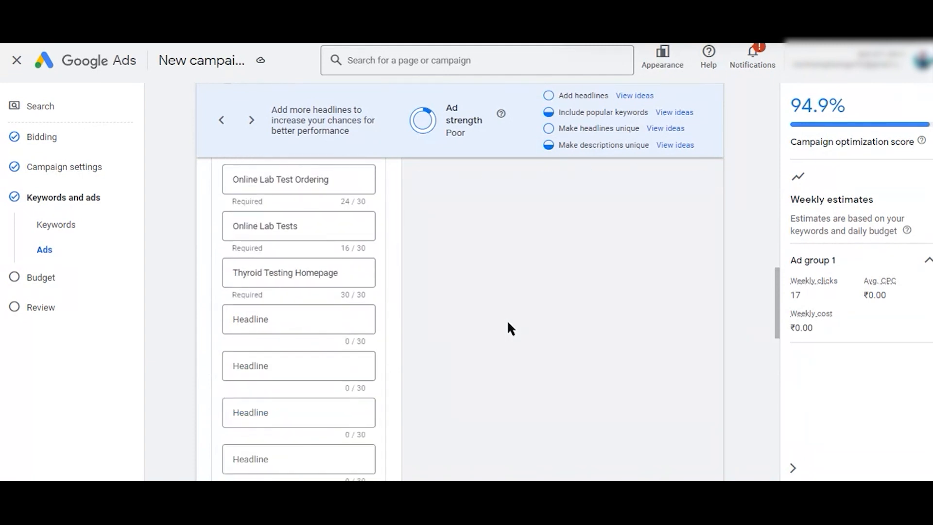
{"action": "scroll", "coordinate": [442, 311], "scroll_direction": "up", "scroll_amount": 5}
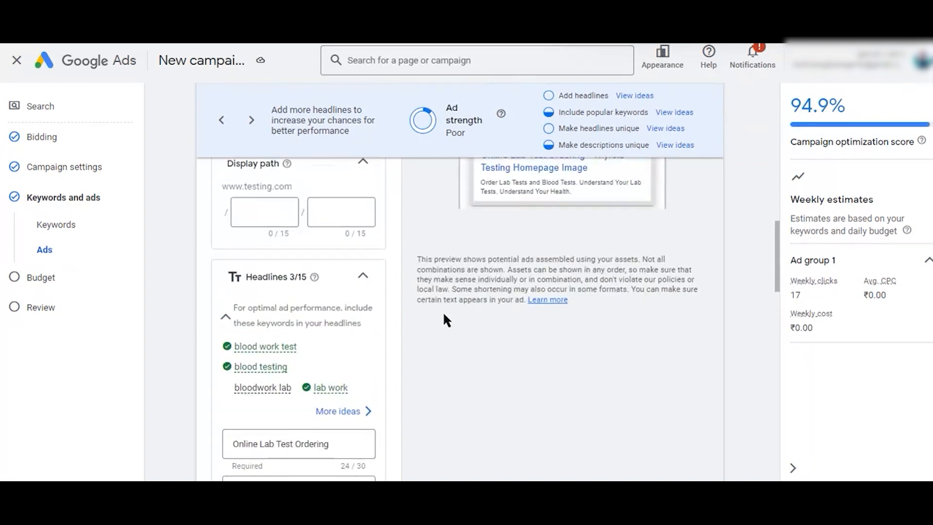
{"action": "scroll", "coordinate": [444, 318], "scroll_direction": "up", "scroll_amount": 1}
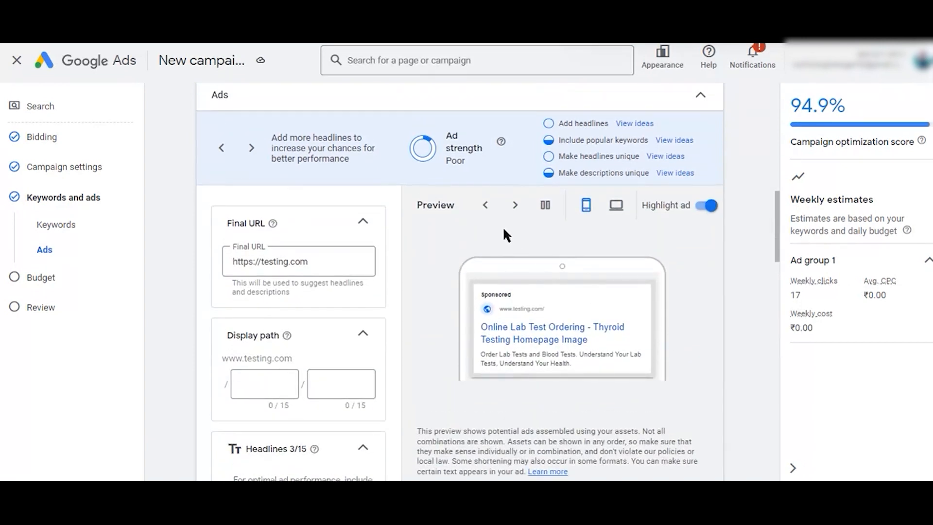
{"action": "left_click", "coordinate": [515, 213]}
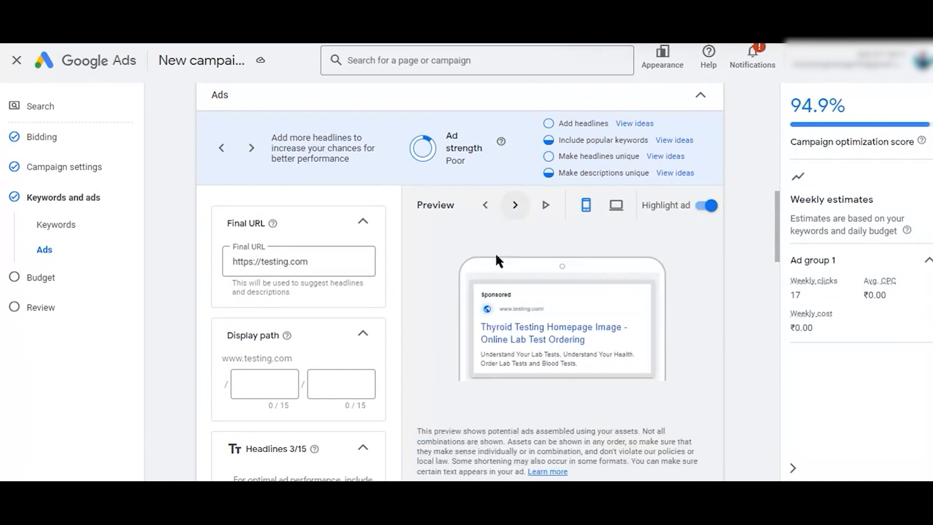
{"action": "left_click", "coordinate": [516, 206]}
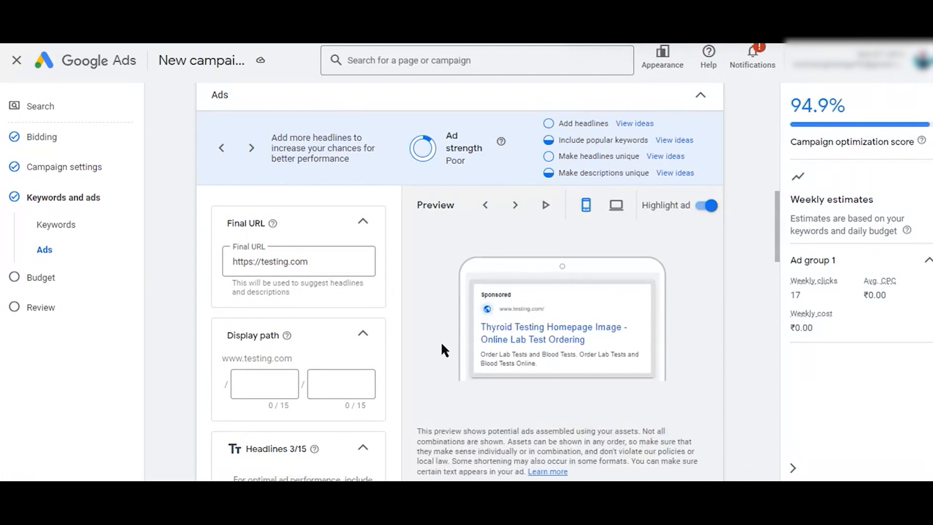
- Replace the ad's first headline, "Online Lab Test Ordering", with "Buy Latest Collection"
{"action": "scroll", "coordinate": [441, 341], "scroll_direction": "down", "scroll_amount": 3}
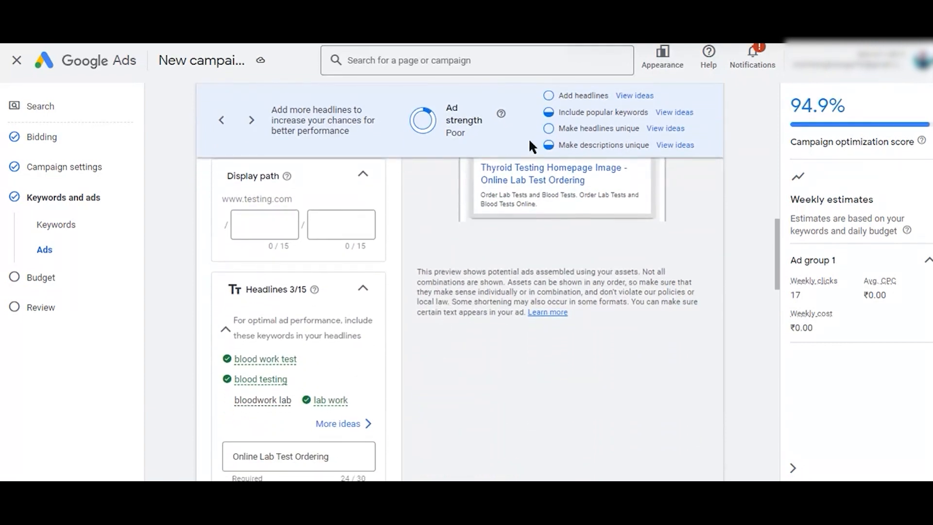
{"action": "scroll", "coordinate": [419, 369], "scroll_direction": "down", "scroll_amount": 5}
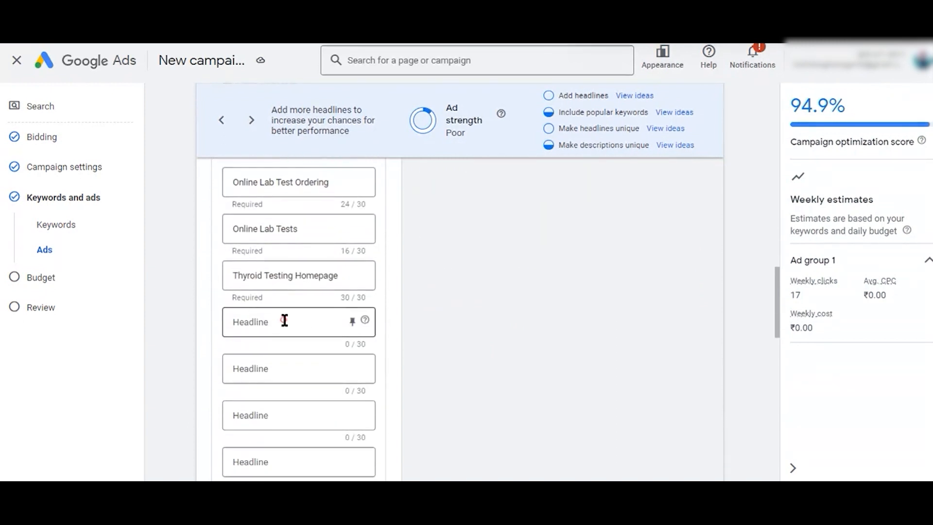
{"action": "left_click", "coordinate": [327, 181]}
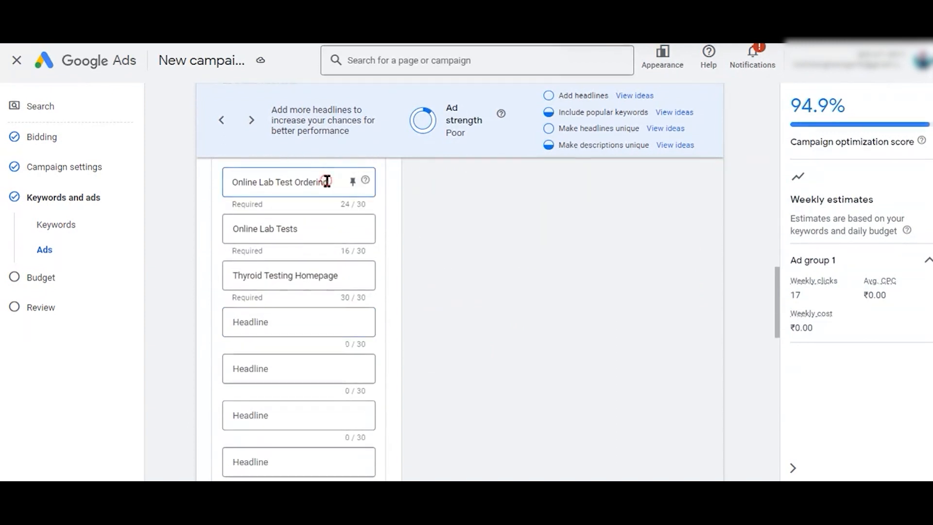
{"action": "triple_click", "coordinate": [327, 181]}
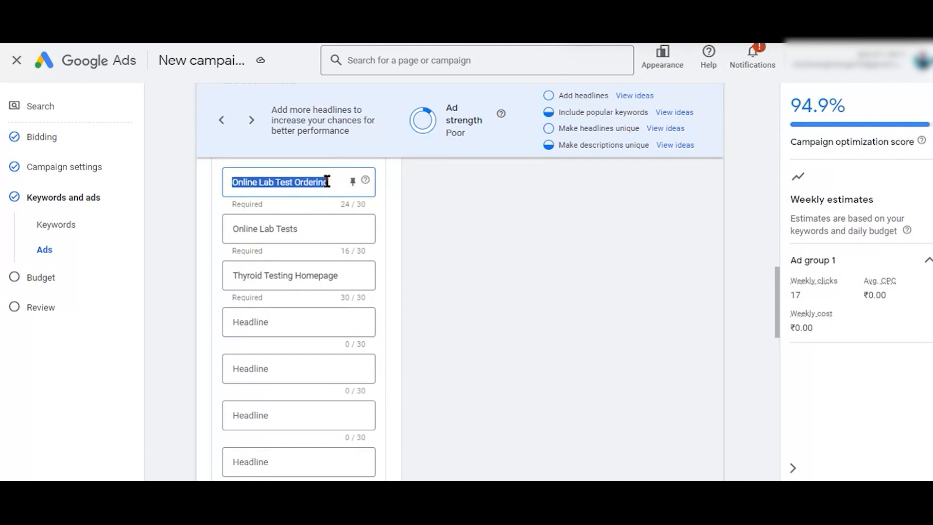
{"action": "type", "text": "Buy"}
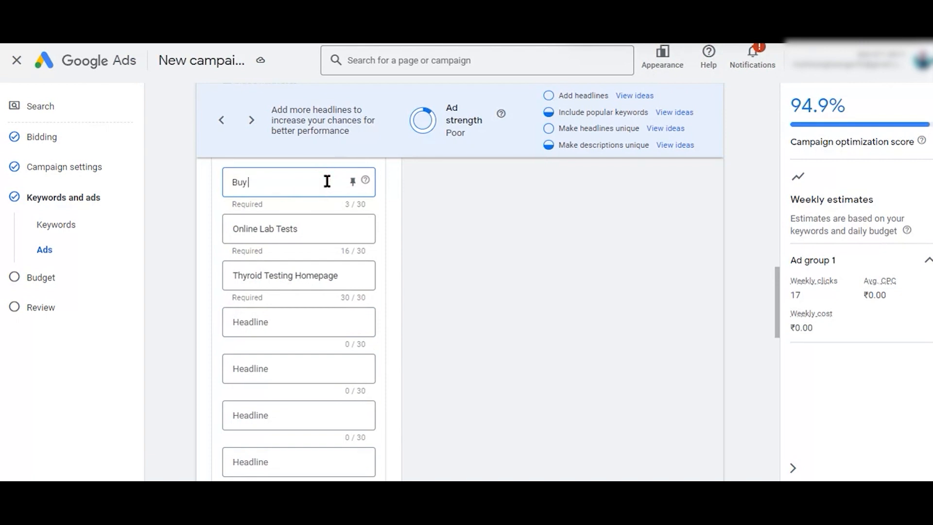
{"action": "type", "text": " Latest C"}
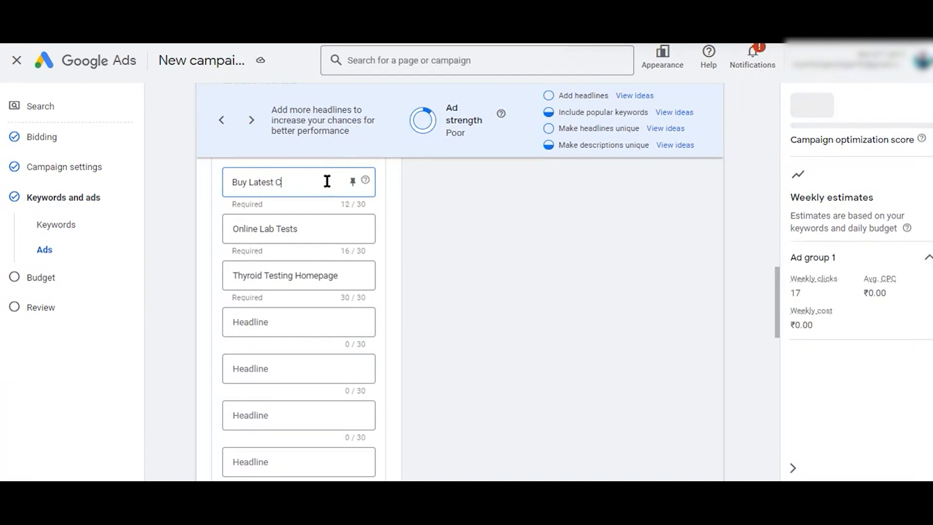
{"action": "type", "text": "ollection"}
- Replace the ad's second headline, "Online Lab Tests", with "Get Huge Discount"
{"action": "left_click", "coordinate": [307, 223]}
{"action": "double_click", "coordinate": [306, 224]}
{"action": "key", "text": "BackSpace"}
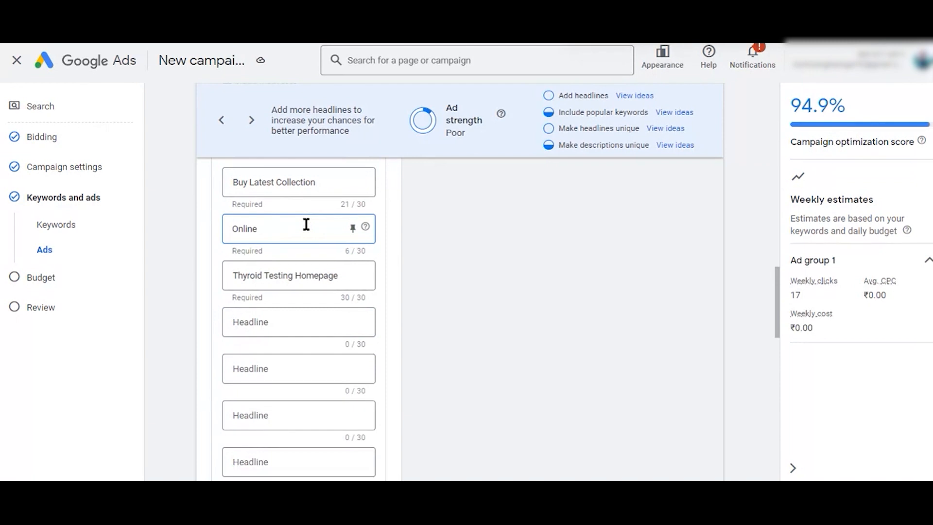
{"action": "key", "text": "BackSpace"}
{"action": "key", "text": "BackSpace"}
{"action": "key", "text": "BackSpace"}
{"action": "key", "text": "BackSpace"}
{"action": "key", "text": "BackSpace"}
{"action": "key", "text": "BackSpace"}
{"action": "type", "text": "Ge"}
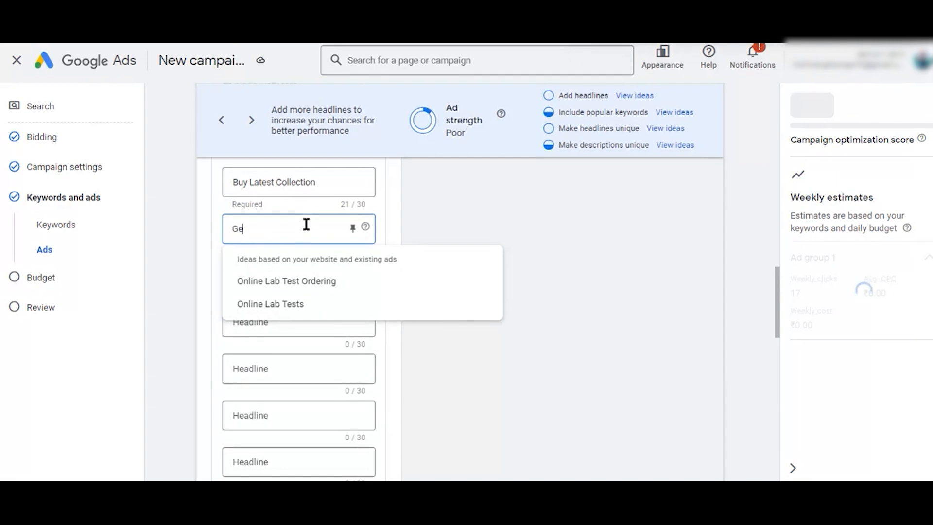
{"action": "type", "text": "t"}
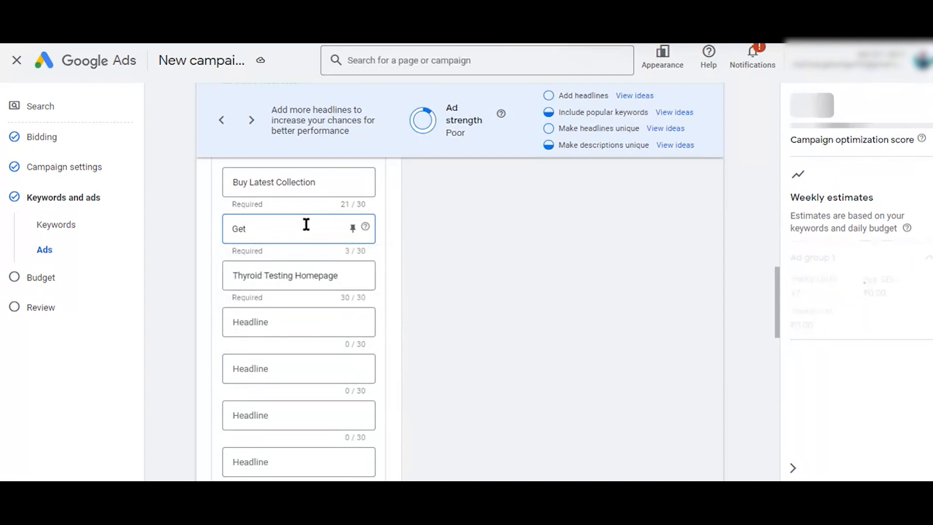
{"action": "type", "text": " Huge"}
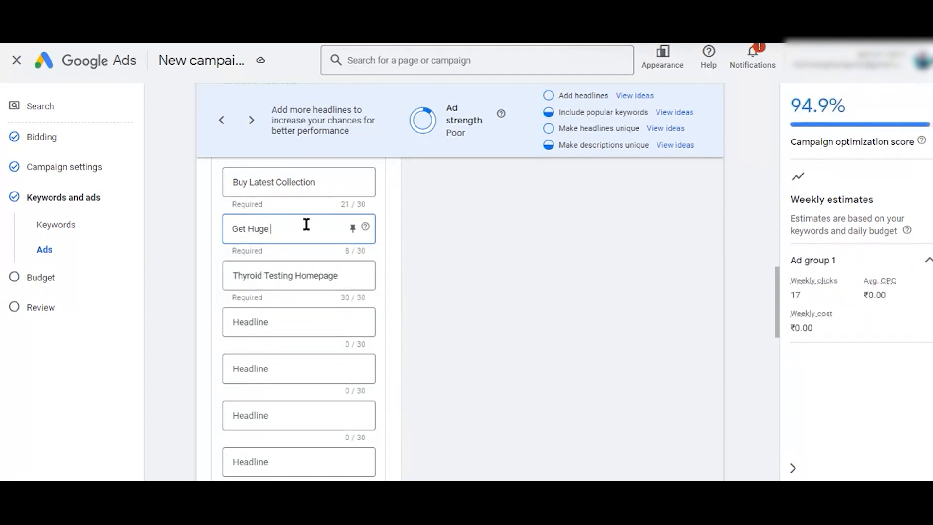
{"action": "type", "text": " Discount"}
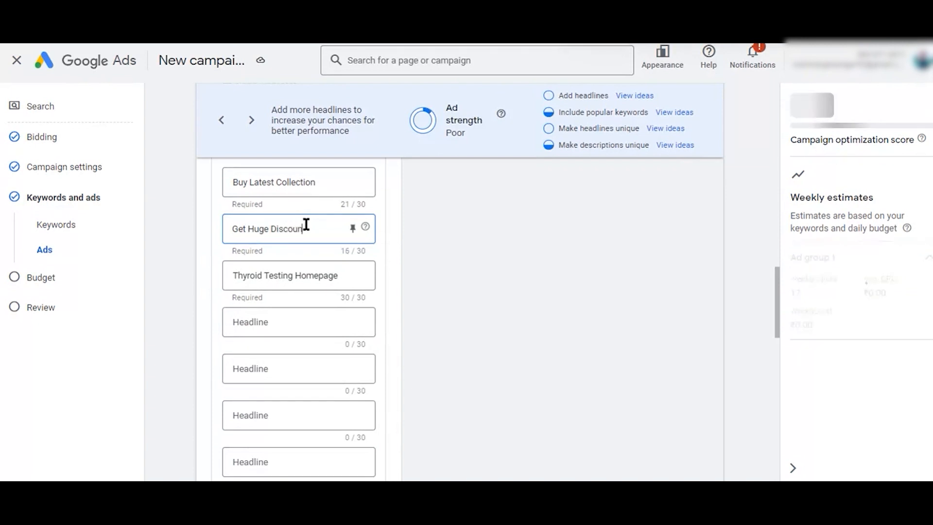
{"action": "left_click", "coordinate": [495, 267]}
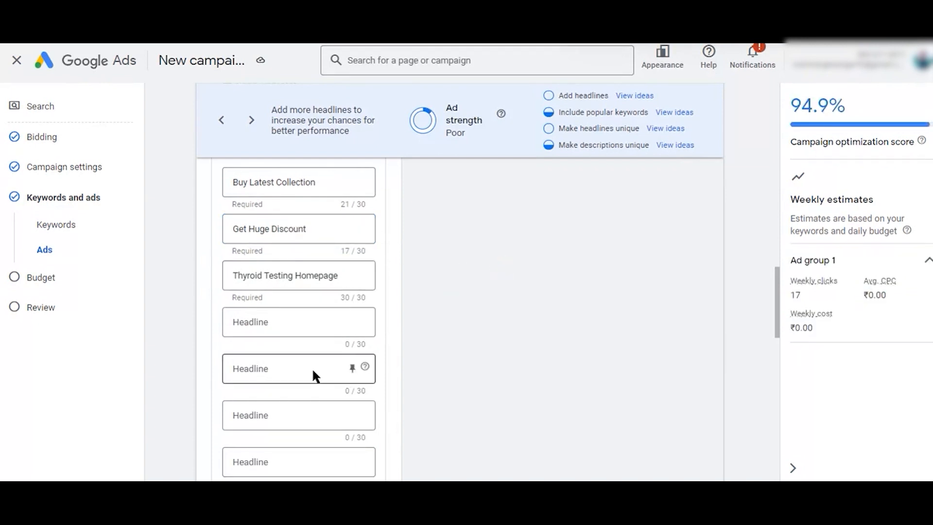
- Copy the first headline's text "Buy Latest Collection" over the ad's first description
{"action": "scroll", "coordinate": [312, 375], "scroll_direction": "down", "scroll_amount": 2}
{"action": "scroll", "coordinate": [311, 368], "scroll_direction": "down", "scroll_amount": 3}
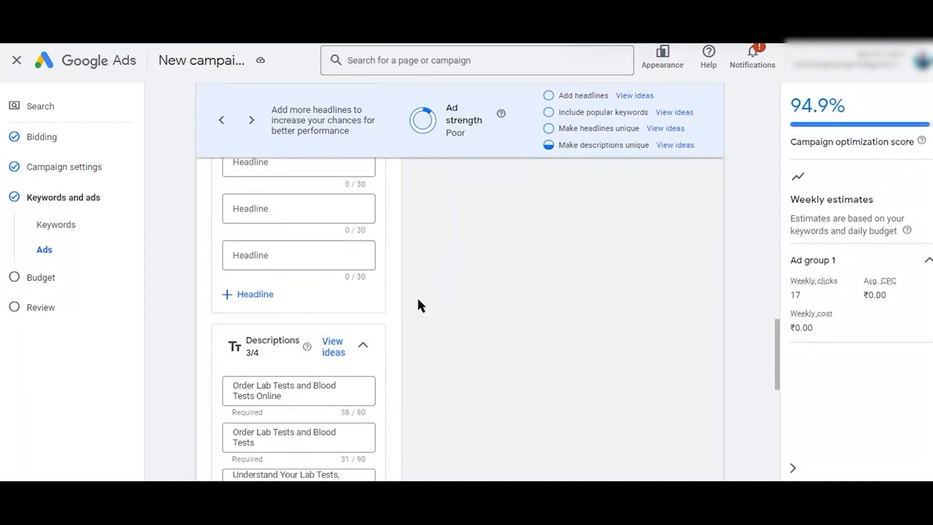
{"action": "scroll", "coordinate": [418, 300], "scroll_direction": "down", "scroll_amount": 1}
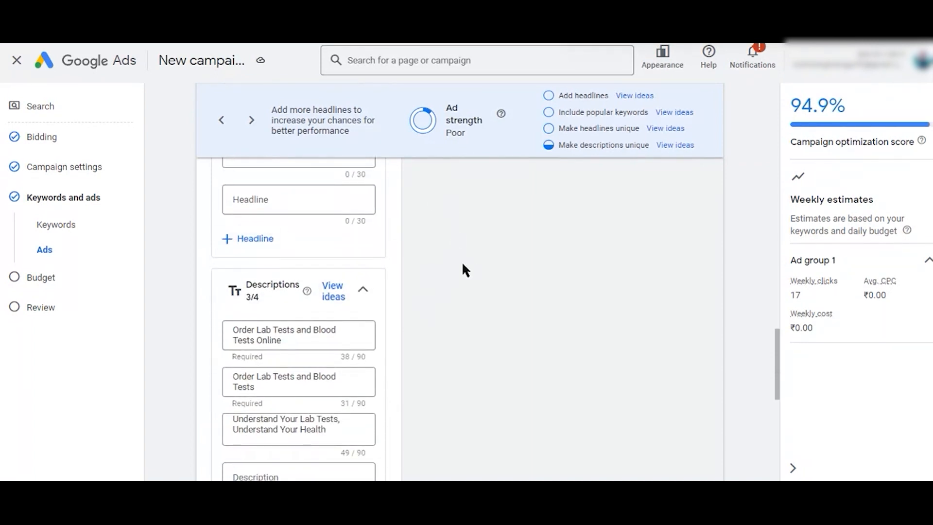
{"action": "scroll", "coordinate": [395, 246], "scroll_direction": "down", "scroll_amount": 1}
{"action": "scroll", "coordinate": [395, 240], "scroll_direction": "down", "scroll_amount": 2}
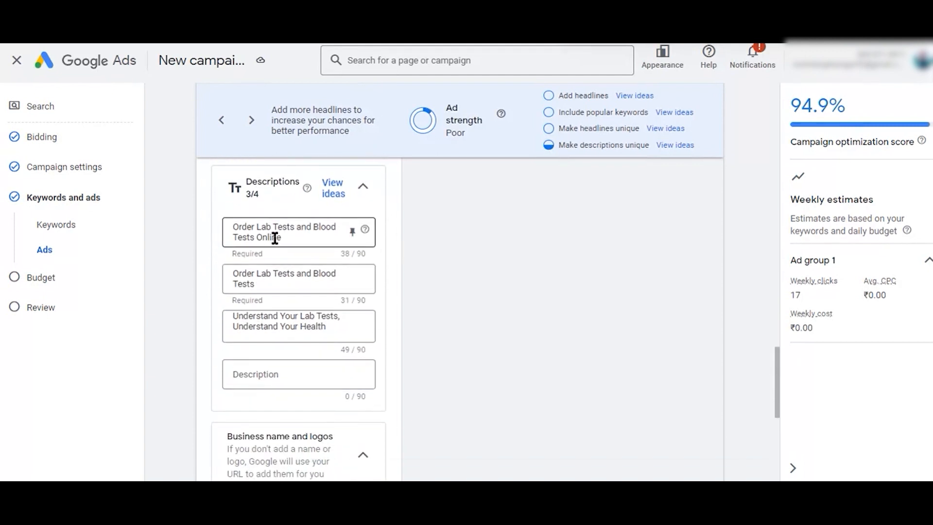
{"action": "triple_click", "coordinate": [282, 238]}
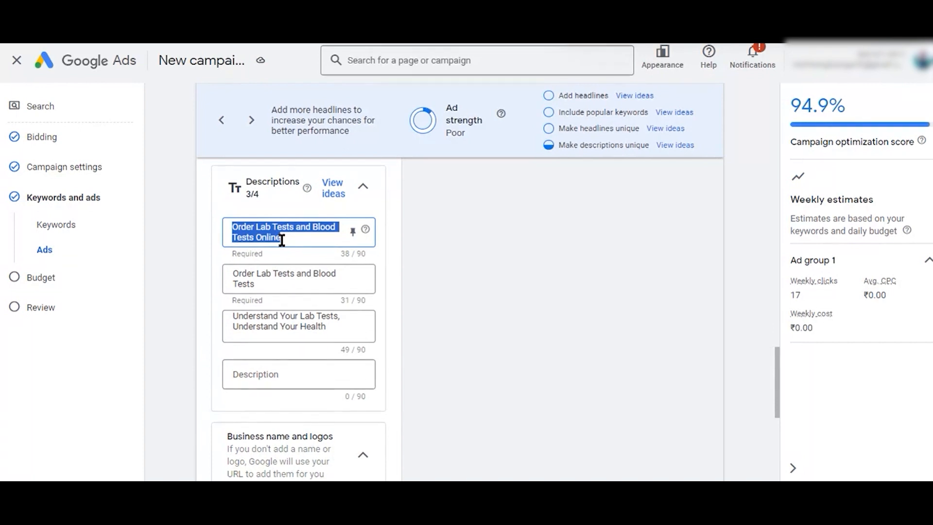
{"action": "scroll", "coordinate": [282, 238], "scroll_direction": "up", "scroll_amount": 5}
{"action": "scroll", "coordinate": [281, 237], "scroll_direction": "up", "scroll_amount": 5}
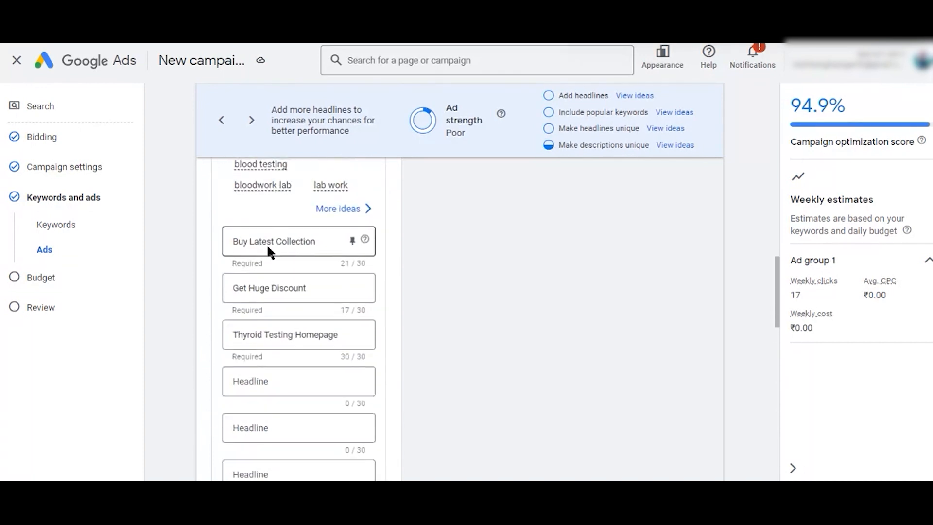
{"action": "triple_click", "coordinate": [265, 242]}
{"action": "key", "text": "ctrl+c"}
{"action": "scroll", "coordinate": [265, 243], "scroll_direction": "down", "scroll_amount": 10}
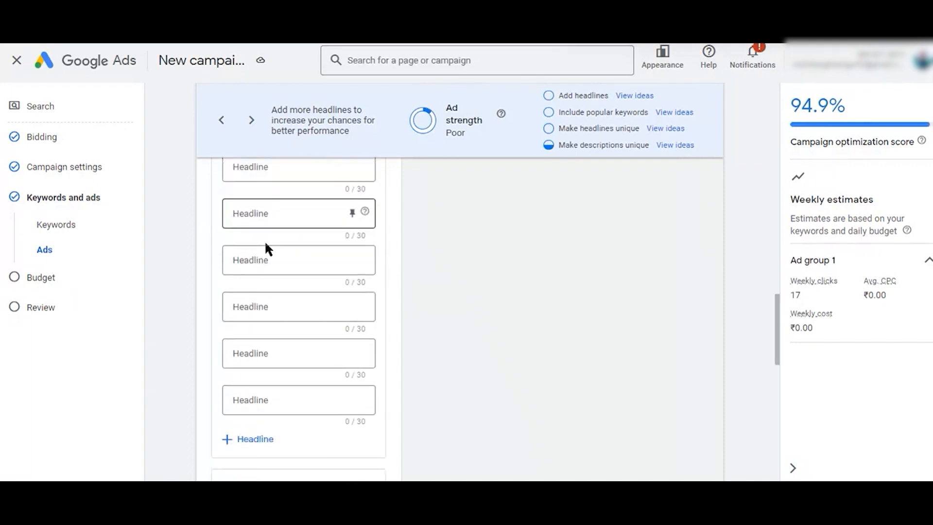
{"action": "scroll", "coordinate": [313, 197], "scroll_direction": "up", "scroll_amount": 3}
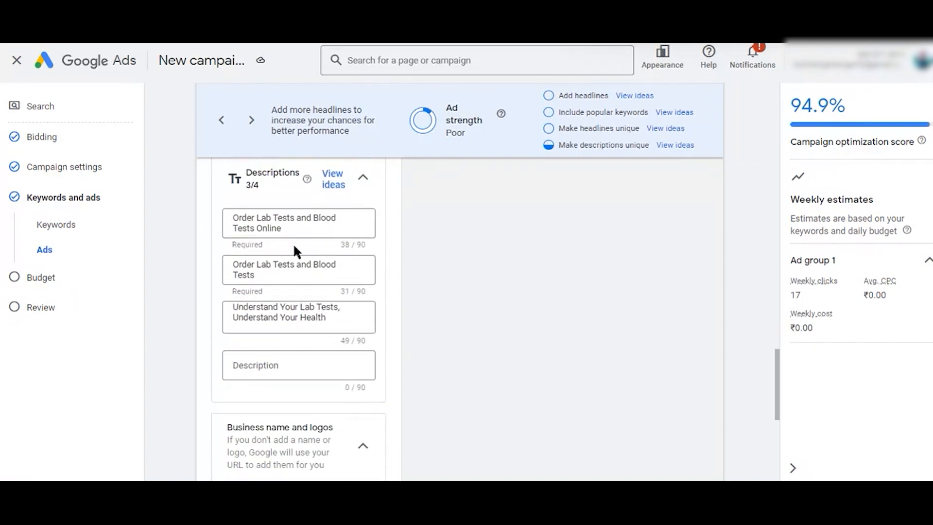
{"action": "triple_click", "coordinate": [288, 229]}
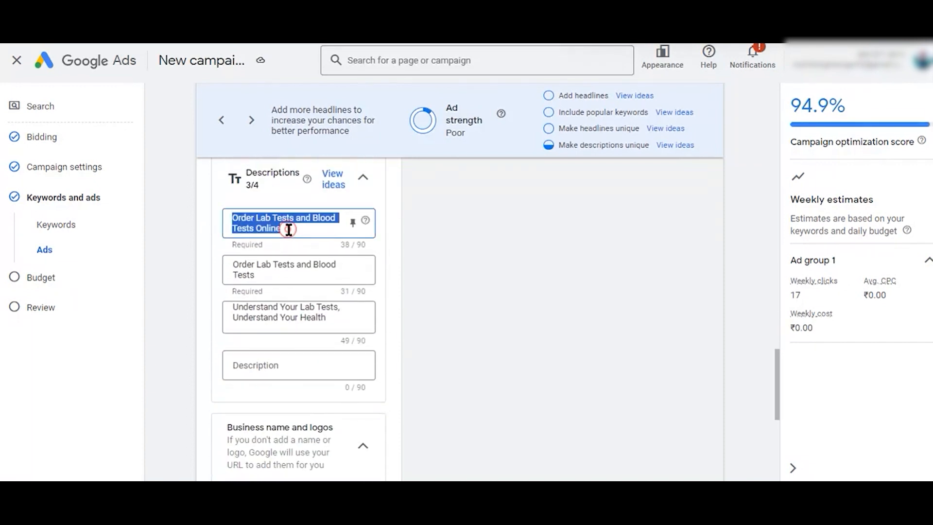
{"action": "key", "text": "ctrl+v"}
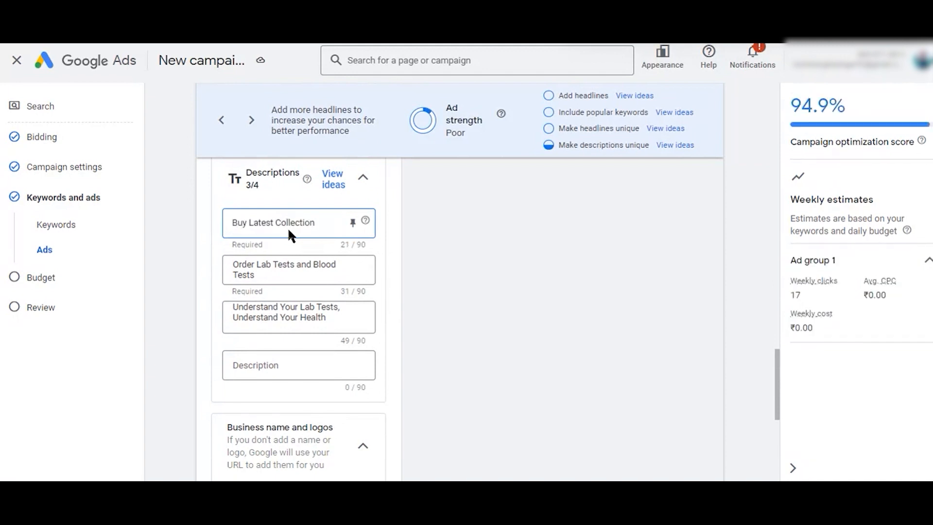
- Put "Diwali Offer | " in front of the first description's text and check the help on pinning descriptions
{"action": "type", "text": "Diwali "}
{"action": "type", "text": "Offer "}
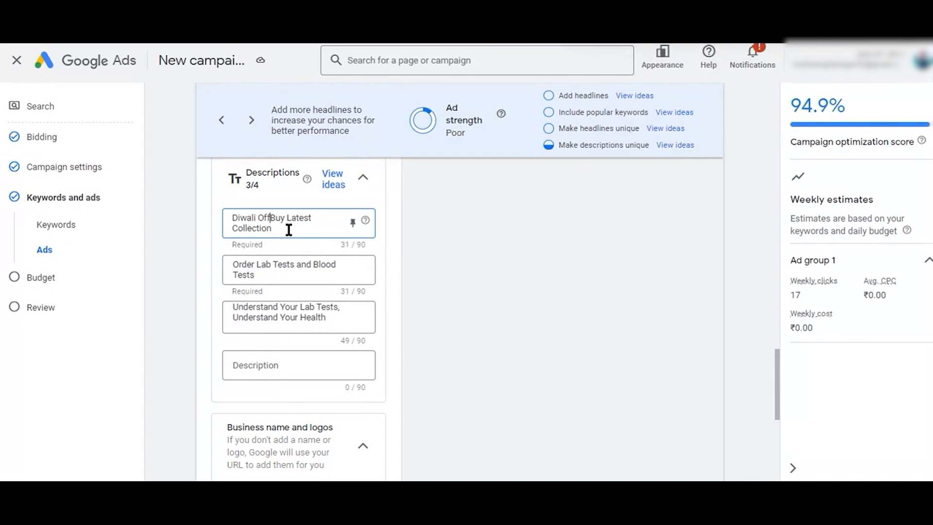
{"action": "type", "text": "|"}
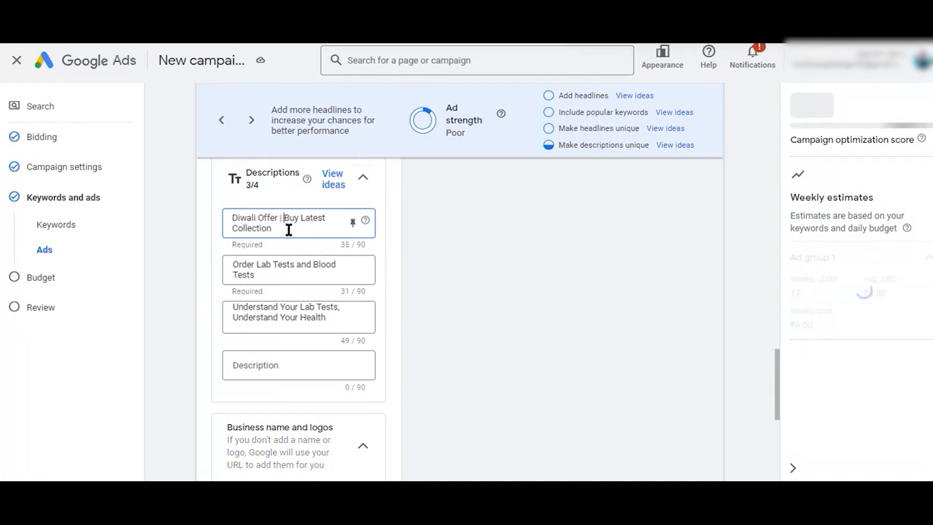
{"action": "scroll", "coordinate": [466, 237], "scroll_direction": "down", "scroll_amount": 1}
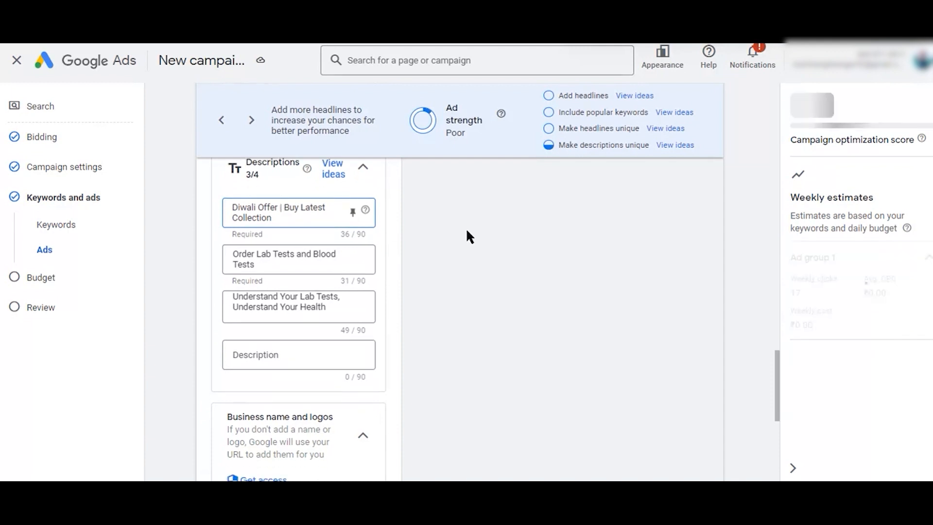
{"action": "mouse_move", "coordinate": [364, 178]}
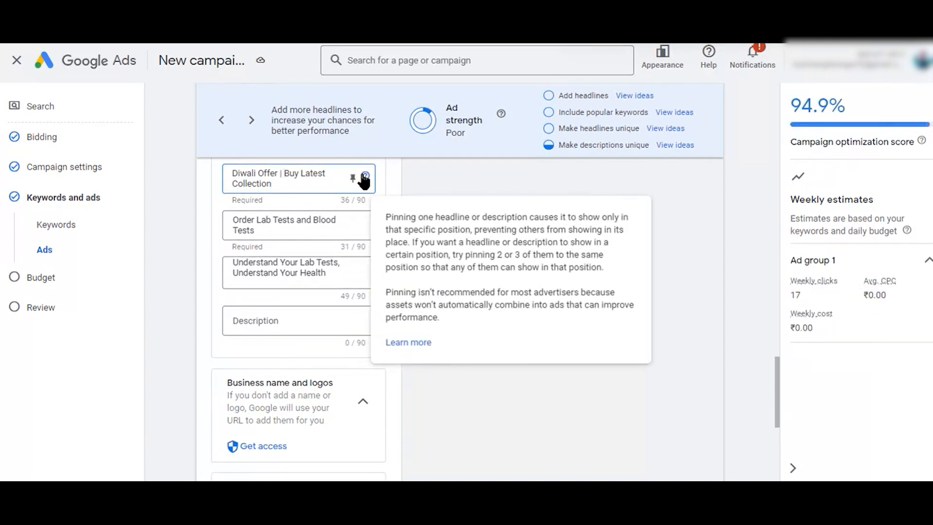
- Start creating sitelinks for the ad and set Sitelink 1's text to "About Us"
{"action": "scroll", "coordinate": [302, 219], "scroll_direction": "down", "scroll_amount": 4}
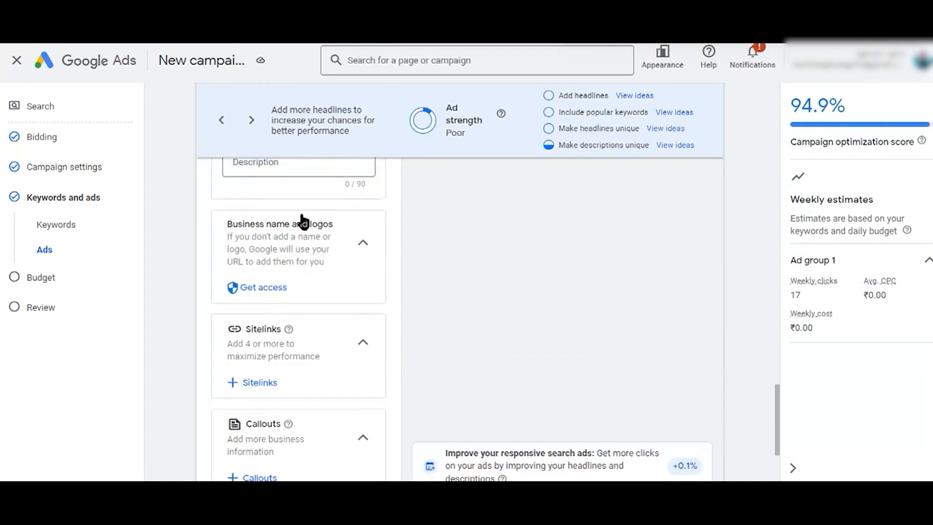
{"action": "scroll", "coordinate": [303, 221], "scroll_direction": "down", "scroll_amount": 1}
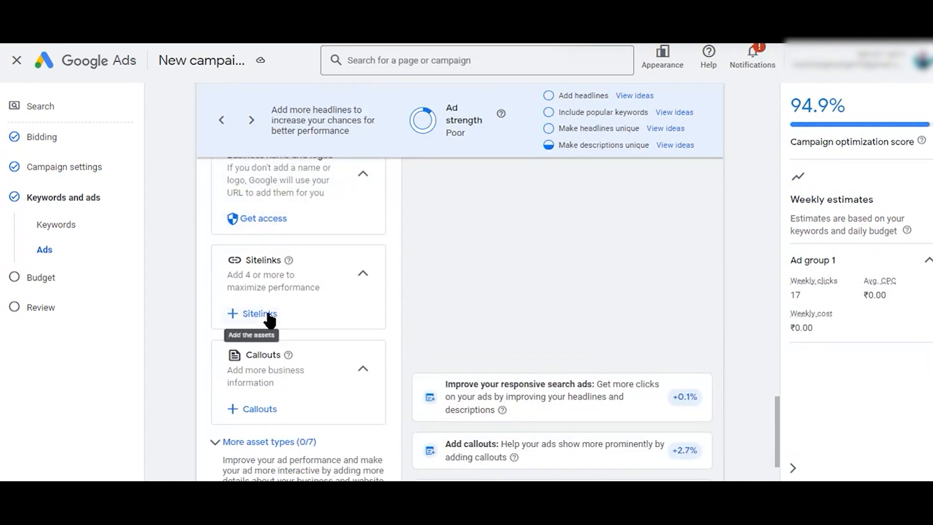
{"action": "left_click", "coordinate": [267, 314]}
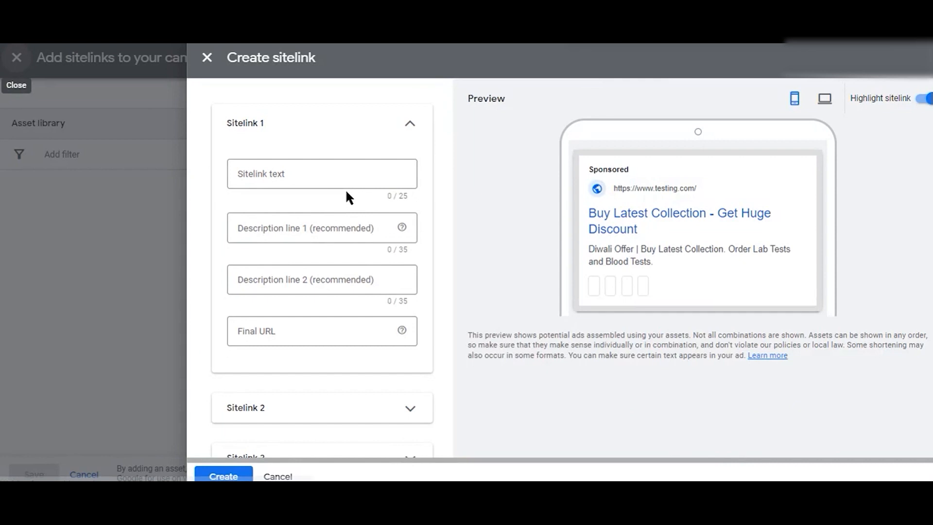
{"action": "left_click", "coordinate": [285, 177]}
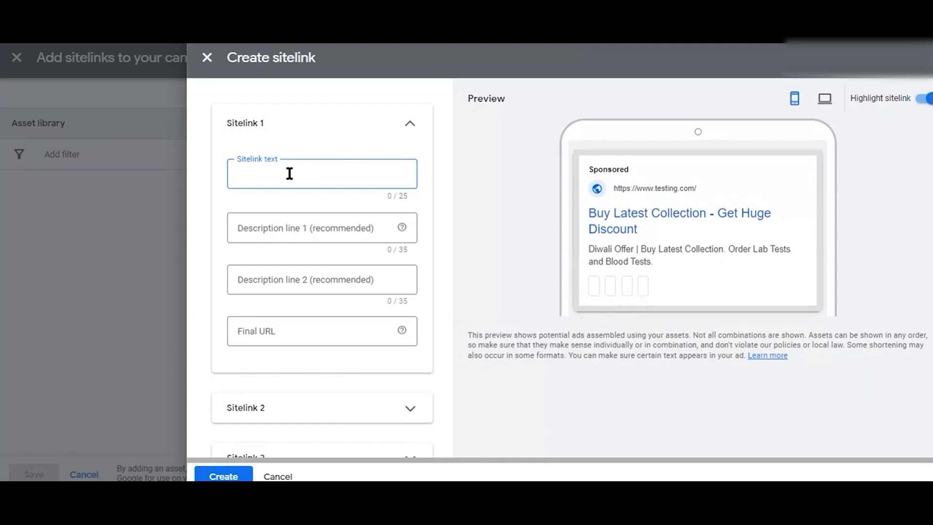
{"action": "type", "text": "O"}
{"action": "key", "text": "BackSpace"}
{"action": "type", "text": "About"}
{"action": "type", "text": "Us"}
{"action": "key", "text": "Tab"}
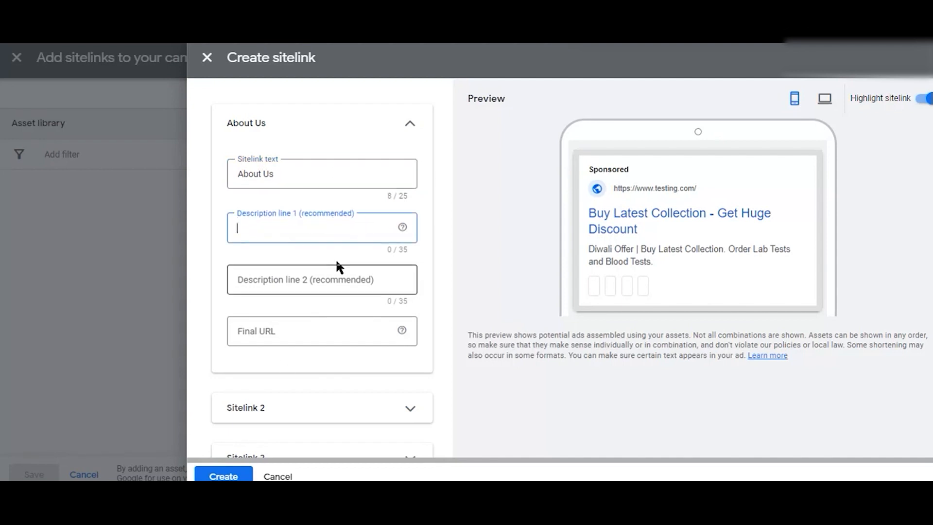
{"action": "scroll", "coordinate": [355, 324], "scroll_direction": "down", "scroll_amount": 2}
{"action": "scroll", "coordinate": [355, 325], "scroll_direction": "up", "scroll_amount": 2}
{"action": "scroll", "coordinate": [354, 324], "scroll_direction": "up", "scroll_amount": 1}
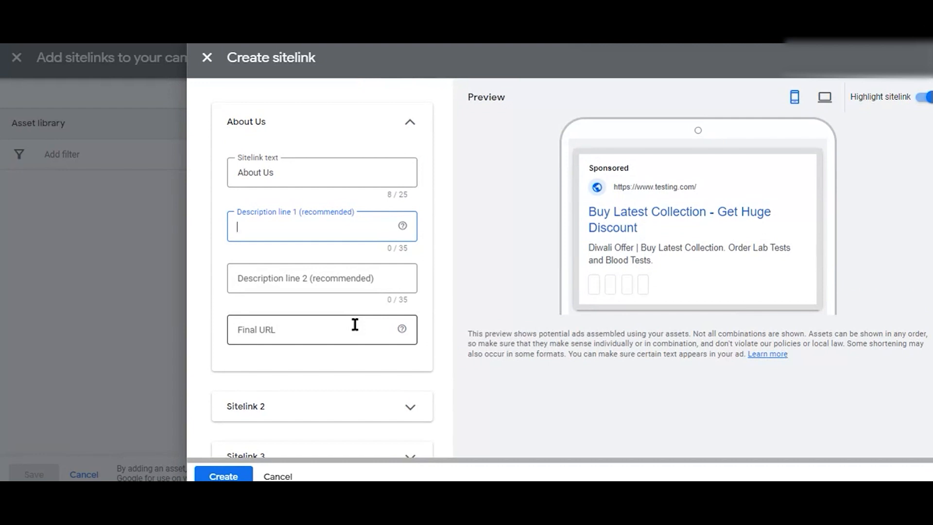
{"action": "key", "text": "ctrl+v"}
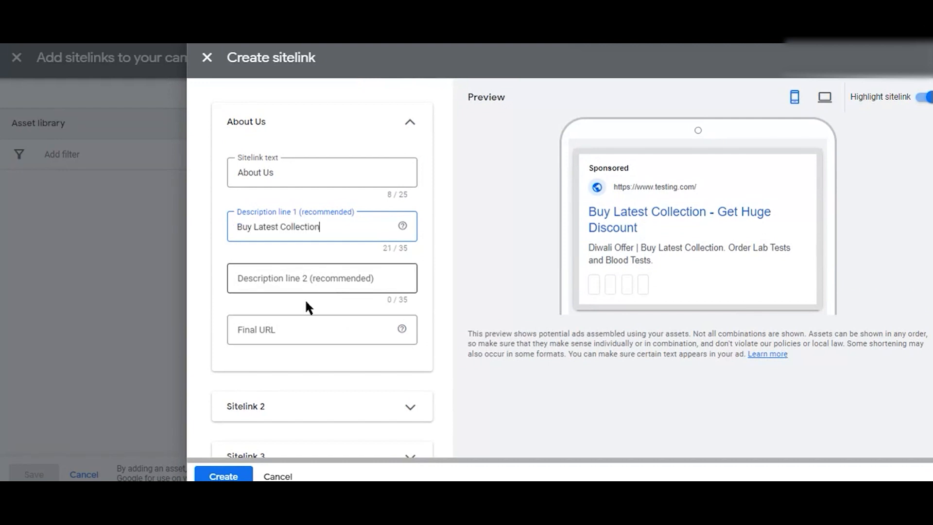
{"action": "left_click", "coordinate": [278, 333]}
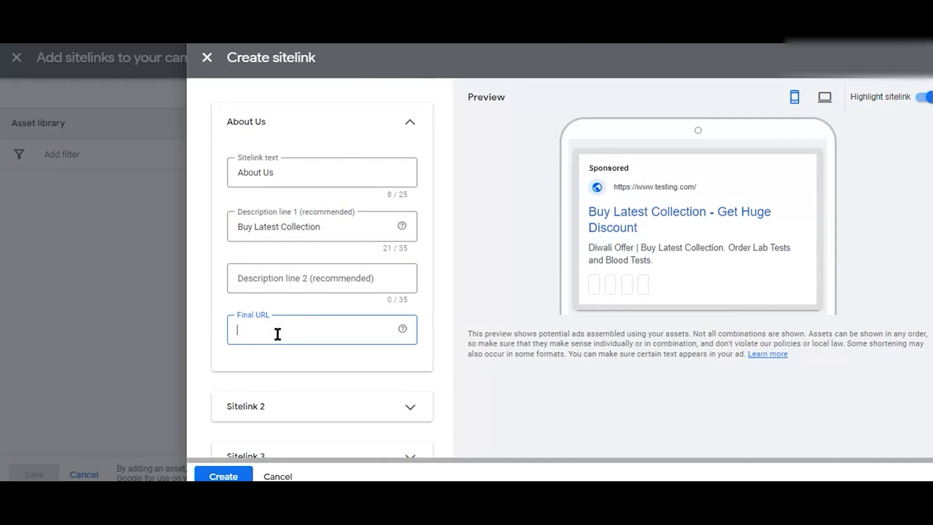
{"action": "type", "text": "https://testing"}
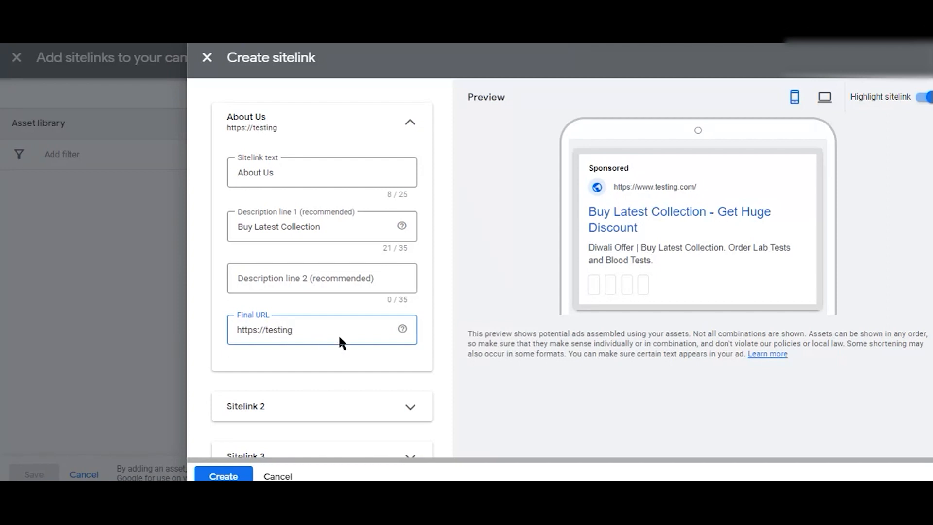
{"action": "type", "text": ".com/"}
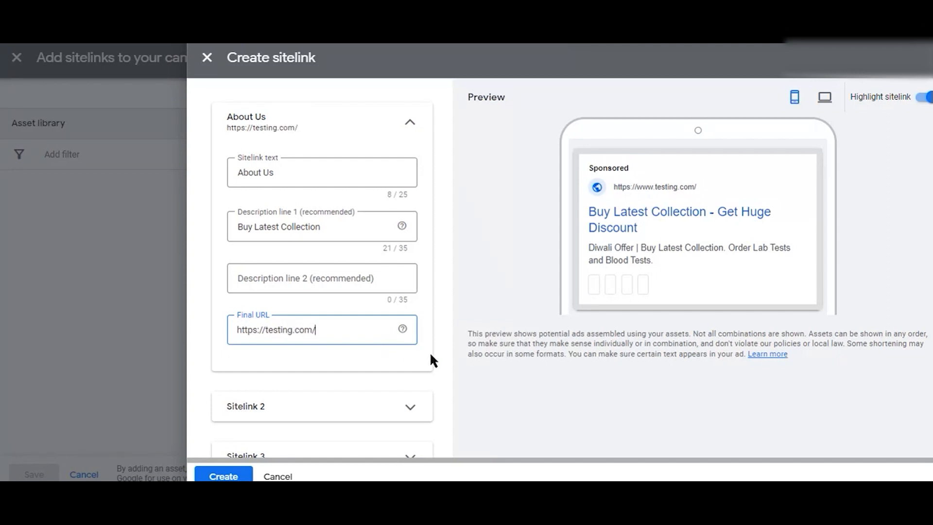
{"action": "triple_click", "coordinate": [292, 176]}
{"action": "double_click", "coordinate": [320, 171]}
{"action": "double_click", "coordinate": [292, 171]}
{"action": "triple_click", "coordinate": [292, 171]}
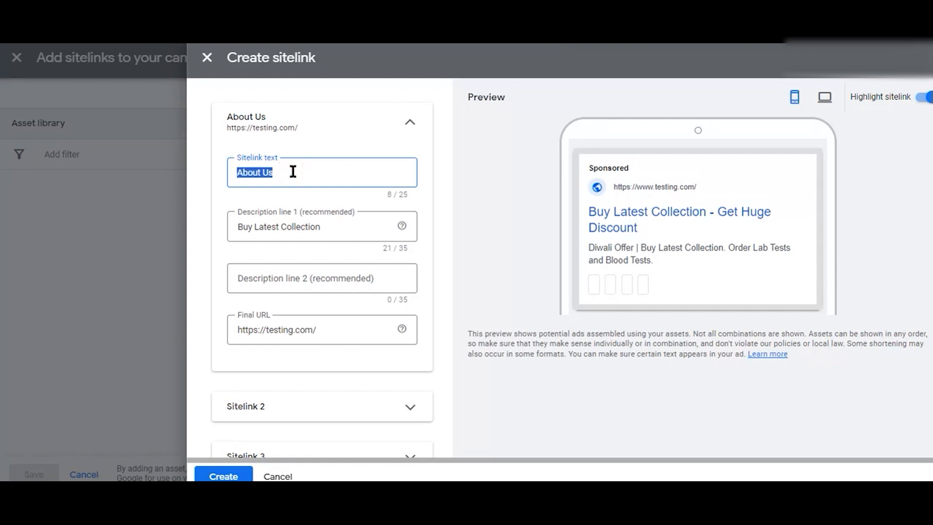
{"action": "double_click", "coordinate": [292, 172]}
{"action": "triple_click", "coordinate": [292, 171]}
{"action": "triple_click", "coordinate": [292, 171]}
{"action": "left_click", "coordinate": [328, 230]}
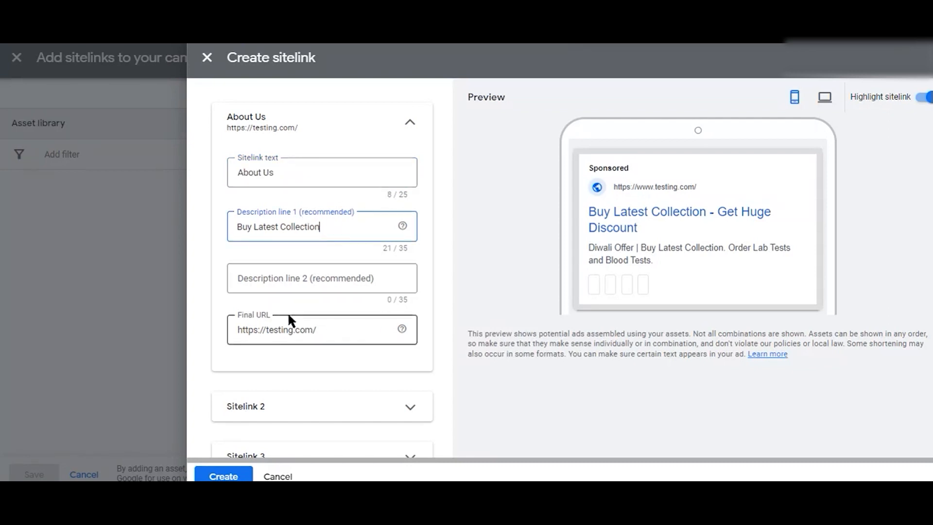
{"action": "left_click", "coordinate": [328, 326]}
{"action": "double_click", "coordinate": [328, 325]}
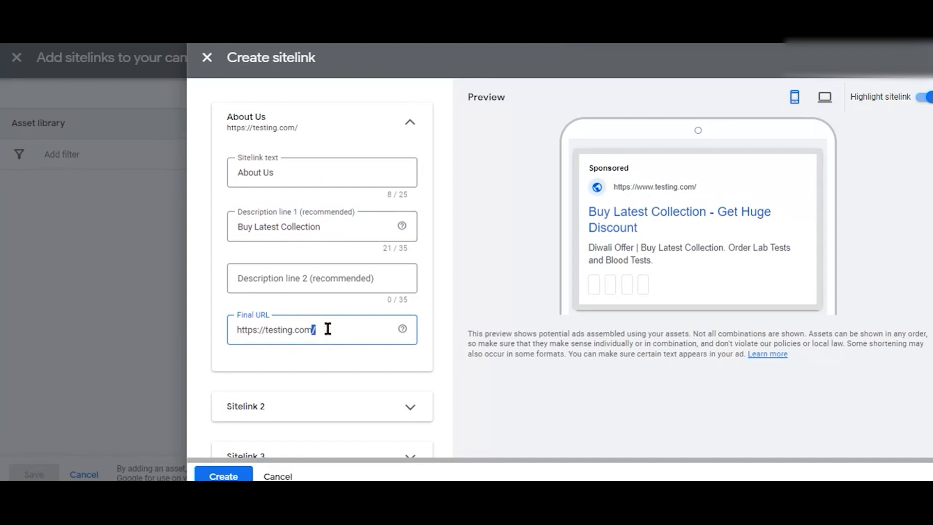
{"action": "left_click", "coordinate": [278, 286]}
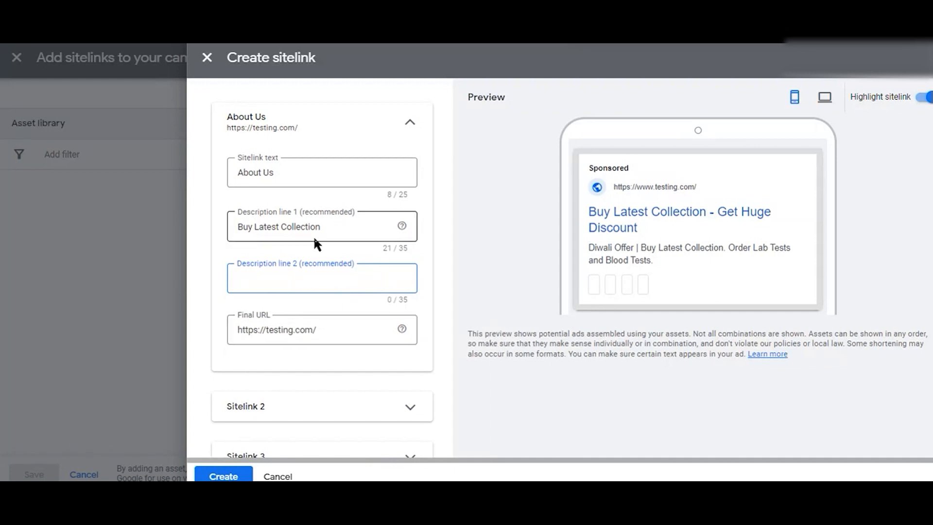
{"action": "left_click", "coordinate": [354, 326]}
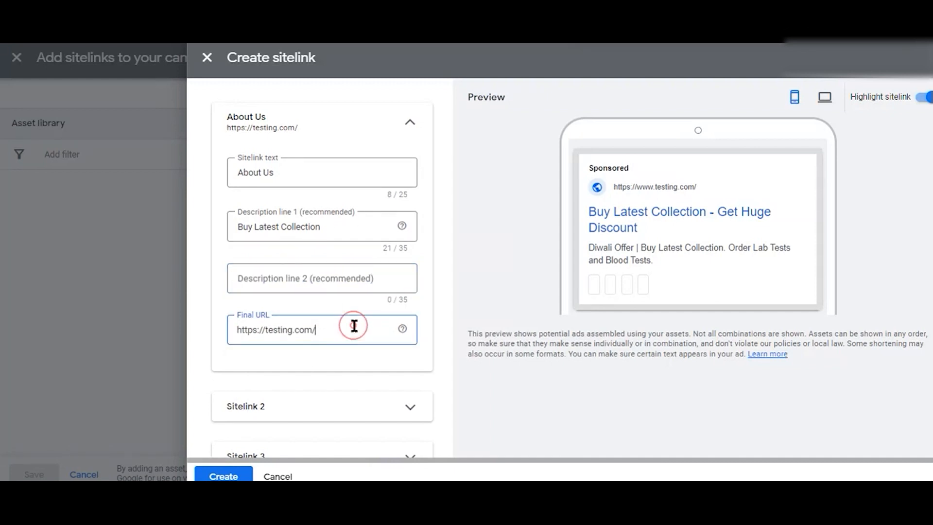
{"action": "type", "text": "about-us/"}
{"action": "scroll", "coordinate": [354, 326], "scroll_direction": "down", "scroll_amount": 3}
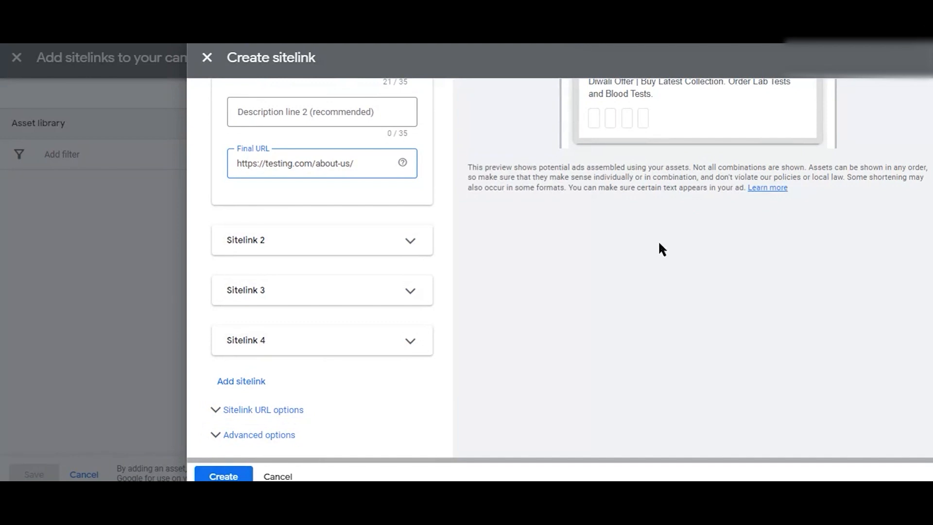
{"action": "scroll", "coordinate": [662, 243], "scroll_direction": "up", "scroll_amount": 2}
{"action": "scroll", "coordinate": [662, 242], "scroll_direction": "up", "scroll_amount": 1}
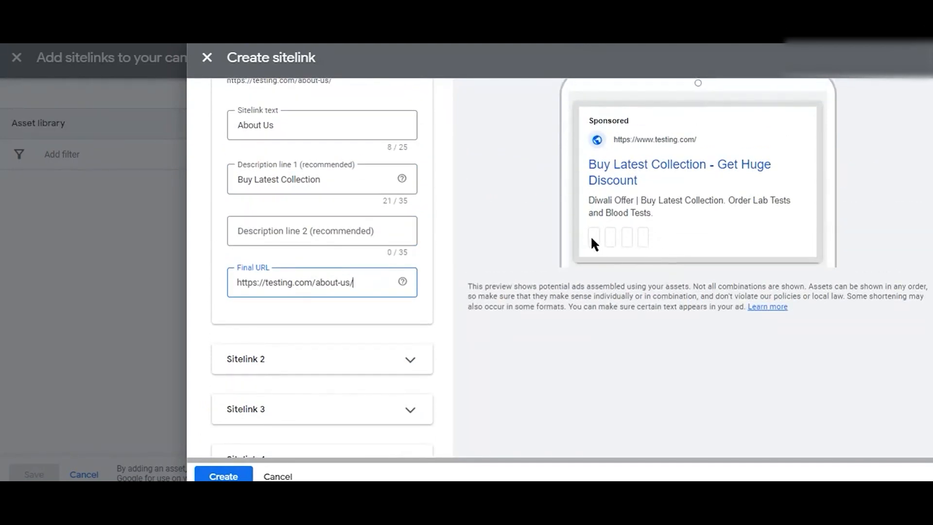
{"action": "scroll", "coordinate": [451, 301], "scroll_direction": "down", "scroll_amount": 3}
{"action": "left_click", "coordinate": [229, 476]}
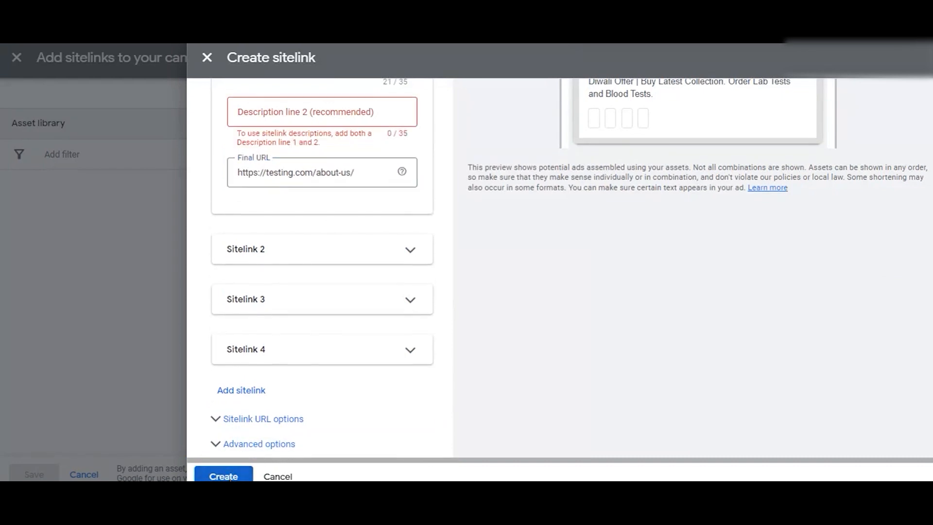
- Set the sitelink's second description line to "Offers| Buy Latest Collection", reusing the first line's text, and create the sitelink
{"action": "scroll", "coordinate": [312, 254], "scroll_direction": "up", "scroll_amount": 3}
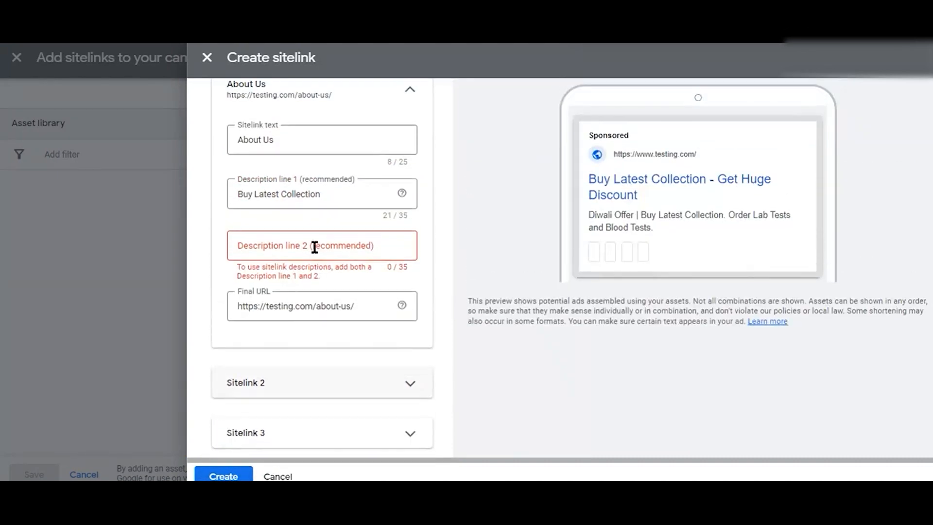
{"action": "triple_click", "coordinate": [271, 197]}
{"action": "key", "text": "ctrl+c"}
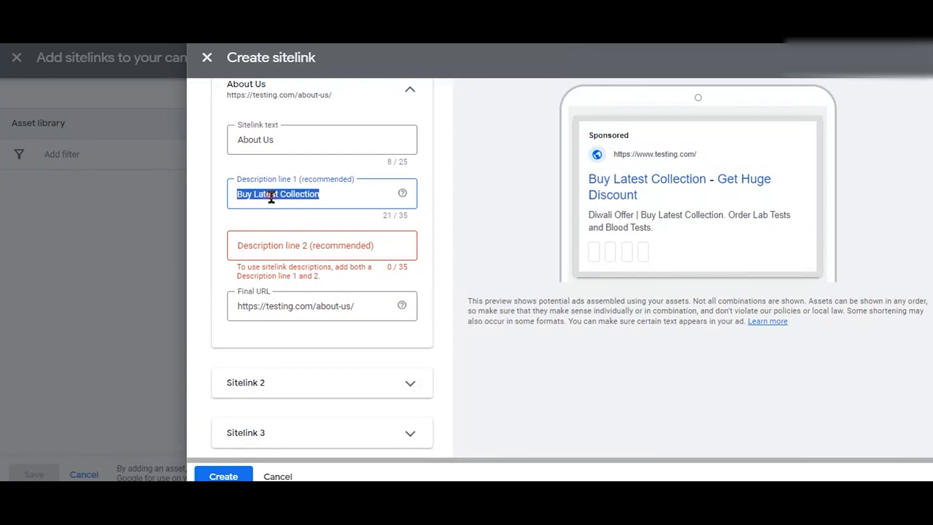
{"action": "left_click", "coordinate": [286, 249]}
{"action": "key", "text": "ctrl+v"}
{"action": "key", "text": "ctrl+Left"}
{"action": "key", "text": "ctrl+Left"}
{"action": "key", "text": "ctrl+Left"}
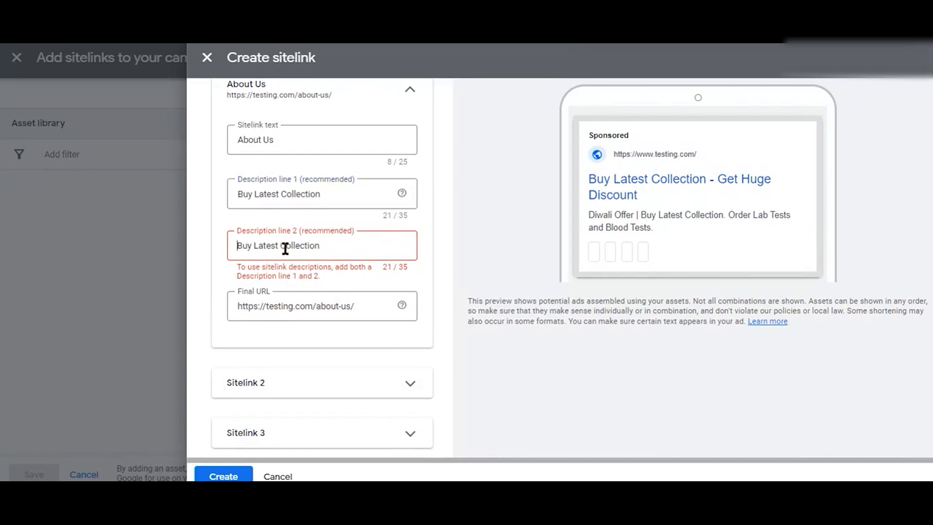
{"action": "type", "text": "Offers|"}
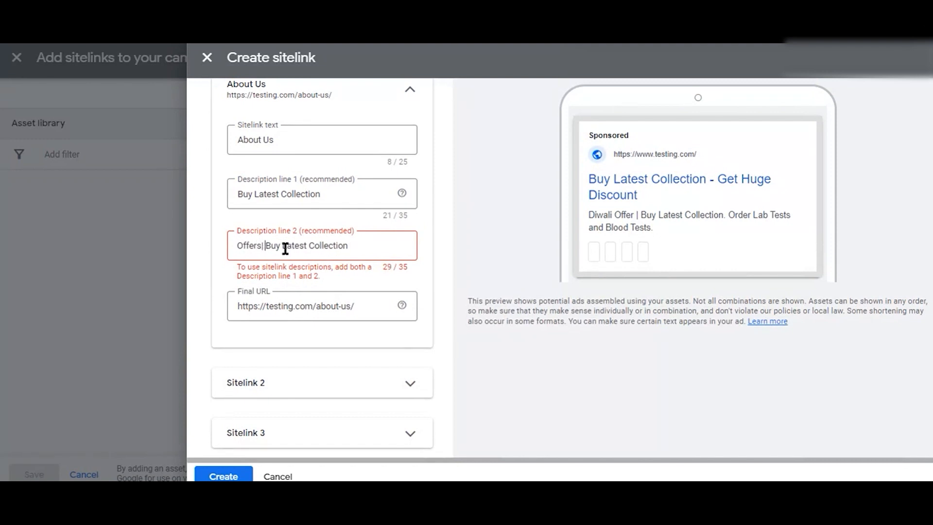
{"action": "scroll", "coordinate": [459, 345], "scroll_direction": "down", "scroll_amount": 3}
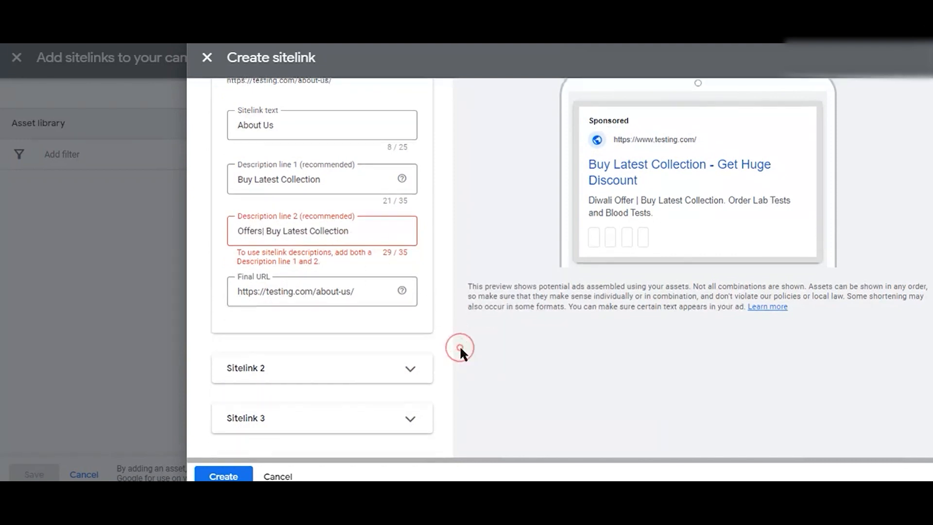
{"action": "left_click", "coordinate": [224, 476]}
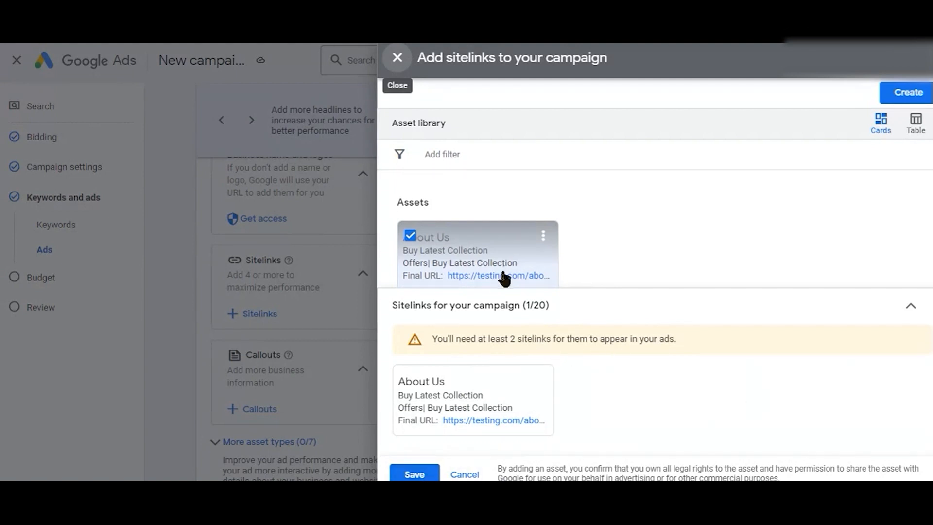
- Check the About Us sitelink in the asset library and save it to the campaign
{"action": "scroll", "coordinate": [591, 275], "scroll_direction": "down", "scroll_amount": 1}
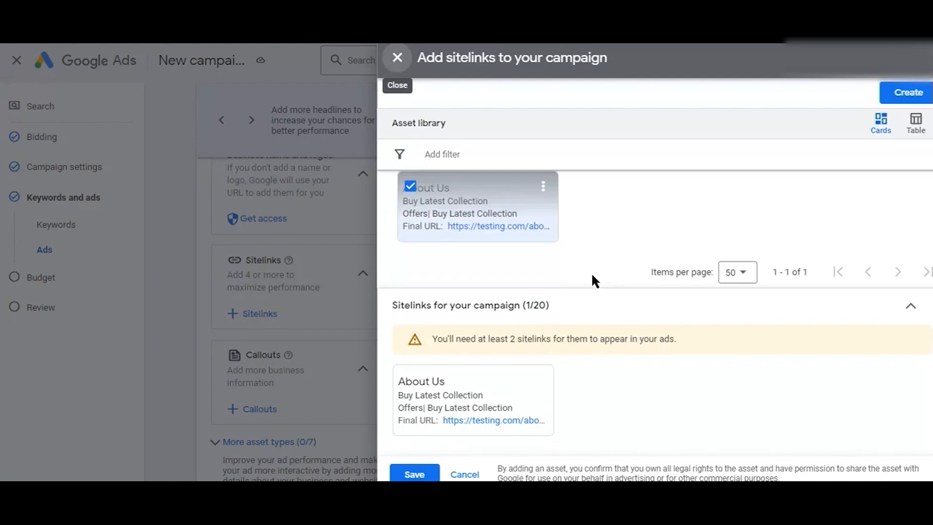
{"action": "scroll", "coordinate": [549, 240], "scroll_direction": "up", "scroll_amount": 1}
{"action": "scroll", "coordinate": [542, 246], "scroll_direction": "down", "scroll_amount": 1}
{"action": "scroll", "coordinate": [486, 253], "scroll_direction": "up", "scroll_amount": 1}
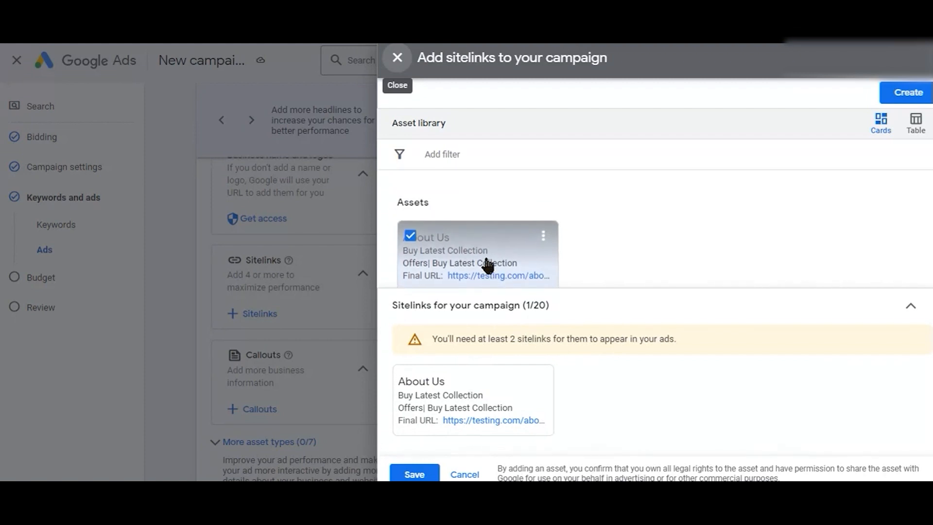
{"action": "scroll", "coordinate": [485, 263], "scroll_direction": "down", "scroll_amount": 1}
{"action": "scroll", "coordinate": [486, 258], "scroll_direction": "up", "scroll_amount": 1}
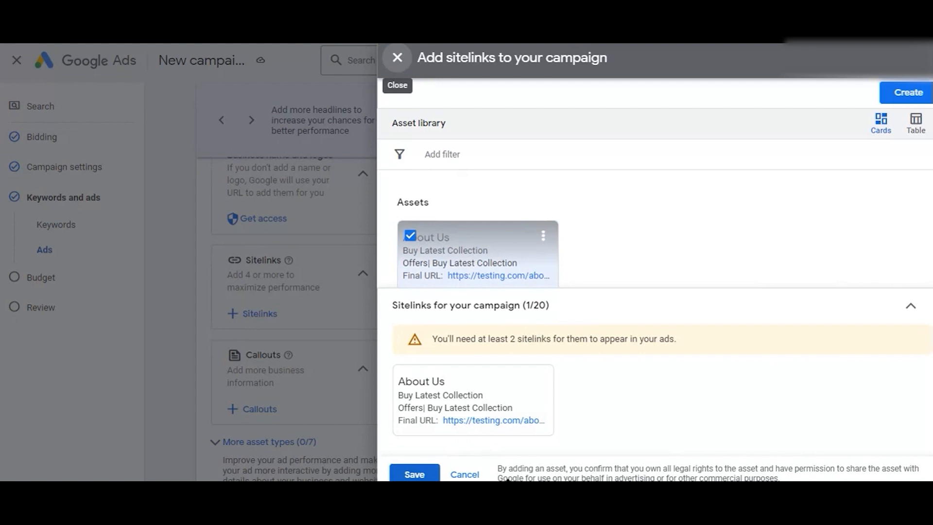
{"action": "left_click", "coordinate": [417, 475]}
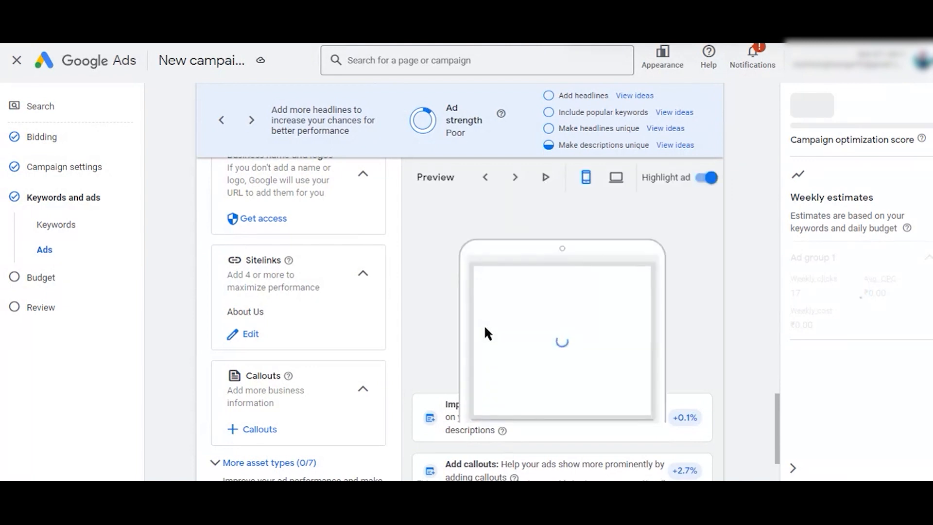
- Look through the ad's previews, headlines, descriptions and sitelinks, paging through several preview variants
{"action": "scroll", "coordinate": [308, 329], "scroll_direction": "down", "scroll_amount": 1}
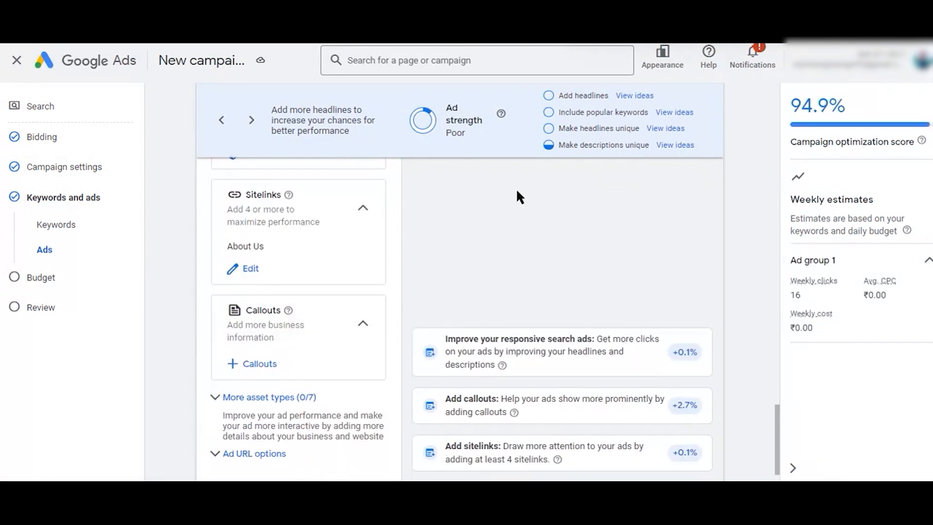
{"action": "scroll", "coordinate": [519, 197], "scroll_direction": "up", "scroll_amount": 5}
{"action": "scroll", "coordinate": [518, 194], "scroll_direction": "up", "scroll_amount": 8}
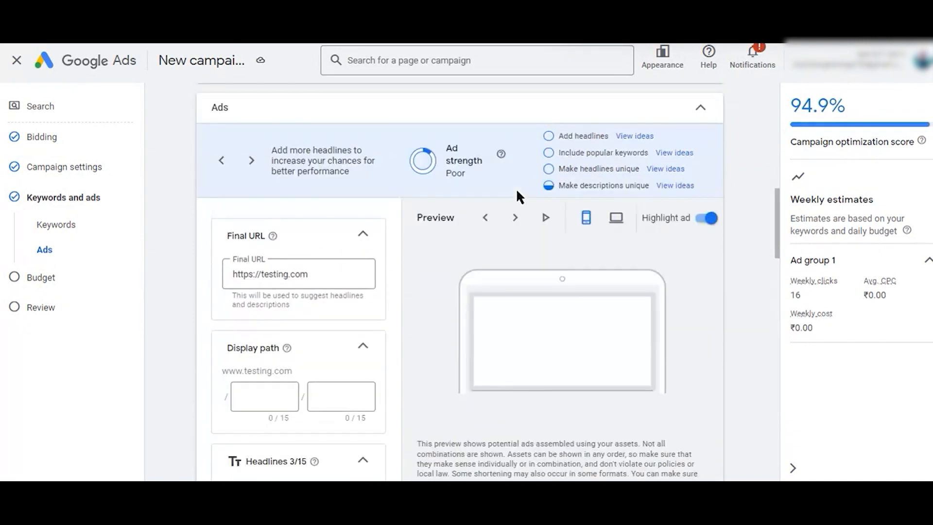
{"action": "scroll", "coordinate": [443, 340], "scroll_direction": "down", "scroll_amount": 5}
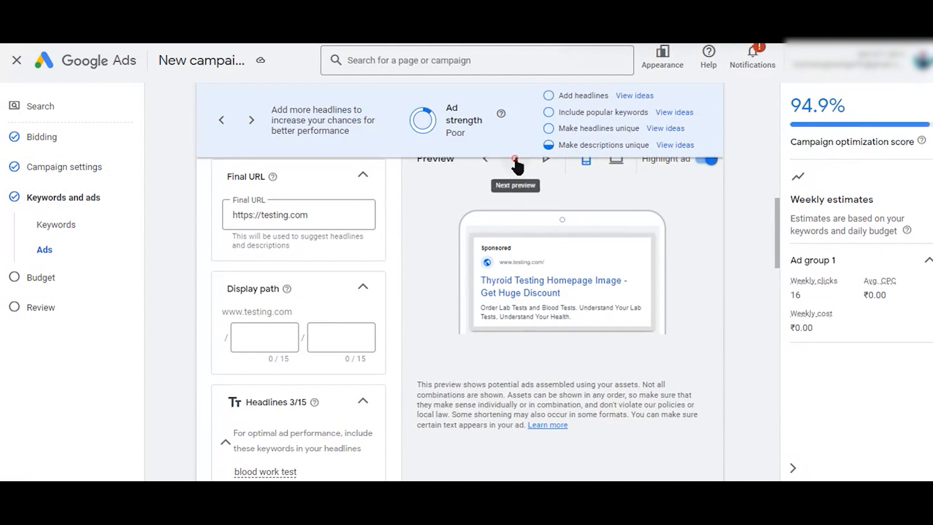
{"action": "left_click", "coordinate": [516, 164]}
{"action": "left_click", "coordinate": [517, 165]}
{"action": "left_click", "coordinate": [518, 165]}
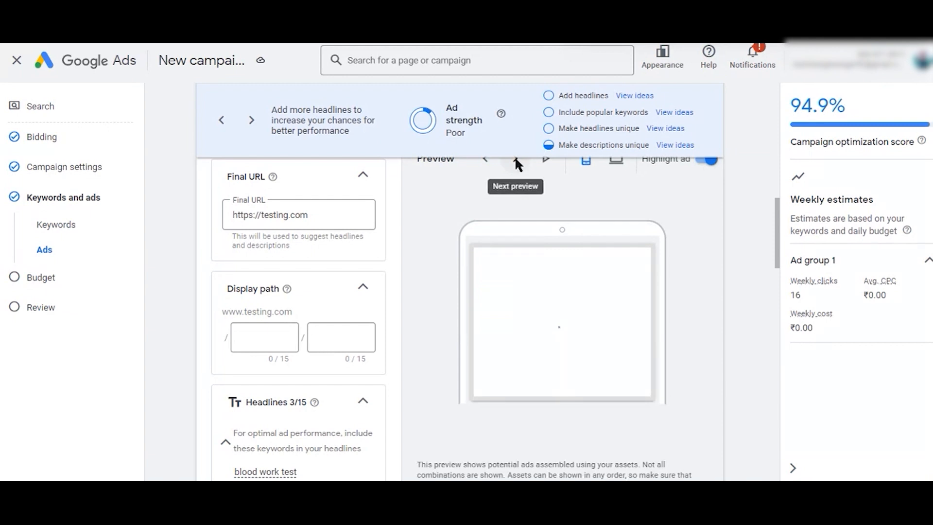
{"action": "scroll", "coordinate": [437, 317], "scroll_direction": "down", "scroll_amount": 15}
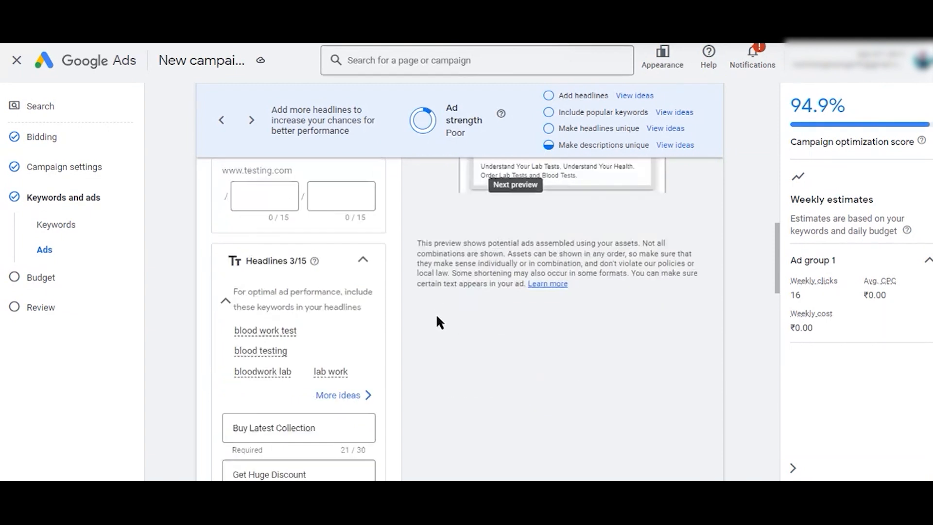
{"action": "scroll", "coordinate": [436, 316], "scroll_direction": "down", "scroll_amount": 10}
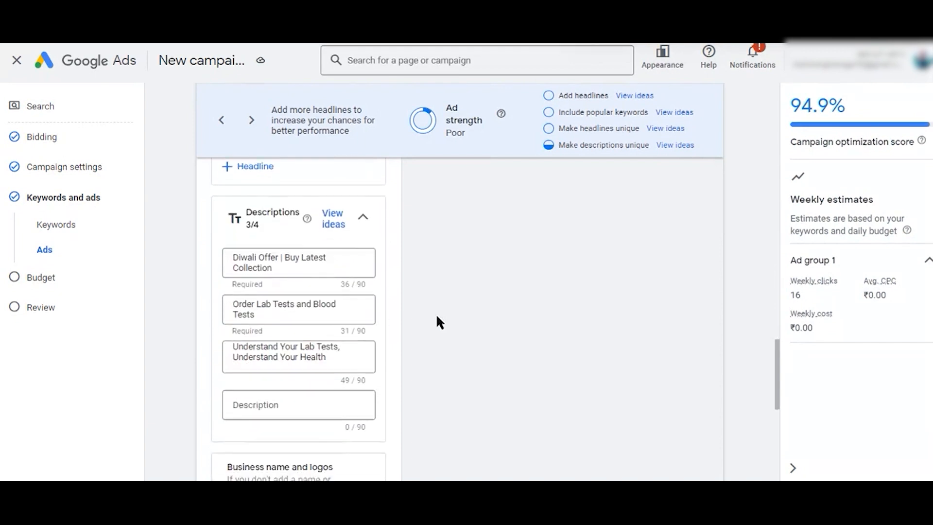
{"action": "scroll", "coordinate": [439, 322], "scroll_direction": "down", "scroll_amount": 1}
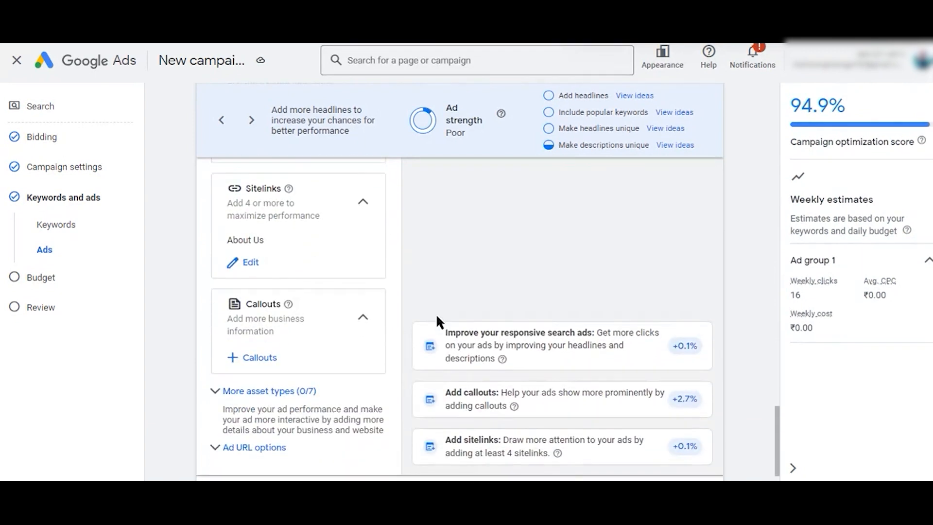
- Start another sitelink for the campaign, copy the phrase "Buy Latest Collection" for reuse, and set the sitelink text to "Offers"
{"action": "left_click", "coordinate": [245, 263]}
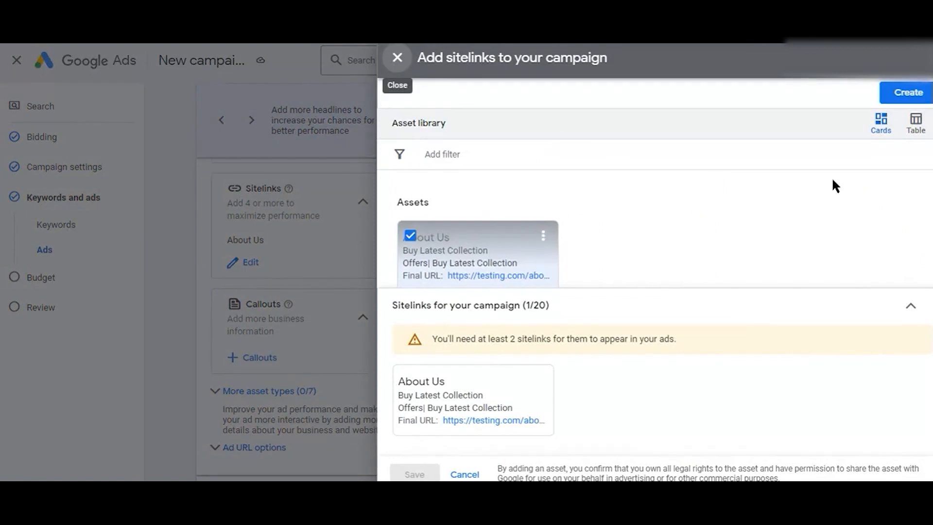
{"action": "left_click", "coordinate": [908, 97]}
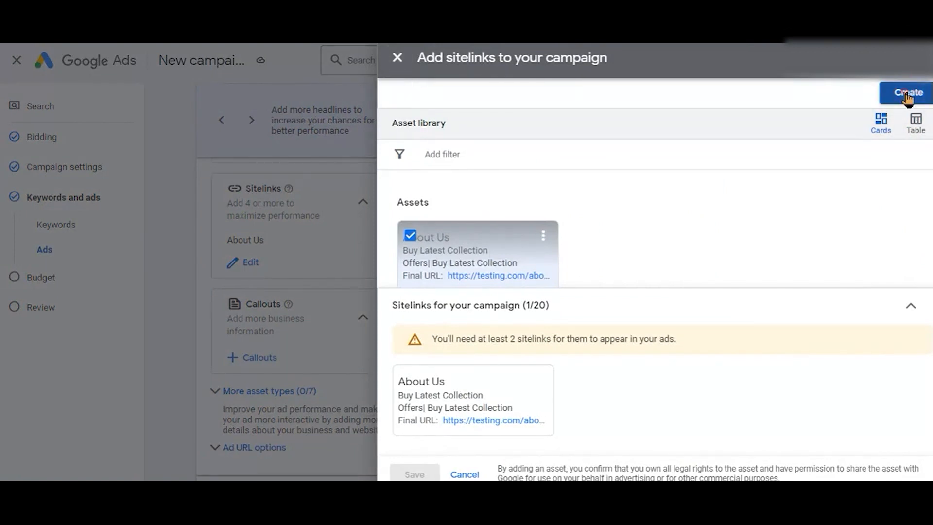
{"action": "left_click", "coordinate": [311, 174]}
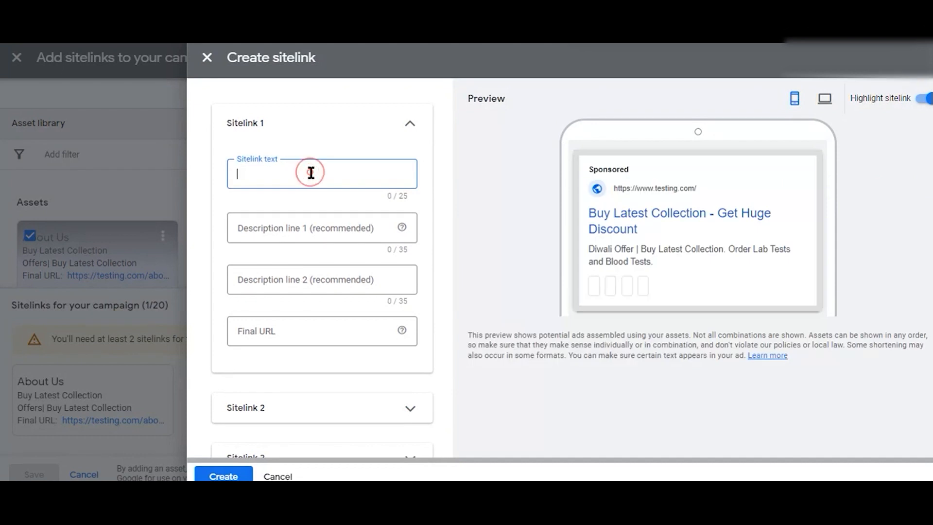
{"action": "type", "text": "Buy Latest Collection"}
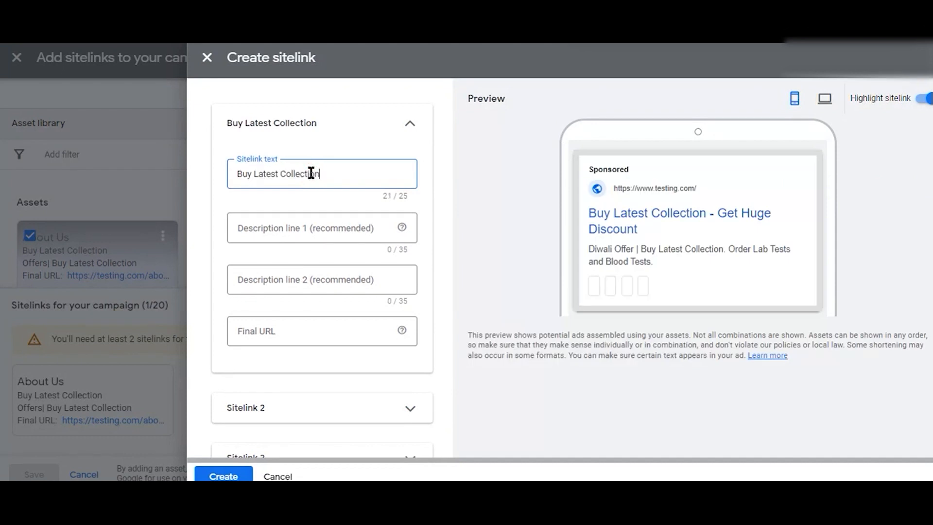
{"action": "triple_click", "coordinate": [278, 170]}
{"action": "key", "text": "ctrl+c"}
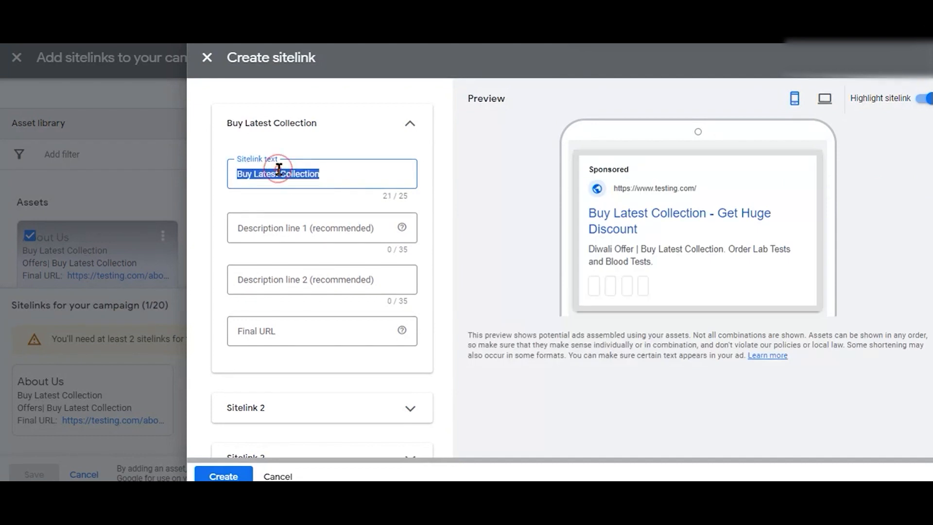
{"action": "type", "text": "P"}
{"action": "key", "text": "BackSpace"}
{"action": "type", "text": "O"}
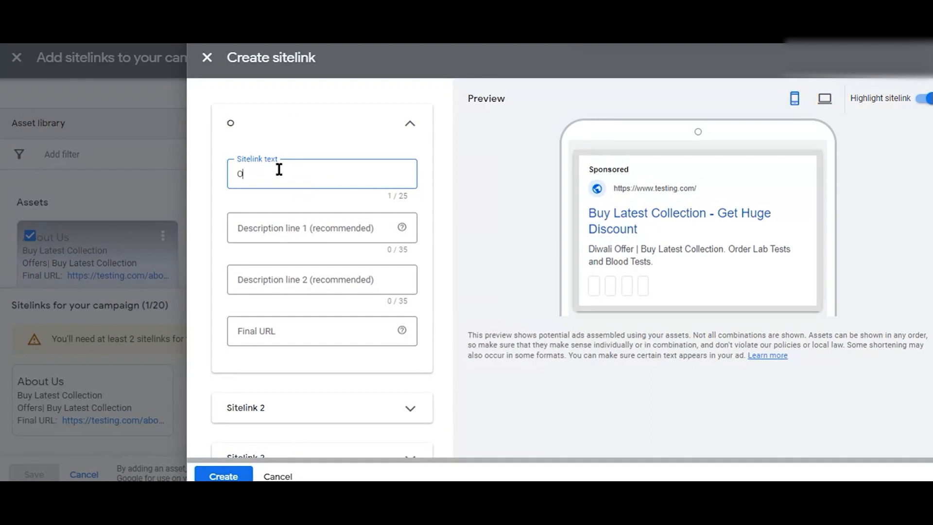
{"action": "type", "text": "ffers"}
- Fill both description lines of the Offers sitelink with "Buy Latest Collection"
{"action": "key", "text": "Tab"}
{"action": "key", "text": "ctrl+v"}
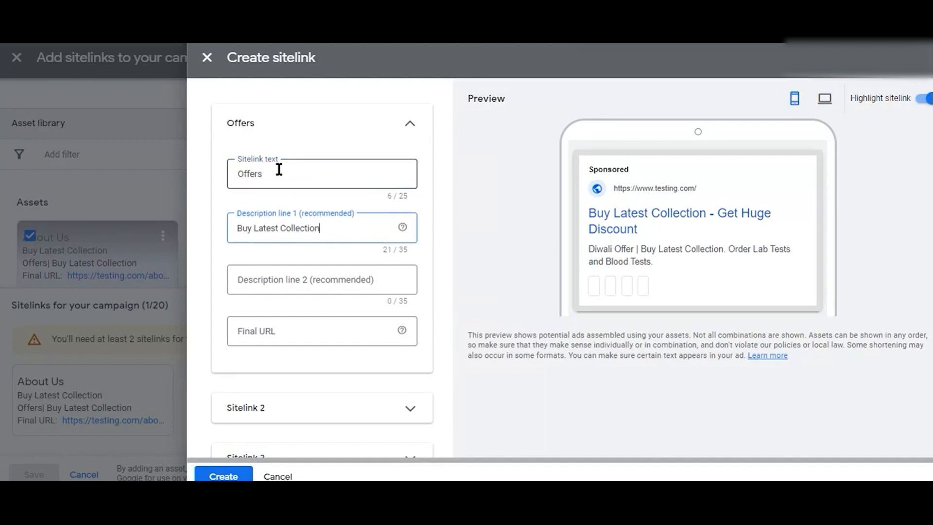
{"action": "left_click", "coordinate": [271, 280]}
{"action": "key", "text": "ctrl+v"}
{"action": "scroll", "coordinate": [270, 282], "scroll_direction": "down", "scroll_amount": 1}
{"action": "scroll", "coordinate": [270, 282], "scroll_direction": "down", "scroll_amount": 1}
{"action": "left_click", "coordinate": [292, 237]}
{"action": "type", "text": "http"}
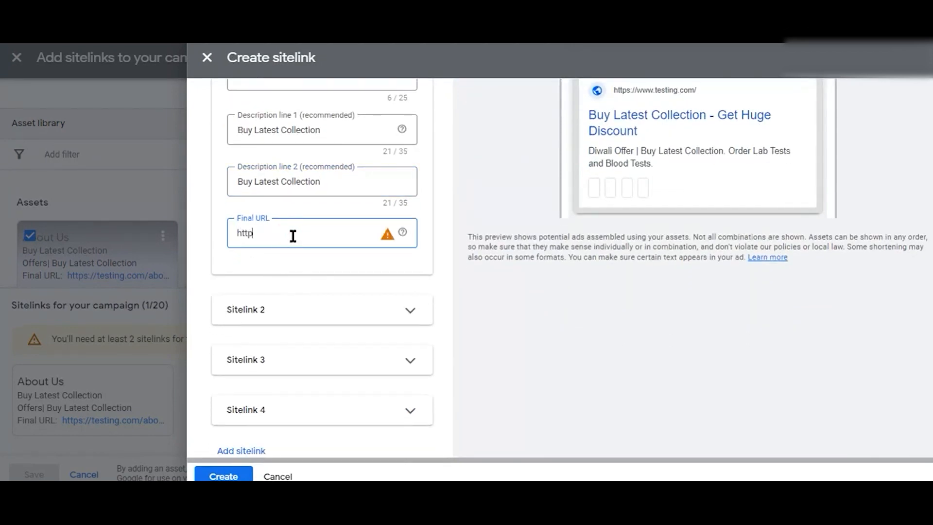
{"action": "type", "text": "s://"}
{"action": "scroll", "coordinate": [363, 201], "scroll_direction": "up", "scroll_amount": 2}
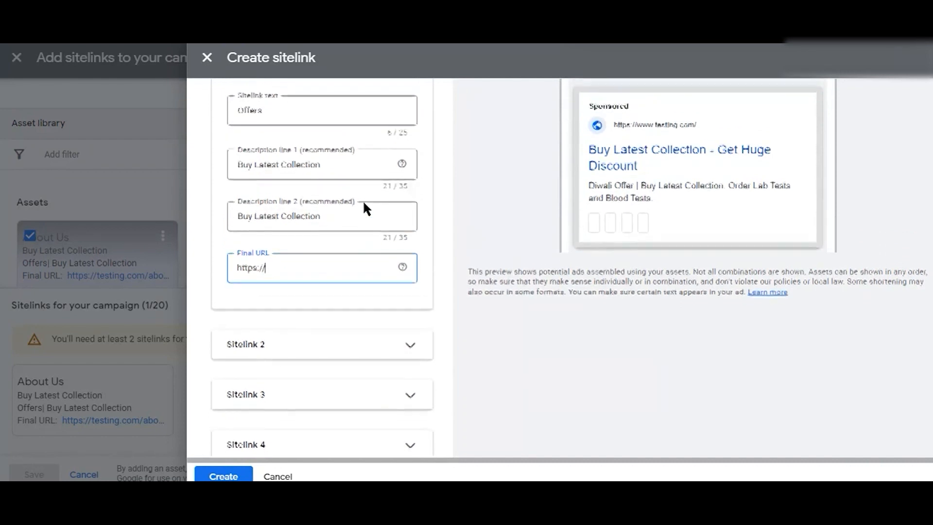
{"action": "double_click", "coordinate": [279, 155]}
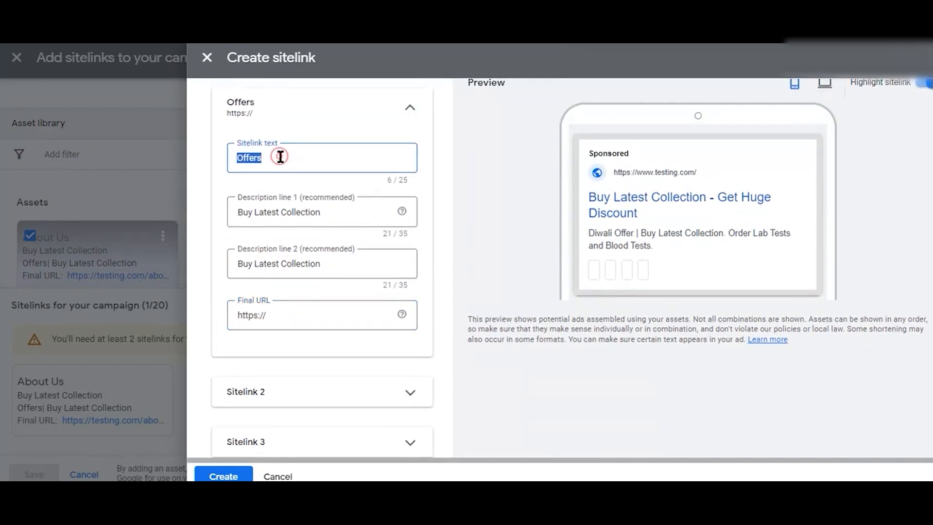
{"action": "left_click", "coordinate": [330, 315]}
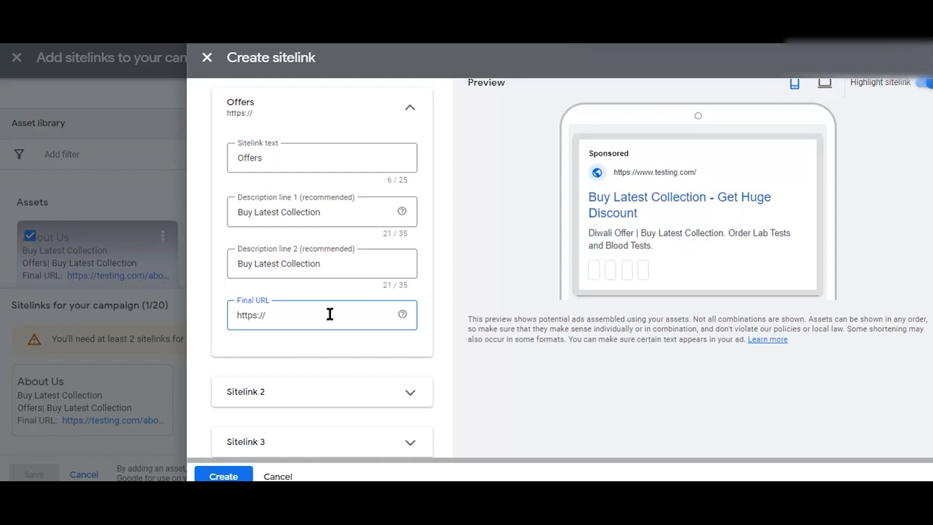
{"action": "type", "text": "testing.com/off"}
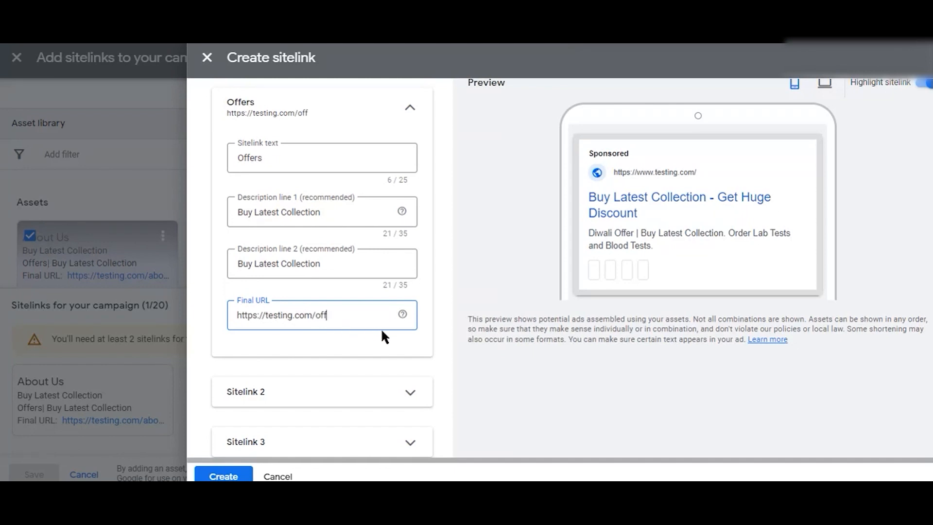
{"action": "type", "text": "ers"}
{"action": "scroll", "coordinate": [381, 327], "scroll_direction": "down", "scroll_amount": 3}
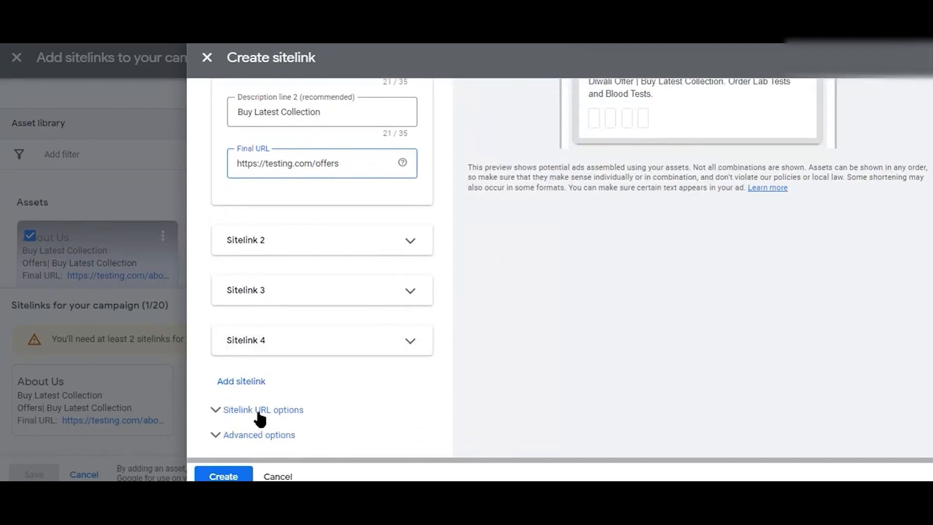
{"action": "left_click", "coordinate": [230, 477]}
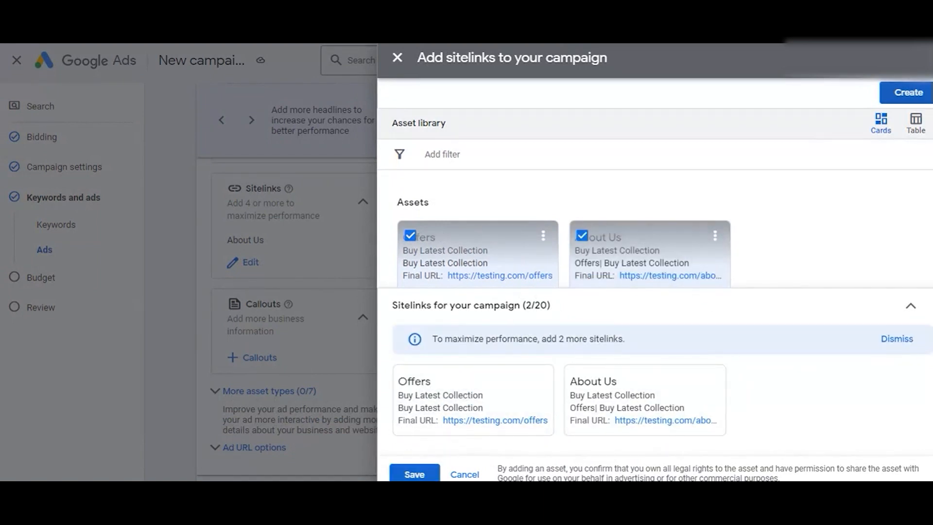
{"action": "left_click", "coordinate": [416, 474]}
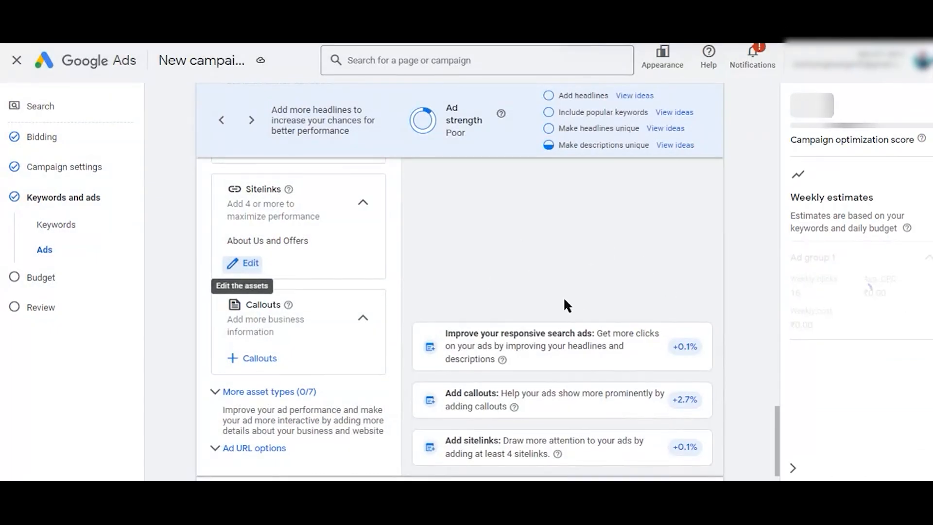
- Examine how the campaign's sitelinks appear in the mobile ad preview
{"action": "scroll", "coordinate": [564, 299], "scroll_direction": "up", "scroll_amount": 10}
{"action": "scroll", "coordinate": [566, 305], "scroll_direction": "up", "scroll_amount": 8}
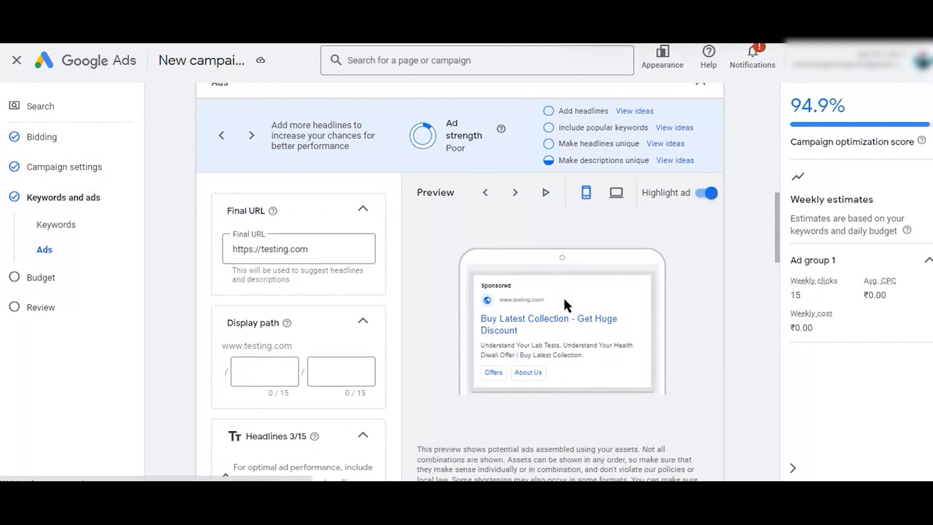
{"action": "scroll", "coordinate": [564, 299], "scroll_direction": "down", "scroll_amount": 1}
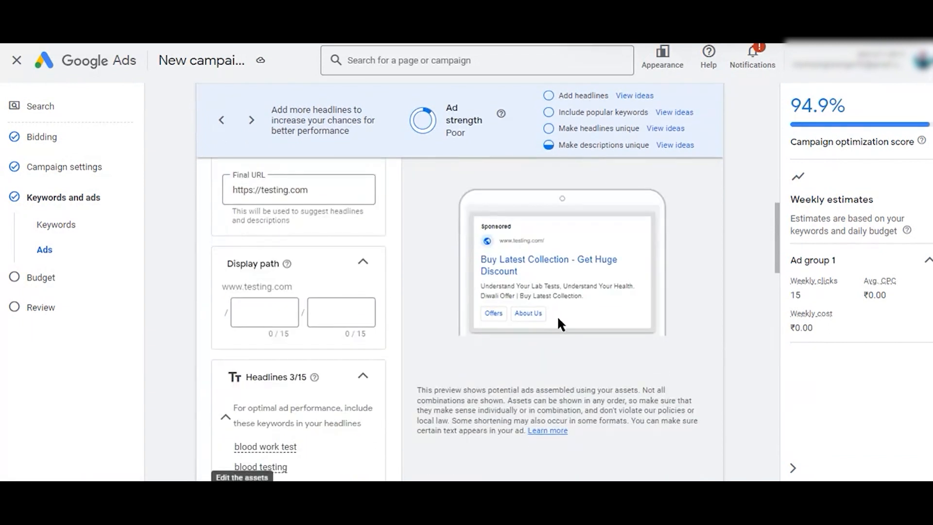
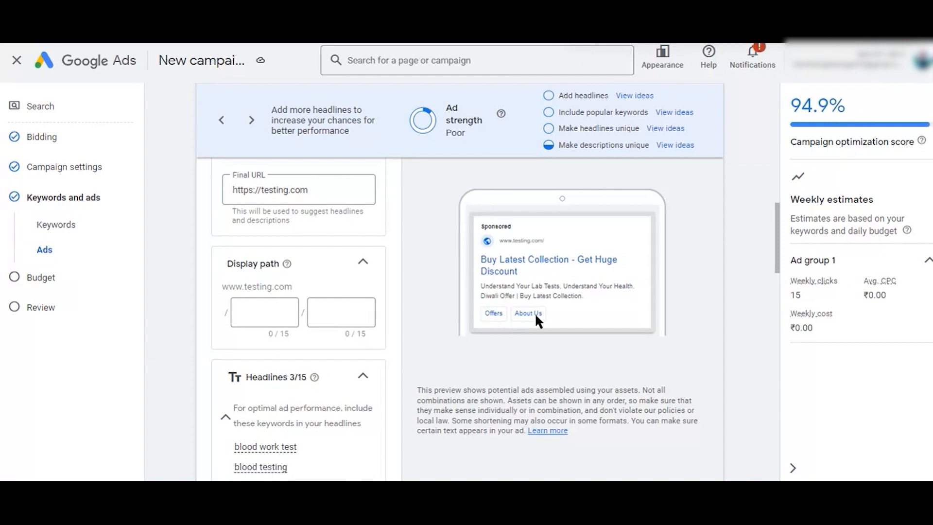
{"action": "left_click", "coordinate": [579, 317]}
{"action": "scroll", "coordinate": [442, 352], "scroll_direction": "down", "scroll_amount": 2}
{"action": "scroll", "coordinate": [465, 311], "scroll_direction": "up", "scroll_amount": 1}
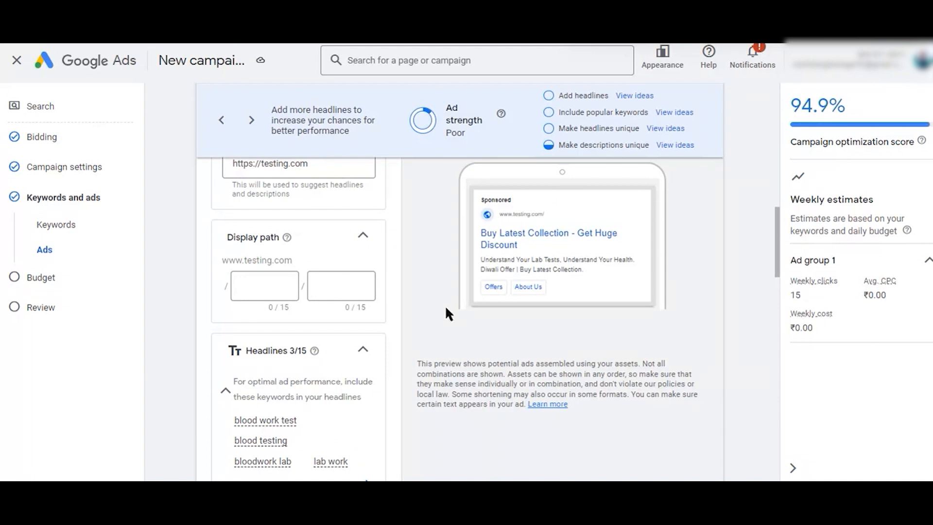
- Start adding campaign-level callouts, entering "Offers" as the first callout text and moving on to the second
{"action": "scroll", "coordinate": [399, 368], "scroll_direction": "down", "scroll_amount": 15}
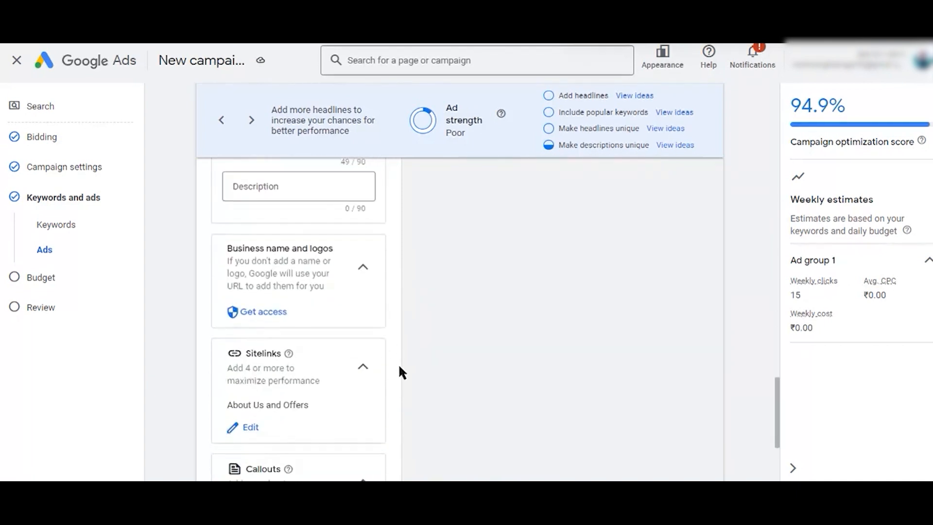
{"action": "scroll", "coordinate": [399, 367], "scroll_direction": "down", "scroll_amount": 3}
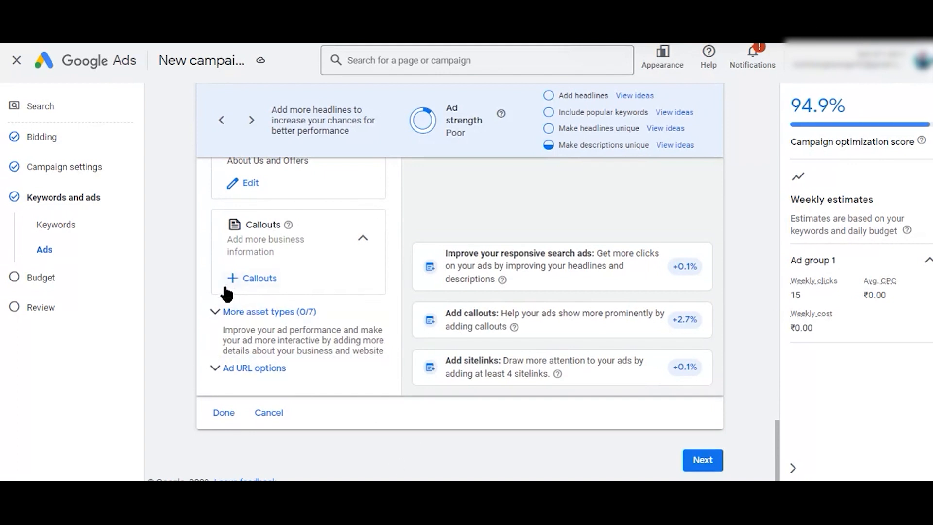
{"action": "left_click", "coordinate": [257, 281]}
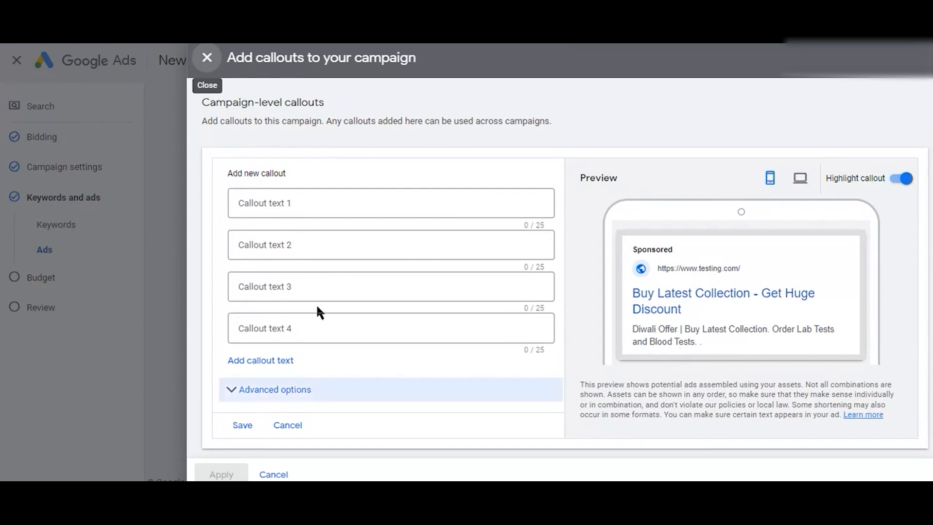
{"action": "left_click", "coordinate": [293, 208]}
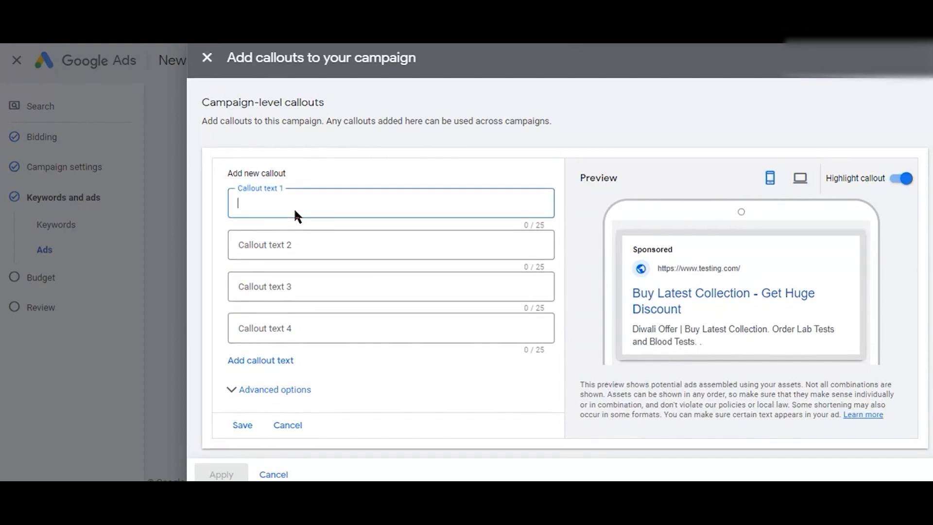
{"action": "type", "text": "Offers"}
{"action": "left_click", "coordinate": [293, 249]}
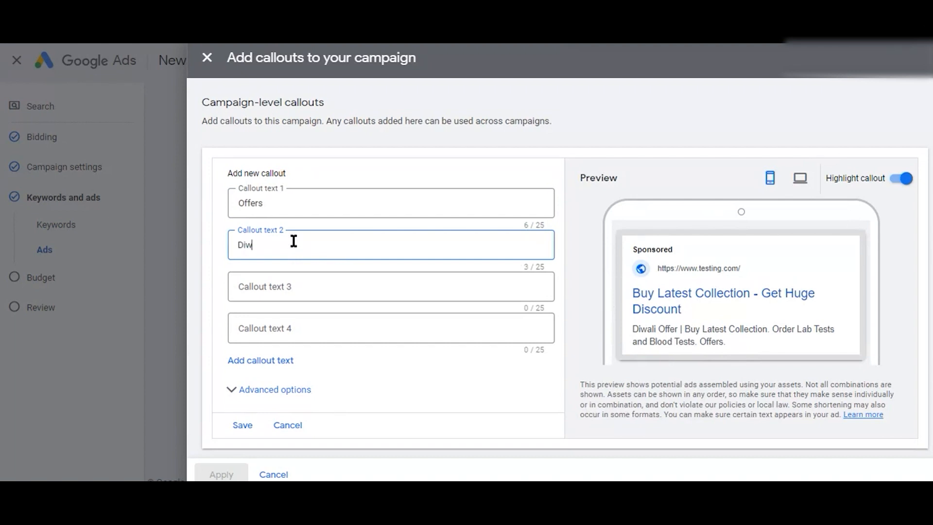
- Enter "Diwali offer" as the second callout text and expand the callouts' advanced options
{"action": "key", "text": "BackSpace"}
{"action": "key", "text": "BackSpace"}
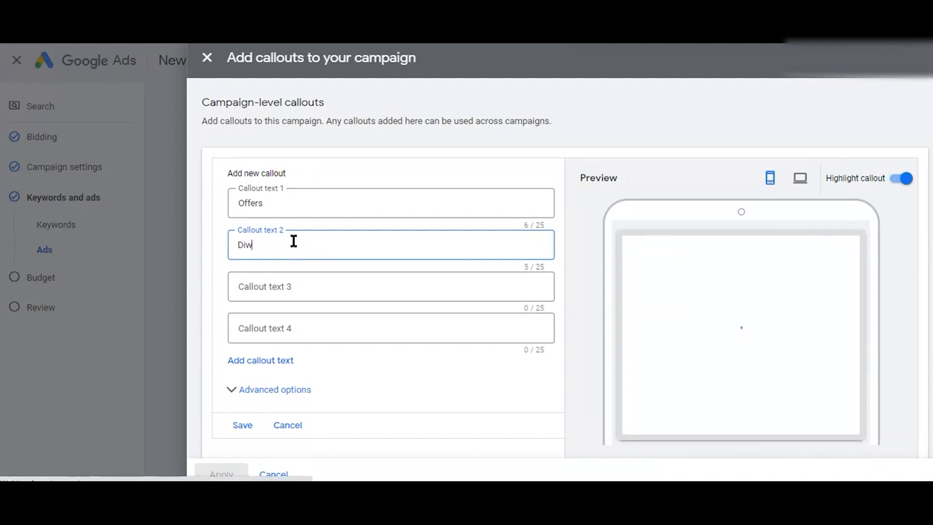
{"action": "type", "text": "ali offer"}
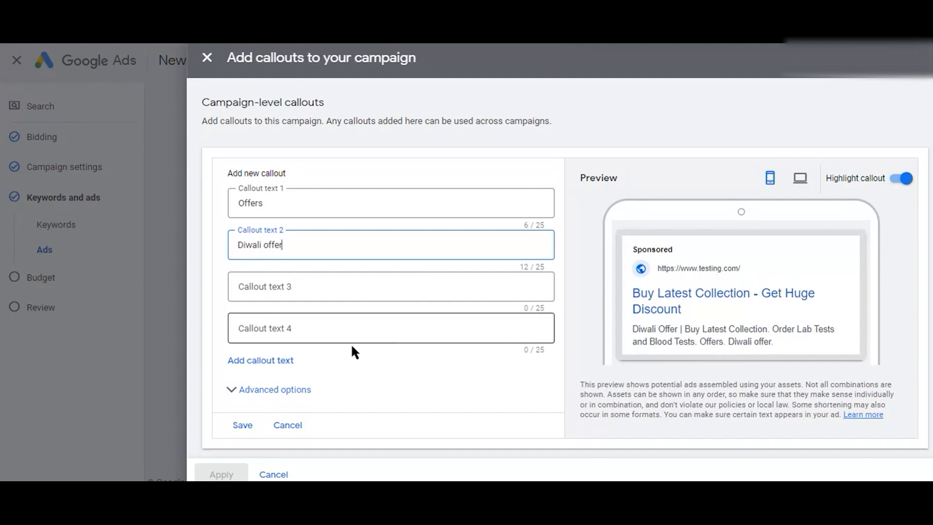
{"action": "left_click", "coordinate": [262, 399]}
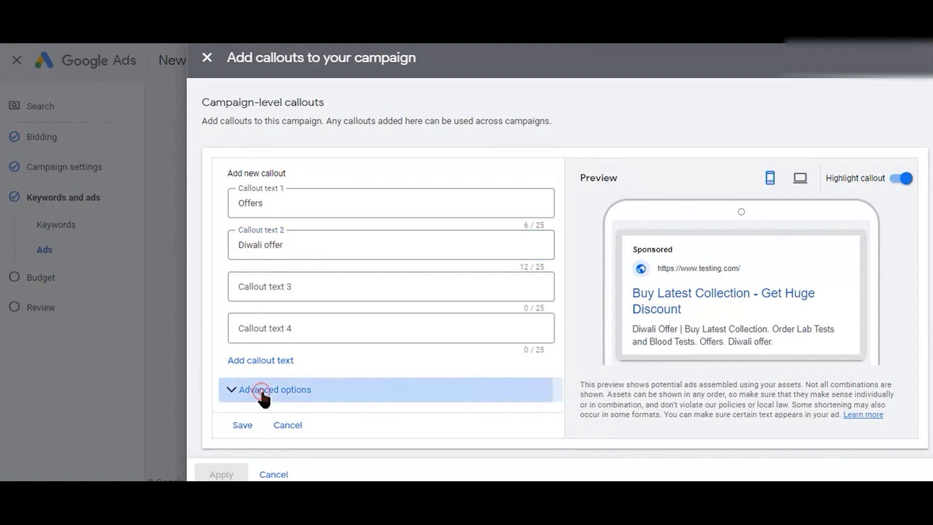
{"action": "scroll", "coordinate": [340, 406], "scroll_direction": "down", "scroll_amount": 3}
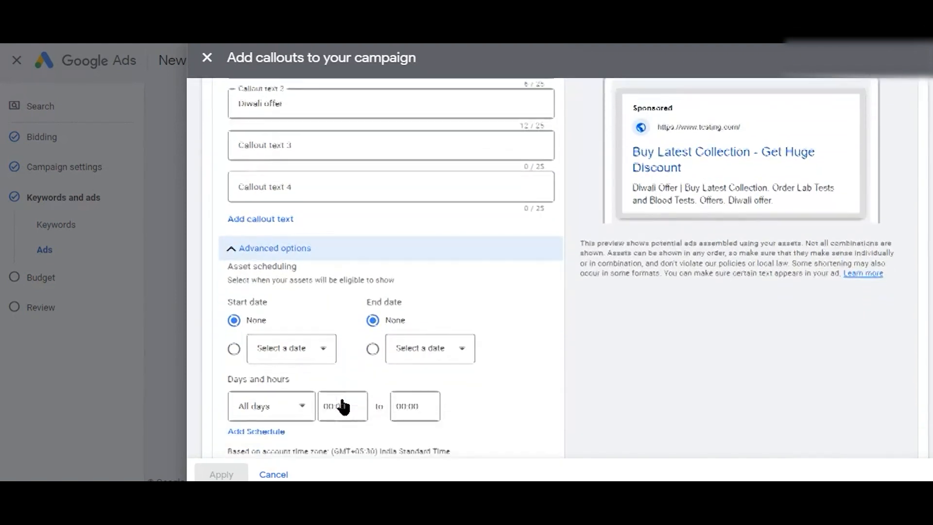
- Add further blank callout text fields until the form reaches Callout text 16
{"action": "left_click", "coordinate": [270, 217]}
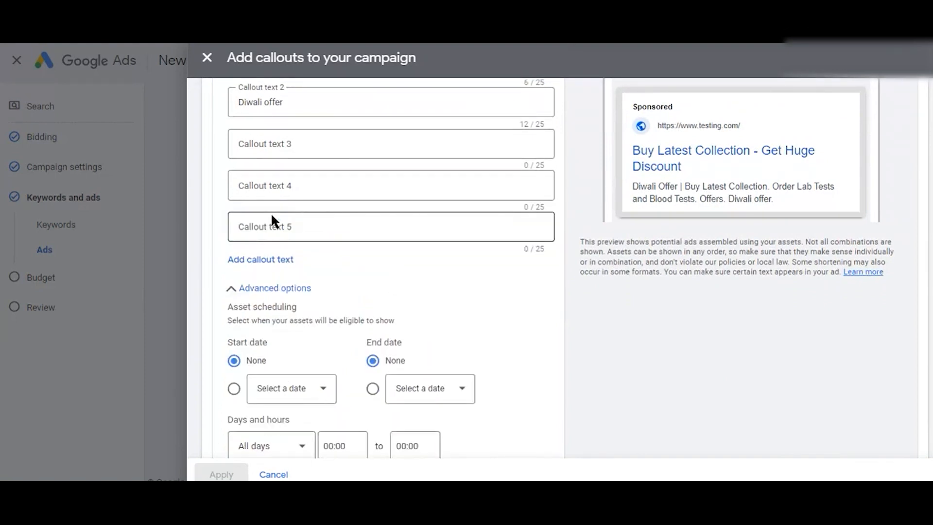
{"action": "left_click", "coordinate": [270, 261]}
{"action": "left_click", "coordinate": [269, 306]}
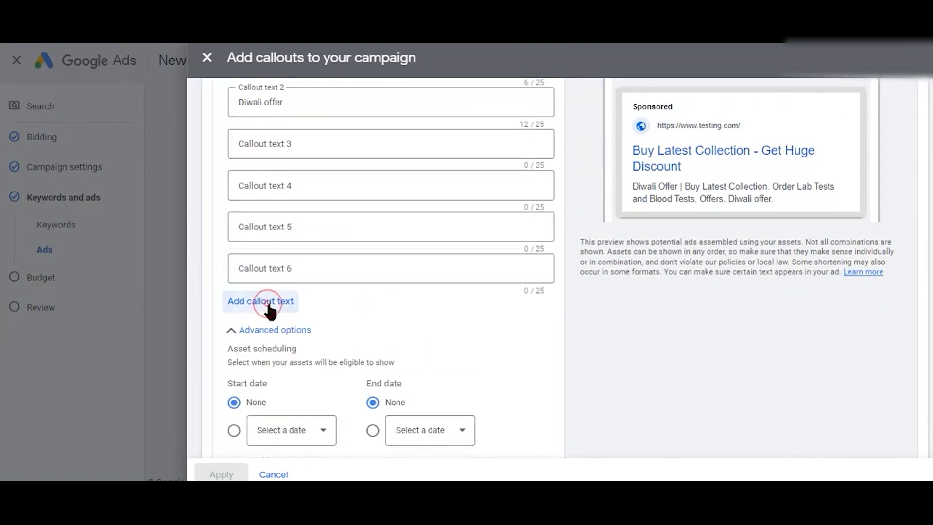
{"action": "left_click", "coordinate": [275, 342]}
{"action": "scroll", "coordinate": [275, 340], "scroll_direction": "down", "scroll_amount": 2}
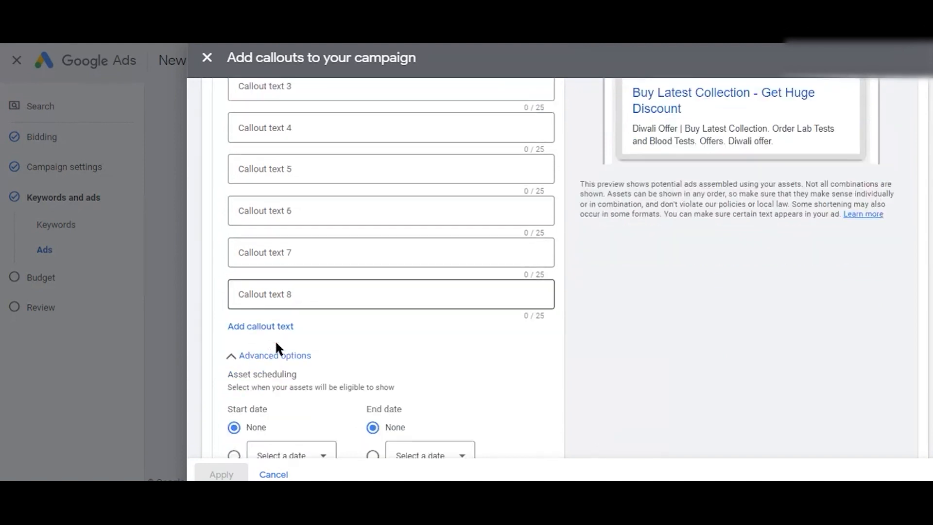
{"action": "left_click", "coordinate": [273, 312]}
{"action": "scroll", "coordinate": [275, 316], "scroll_direction": "down", "scroll_amount": 1}
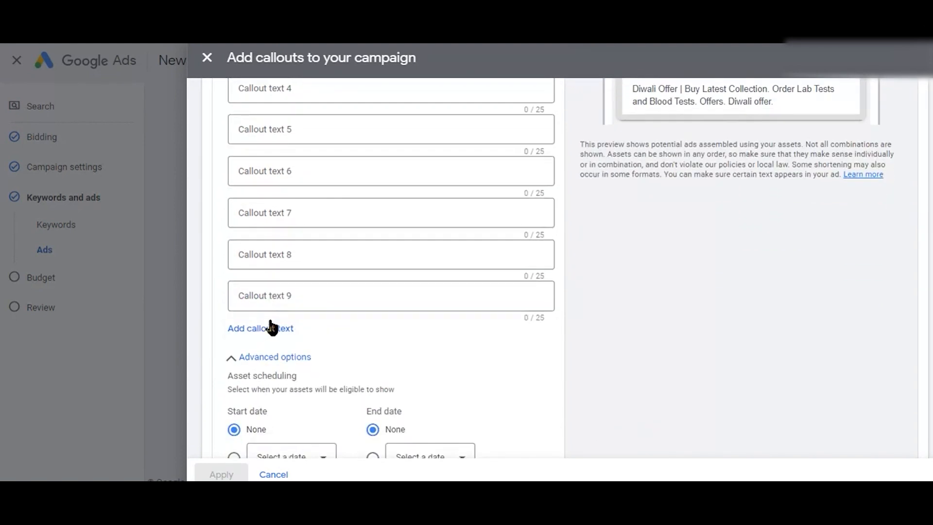
{"action": "left_click", "coordinate": [271, 328]}
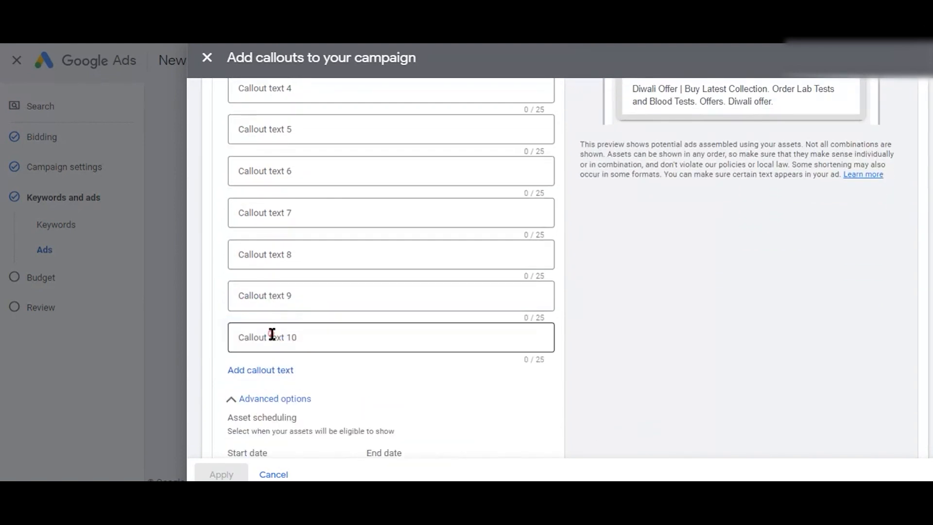
{"action": "left_click", "coordinate": [272, 369]}
{"action": "left_click", "coordinate": [286, 412]}
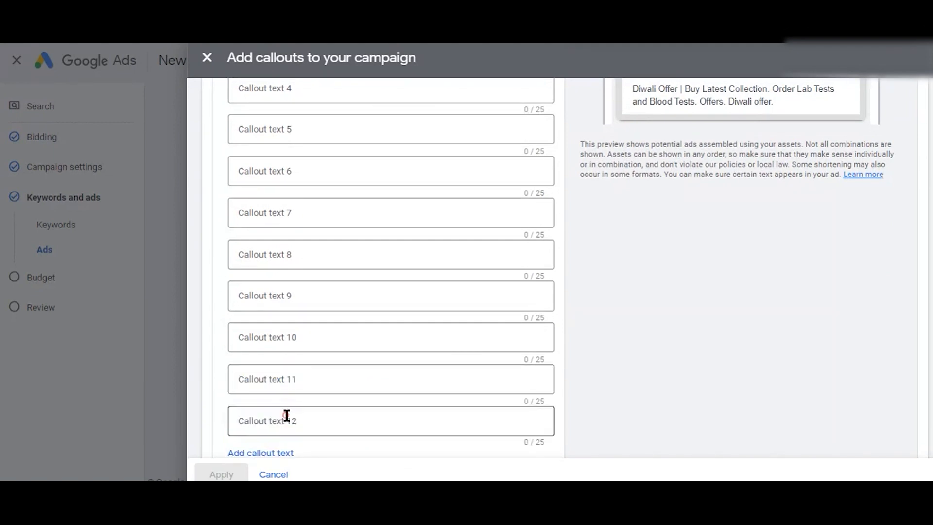
{"action": "scroll", "coordinate": [286, 417], "scroll_direction": "down", "scroll_amount": 2}
{"action": "left_click", "coordinate": [275, 345]}
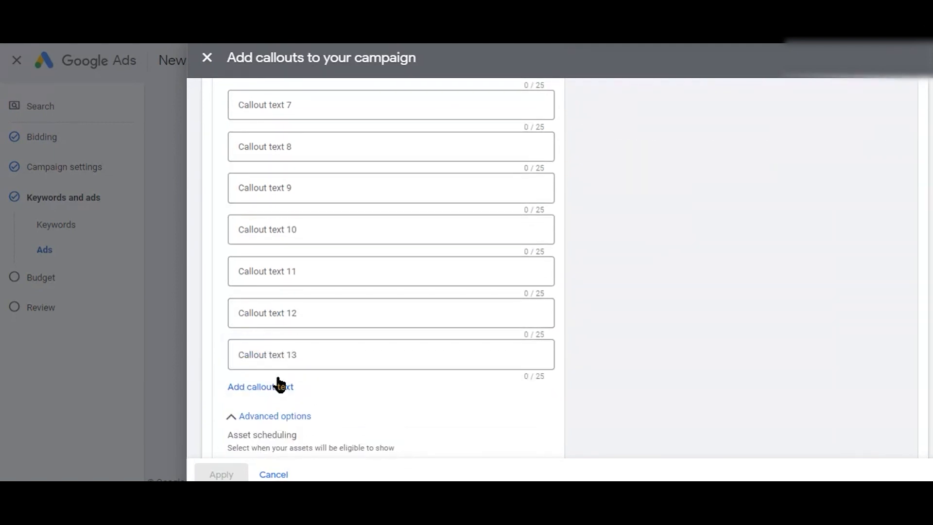
{"action": "left_click", "coordinate": [276, 387]}
{"action": "scroll", "coordinate": [287, 369], "scroll_direction": "down", "scroll_amount": 2}
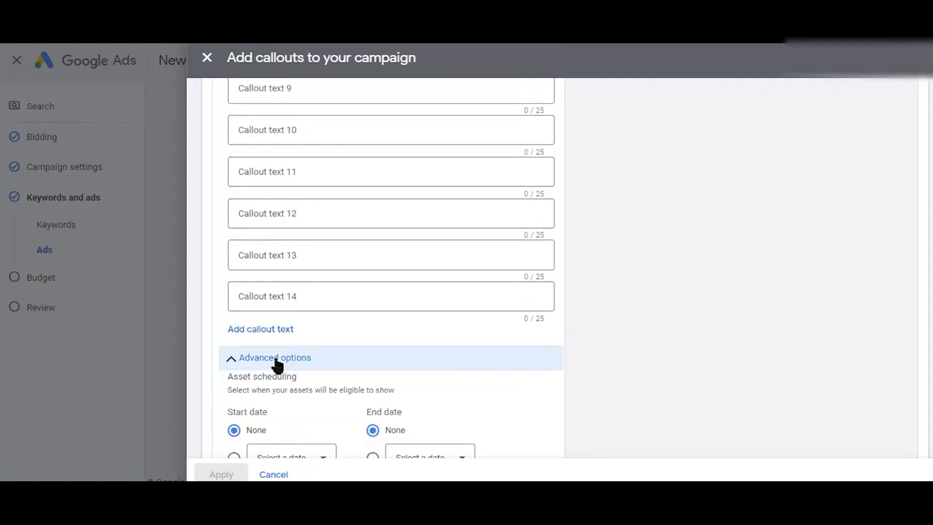
{"action": "left_click", "coordinate": [276, 334]}
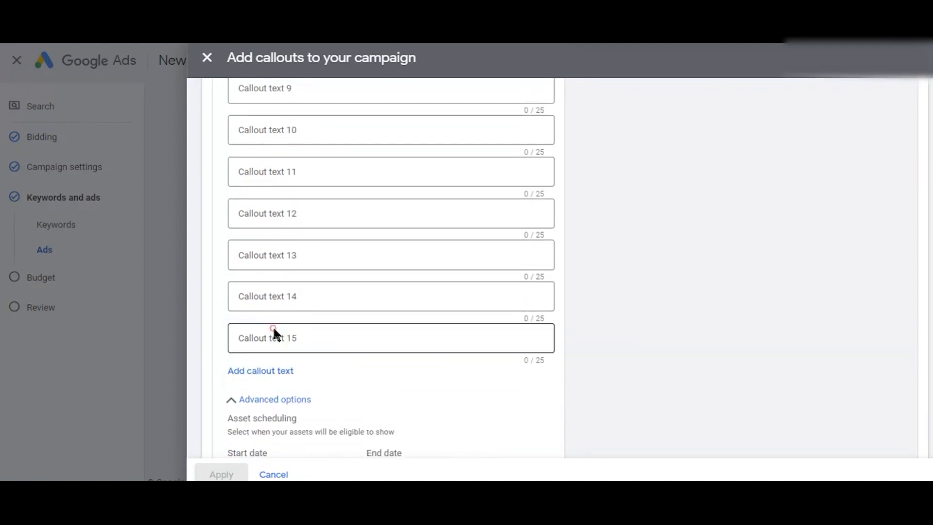
{"action": "left_click", "coordinate": [275, 375]}
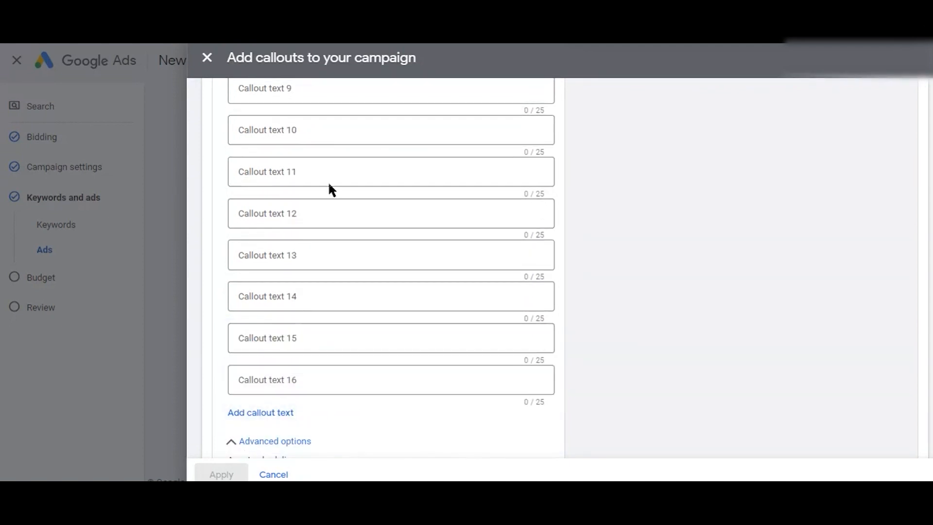
- Save the Offers and Diwali offer callouts without a schedule and apply them to the campaign
{"action": "scroll", "coordinate": [321, 283], "scroll_direction": "up", "scroll_amount": 4}
{"action": "scroll", "coordinate": [322, 284], "scroll_direction": "up", "scroll_amount": 4}
{"action": "scroll", "coordinate": [321, 283], "scroll_direction": "down", "scroll_amount": 3}
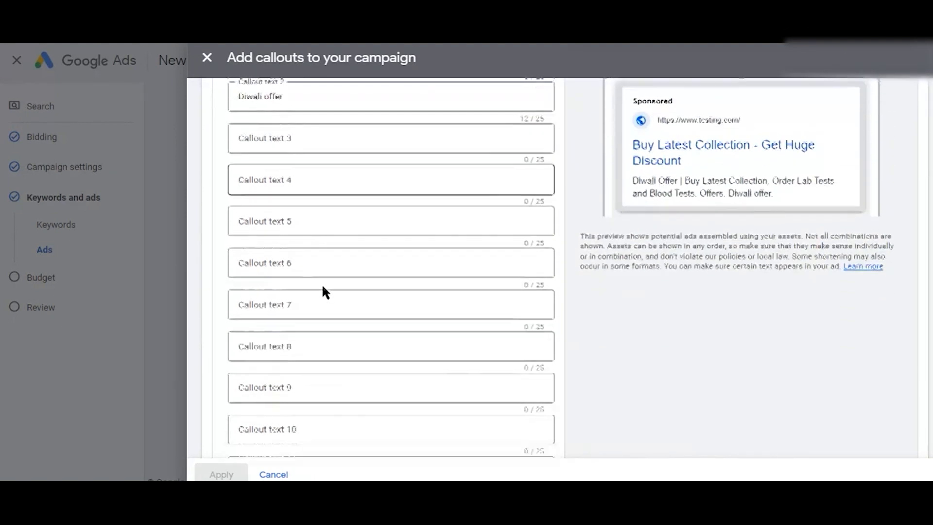
{"action": "scroll", "coordinate": [322, 287], "scroll_direction": "down", "scroll_amount": 9}
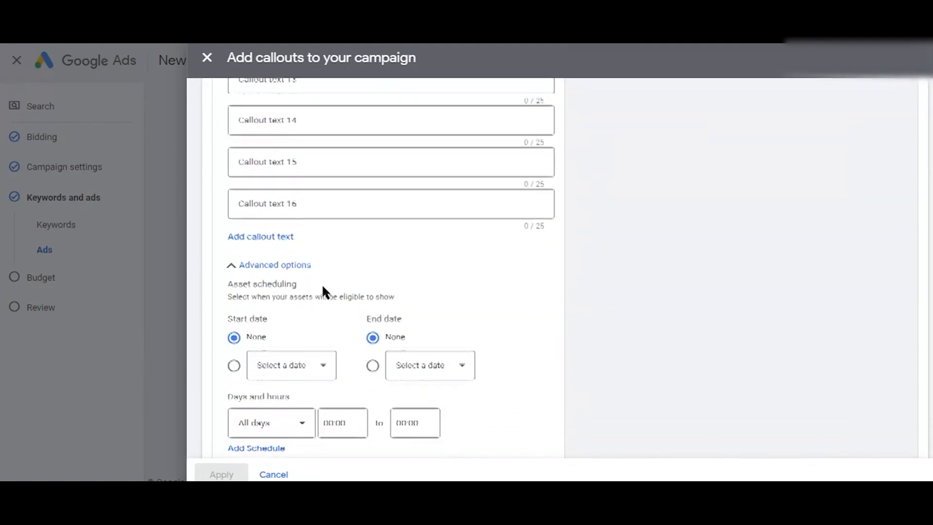
{"action": "scroll", "coordinate": [323, 286], "scroll_direction": "down", "scroll_amount": 1}
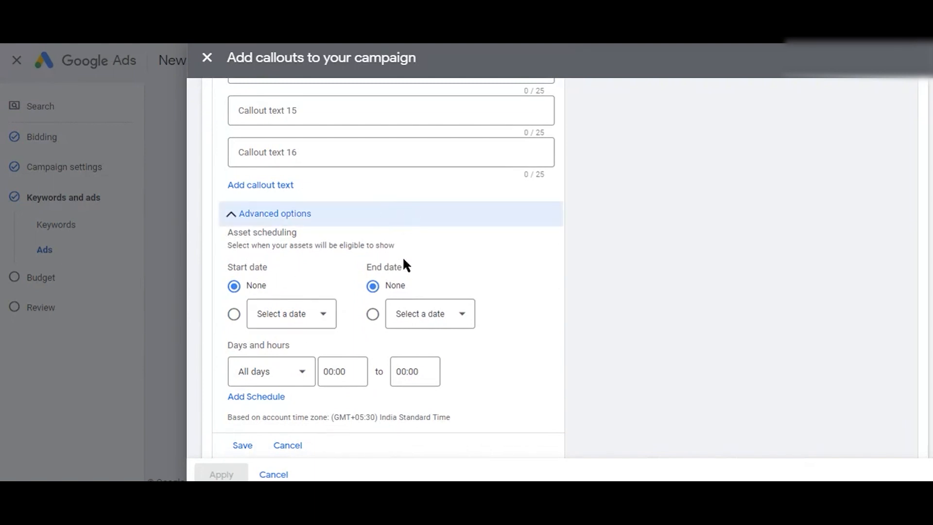
{"action": "scroll", "coordinate": [432, 252], "scroll_direction": "down", "scroll_amount": 1}
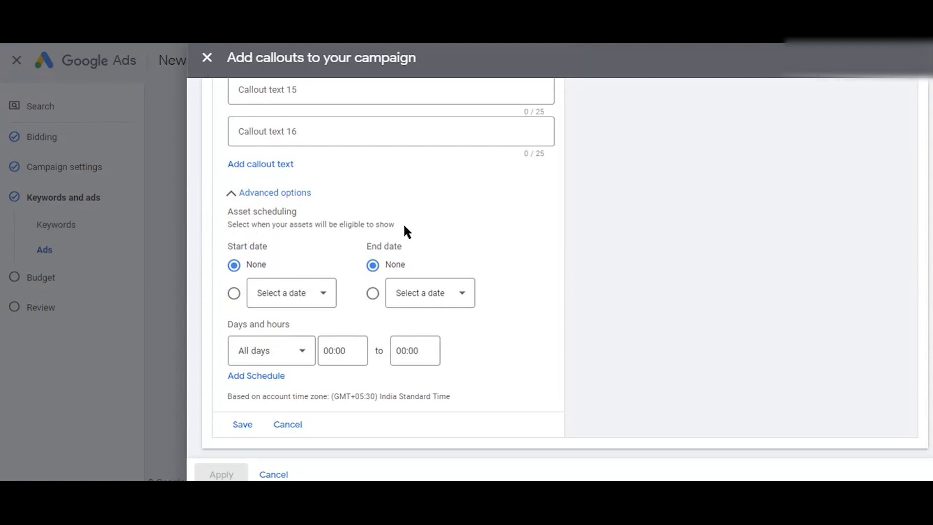
{"action": "scroll", "coordinate": [275, 211], "scroll_direction": "up", "scroll_amount": 8}
{"action": "scroll", "coordinate": [275, 212], "scroll_direction": "up", "scroll_amount": 6}
{"action": "scroll", "coordinate": [275, 210], "scroll_direction": "down", "scroll_amount": 15}
{"action": "left_click", "coordinate": [241, 426]}
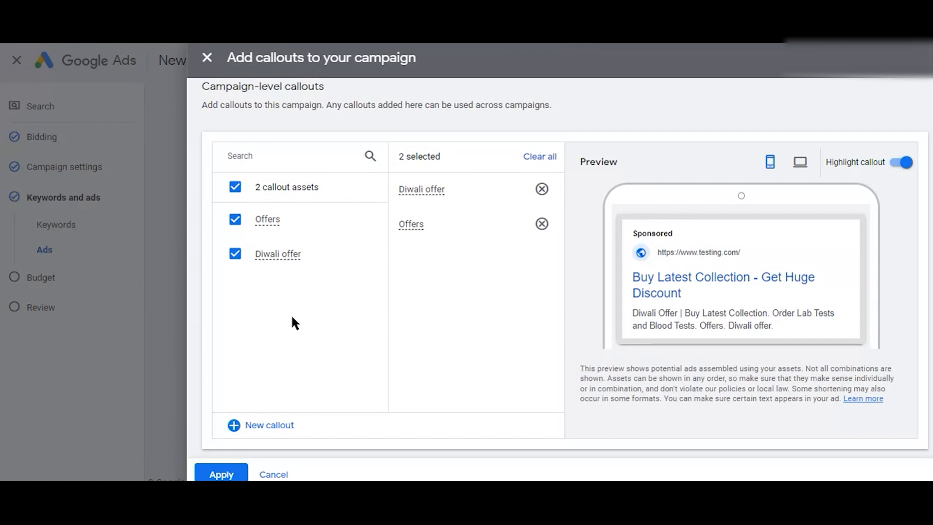
{"action": "left_click", "coordinate": [222, 475]}
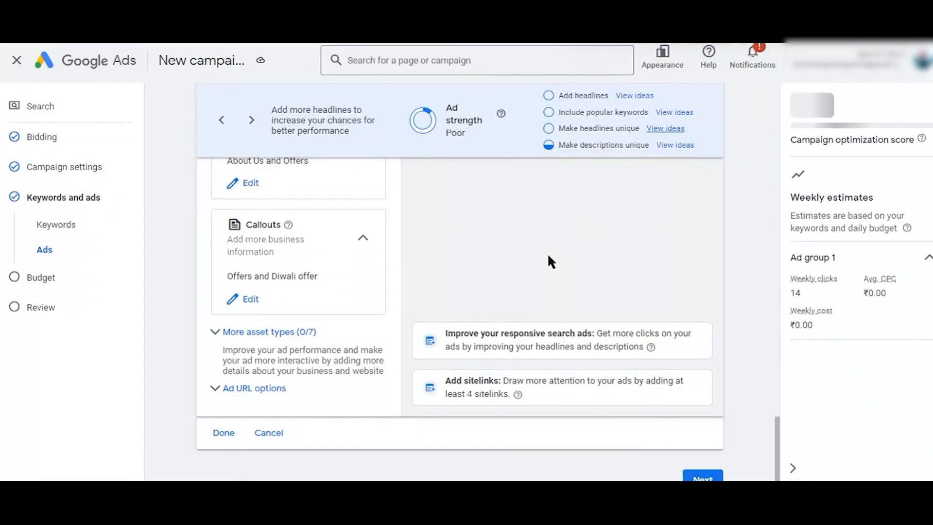
- Expand the additional asset types for the ad and start adding a new campaign-level promotion
{"action": "scroll", "coordinate": [548, 255], "scroll_direction": "up", "scroll_amount": 5}
{"action": "scroll", "coordinate": [548, 256], "scroll_direction": "up", "scroll_amount": 10}
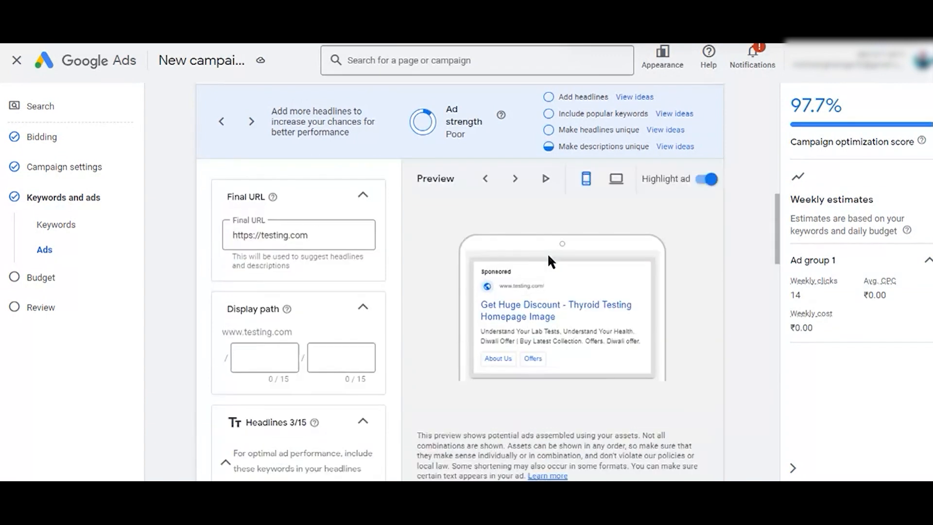
{"action": "scroll", "coordinate": [548, 256], "scroll_direction": "down", "scroll_amount": 2}
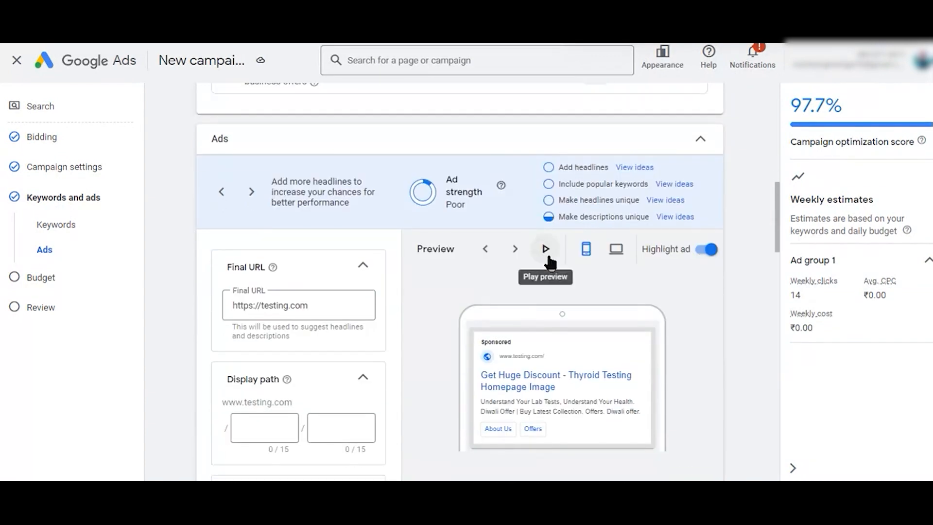
{"action": "scroll", "coordinate": [549, 255], "scroll_direction": "down", "scroll_amount": 2}
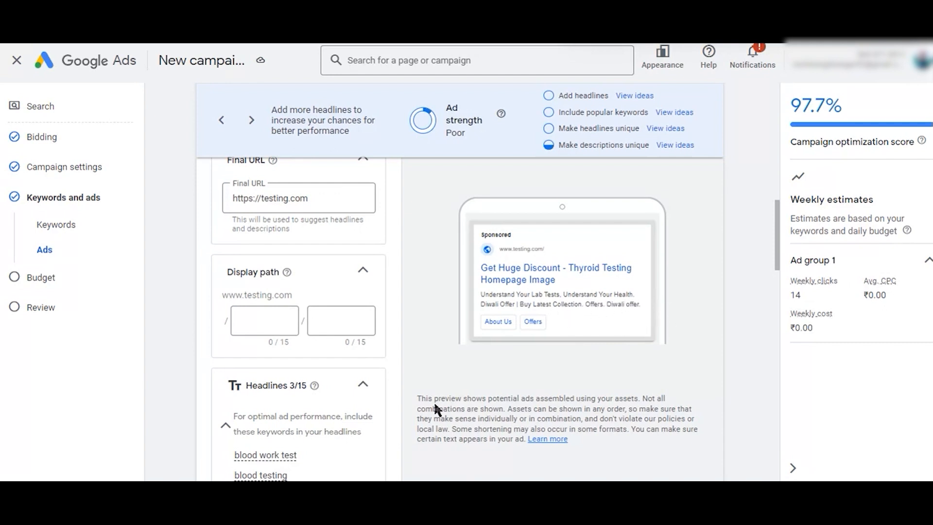
{"action": "scroll", "coordinate": [436, 406], "scroll_direction": "down", "scroll_amount": 15}
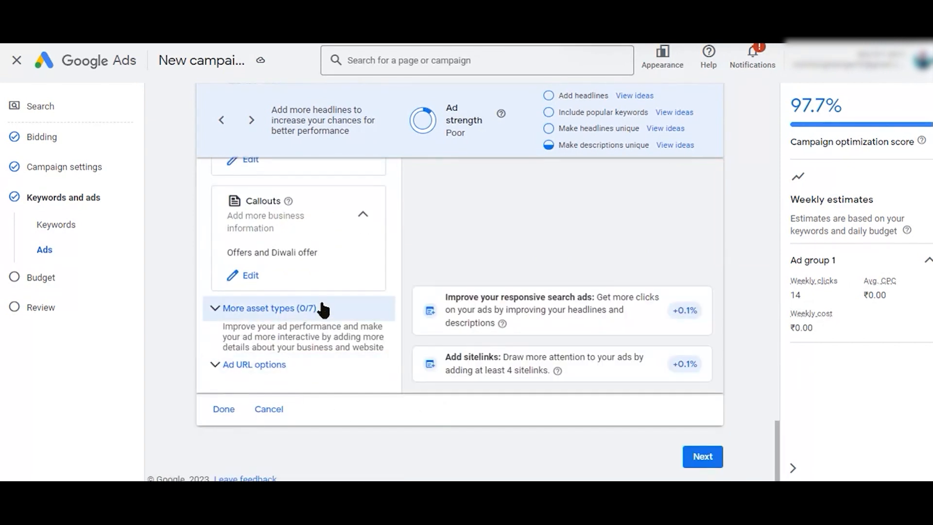
{"action": "left_click", "coordinate": [226, 311]}
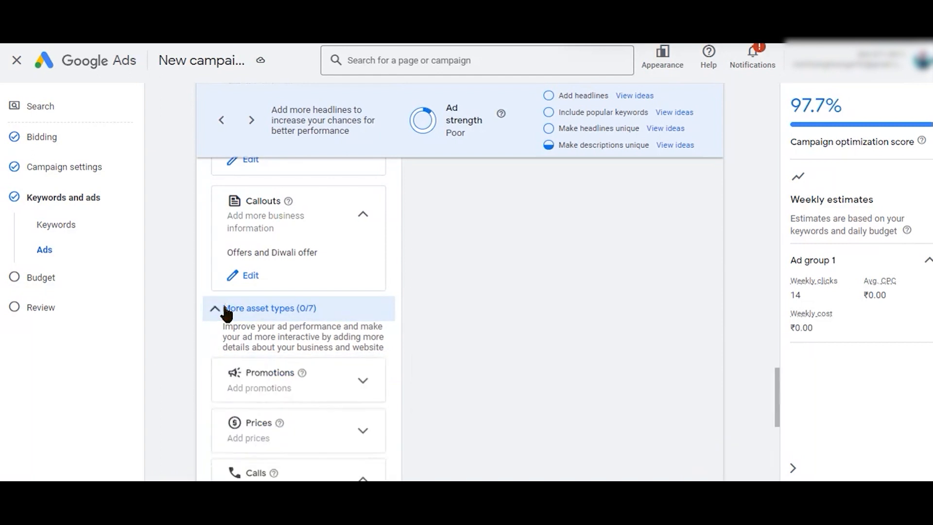
{"action": "scroll", "coordinate": [429, 350], "scroll_direction": "down", "scroll_amount": 3}
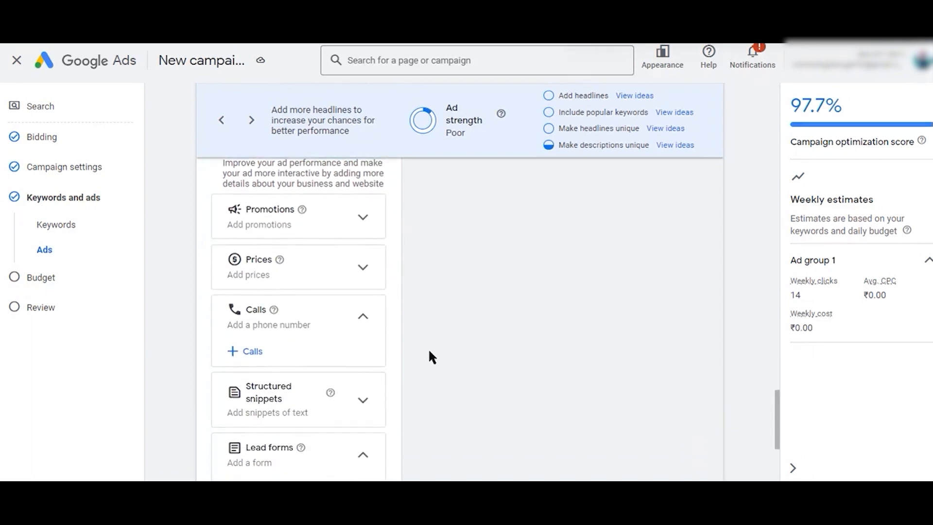
{"action": "left_click", "coordinate": [358, 219]}
{"action": "left_click", "coordinate": [274, 249]}
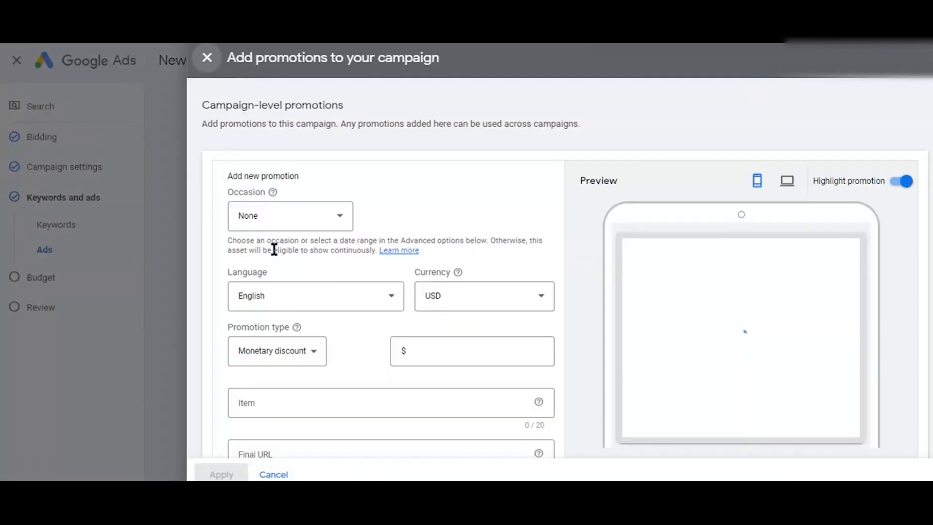
- Set the new promotion's occasion to Winter Sale
{"action": "left_click", "coordinate": [339, 220]}
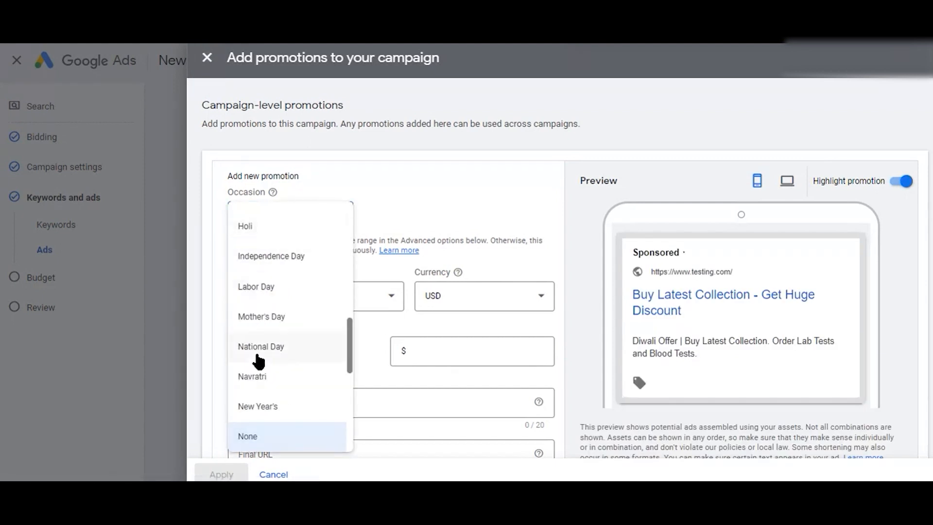
{"action": "scroll", "coordinate": [256, 358], "scroll_direction": "down", "scroll_amount": 3}
{"action": "scroll", "coordinate": [277, 371], "scroll_direction": "down", "scroll_amount": 5}
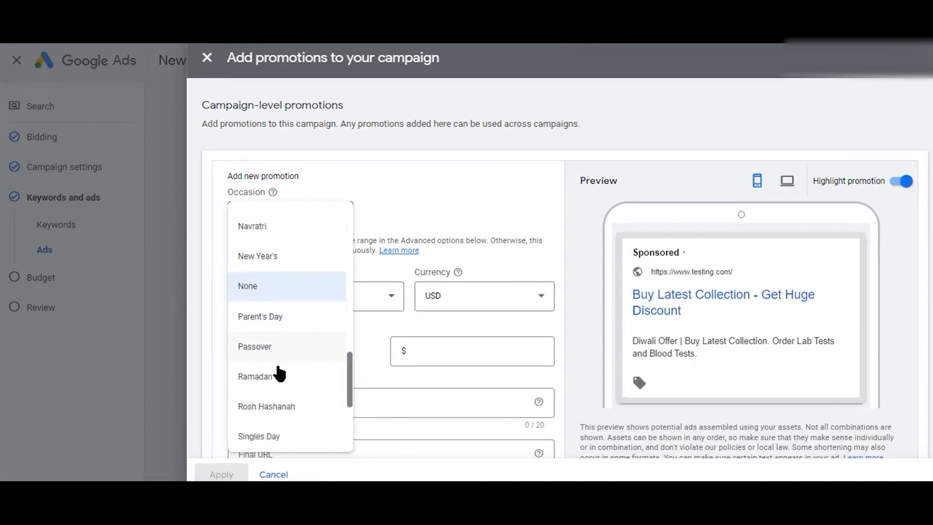
{"action": "left_click", "coordinate": [406, 194]}
{"action": "left_click", "coordinate": [339, 217]}
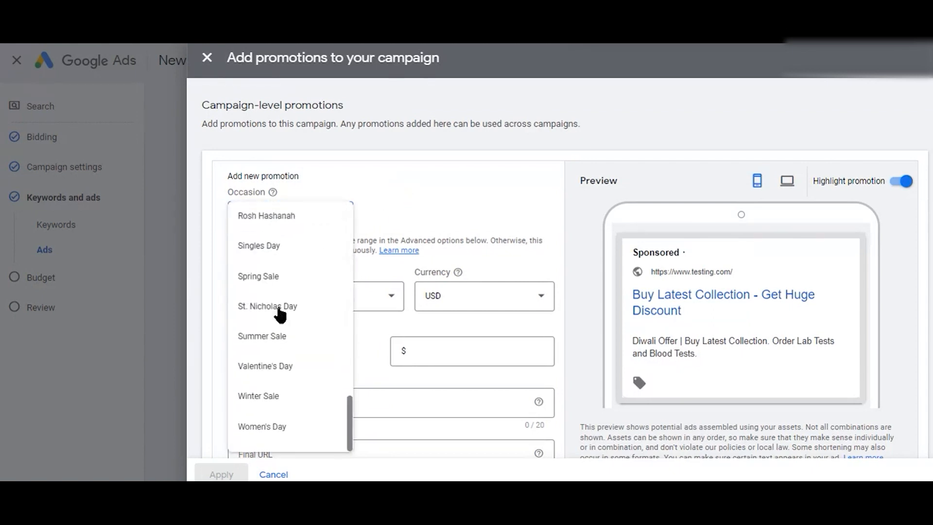
{"action": "left_click", "coordinate": [271, 402]}
- Set the promotion's currency to INR
{"action": "scroll", "coordinate": [380, 279], "scroll_direction": "down", "scroll_amount": 1}
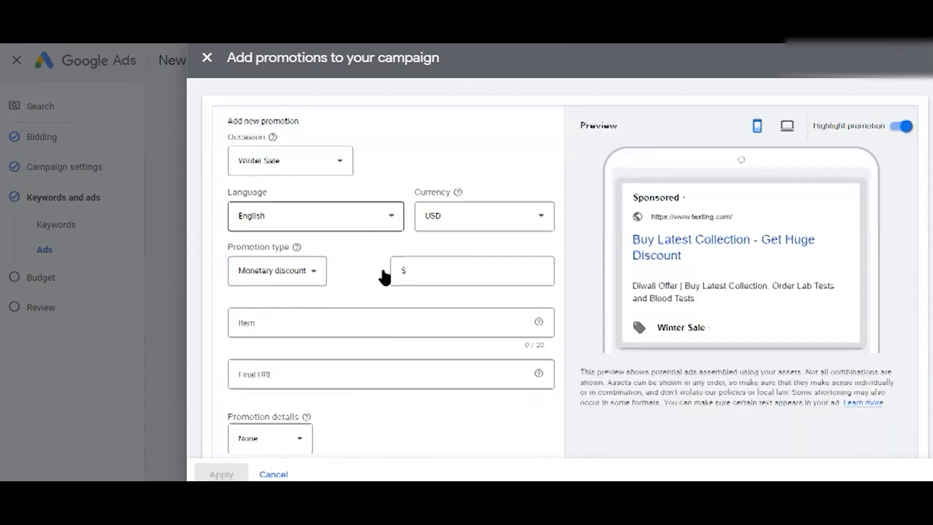
{"action": "left_click", "coordinate": [520, 210]}
{"action": "scroll", "coordinate": [461, 311], "scroll_direction": "up", "scroll_amount": 10}
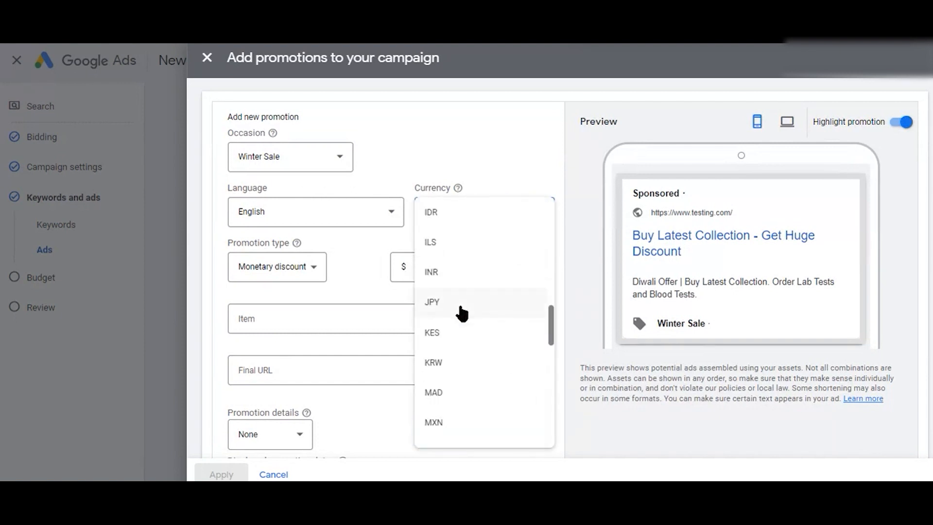
{"action": "left_click", "coordinate": [439, 278]}
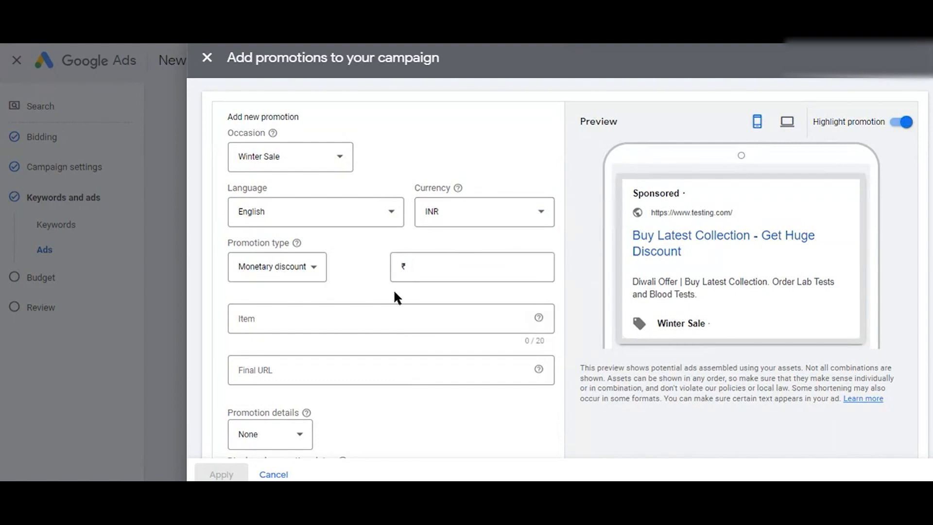
{"action": "scroll", "coordinate": [399, 287], "scroll_direction": "down", "scroll_amount": 1}
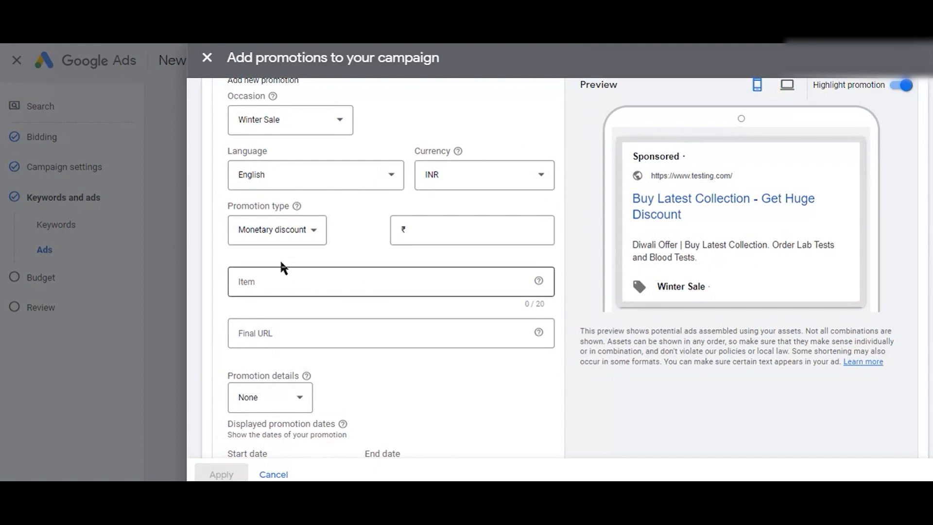
{"action": "scroll", "coordinate": [352, 238], "scroll_direction": "down", "scroll_amount": 1}
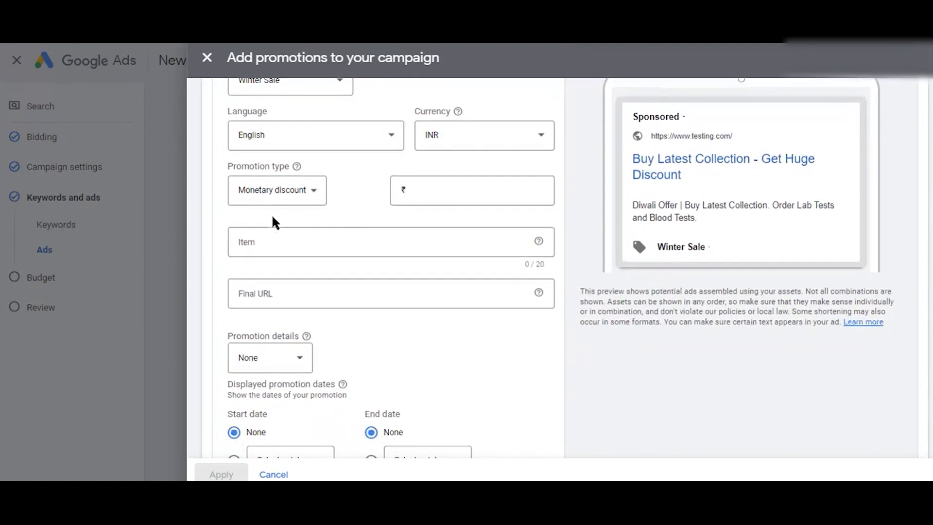
- Change the promotion type to a percent discount and set the discount to 30%
{"action": "left_click", "coordinate": [438, 193]}
{"action": "left_click", "coordinate": [314, 196]}
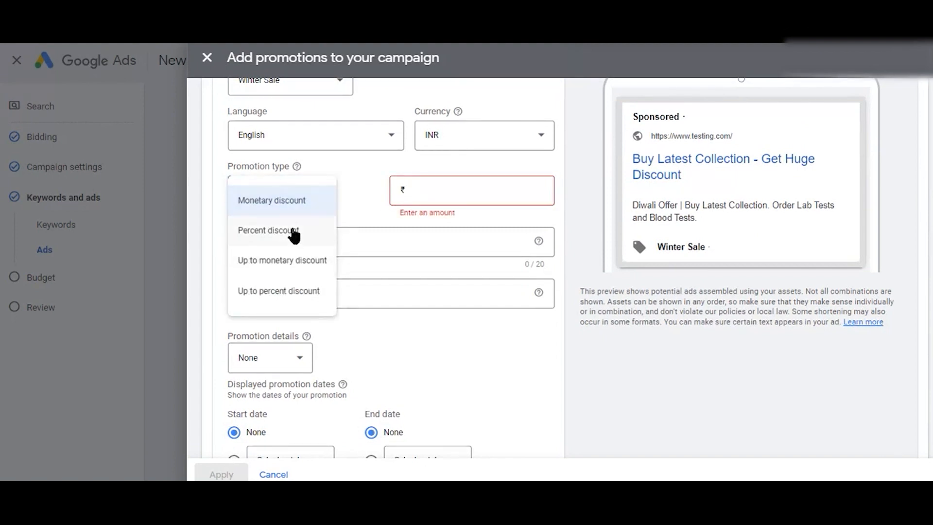
{"action": "left_click", "coordinate": [295, 232]}
{"action": "left_click", "coordinate": [434, 197]}
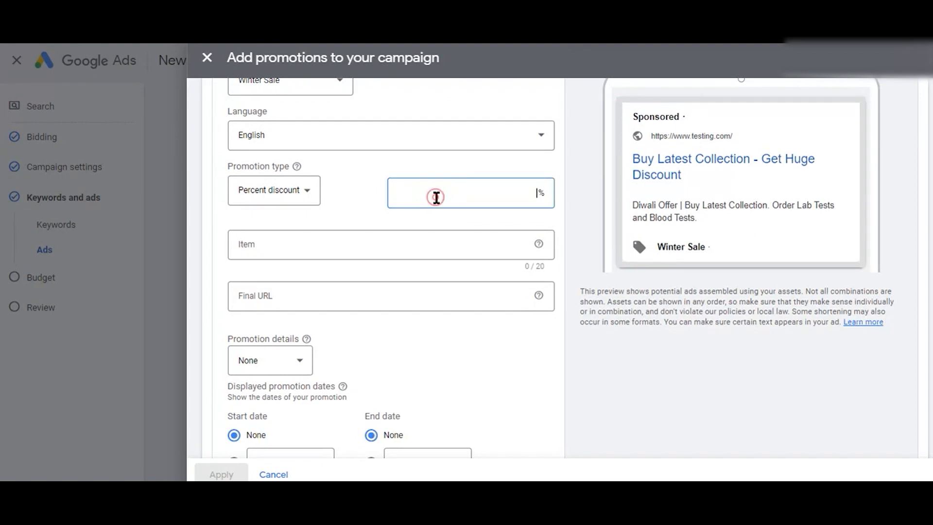
{"action": "left_click", "coordinate": [436, 197]}
{"action": "left_click", "coordinate": [347, 212]}
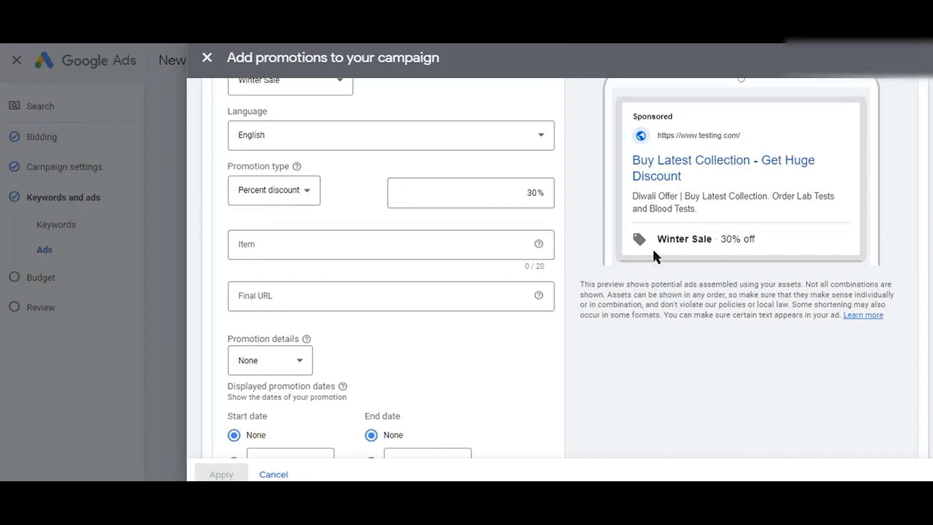
{"action": "scroll", "coordinate": [553, 276], "scroll_direction": "up", "scroll_amount": 3}
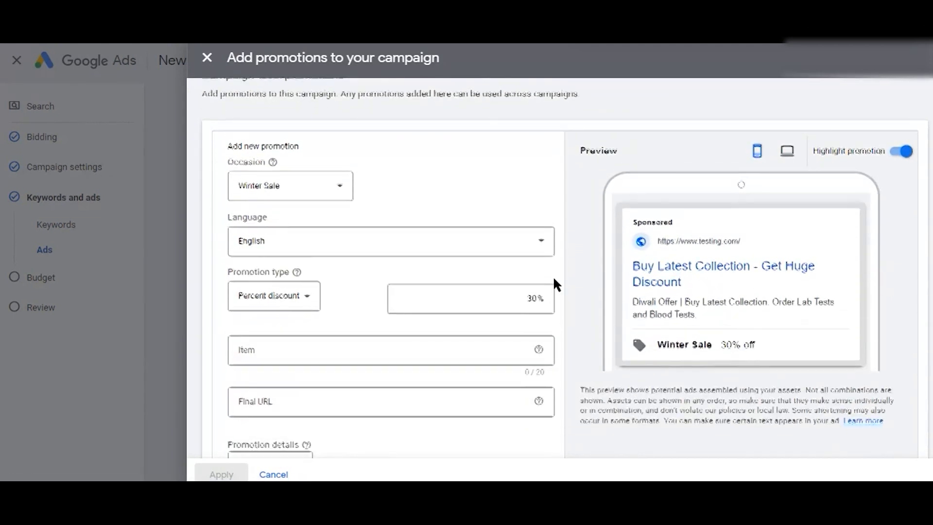
{"action": "scroll", "coordinate": [552, 276], "scroll_direction": "down", "scroll_amount": 2}
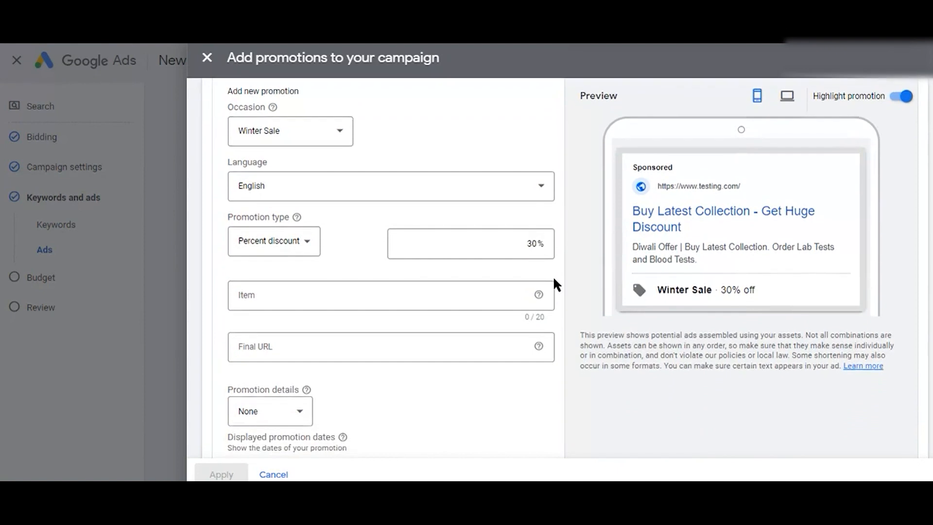
{"action": "scroll", "coordinate": [554, 281], "scroll_direction": "down", "scroll_amount": 4}
{"action": "scroll", "coordinate": [554, 281], "scroll_direction": "up", "scroll_amount": 6}
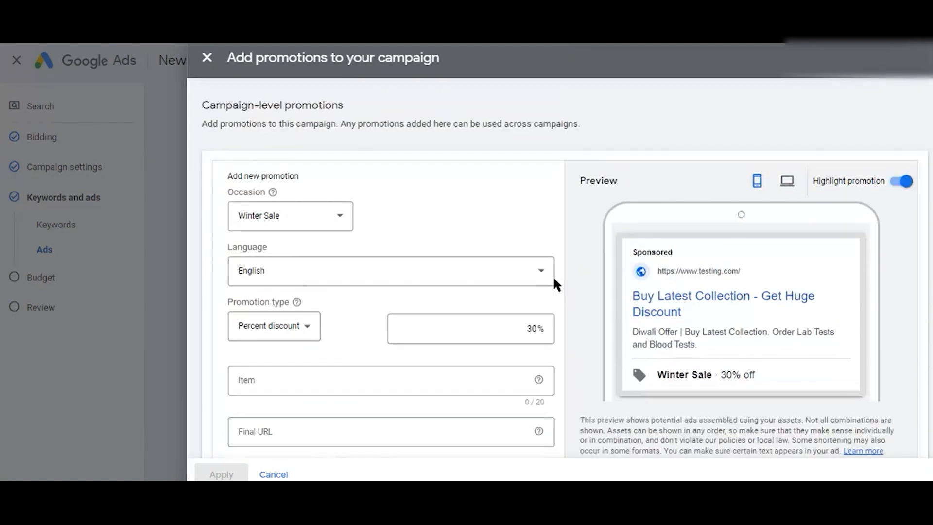
{"action": "scroll", "coordinate": [556, 286], "scroll_direction": "down", "scroll_amount": 5}
{"action": "scroll", "coordinate": [556, 285], "scroll_direction": "up", "scroll_amount": 4}
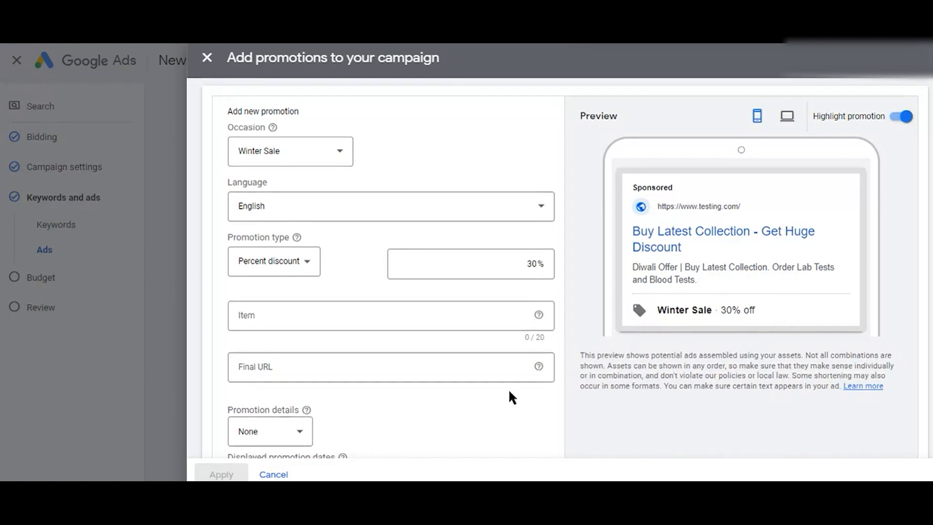
- Enter Shoes as the item the promotion applies to
{"action": "scroll", "coordinate": [509, 391], "scroll_direction": "down", "scroll_amount": 3}
{"action": "left_click", "coordinate": [320, 175]}
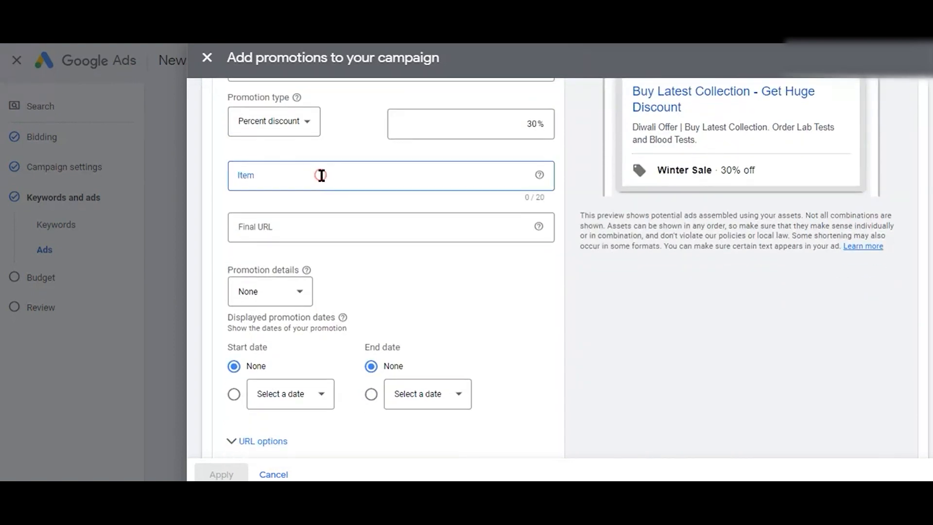
{"action": "type", "text": "Shoes"}
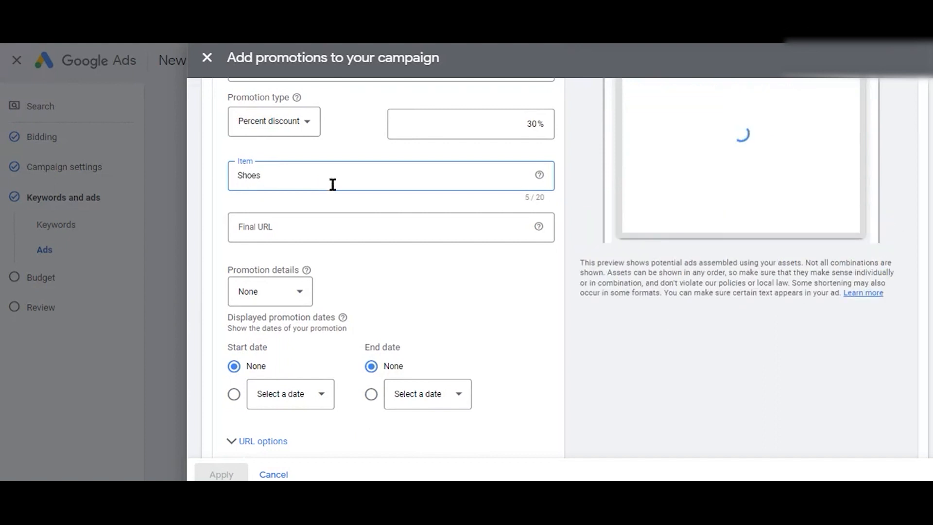
{"action": "scroll", "coordinate": [437, 302], "scroll_direction": "up", "scroll_amount": 1}
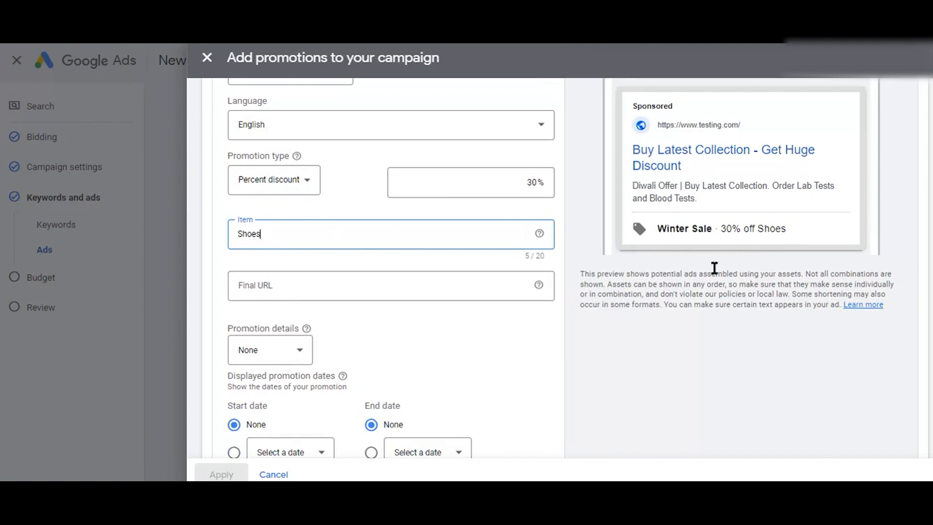
- Enter https:testing.com/shoes/ as the promotion's final URL
{"action": "left_click", "coordinate": [301, 286]}
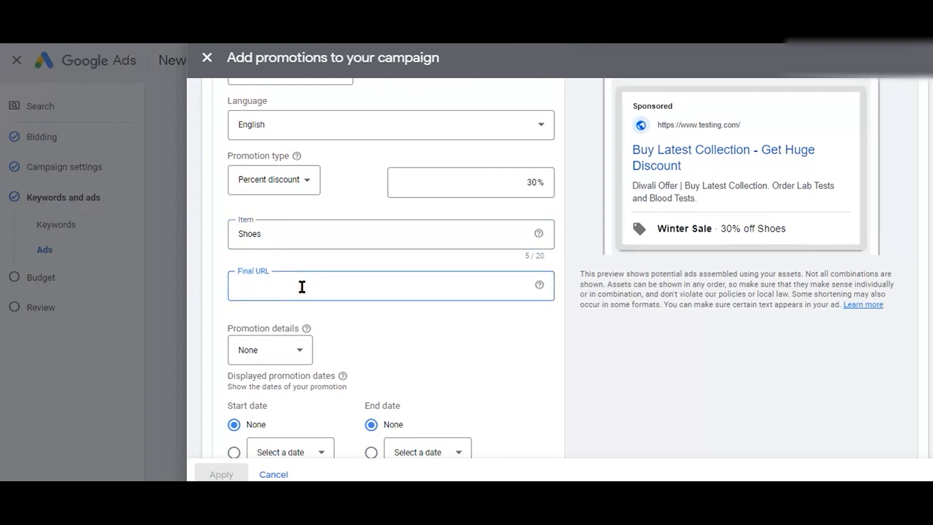
{"action": "type", "text": "https:testing.com/"}
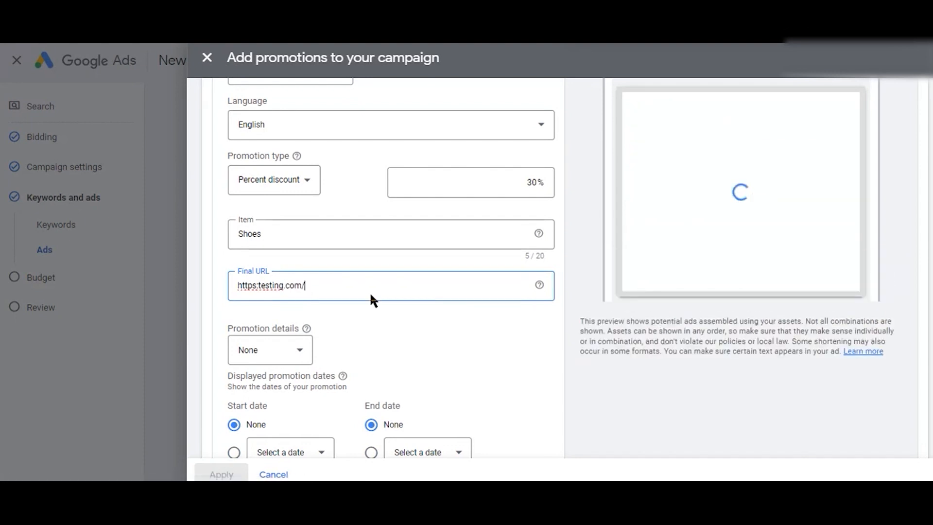
{"action": "type", "text": "shoes"}
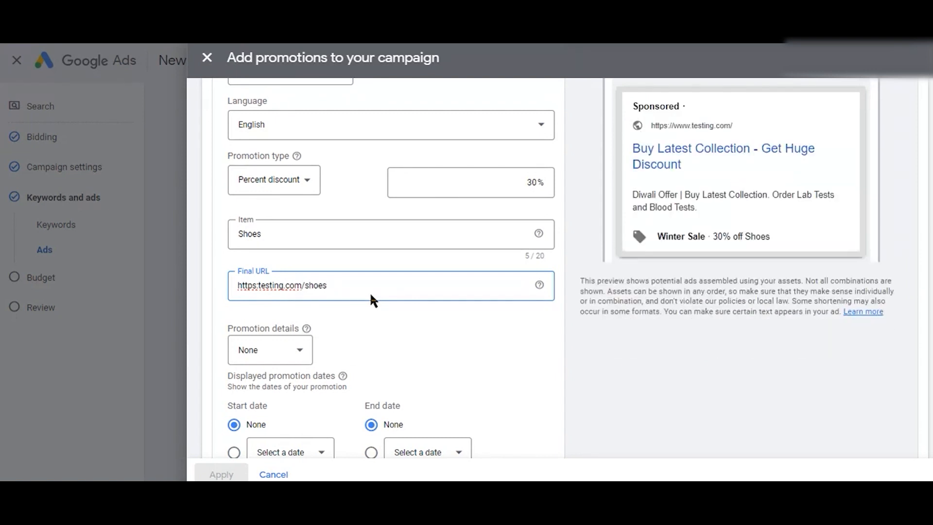
{"action": "type", "text": "/"}
- Set the promotion details to On orders over, leaving the amount empty
{"action": "scroll", "coordinate": [354, 286], "scroll_direction": "down", "scroll_amount": 2}
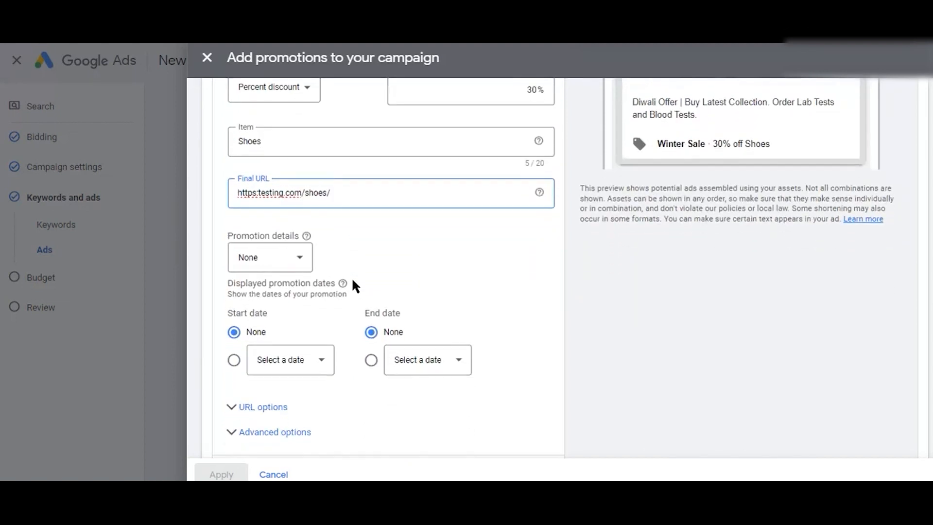
{"action": "left_click", "coordinate": [300, 262]}
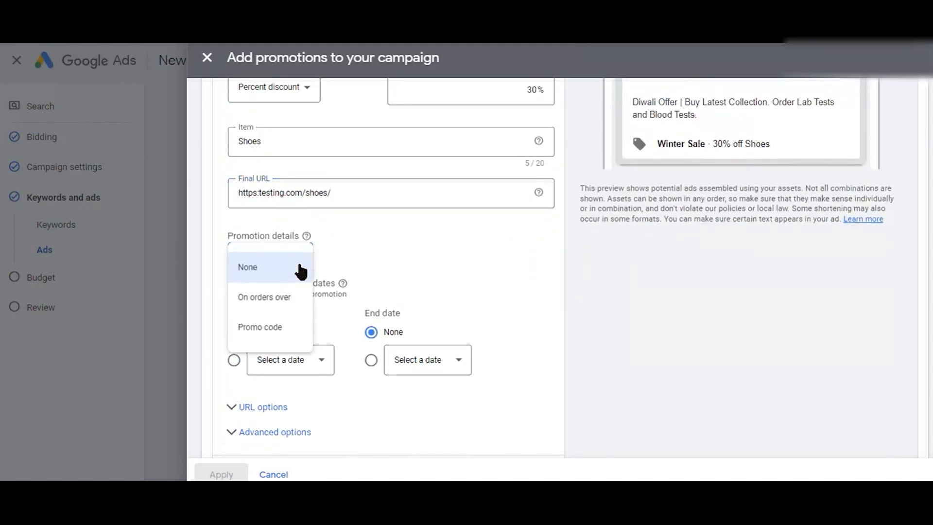
{"action": "left_click", "coordinate": [284, 299]}
{"action": "left_click", "coordinate": [301, 264]}
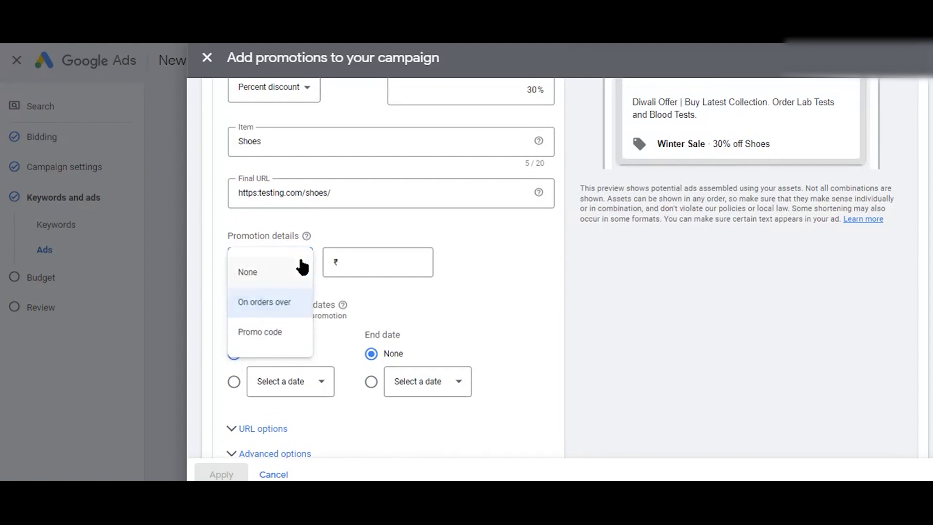
{"action": "left_click", "coordinate": [496, 259]}
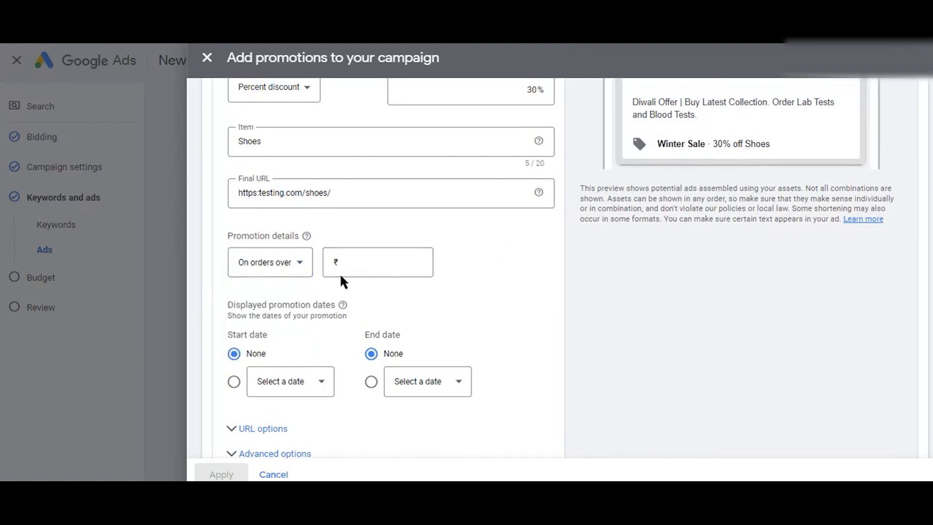
- Switch the promotion details to Promo code and enter the code DIWALI30
{"action": "left_click", "coordinate": [299, 275]}
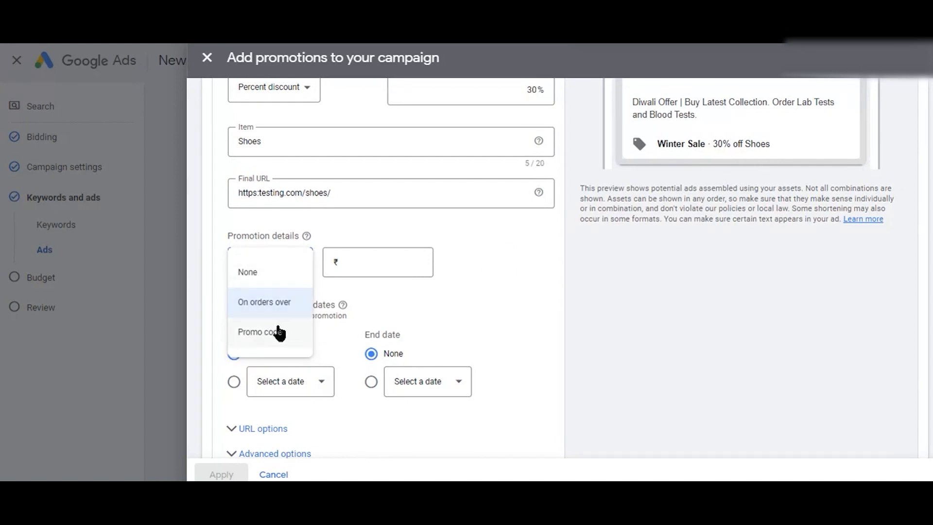
{"action": "left_click", "coordinate": [262, 333]}
{"action": "left_click", "coordinate": [387, 258]}
{"action": "type", "text": "DI"}
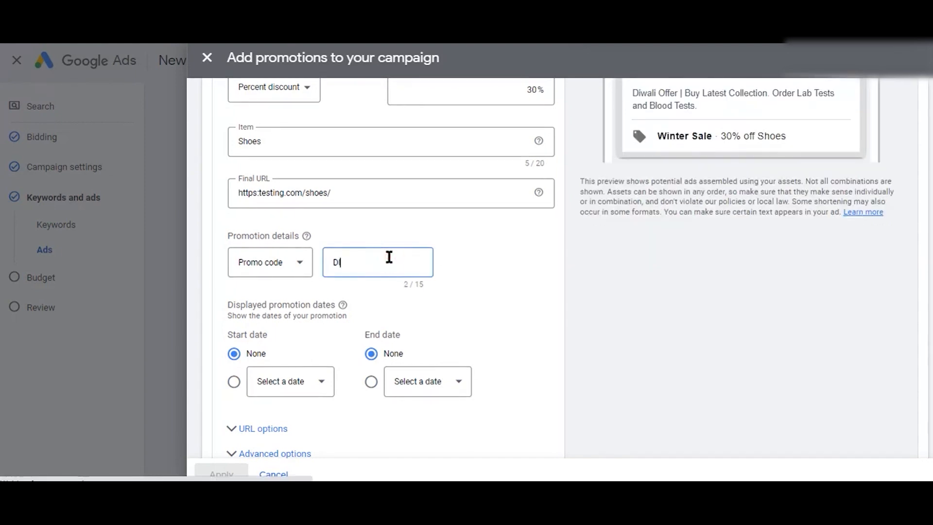
{"action": "type", "text": "WALI"}
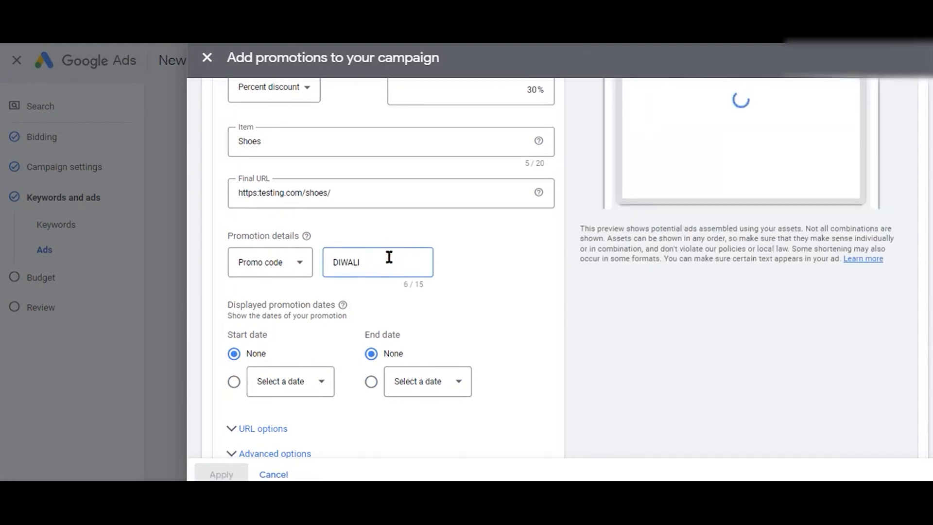
{"action": "type", "text": "30"}
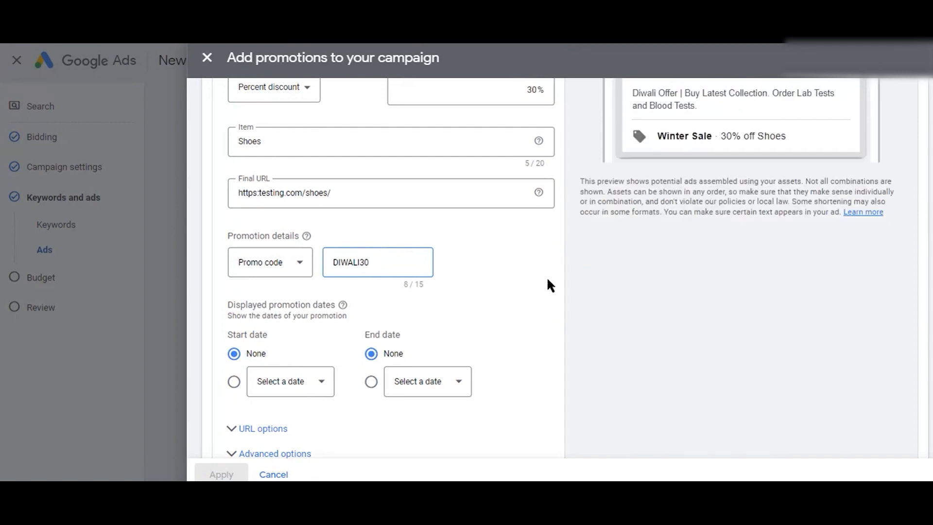
- Reset the promotion details to None
{"action": "left_click", "coordinate": [301, 267]}
{"action": "left_click", "coordinate": [262, 269]}
{"action": "left_click", "coordinate": [464, 241]}
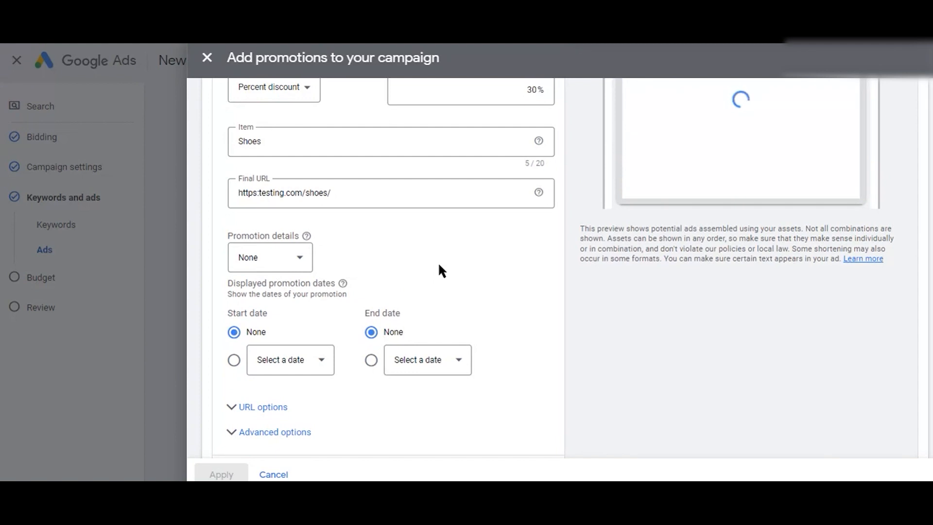
- Limit the promotion to orders over ₹500 in the promotion details
{"action": "left_click", "coordinate": [298, 261]}
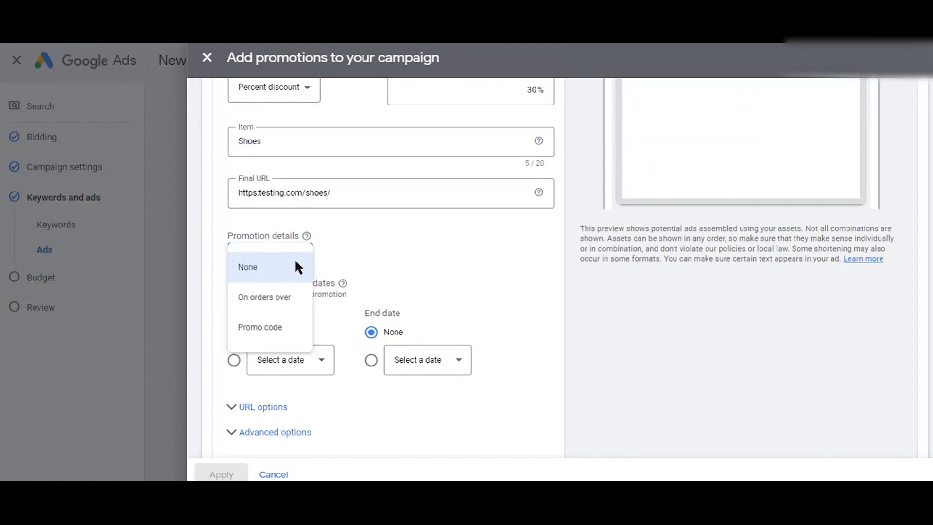
{"action": "left_click", "coordinate": [278, 299]}
{"action": "left_click", "coordinate": [386, 258]}
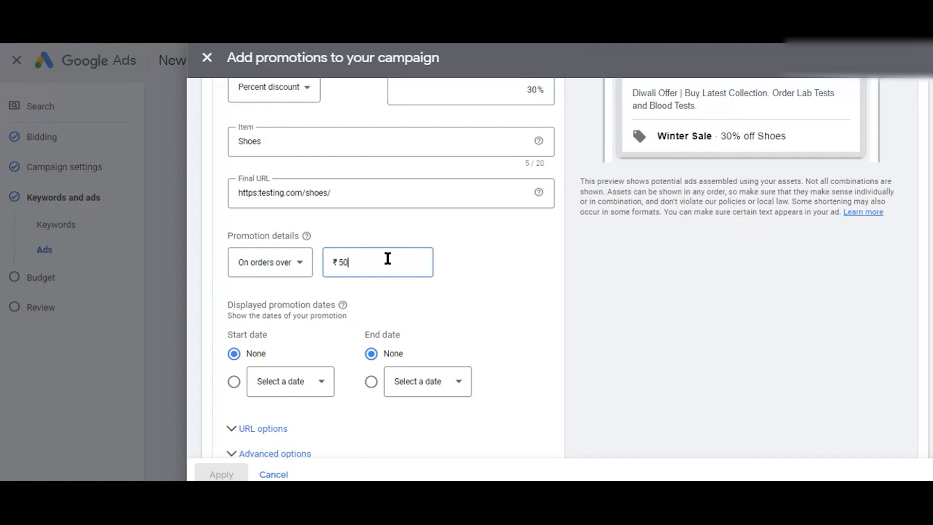
{"action": "type", "text": "500"}
{"action": "left_click", "coordinate": [548, 276]}
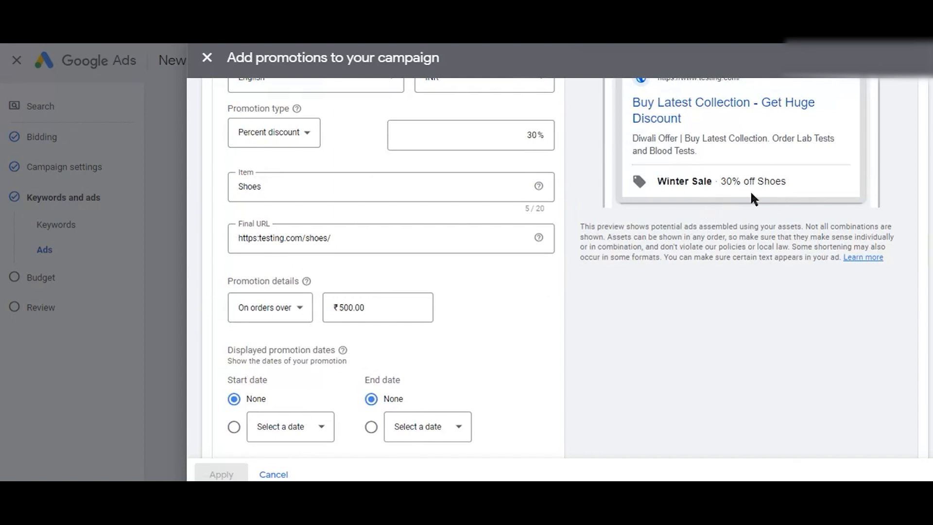
- Set the displayed promotion dates to start on Oct 24, 2023 and end on Oct 25, 2023
{"action": "scroll", "coordinate": [479, 360], "scroll_direction": "down", "scroll_amount": 2}
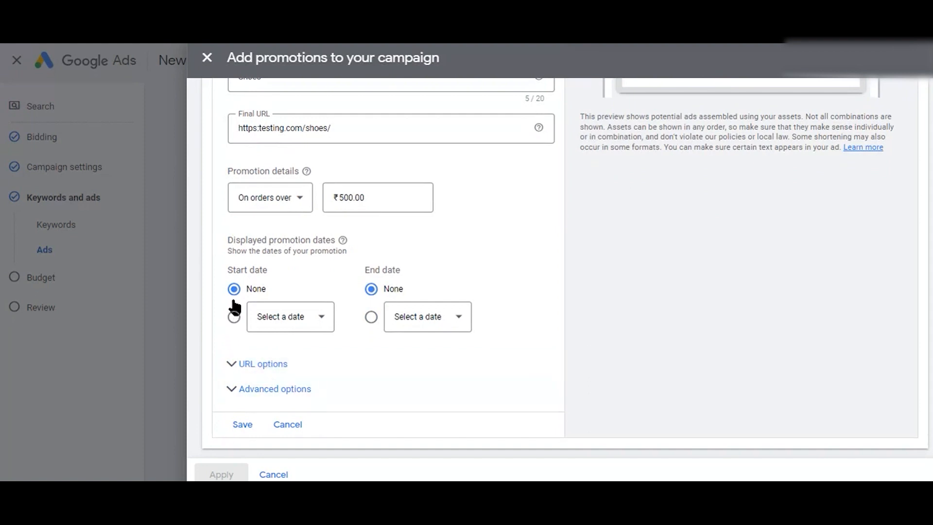
{"action": "left_click", "coordinate": [317, 325]}
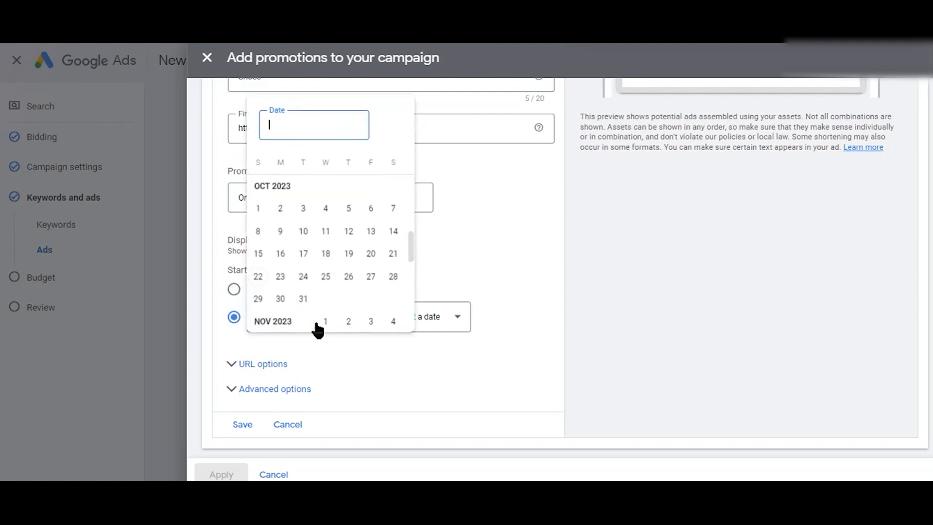
{"action": "left_click", "coordinate": [304, 276]}
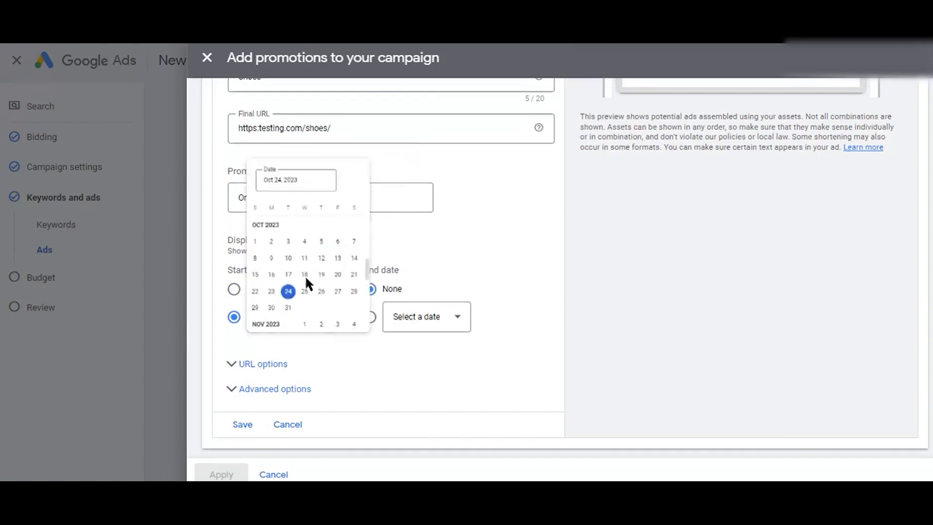
{"action": "left_click", "coordinate": [443, 316]}
{"action": "left_click", "coordinate": [472, 277]}
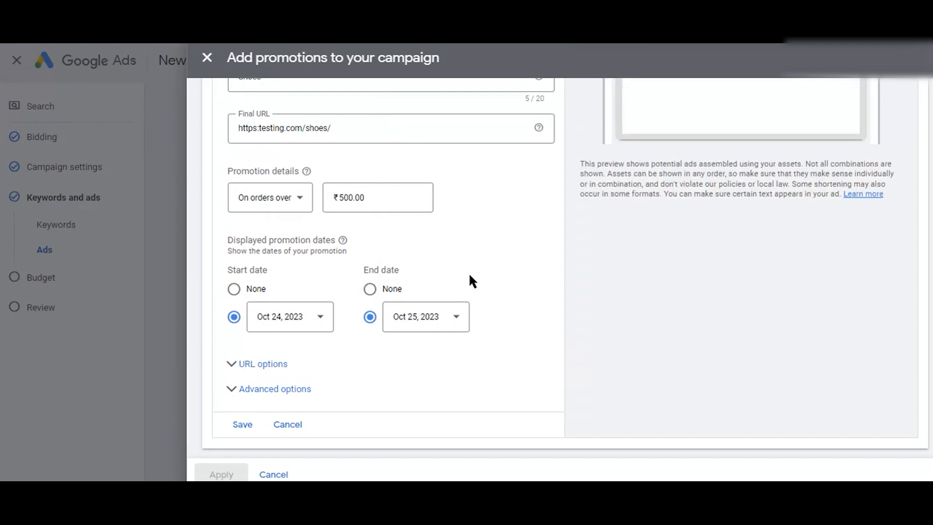
{"action": "scroll", "coordinate": [469, 276], "scroll_direction": "up", "scroll_amount": 4}
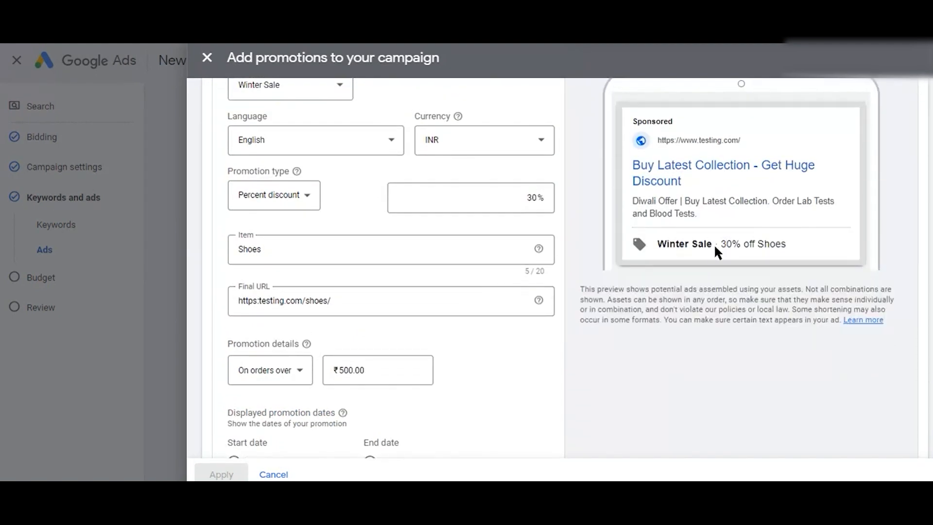
{"action": "scroll", "coordinate": [434, 405], "scroll_direction": "down", "scroll_amount": 4}
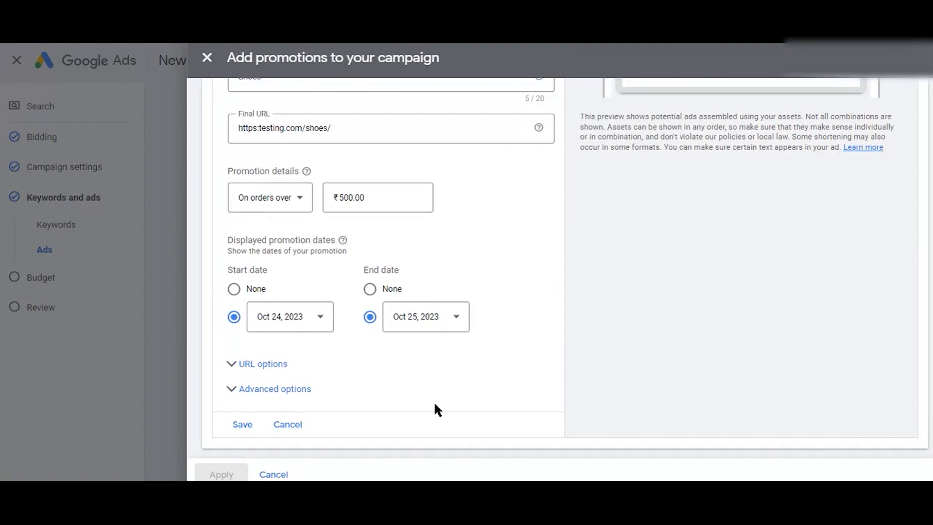
{"action": "scroll", "coordinate": [434, 404], "scroll_direction": "up", "scroll_amount": 3}
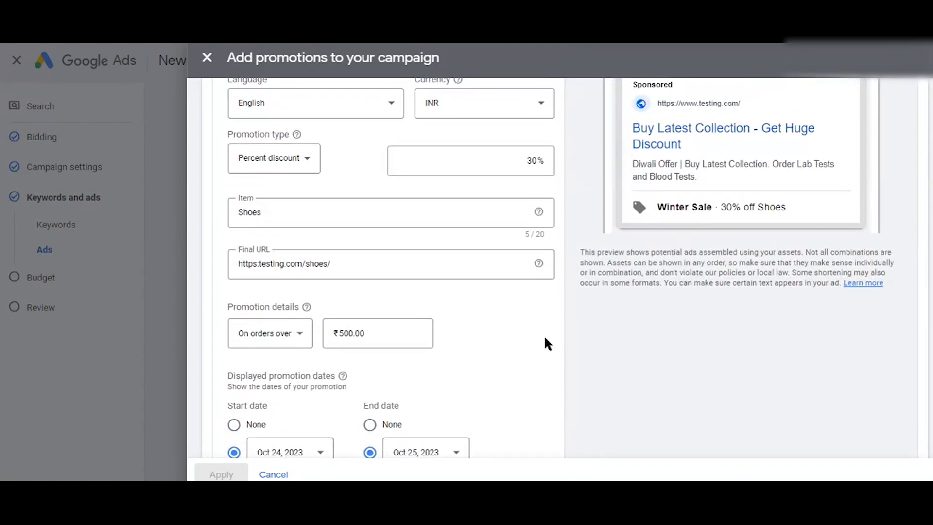
{"action": "scroll", "coordinate": [501, 381], "scroll_direction": "down", "scroll_amount": 3}
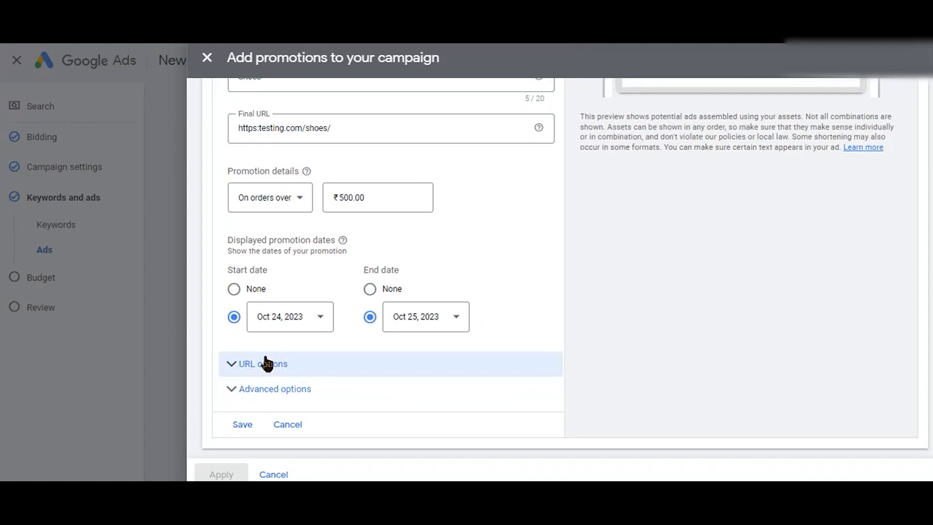
- Expand the promotion's URL options to examine the tracking and custom parameter fields, and collapse them again
{"action": "left_click", "coordinate": [252, 365]}
{"action": "scroll", "coordinate": [251, 367], "scroll_direction": "down", "scroll_amount": 3}
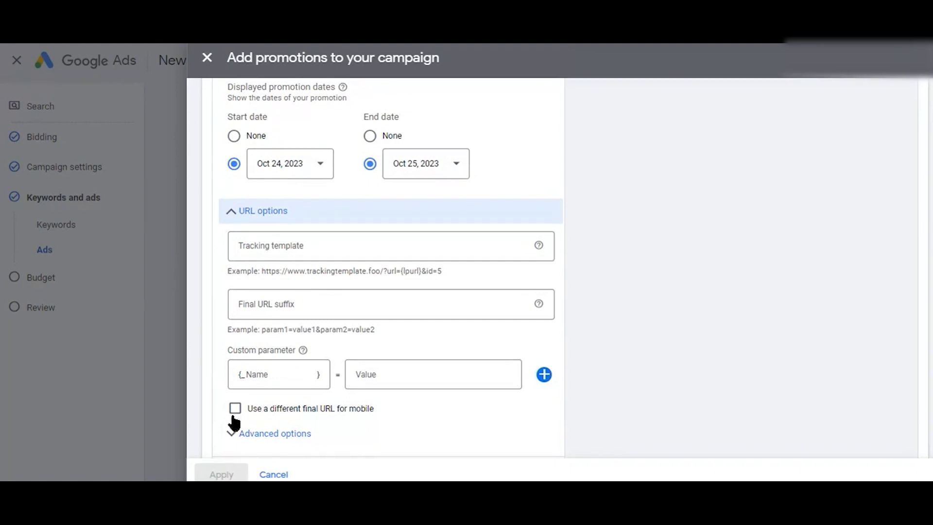
{"action": "left_click", "coordinate": [233, 210]}
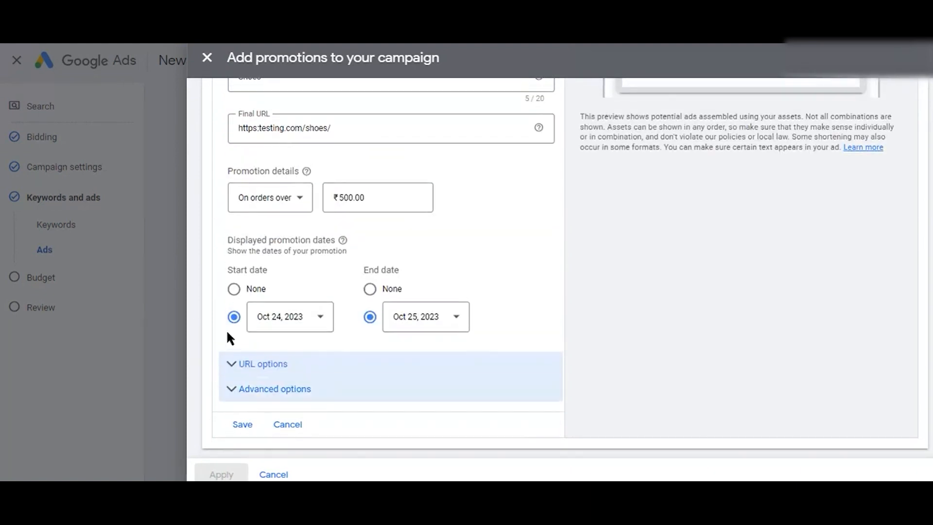
- Expand the promotion's advanced options and examine the asset scheduling dates and the available day choices
{"action": "left_click", "coordinate": [231, 390]}
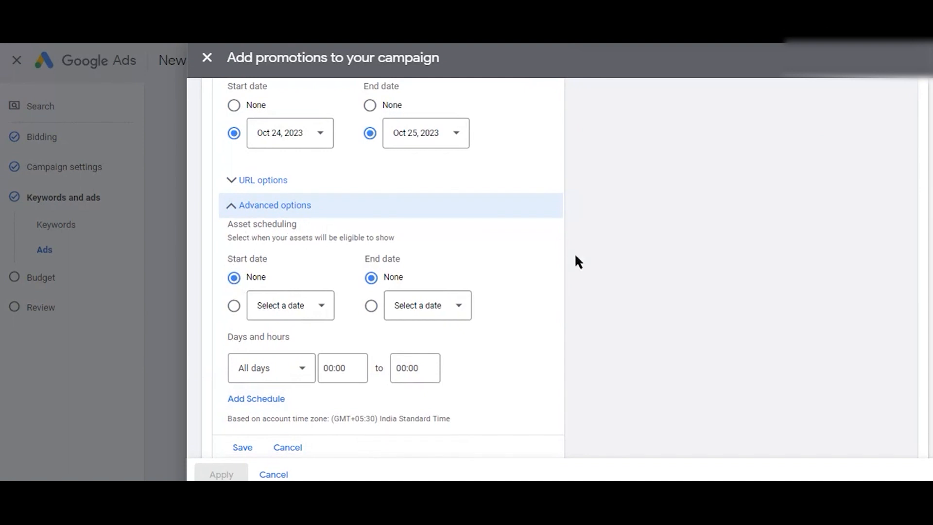
{"action": "scroll", "coordinate": [561, 305], "scroll_direction": "down", "scroll_amount": 1}
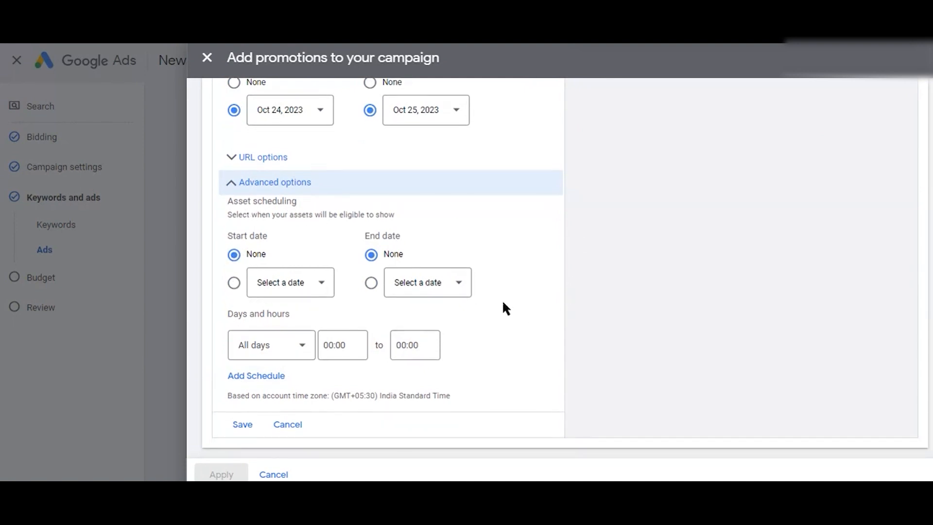
{"action": "scroll", "coordinate": [527, 305], "scroll_direction": "up", "scroll_amount": 8}
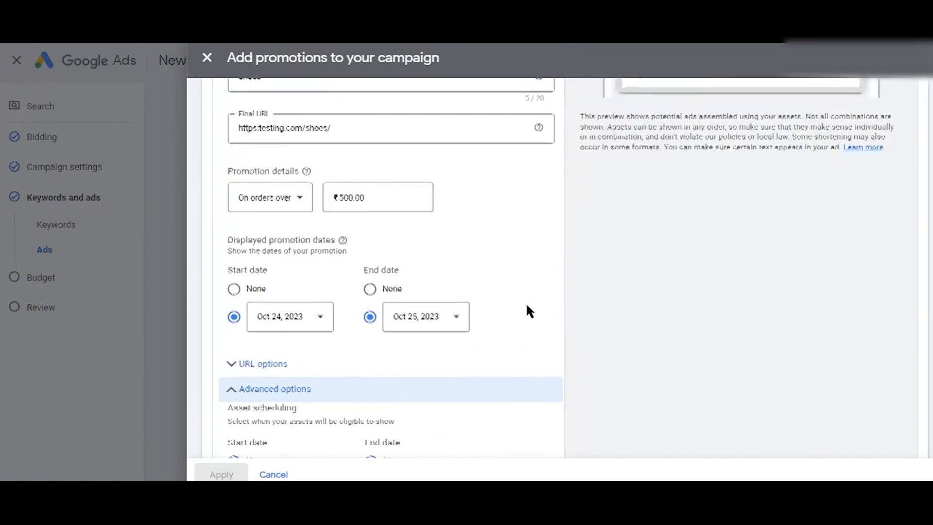
{"action": "scroll", "coordinate": [526, 306], "scroll_direction": "down", "scroll_amount": 8}
{"action": "scroll", "coordinate": [527, 305], "scroll_direction": "up", "scroll_amount": 10}
{"action": "scroll", "coordinate": [527, 310], "scroll_direction": "down", "scroll_amount": 10}
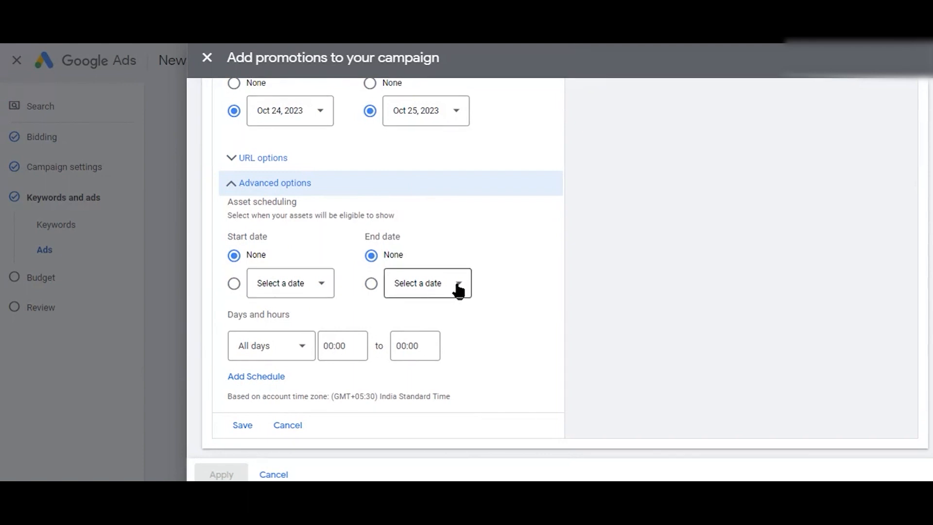
{"action": "left_click", "coordinate": [301, 345]}
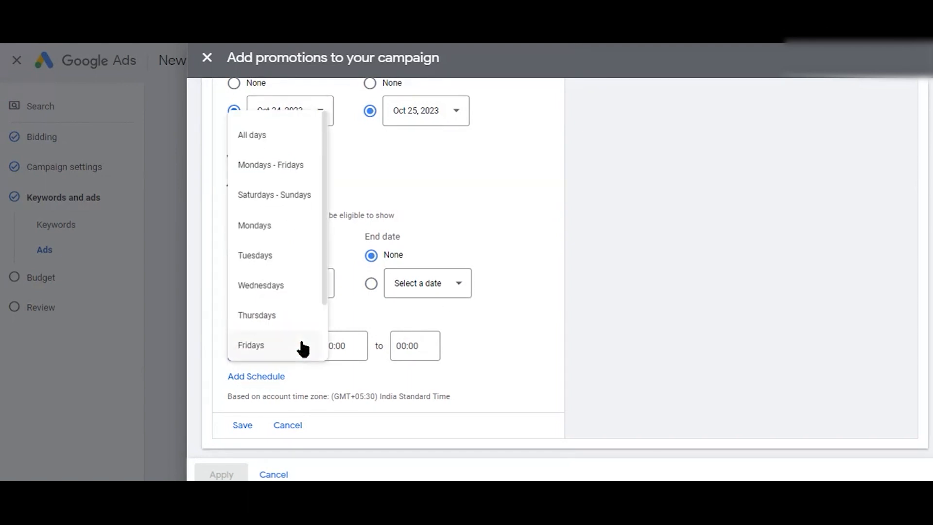
{"action": "left_click", "coordinate": [459, 354]}
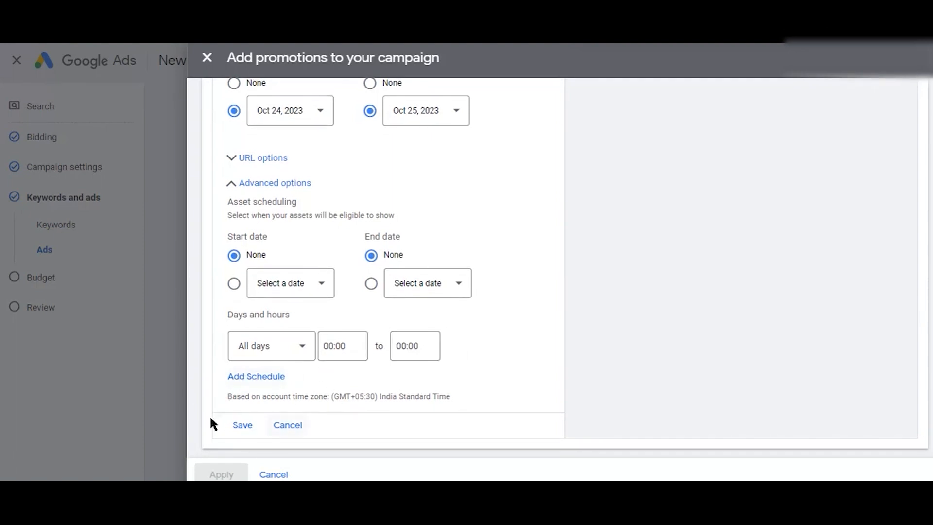
- Try to save the promotion, shortening its final URL to https:testing.com/shoes for another attempt
{"action": "left_click", "coordinate": [242, 426]}
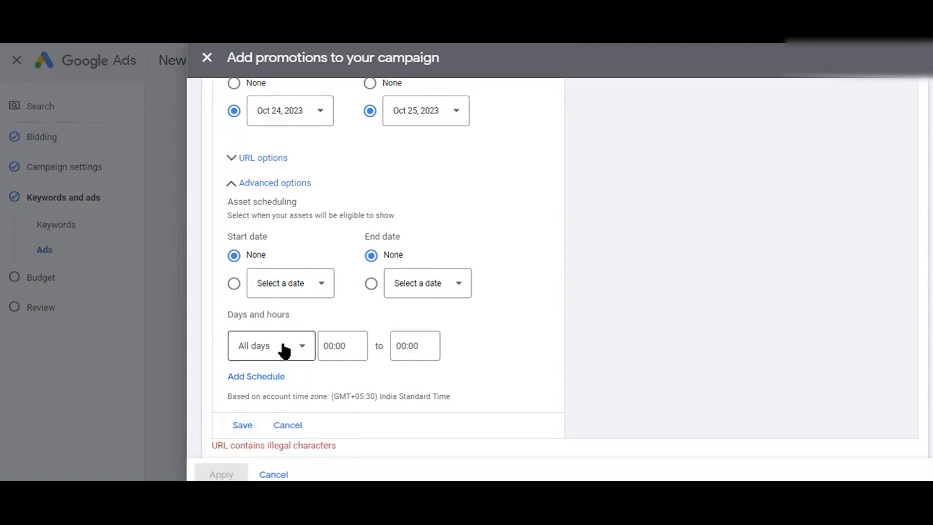
{"action": "scroll", "coordinate": [281, 348], "scroll_direction": "up", "scroll_amount": 8}
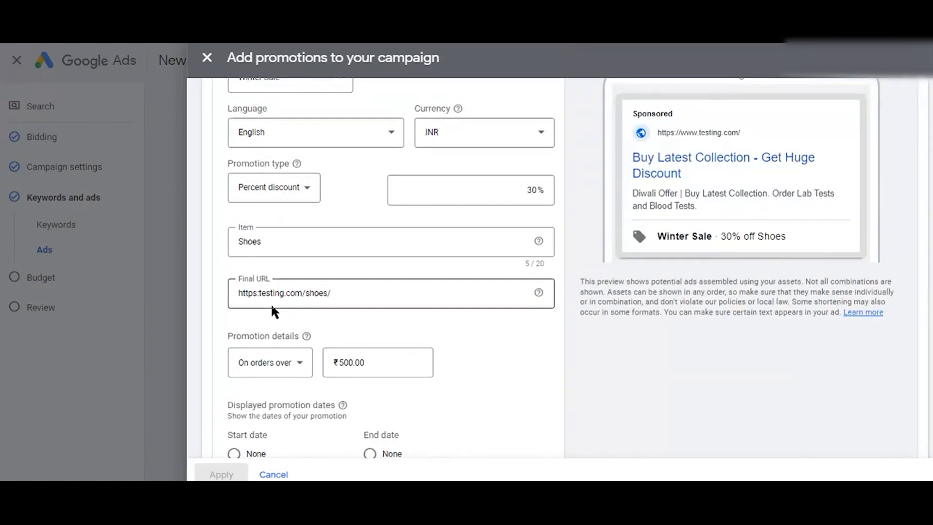
{"action": "scroll", "coordinate": [270, 302], "scroll_direction": "down", "scroll_amount": 8}
{"action": "scroll", "coordinate": [270, 302], "scroll_direction": "up", "scroll_amount": 10}
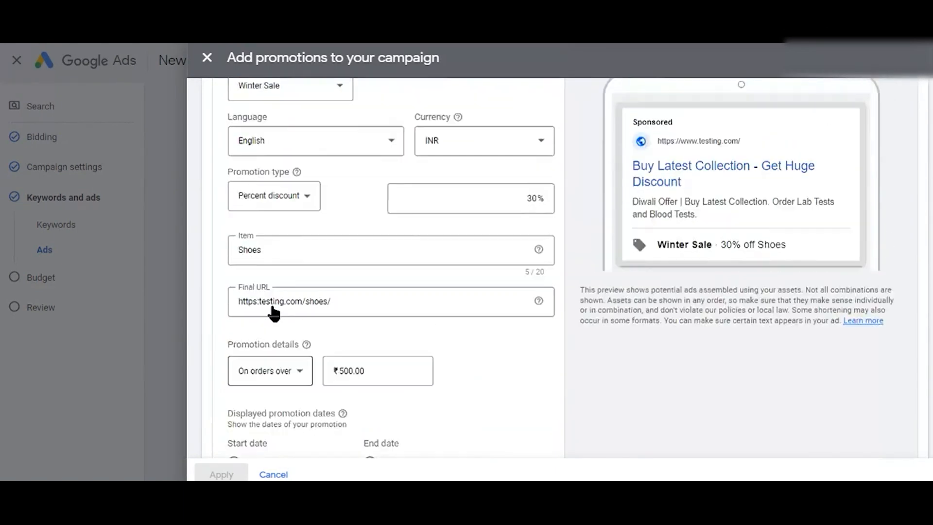
{"action": "left_click", "coordinate": [389, 392]}
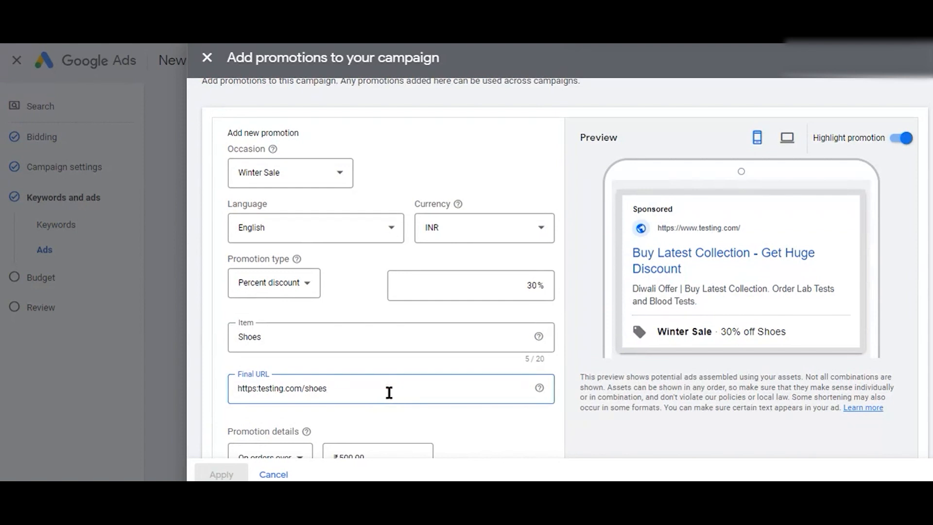
{"action": "scroll", "coordinate": [387, 391], "scroll_direction": "down", "scroll_amount": 10}
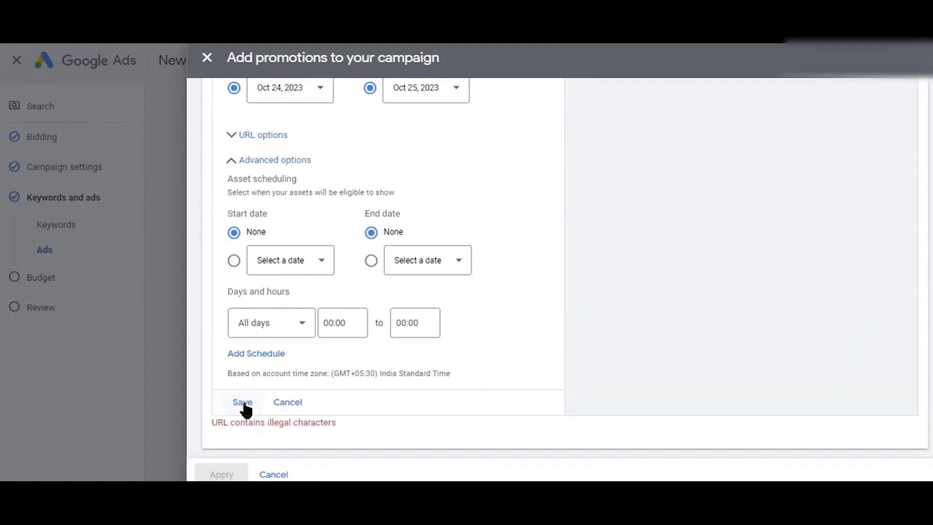
- Recheck the promotion's fields, try saving it once more, and cancel adding the promotion
{"action": "scroll", "coordinate": [245, 410], "scroll_direction": "up", "scroll_amount": 2}
{"action": "scroll", "coordinate": [242, 303], "scroll_direction": "up", "scroll_amount": 4}
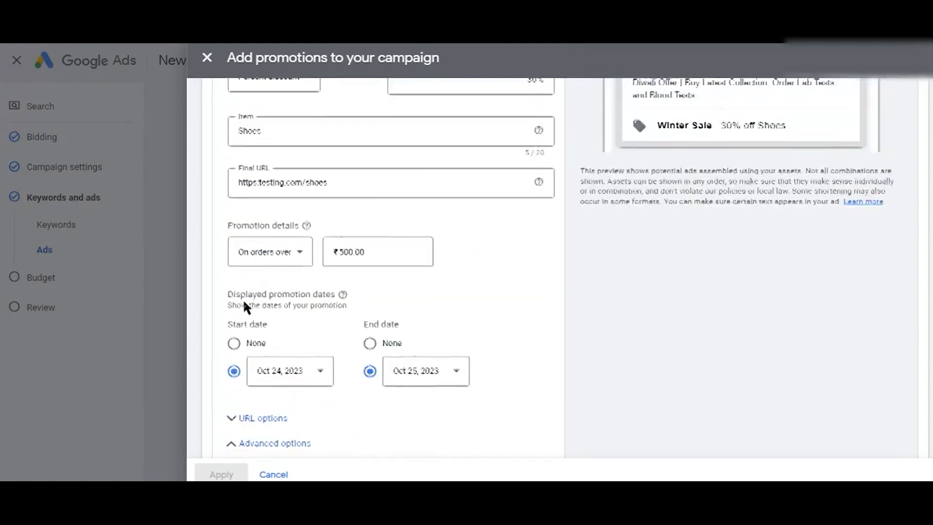
{"action": "scroll", "coordinate": [244, 303], "scroll_direction": "up", "scroll_amount": 5}
{"action": "scroll", "coordinate": [244, 302], "scroll_direction": "down", "scroll_amount": 3}
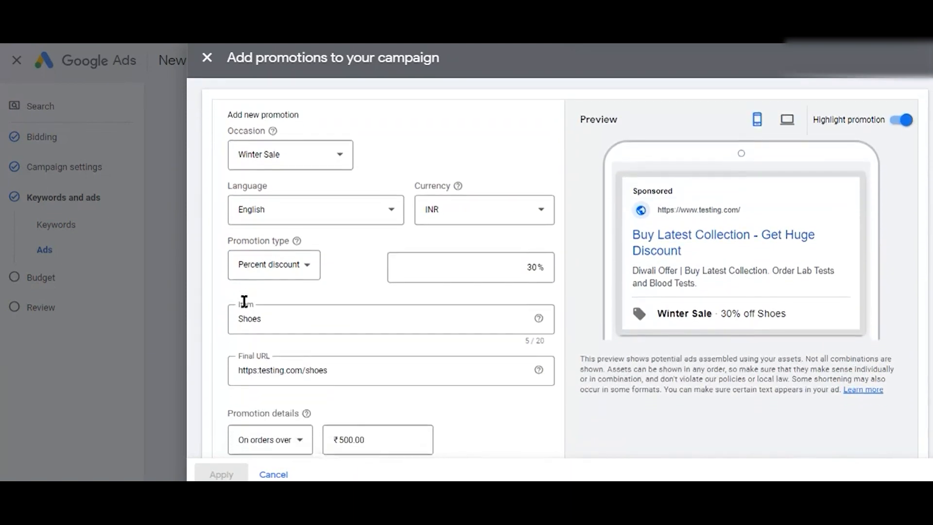
{"action": "left_click", "coordinate": [381, 262]}
{"action": "scroll", "coordinate": [315, 217], "scroll_direction": "up", "scroll_amount": 3}
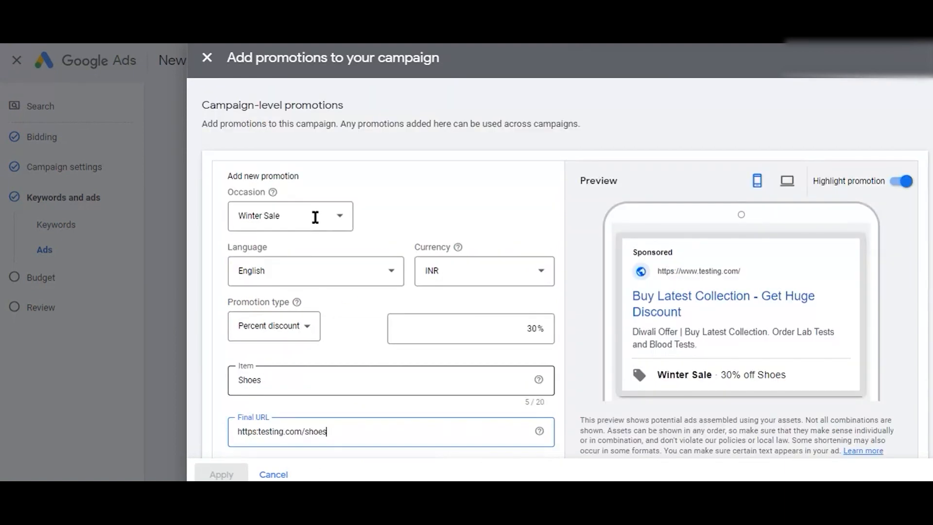
{"action": "scroll", "coordinate": [315, 217], "scroll_direction": "down", "scroll_amount": 4}
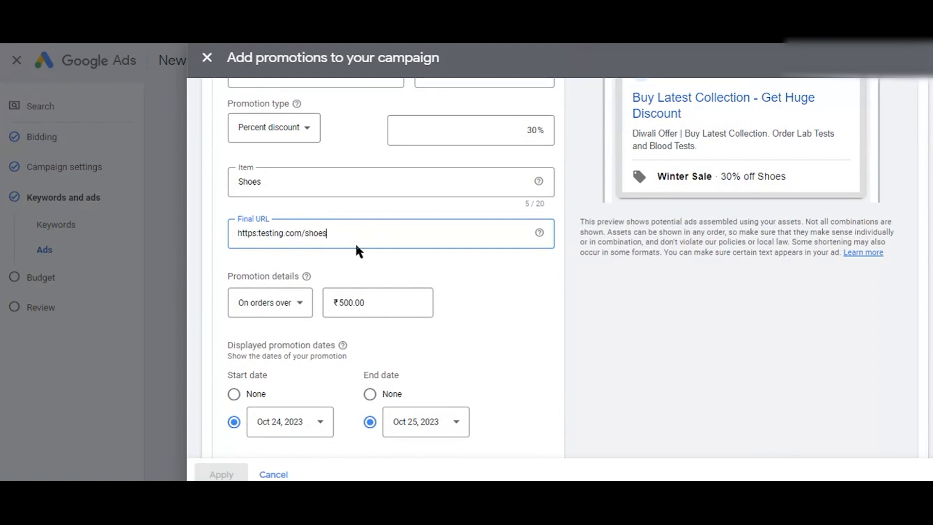
{"action": "scroll", "coordinate": [358, 252], "scroll_direction": "up", "scroll_amount": 4}
{"action": "scroll", "coordinate": [359, 252], "scroll_direction": "down", "scroll_amount": 9}
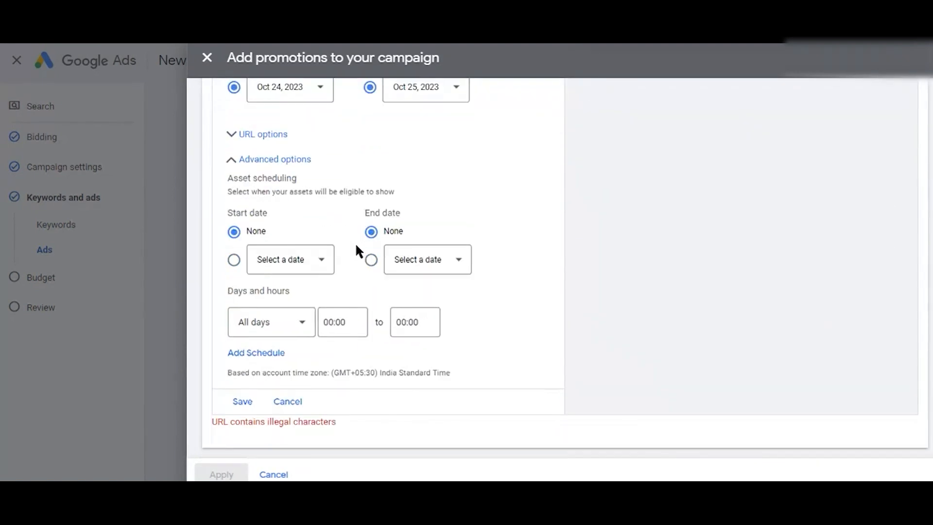
{"action": "left_click", "coordinate": [241, 403]}
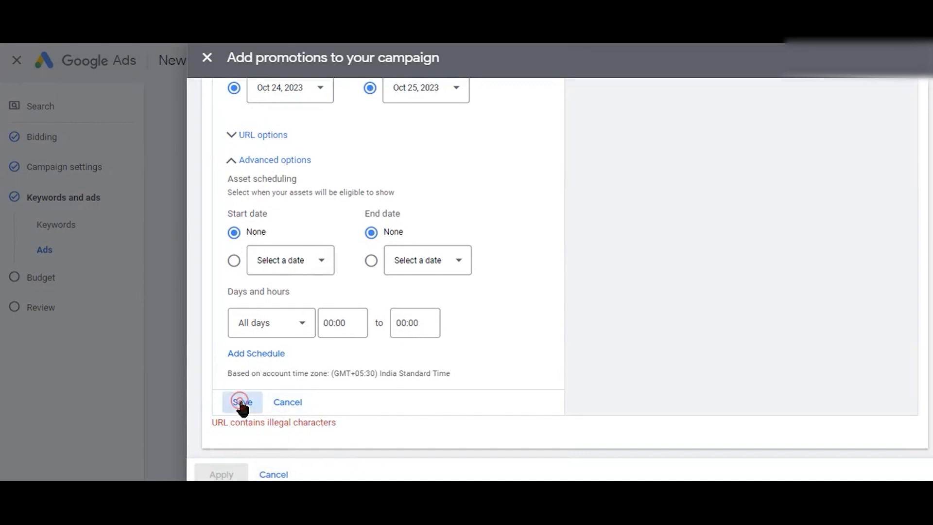
{"action": "left_click", "coordinate": [282, 476]}
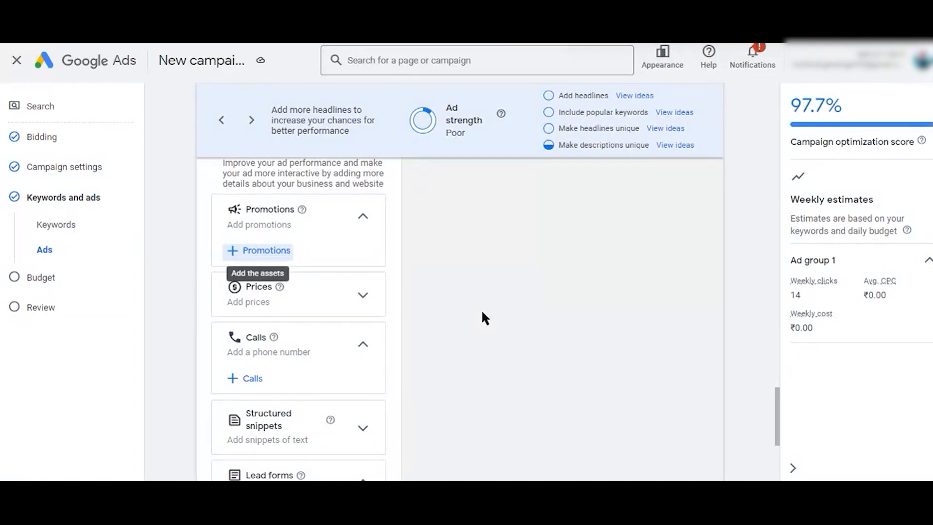
- Expand the Prices asset section and open the form for adding a new price to the campaign
{"action": "scroll", "coordinate": [485, 318], "scroll_direction": "down", "scroll_amount": 1}
{"action": "scroll", "coordinate": [307, 222], "scroll_direction": "up", "scroll_amount": 1}
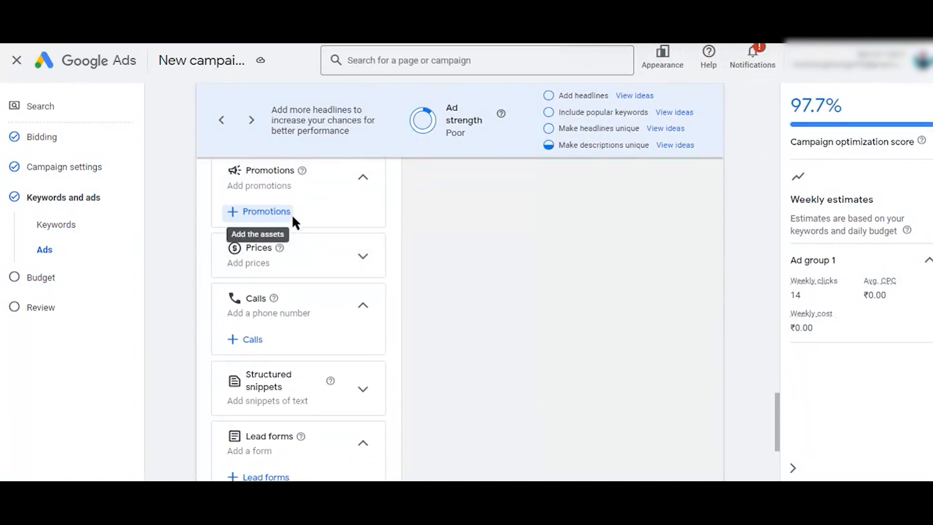
{"action": "left_click", "coordinate": [362, 252]}
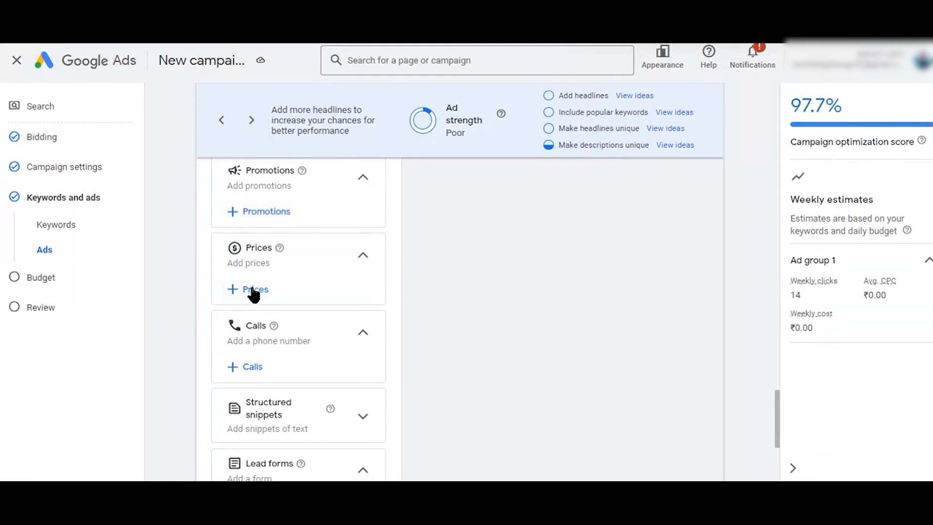
{"action": "left_click", "coordinate": [251, 288]}
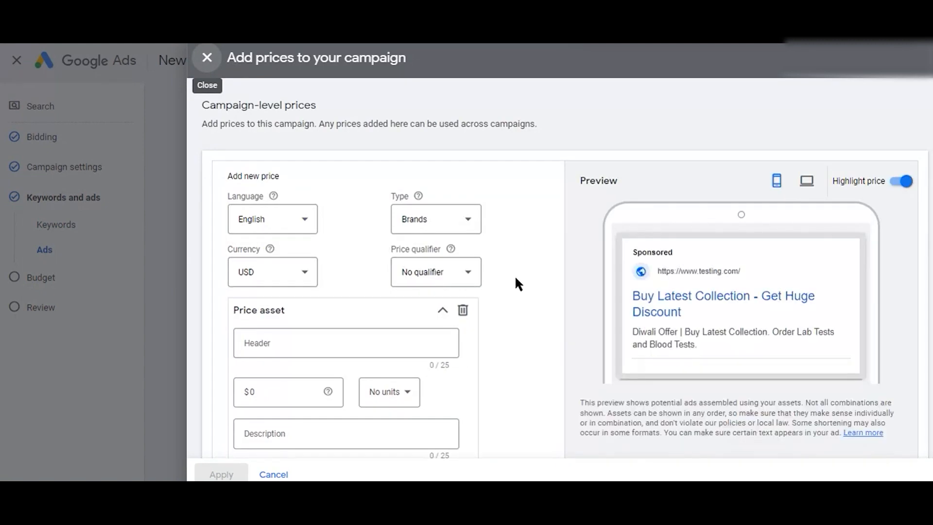
{"action": "scroll", "coordinate": [514, 275], "scroll_direction": "down", "scroll_amount": 1}
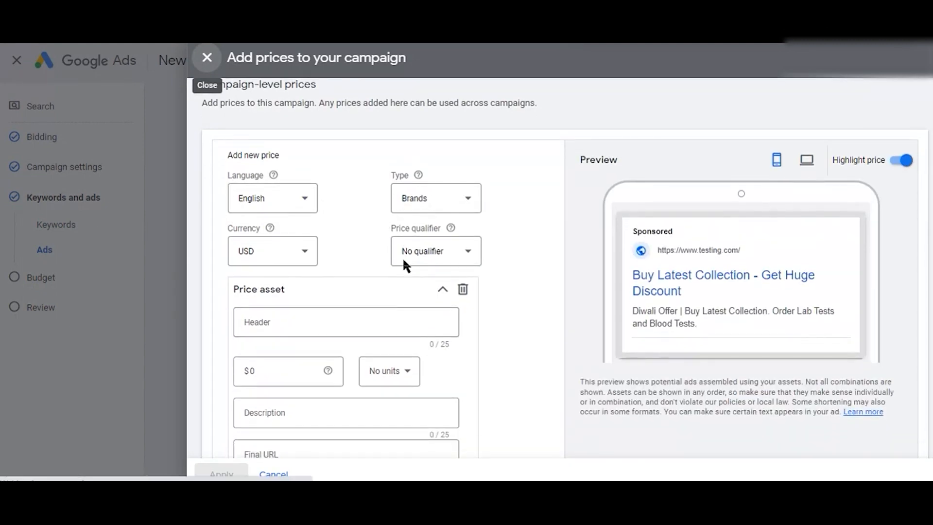
{"action": "scroll", "coordinate": [334, 223], "scroll_direction": "down", "scroll_amount": 2}
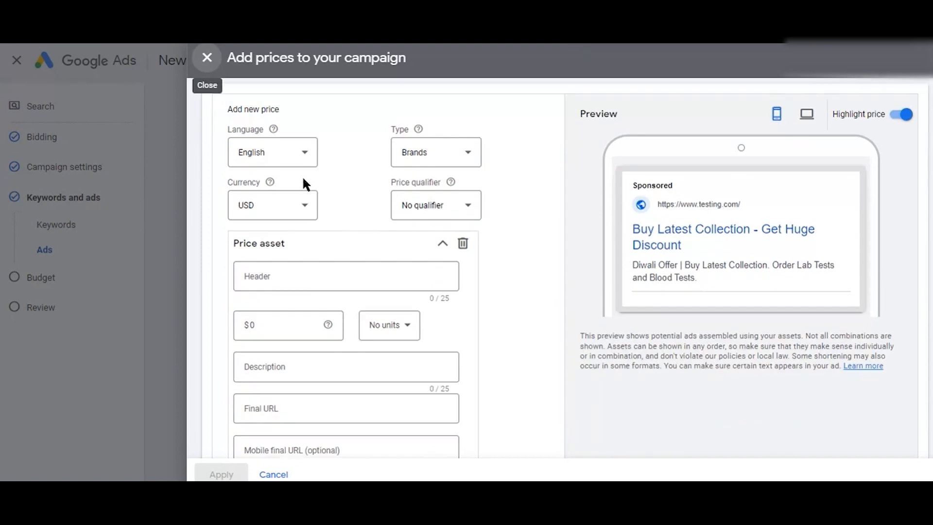
- Set the new price's language to English and its type to Locations
{"action": "left_click", "coordinate": [306, 163]}
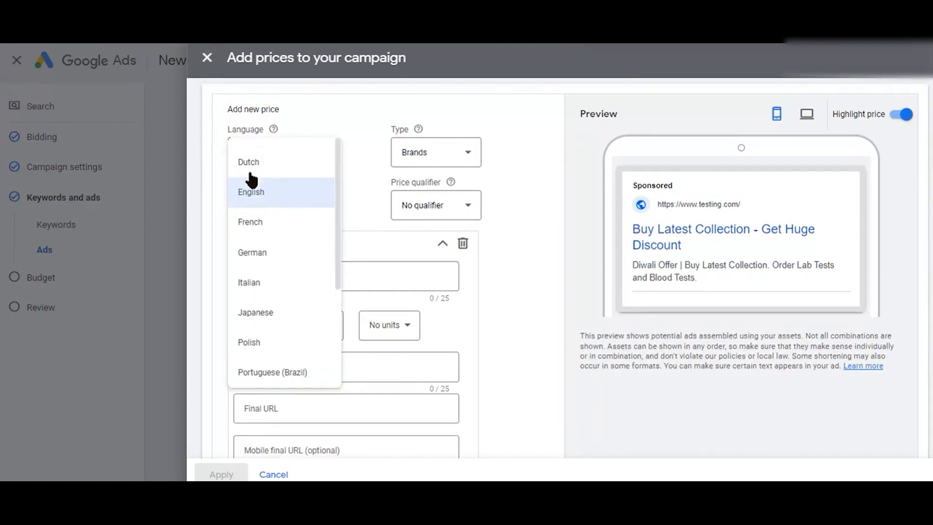
{"action": "left_click", "coordinate": [265, 197]}
{"action": "left_click", "coordinate": [478, 152]}
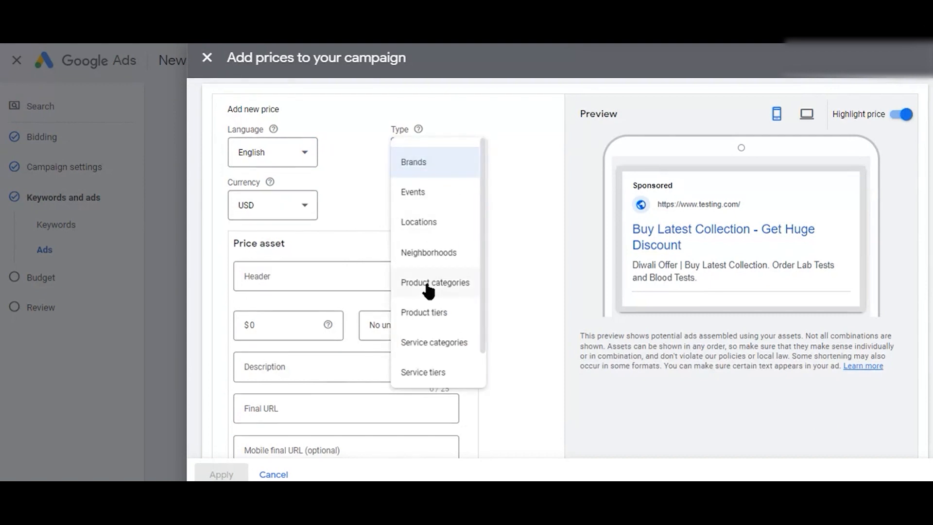
{"action": "scroll", "coordinate": [427, 289], "scroll_direction": "down", "scroll_amount": 1}
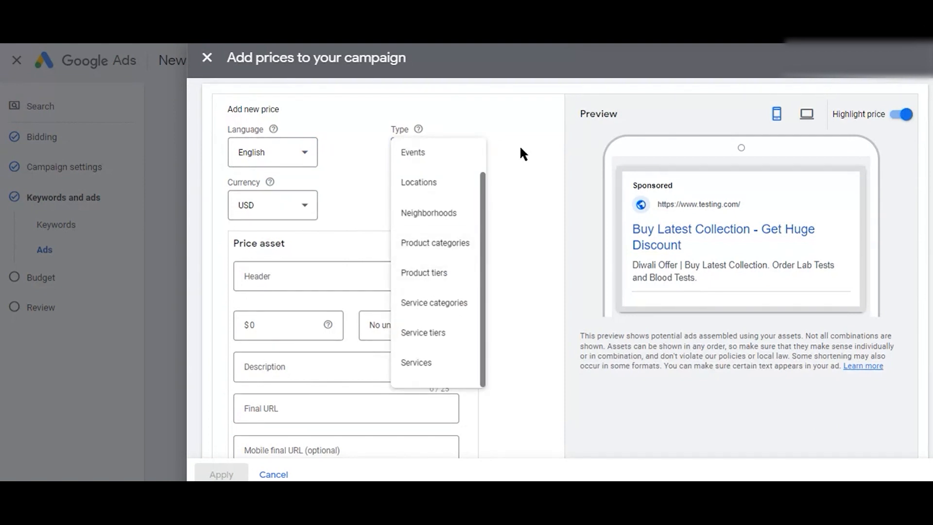
{"action": "left_click", "coordinate": [429, 189]}
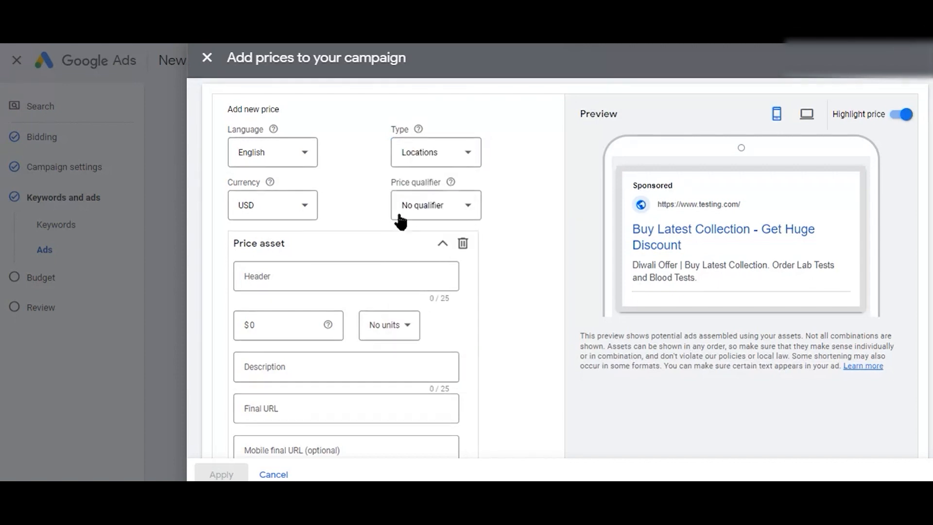
- Set the new price's currency to INR and its price qualifier to From
{"action": "scroll", "coordinate": [333, 263], "scroll_direction": "down", "scroll_amount": 1}
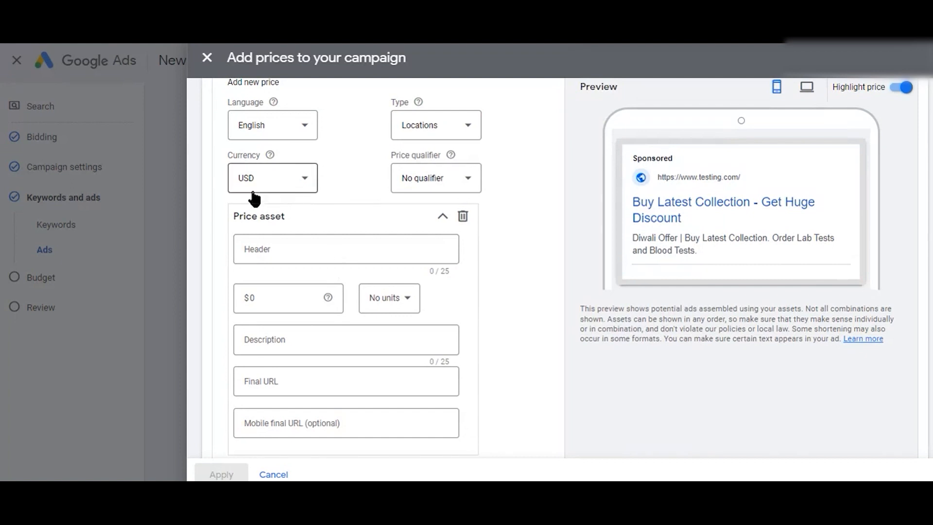
{"action": "left_click", "coordinate": [298, 181]}
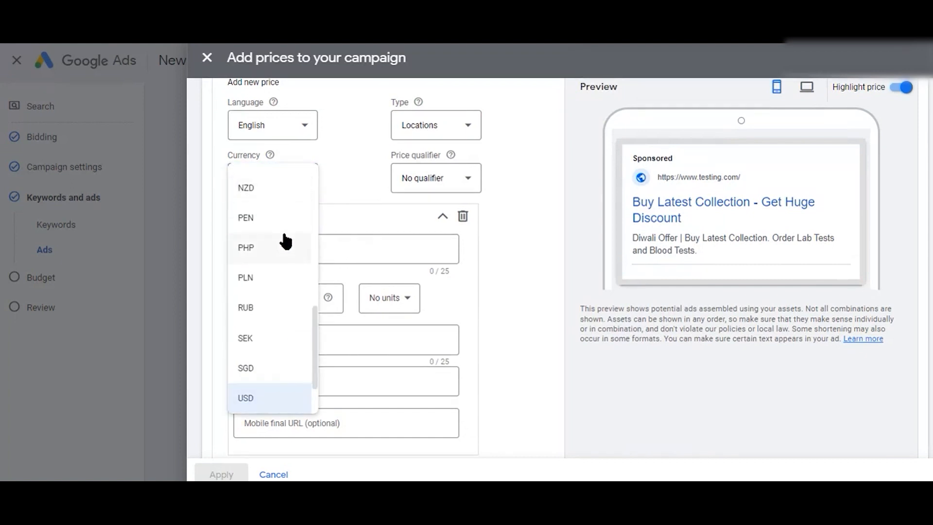
{"action": "scroll", "coordinate": [286, 242], "scroll_direction": "up", "scroll_amount": 2}
{"action": "left_click", "coordinate": [259, 183]}
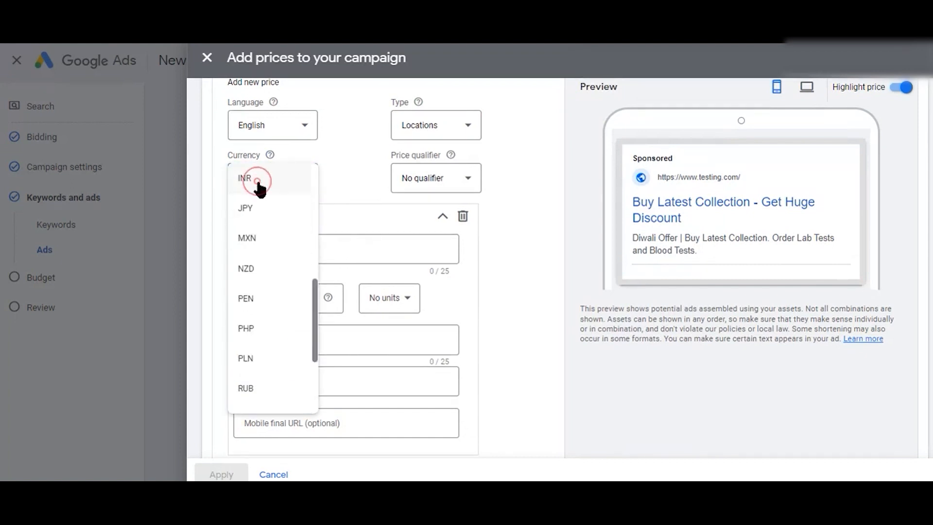
{"action": "left_click", "coordinate": [464, 185]}
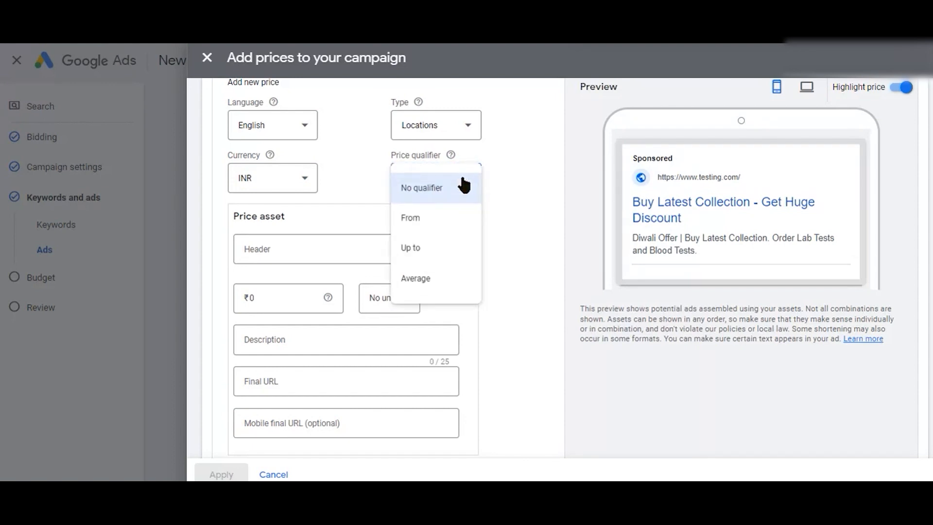
{"action": "left_click", "coordinate": [422, 217]}
- Set the first price asset's amount to ₹500 with the unit Per day
{"action": "left_click", "coordinate": [313, 300]}
{"action": "type", "text": "500"}
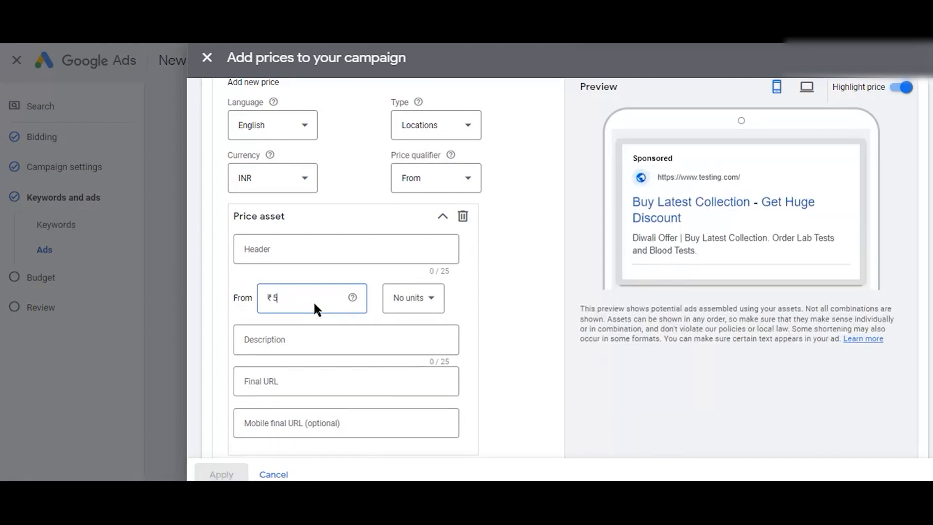
{"action": "left_click", "coordinate": [466, 294]}
{"action": "left_click", "coordinate": [434, 303]}
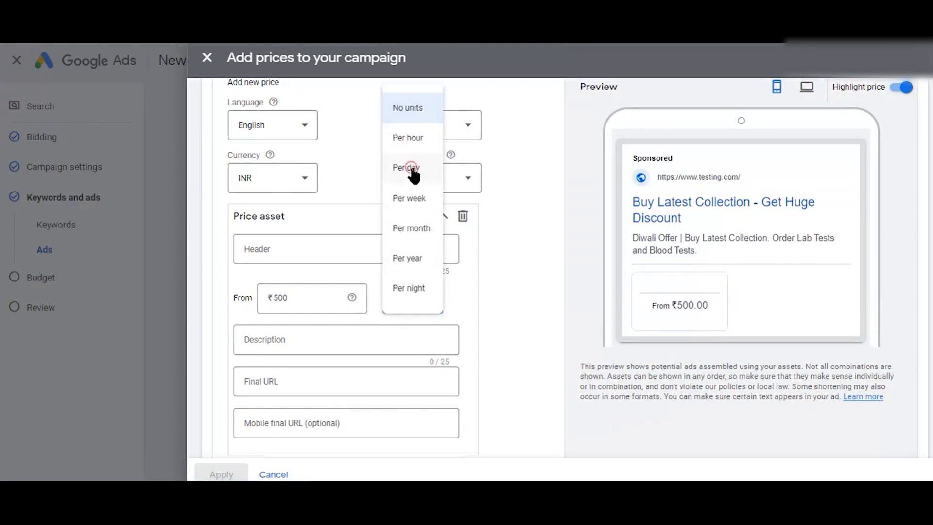
{"action": "left_click", "coordinate": [412, 170]}
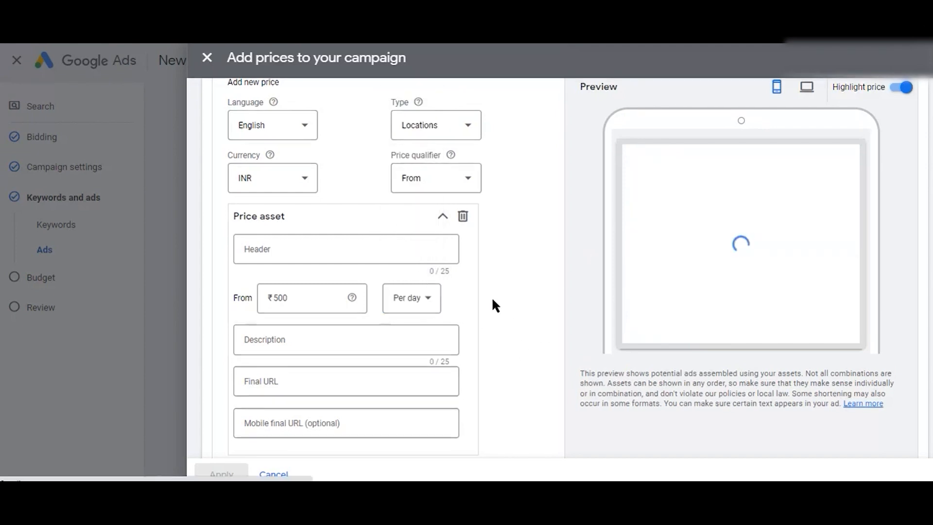
- Enter "Buy Latest Collection" as the first price asset's description
{"action": "scroll", "coordinate": [494, 304], "scroll_direction": "down", "scroll_amount": 1}
{"action": "left_click", "coordinate": [328, 298]}
{"action": "type", "text": "Buy Latest Collection"}
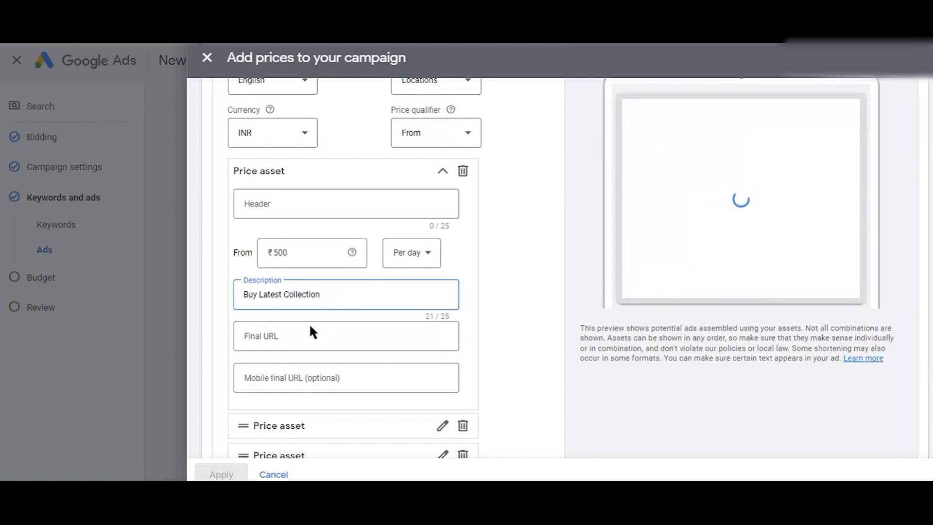
- Examine the first price asset's final URL and mobile final URL fields, the additional price assets and the ad preview
{"action": "left_click", "coordinate": [302, 335]}
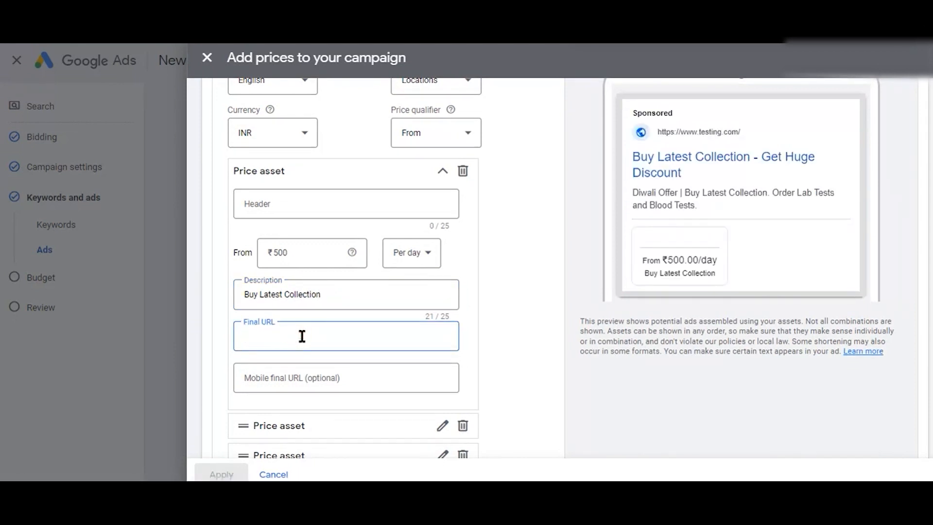
{"action": "scroll", "coordinate": [302, 335], "scroll_direction": "down", "scroll_amount": 1}
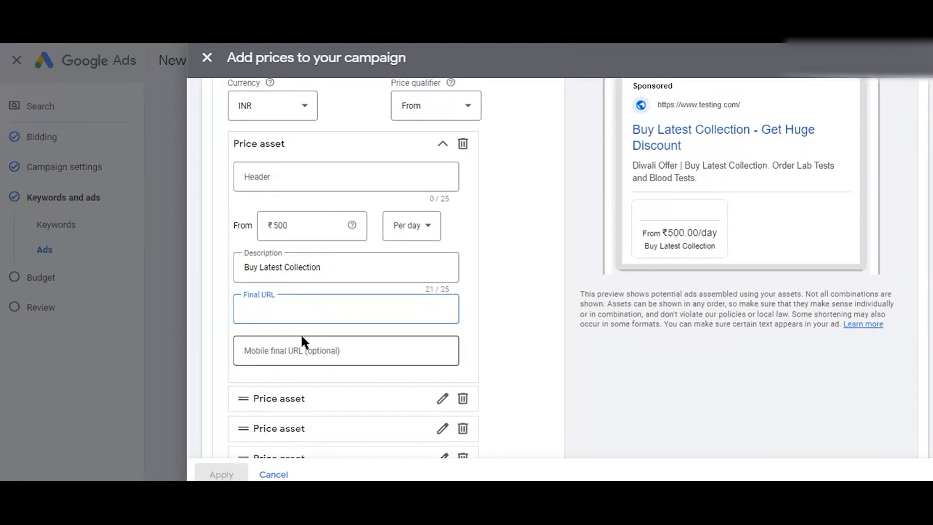
{"action": "scroll", "coordinate": [302, 335], "scroll_direction": "up", "scroll_amount": 2}
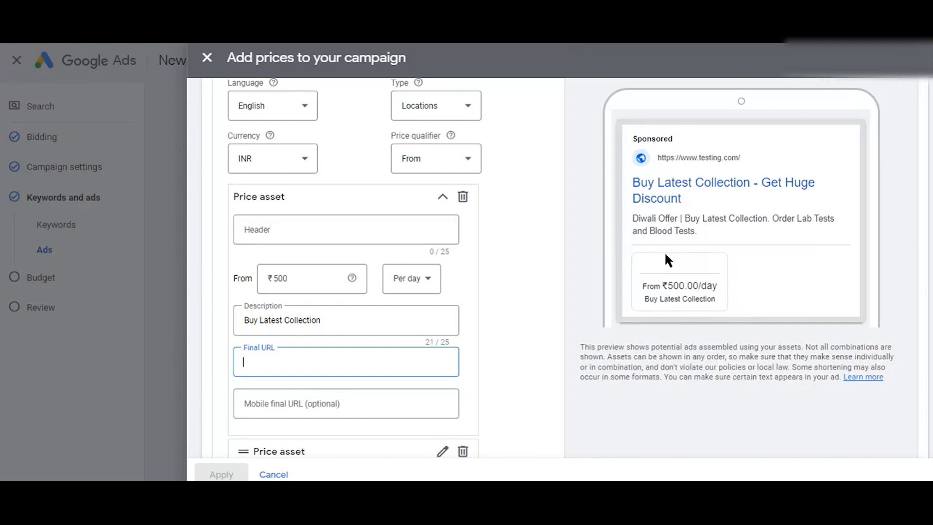
{"action": "scroll", "coordinate": [456, 248], "scroll_direction": "up", "scroll_amount": 2}
{"action": "scroll", "coordinate": [457, 248], "scroll_direction": "down", "scroll_amount": 2}
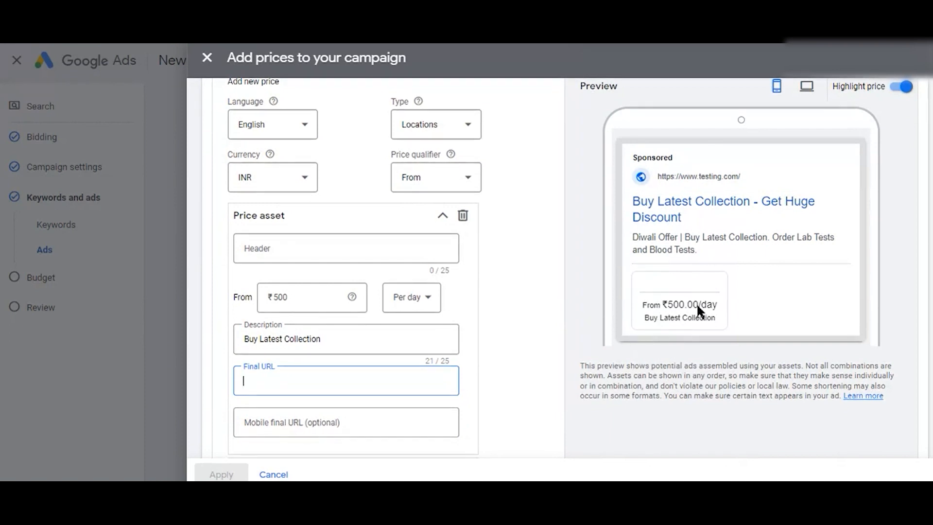
{"action": "scroll", "coordinate": [566, 319], "scroll_direction": "down", "scroll_amount": 2}
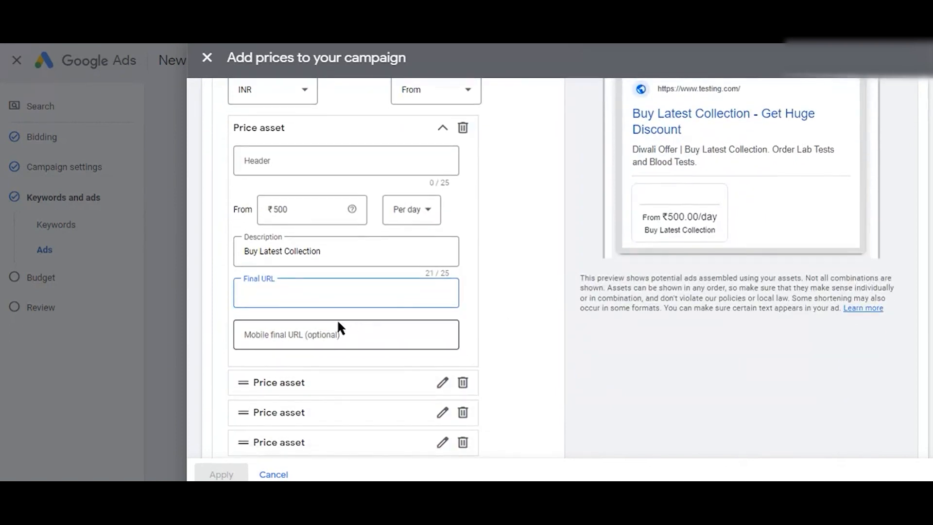
{"action": "scroll", "coordinate": [389, 287], "scroll_direction": "down", "scroll_amount": 1}
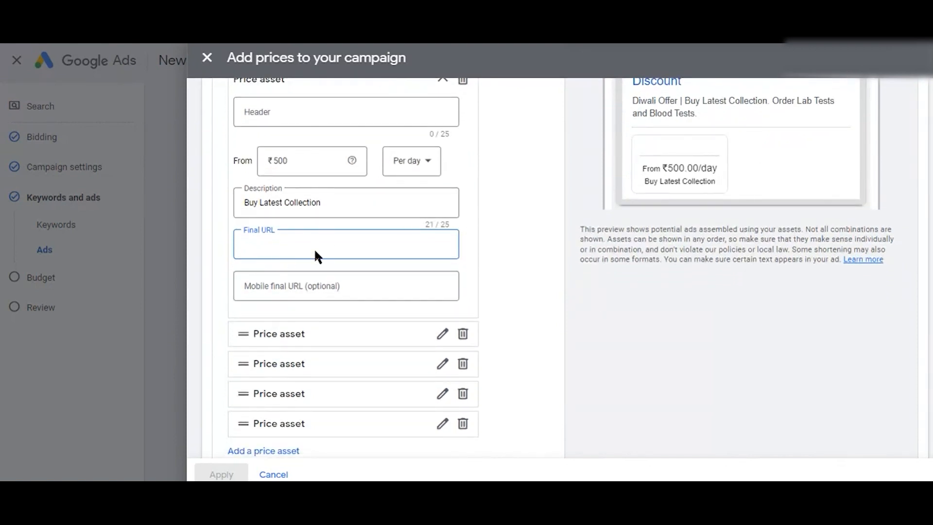
{"action": "scroll", "coordinate": [314, 252], "scroll_direction": "down", "scroll_amount": 1}
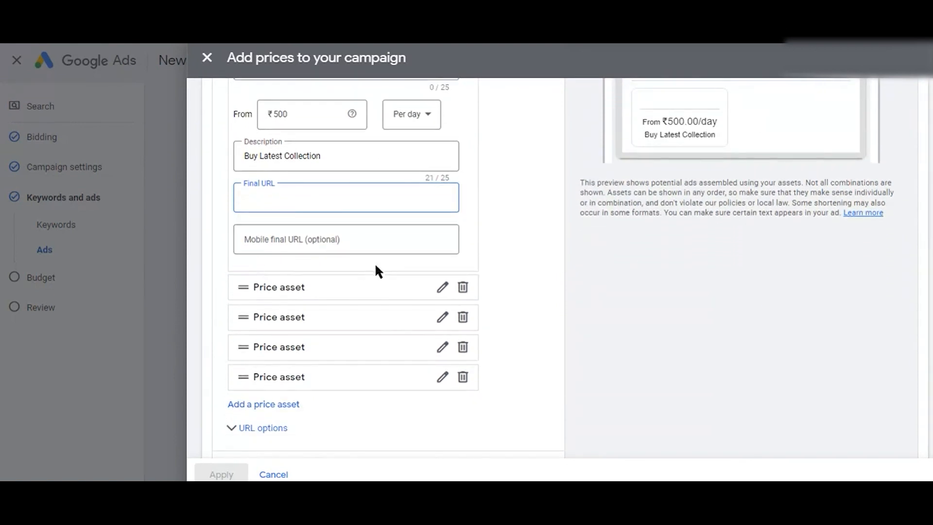
{"action": "left_click", "coordinate": [285, 237]}
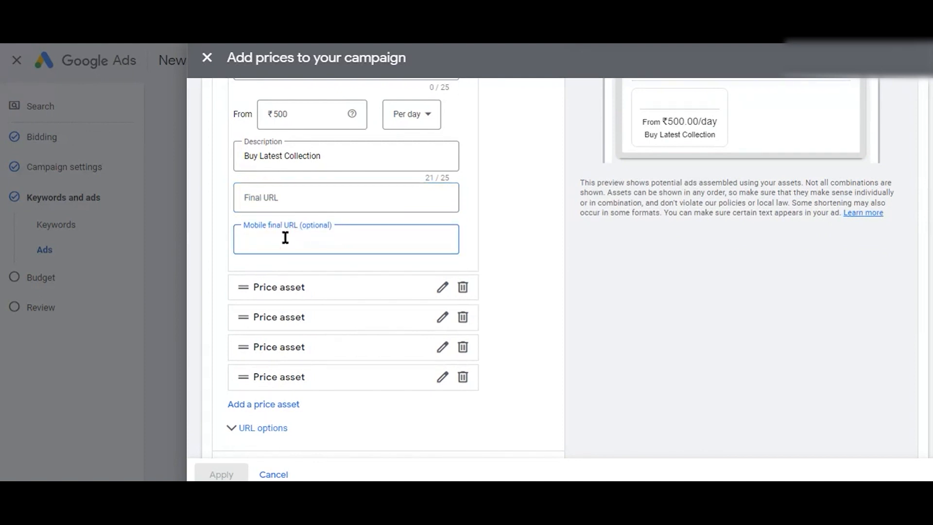
{"action": "left_click", "coordinate": [530, 208]}
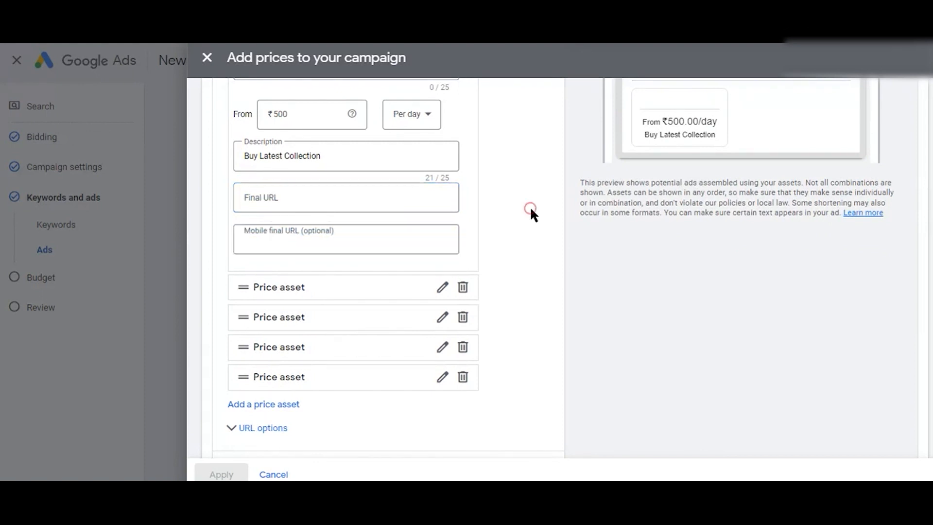
{"action": "left_click", "coordinate": [340, 246]}
{"action": "scroll", "coordinate": [340, 246], "scroll_direction": "down", "scroll_amount": 1}
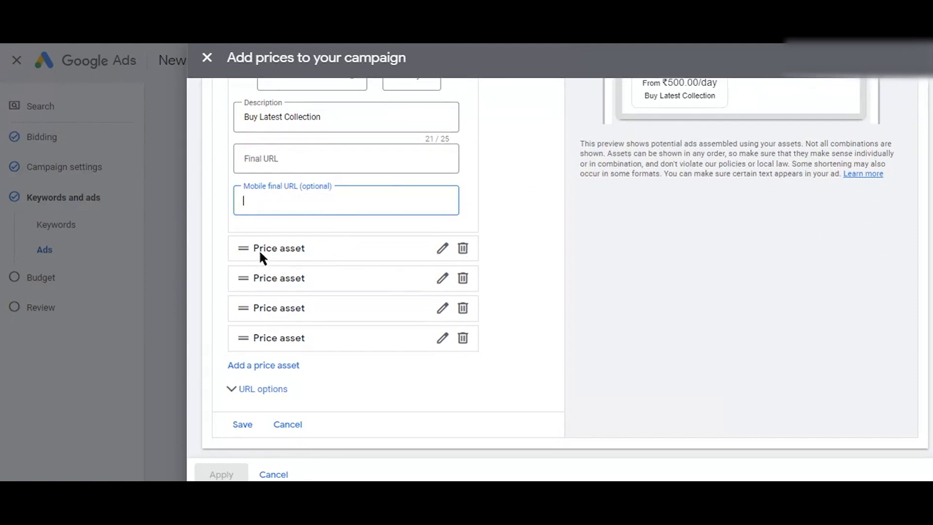
{"action": "scroll", "coordinate": [343, 262], "scroll_direction": "up", "scroll_amount": 6}
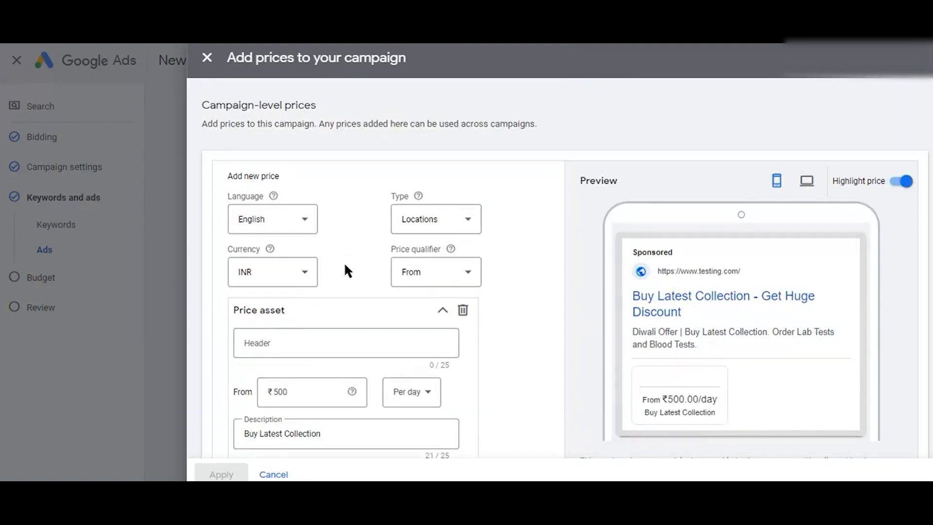
{"action": "scroll", "coordinate": [346, 268], "scroll_direction": "down", "scroll_amount": 6}
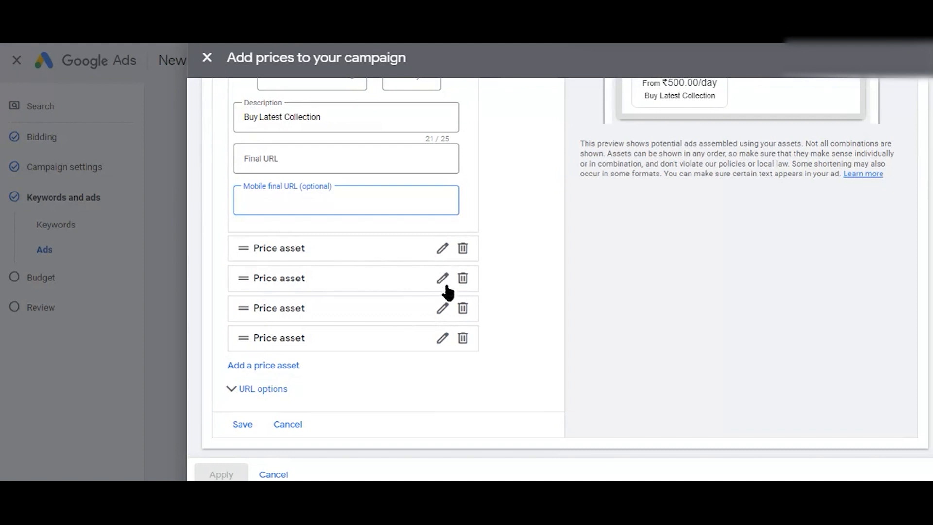
- Discard the new price and close the campaign's price form
{"action": "left_click", "coordinate": [289, 428]}
{"action": "left_click", "coordinate": [208, 61]}
- Start a new call asset for the campaign and set its phone number's country to India
{"action": "scroll", "coordinate": [415, 409], "scroll_direction": "down", "scroll_amount": 2}
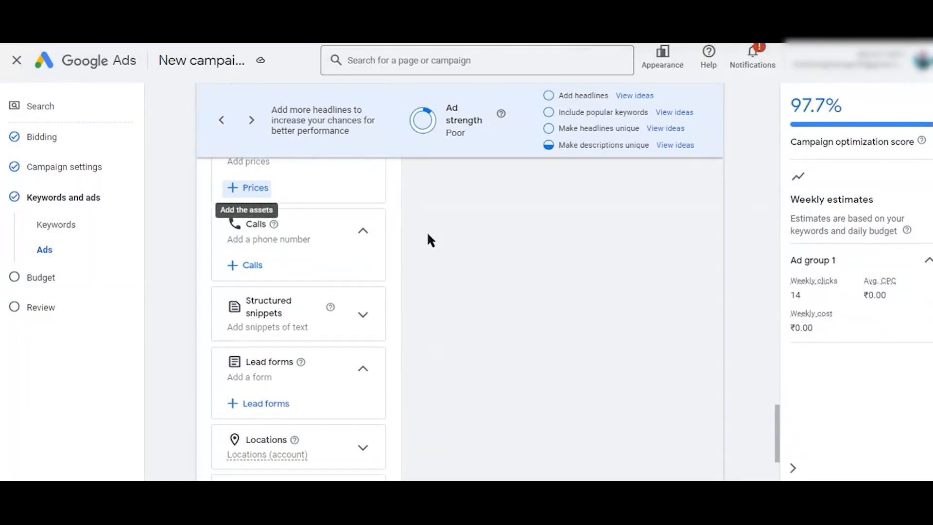
{"action": "left_click", "coordinate": [252, 267]}
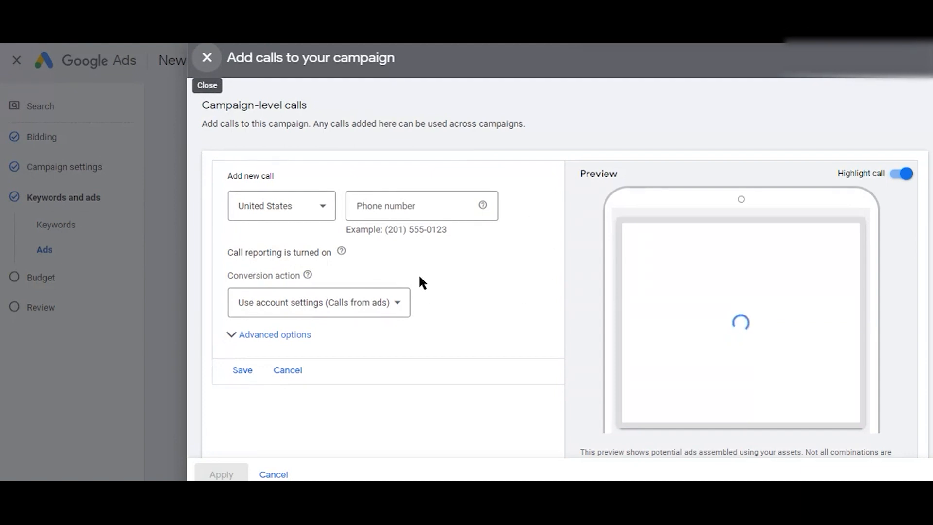
{"action": "left_click", "coordinate": [327, 211]}
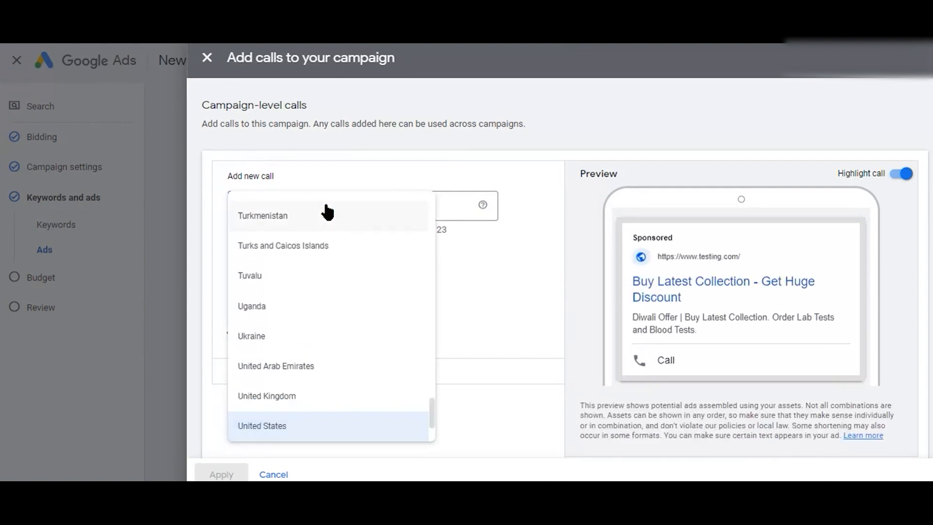
{"action": "scroll", "coordinate": [326, 212], "scroll_direction": "down", "scroll_amount": 3}
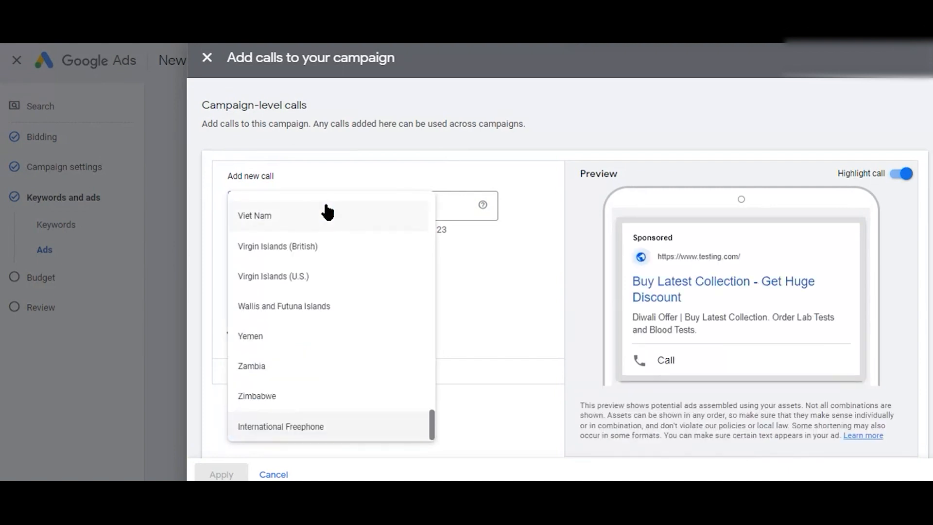
{"action": "key", "text": "i"}
{"action": "key", "text": "i"}
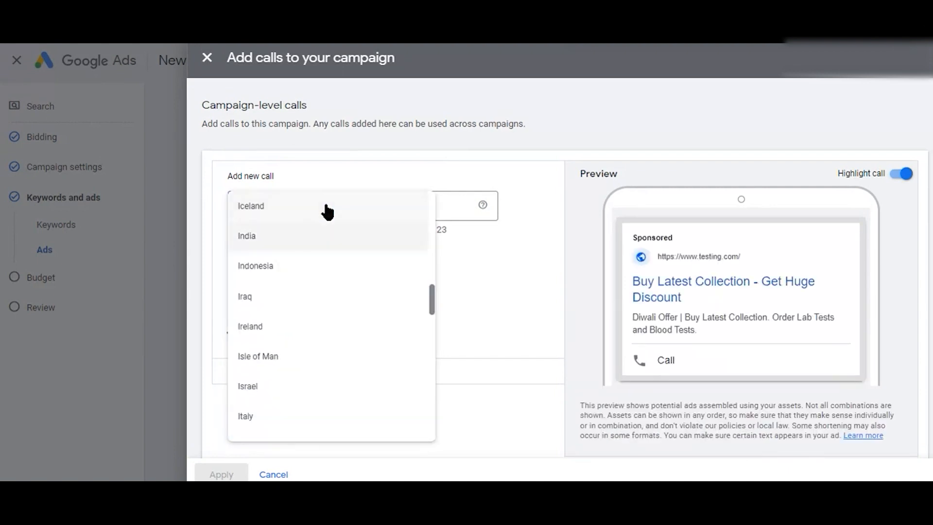
{"action": "left_click", "coordinate": [263, 239]}
- Enter the business phone number for the call asset and close the call form without saving
{"action": "left_click", "coordinate": [432, 218]}
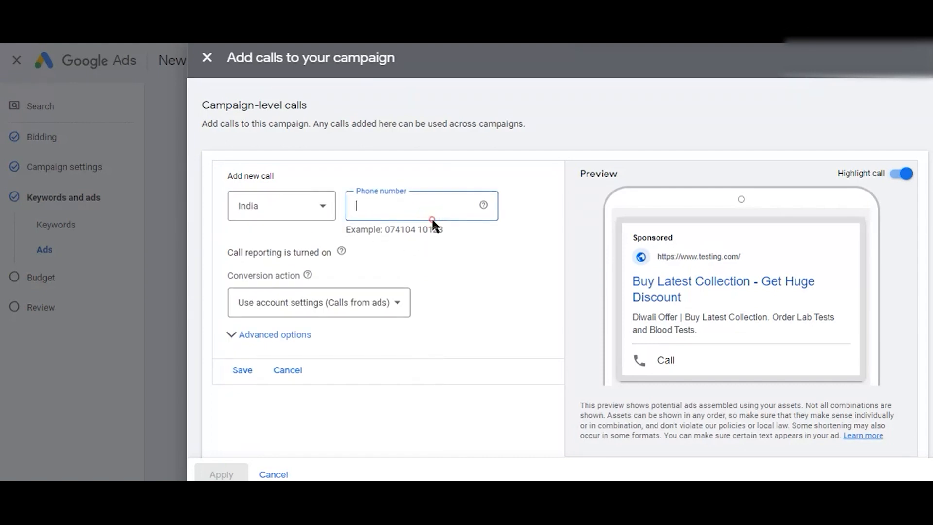
{"action": "type", "text": "1234567890"}
{"action": "left_click", "coordinate": [530, 254]}
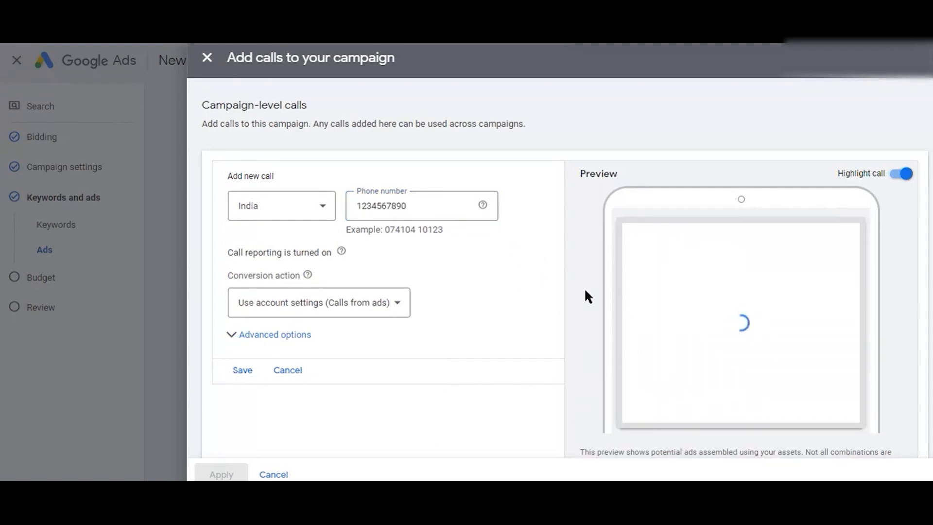
{"action": "left_click", "coordinate": [892, 362]}
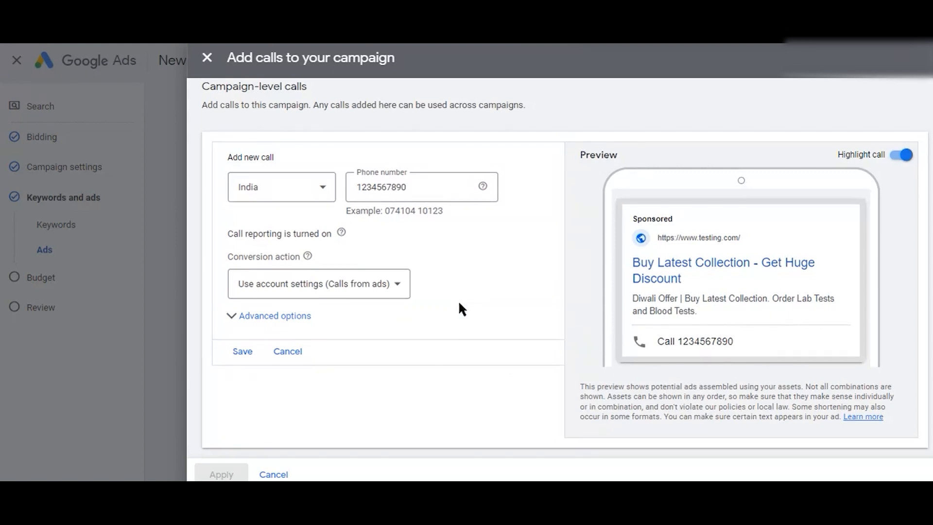
{"action": "left_click", "coordinate": [207, 57]}
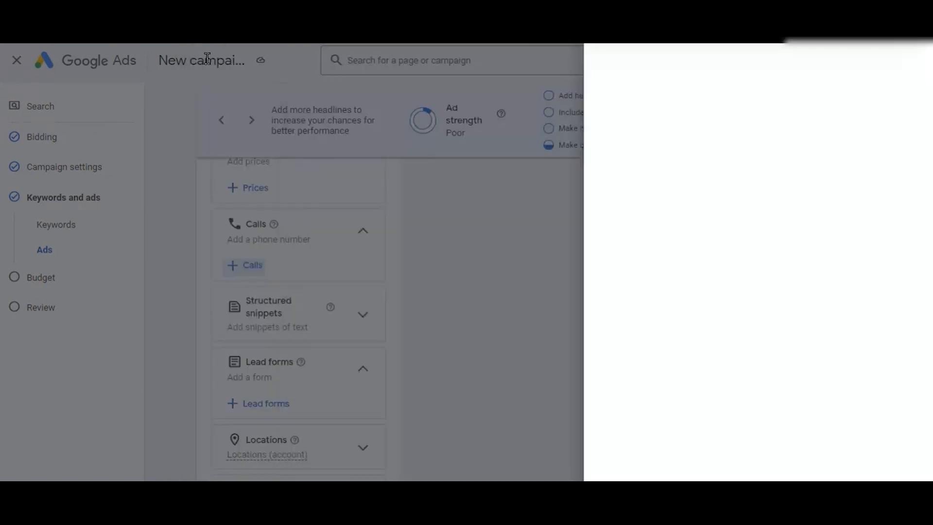
- Start a new lead form asset for the campaign
{"action": "scroll", "coordinate": [373, 286], "scroll_direction": "down", "scroll_amount": 2}
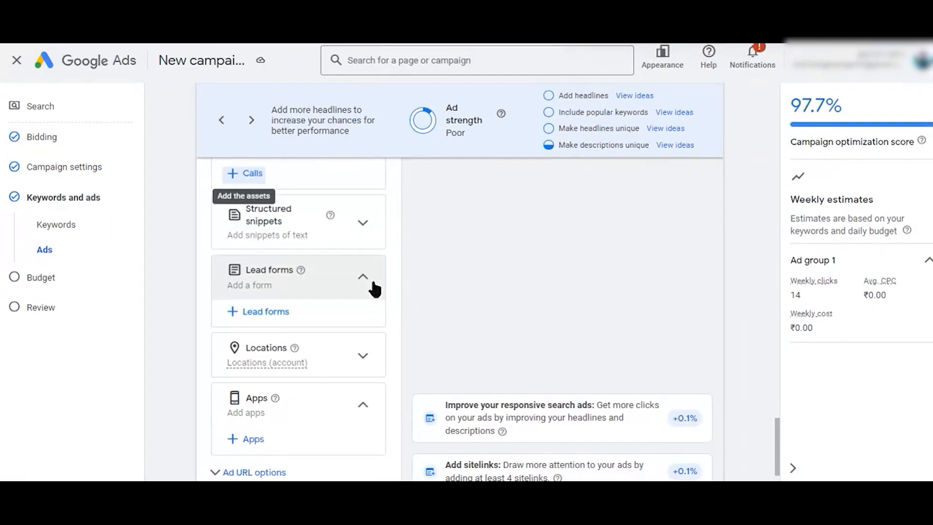
{"action": "scroll", "coordinate": [381, 306], "scroll_direction": "down", "scroll_amount": 1}
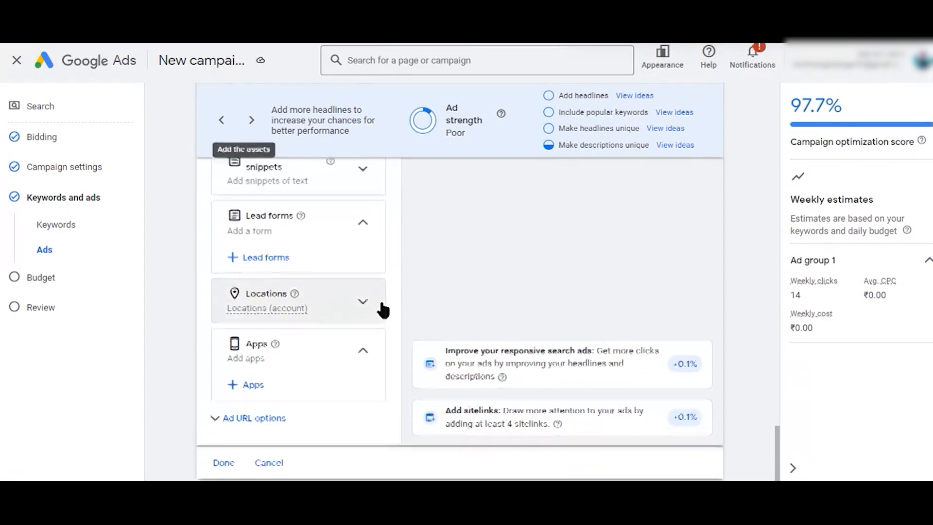
{"action": "left_click", "coordinate": [261, 253]}
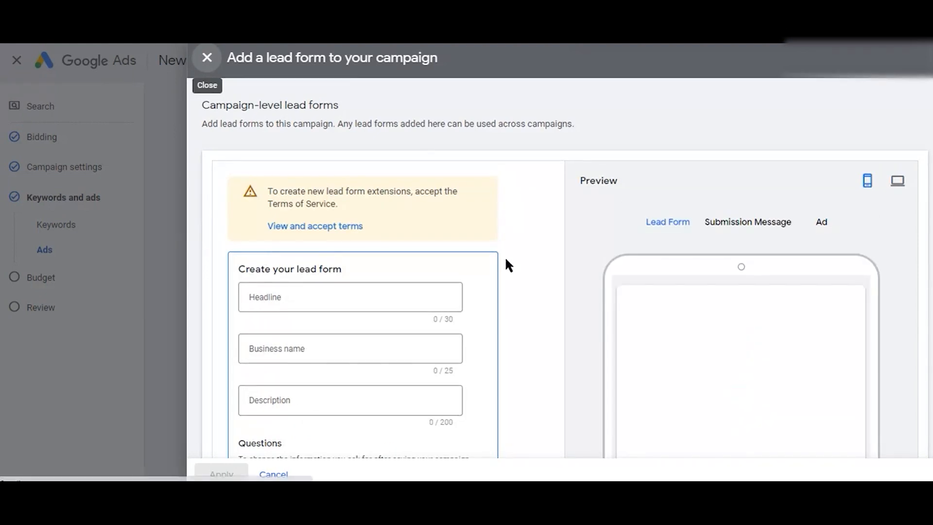
- Examine the lead form's text fields, its contact, work and additional information questions, and its preview
{"action": "scroll", "coordinate": [505, 260], "scroll_direction": "down", "scroll_amount": 1}
{"action": "scroll", "coordinate": [506, 262], "scroll_direction": "down", "scroll_amount": 1}
{"action": "scroll", "coordinate": [545, 352], "scroll_direction": "down", "scroll_amount": 2}
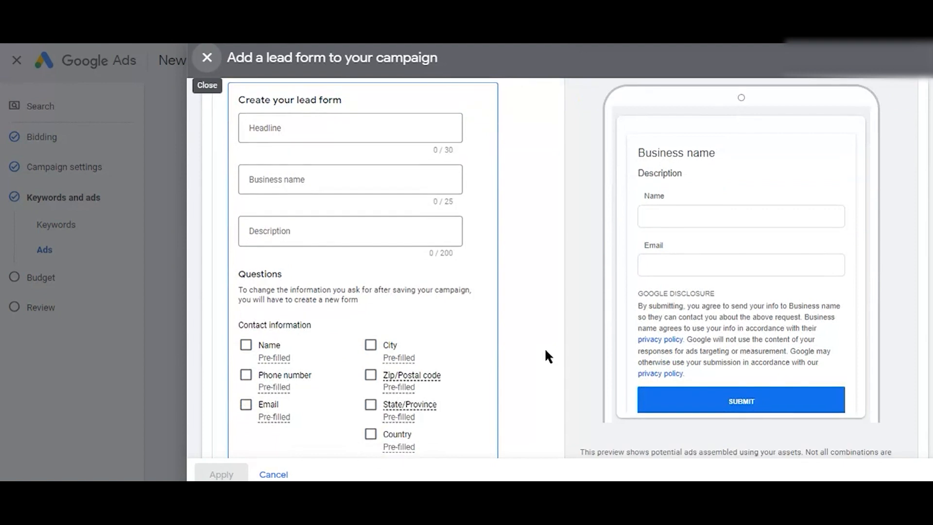
{"action": "scroll", "coordinate": [558, 187], "scroll_direction": "down", "scroll_amount": 2}
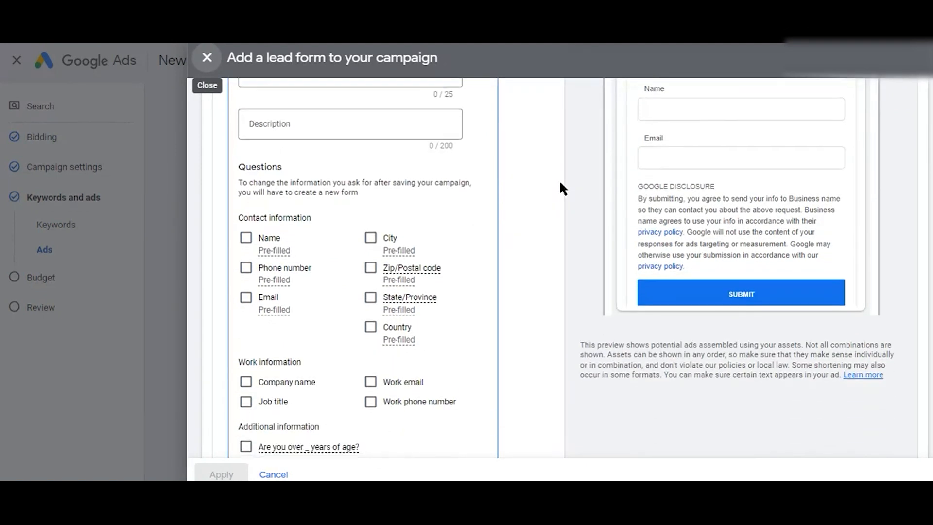
{"action": "scroll", "coordinate": [514, 234], "scroll_direction": "up", "scroll_amount": 3}
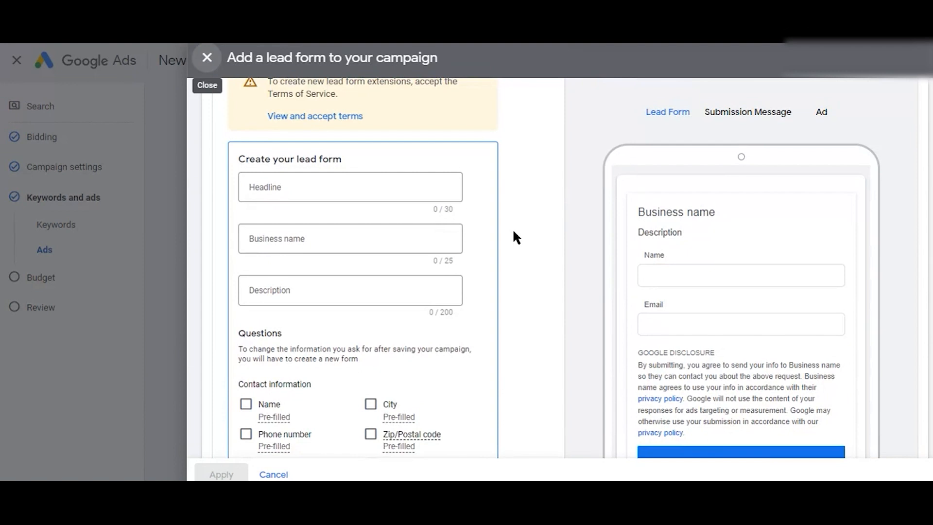
{"action": "scroll", "coordinate": [512, 228], "scroll_direction": "up", "scroll_amount": 2}
{"action": "scroll", "coordinate": [512, 228], "scroll_direction": "down", "scroll_amount": 2}
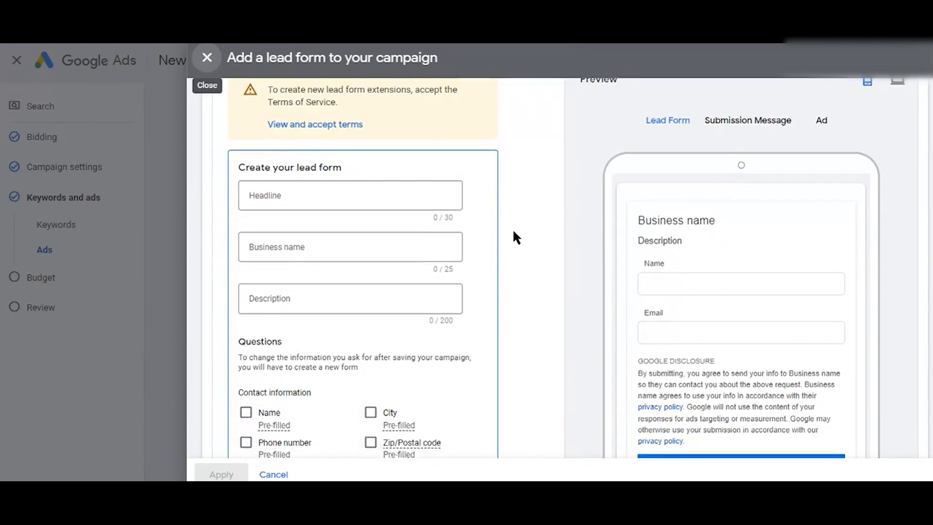
{"action": "scroll", "coordinate": [512, 228], "scroll_direction": "down", "scroll_amount": 1}
- Enter "Offers" as the lead form's headline, "XYZ" as its business name and "Buy Latest Collection" as its description
{"action": "left_click", "coordinate": [342, 151]}
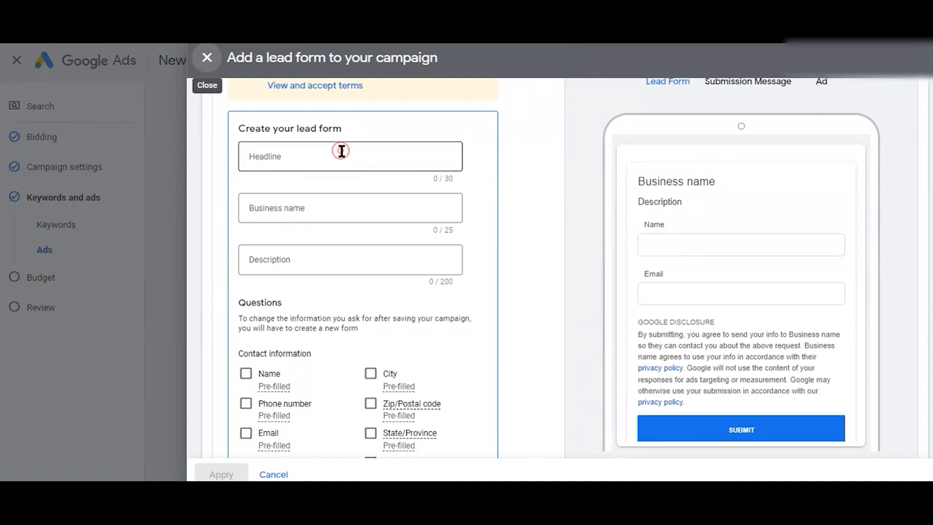
{"action": "type", "text": "Offers"}
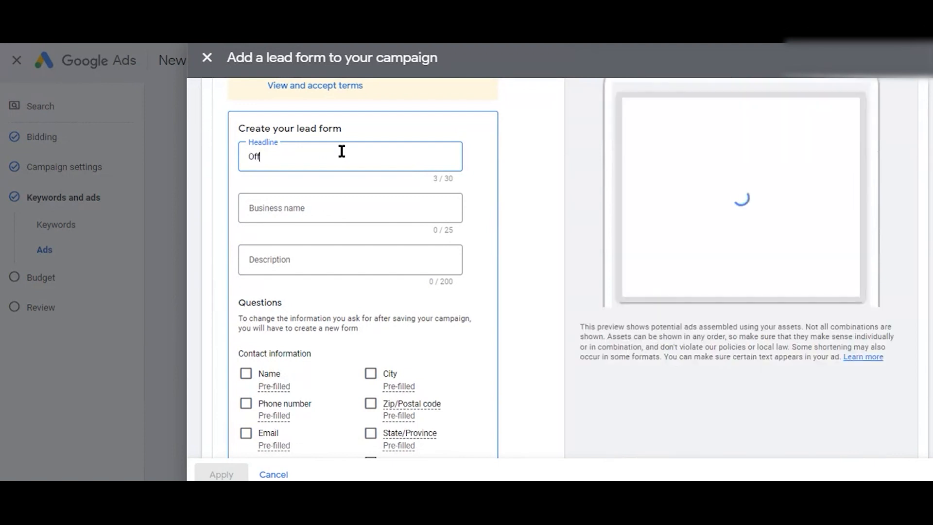
{"action": "left_click", "coordinate": [313, 203]}
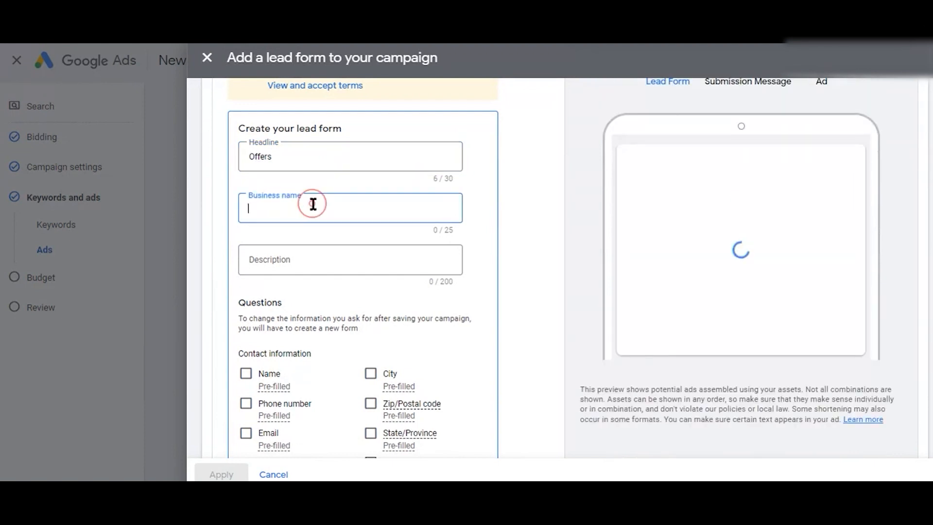
{"action": "type", "text": "XYZ"}
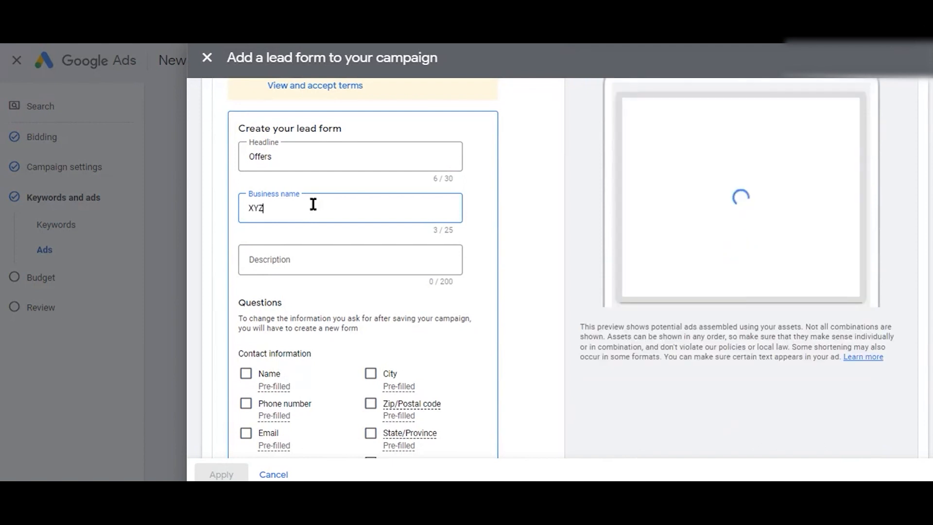
{"action": "left_click", "coordinate": [295, 264]}
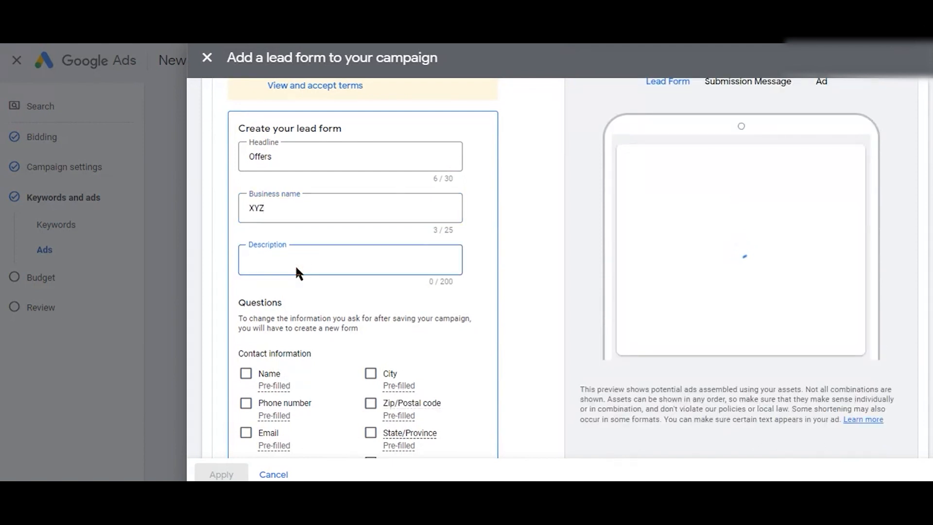
{"action": "type", "text": "Buy Latest Collection"}
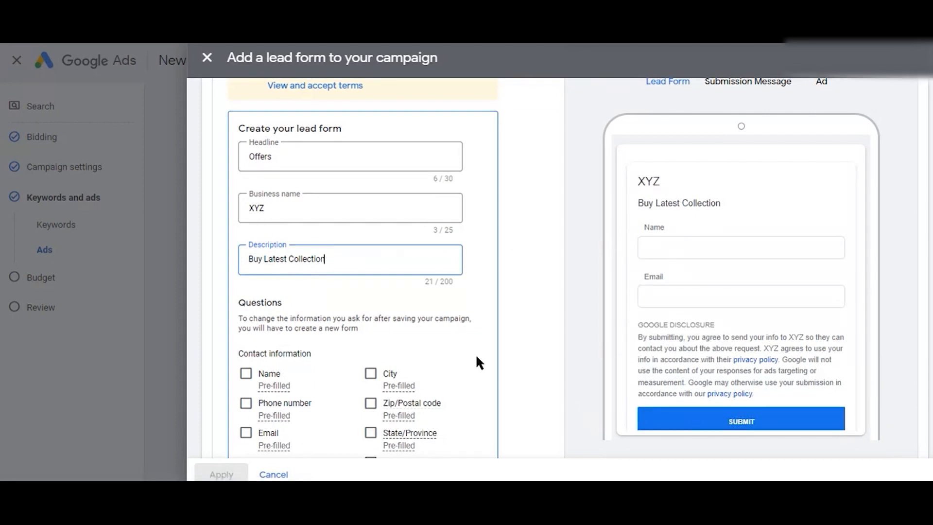
{"action": "scroll", "coordinate": [476, 357], "scroll_direction": "down", "scroll_amount": 1}
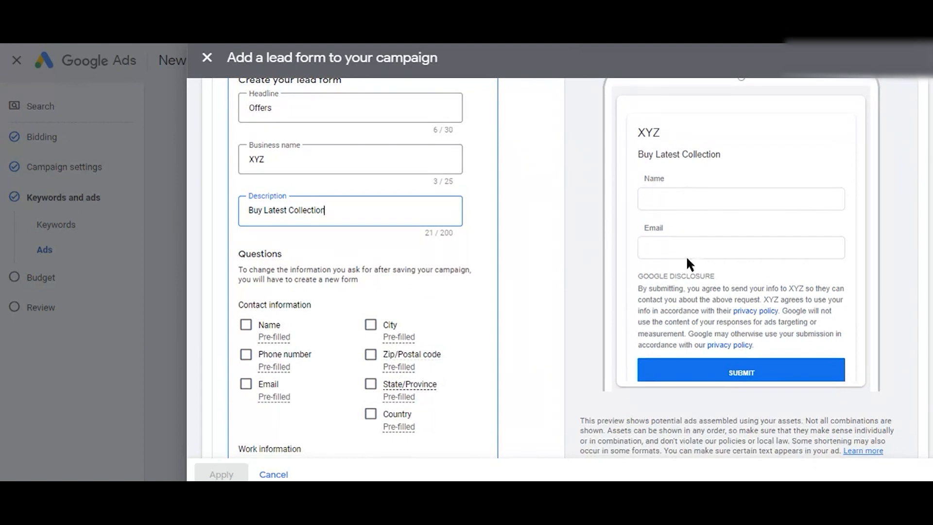
- Add the Name, City and Email contact information questions to the lead form and check them in the preview
{"action": "left_click", "coordinate": [247, 325]}
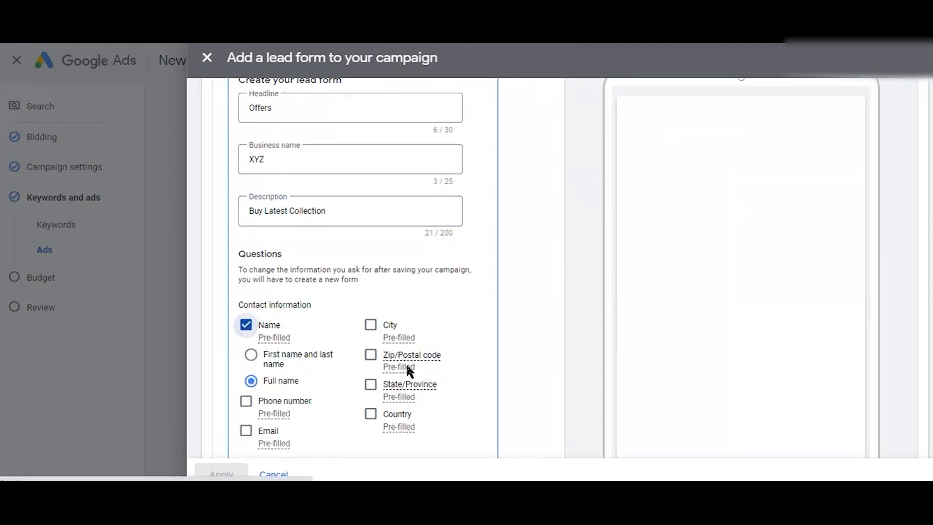
{"action": "scroll", "coordinate": [406, 363], "scroll_direction": "down", "scroll_amount": 2}
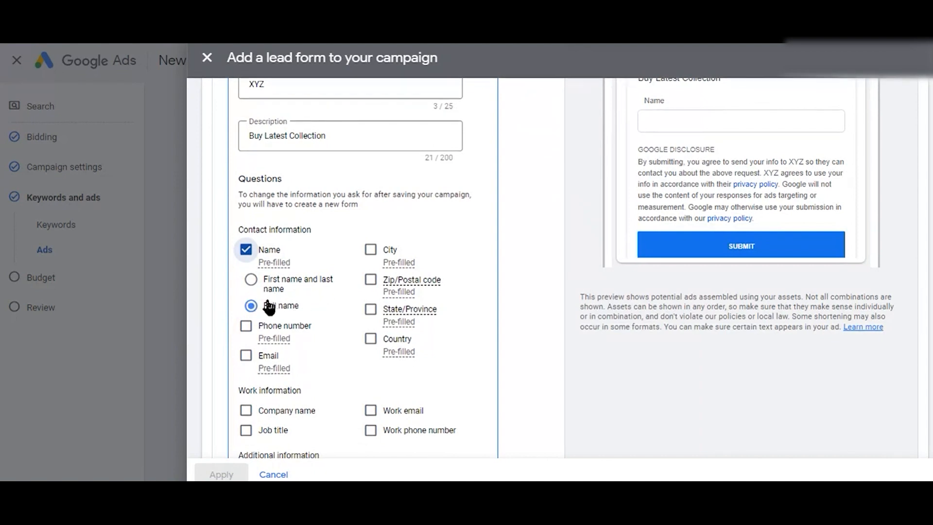
{"action": "scroll", "coordinate": [296, 317], "scroll_direction": "up", "scroll_amount": 1}
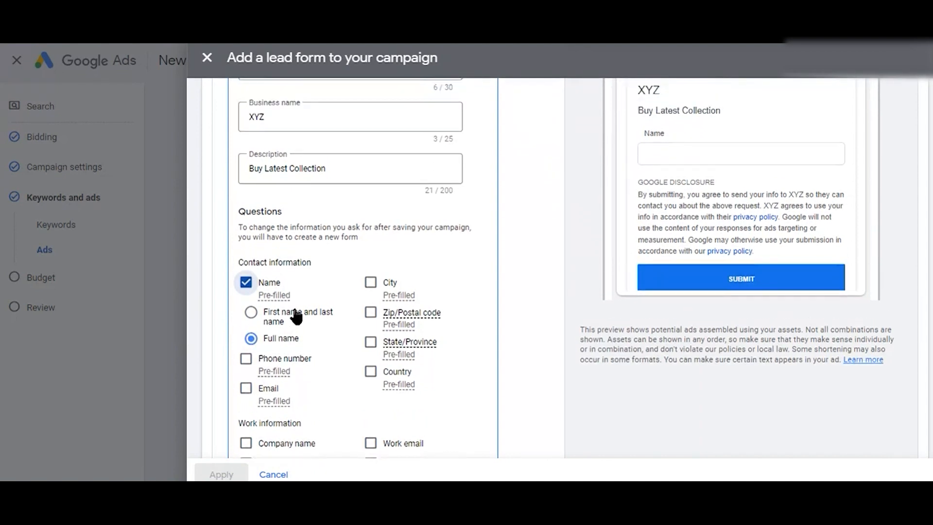
{"action": "left_click", "coordinate": [372, 292]}
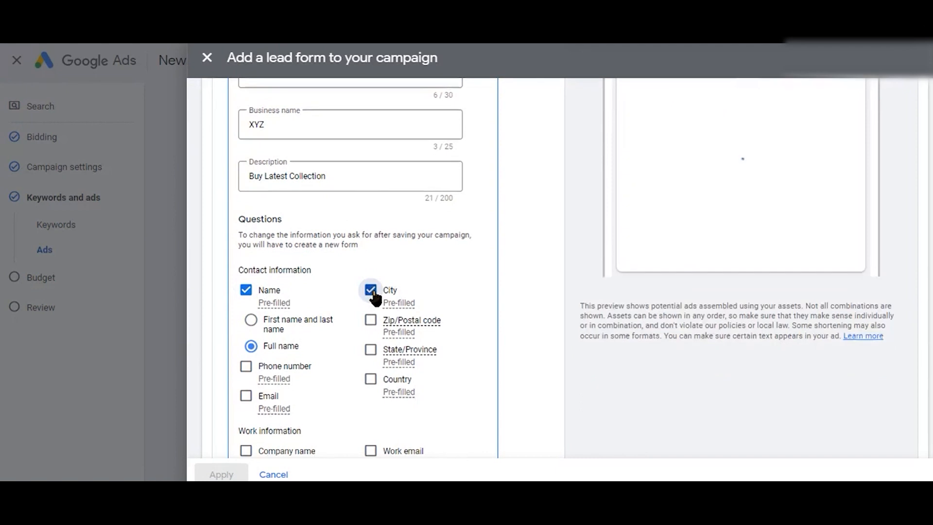
{"action": "scroll", "coordinate": [483, 317], "scroll_direction": "down", "scroll_amount": 2}
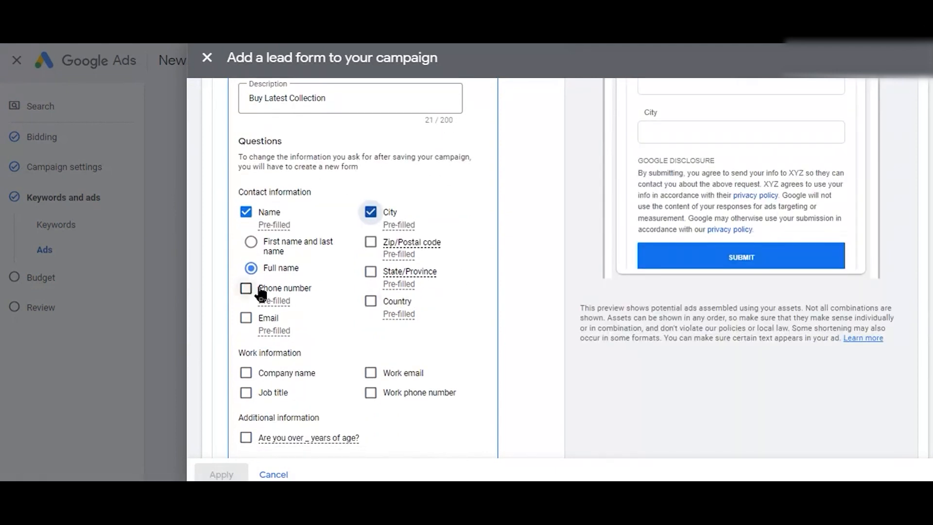
{"action": "left_click", "coordinate": [246, 319]}
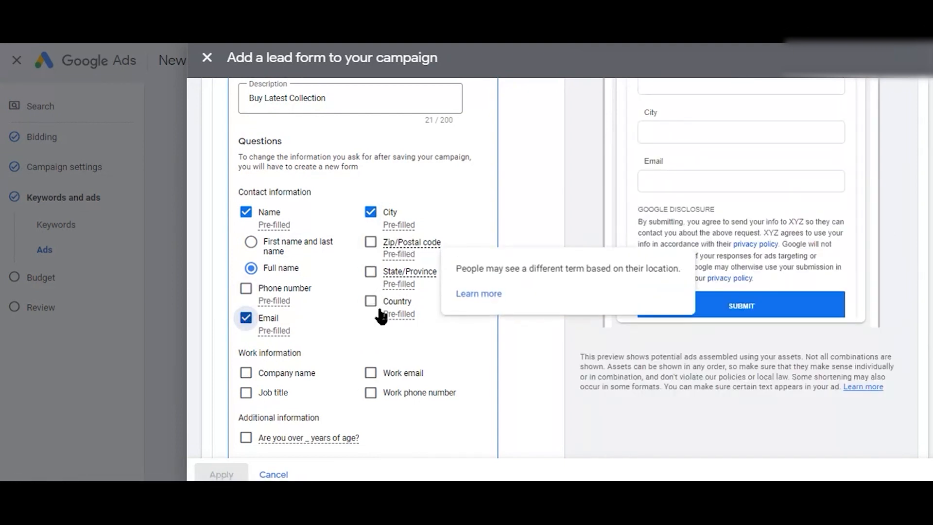
{"action": "scroll", "coordinate": [350, 362], "scroll_direction": "down", "scroll_amount": 2}
{"action": "scroll", "coordinate": [466, 241], "scroll_direction": "up", "scroll_amount": 5}
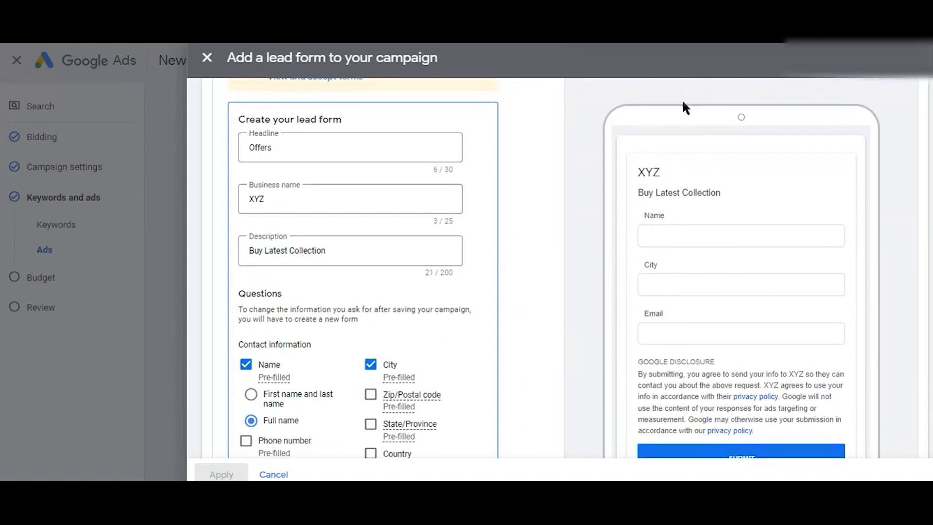
- Add the State/Province, Zip/Postal code and Country contact information questions to the lead form
{"action": "scroll", "coordinate": [612, 351], "scroll_direction": "down", "scroll_amount": 2}
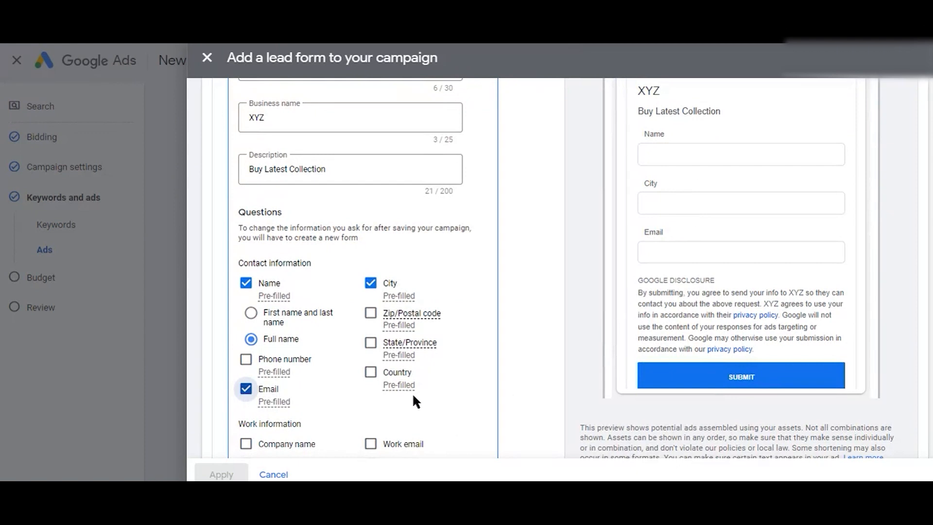
{"action": "left_click", "coordinate": [371, 342]}
{"action": "left_click", "coordinate": [371, 313]}
{"action": "scroll", "coordinate": [457, 326], "scroll_direction": "down", "scroll_amount": 5}
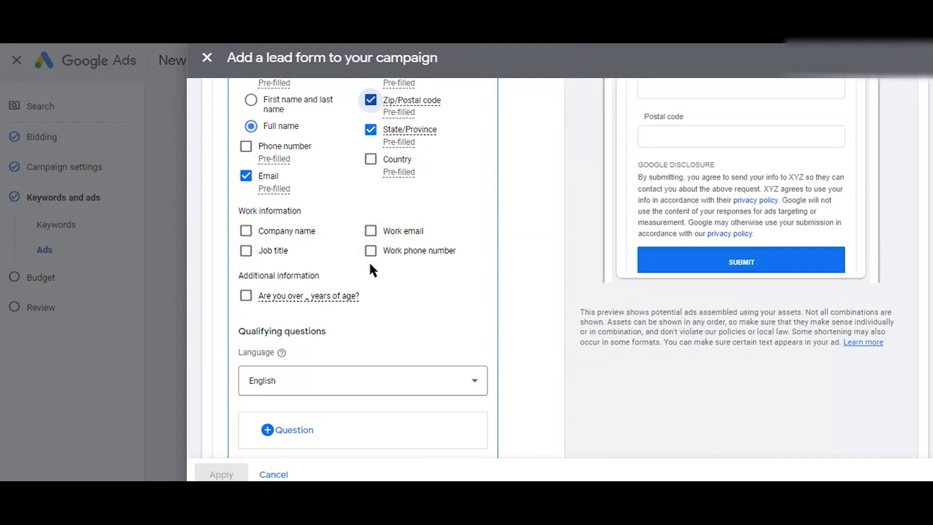
{"action": "left_click", "coordinate": [396, 161]}
{"action": "scroll", "coordinate": [394, 214], "scroll_direction": "up", "scroll_amount": 3}
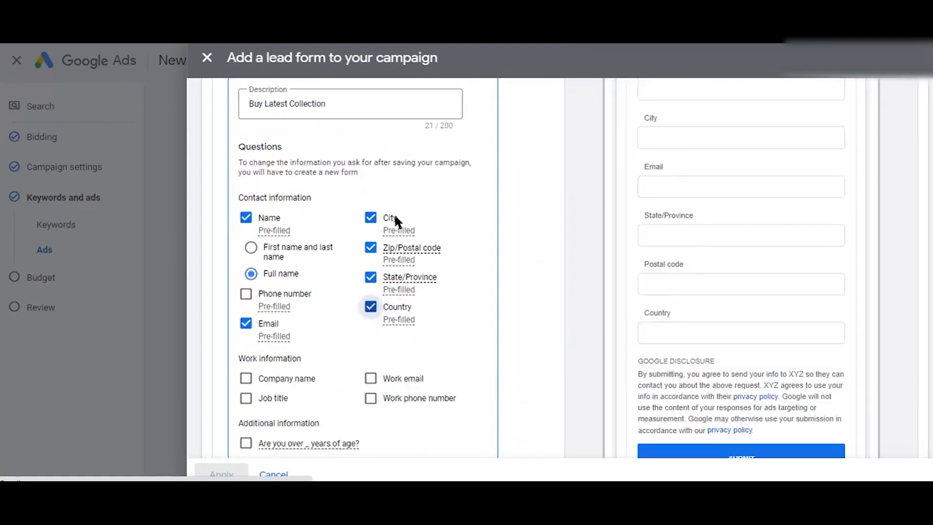
{"action": "scroll", "coordinate": [477, 296], "scroll_direction": "down", "scroll_amount": 1}
{"action": "scroll", "coordinate": [465, 352], "scroll_direction": "down", "scroll_amount": 1}
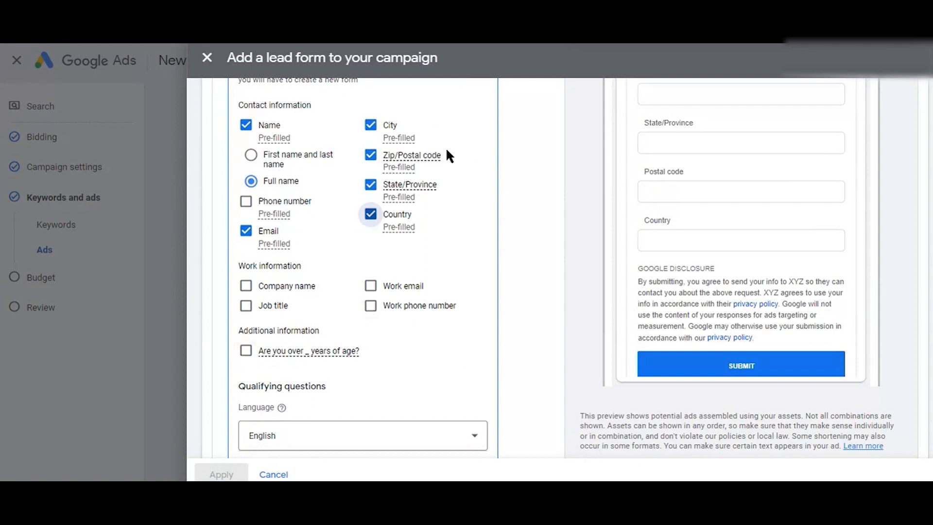
- Examine the lead form's qualifying question languages, privacy policy URL field and background image option, and review the form against its preview
{"action": "scroll", "coordinate": [360, 371], "scroll_direction": "down", "scroll_amount": 3}
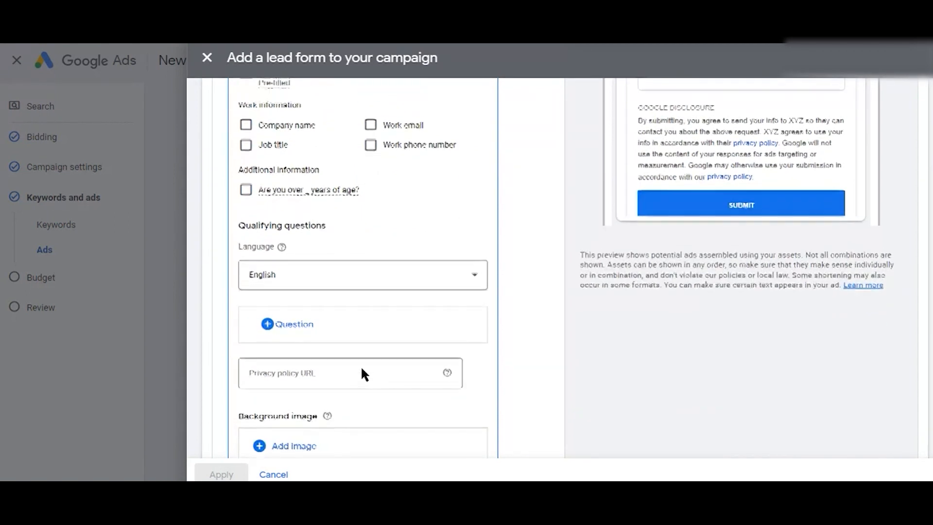
{"action": "scroll", "coordinate": [450, 310], "scroll_direction": "down", "scroll_amount": 1}
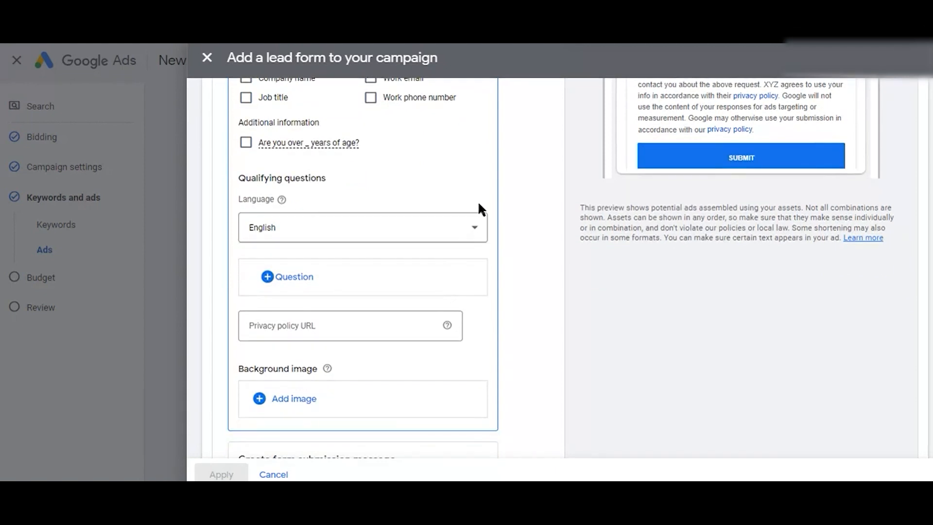
{"action": "left_click", "coordinate": [485, 231]}
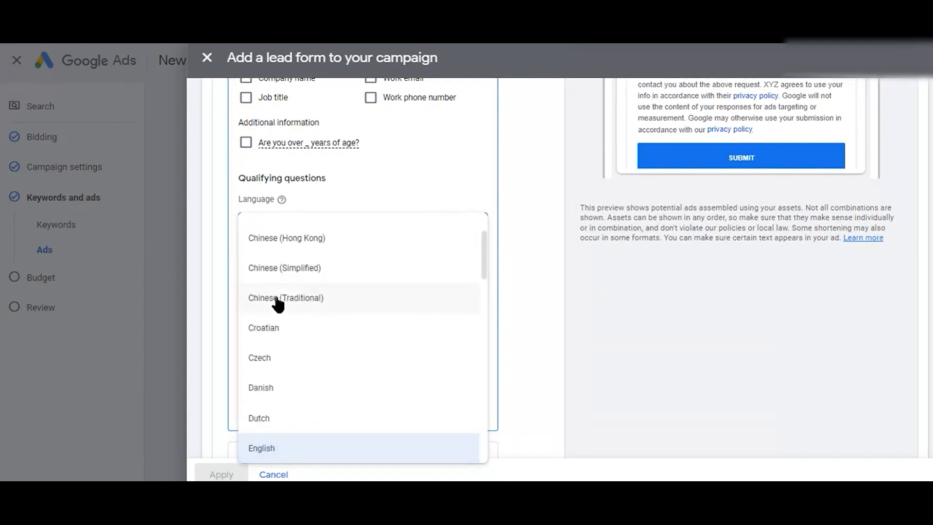
{"action": "left_click", "coordinate": [483, 188]}
{"action": "scroll", "coordinate": [374, 267], "scroll_direction": "down", "scroll_amount": 3}
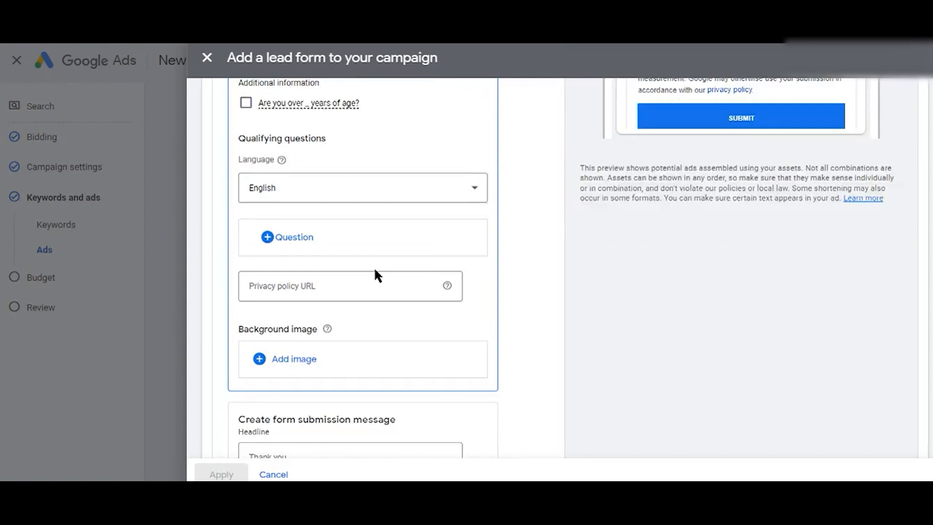
{"action": "scroll", "coordinate": [372, 268], "scroll_direction": "up", "scroll_amount": 2}
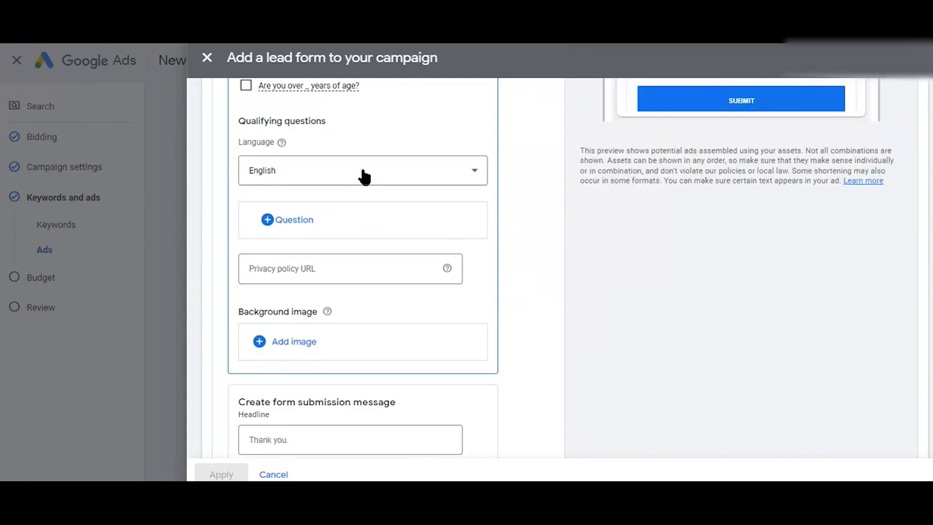
{"action": "left_click", "coordinate": [278, 272]}
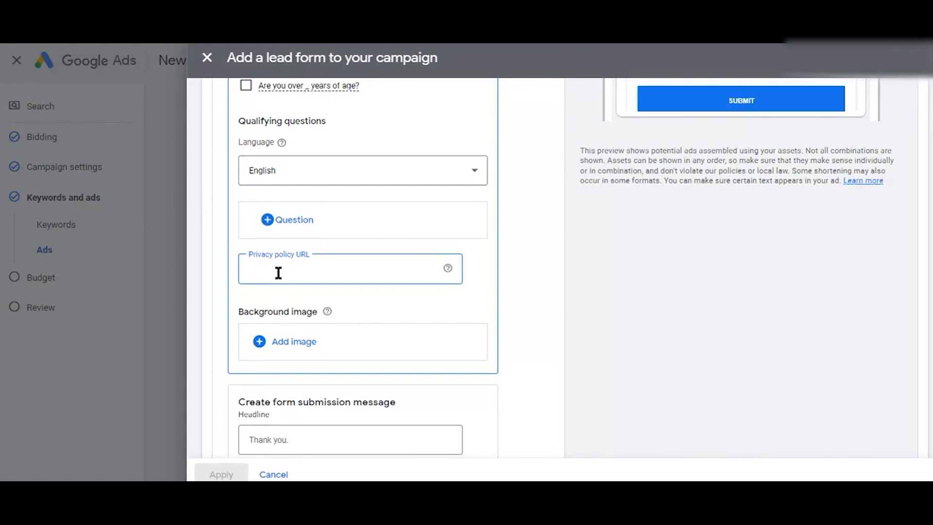
{"action": "scroll", "coordinate": [277, 272], "scroll_direction": "up", "scroll_amount": 3}
{"action": "scroll", "coordinate": [279, 277], "scroll_direction": "down", "scroll_amount": 3}
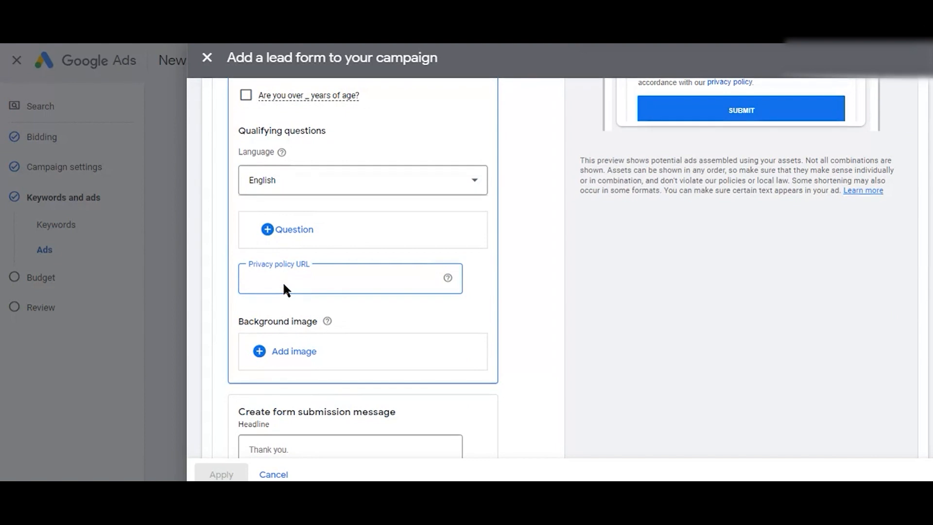
{"action": "scroll", "coordinate": [283, 285], "scroll_direction": "down", "scroll_amount": 1}
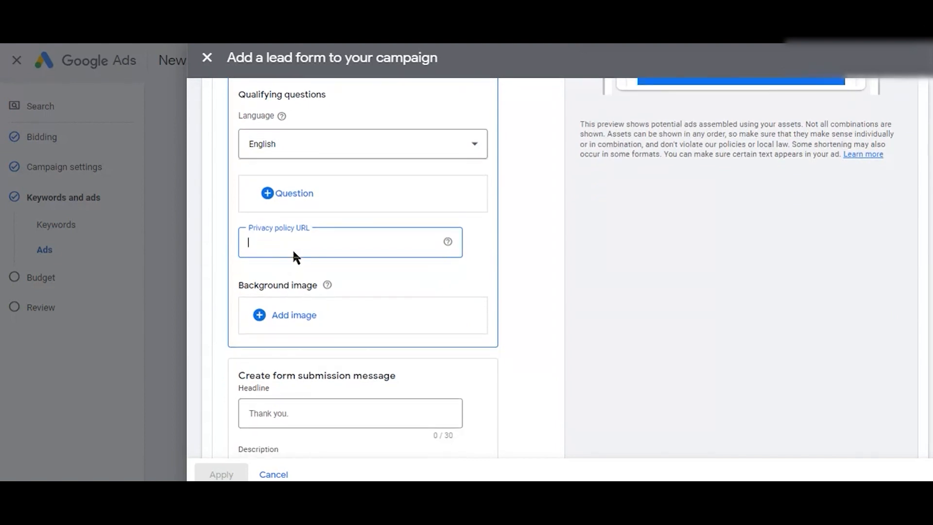
{"action": "scroll", "coordinate": [292, 250], "scroll_direction": "down", "scroll_amount": 1}
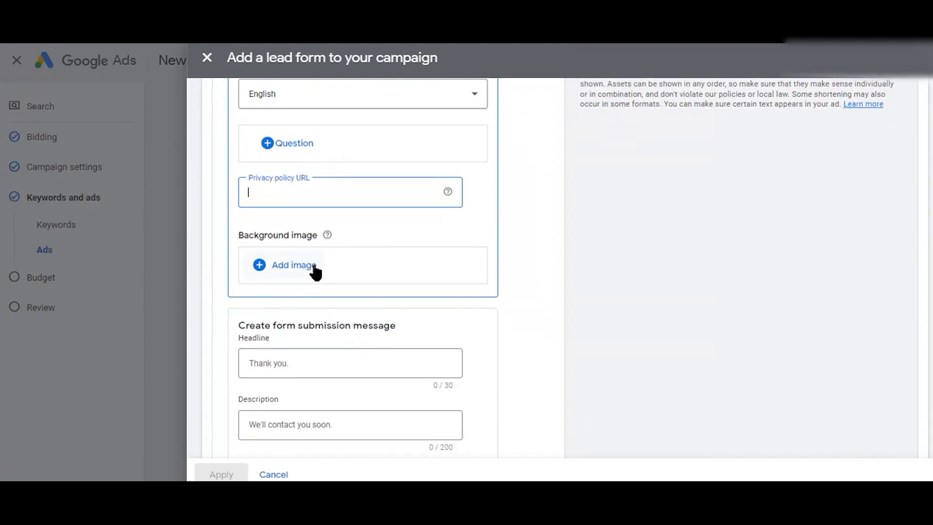
{"action": "scroll", "coordinate": [537, 245], "scroll_direction": "up", "scroll_amount": 10}
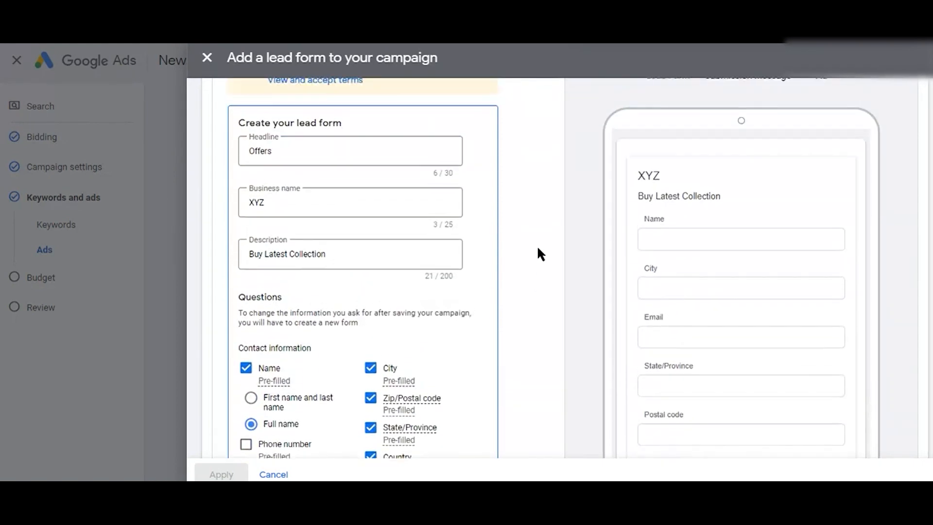
{"action": "scroll", "coordinate": [537, 245], "scroll_direction": "down", "scroll_amount": 8}
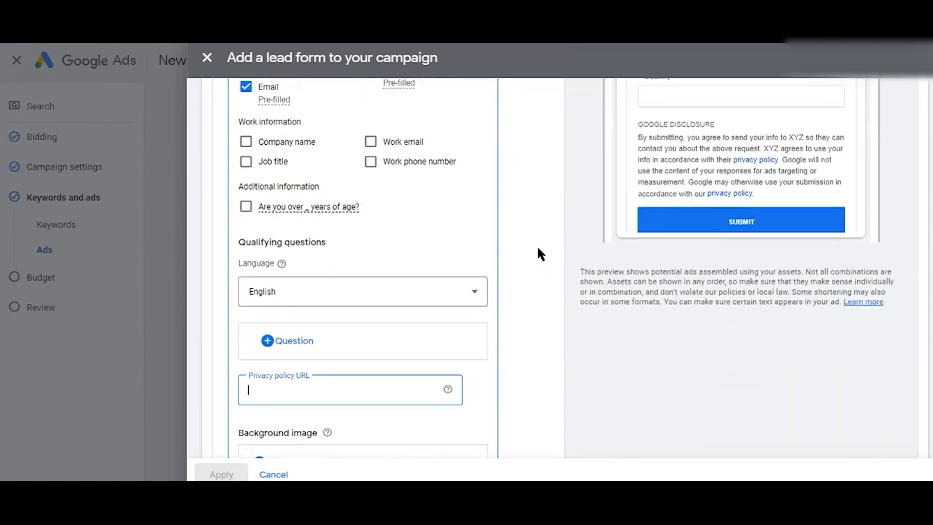
- Examine the form submission message's headline, description, call-to-action choices and call-to-action URL field
{"action": "scroll", "coordinate": [394, 373], "scroll_direction": "down", "scroll_amount": 3}
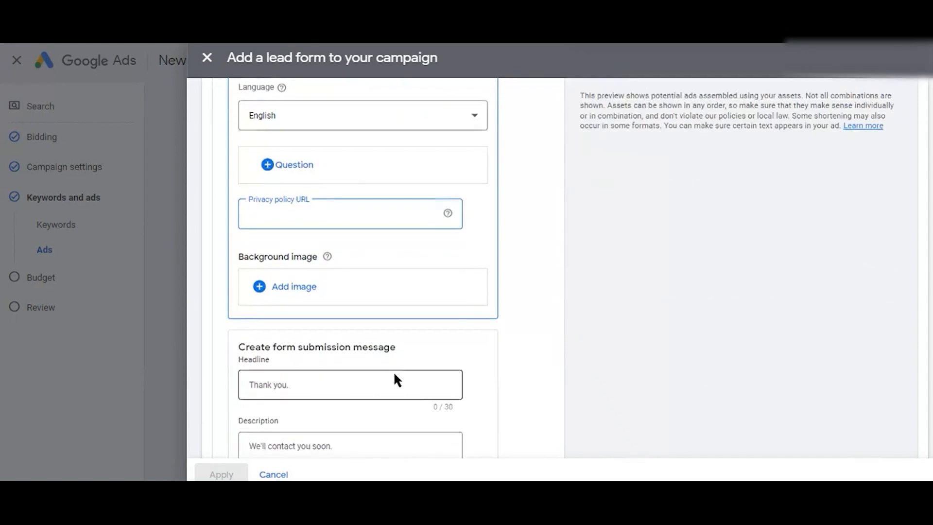
{"action": "scroll", "coordinate": [340, 321], "scroll_direction": "down", "scroll_amount": 5}
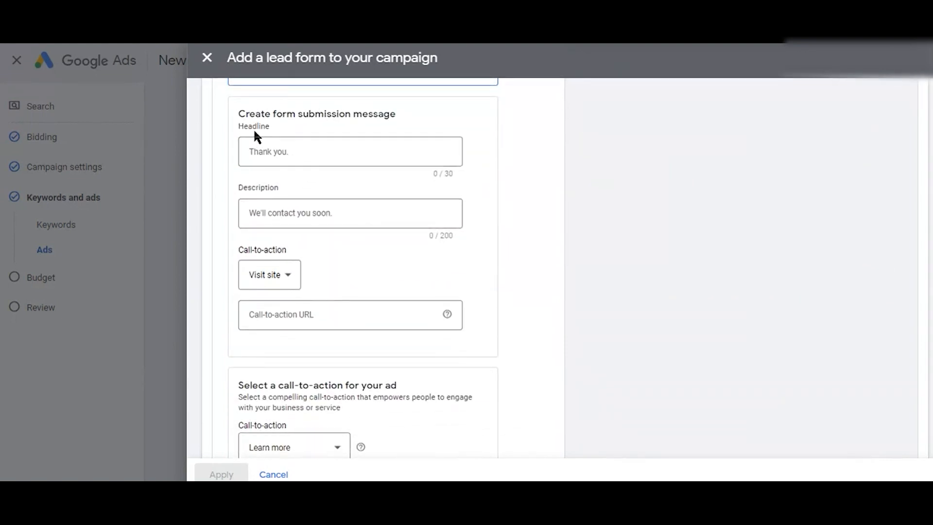
{"action": "left_click", "coordinate": [317, 151]}
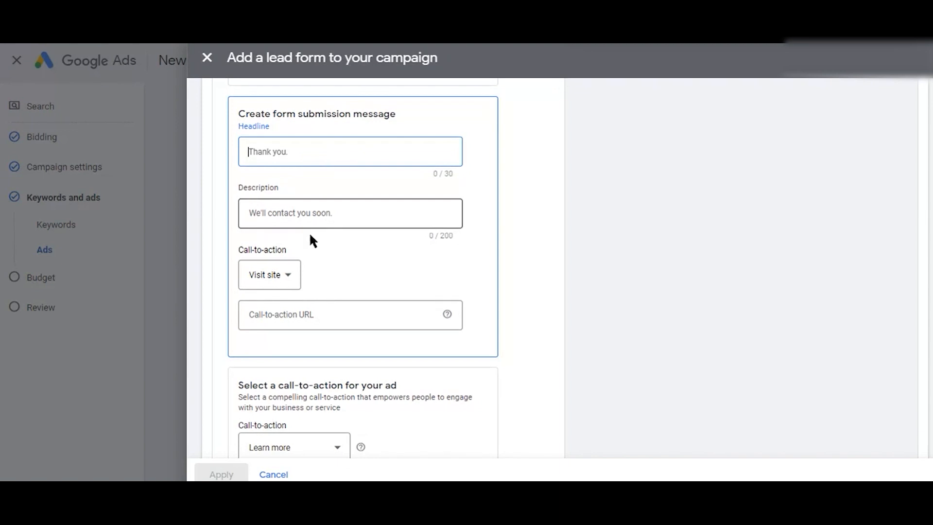
{"action": "left_click", "coordinate": [291, 209]}
{"action": "scroll", "coordinate": [292, 206], "scroll_direction": "down", "scroll_amount": 2}
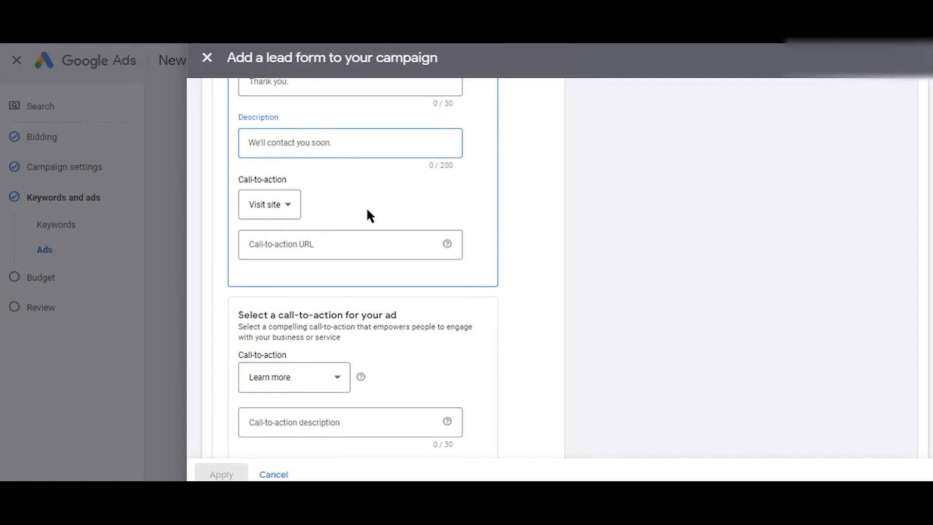
{"action": "left_click", "coordinate": [289, 204]}
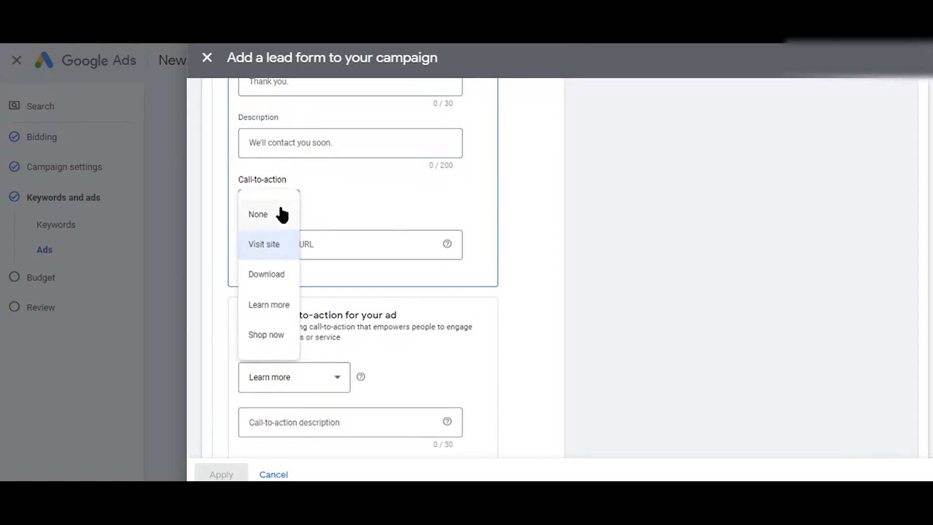
{"action": "left_click", "coordinate": [385, 185]}
{"action": "left_click", "coordinate": [283, 244]}
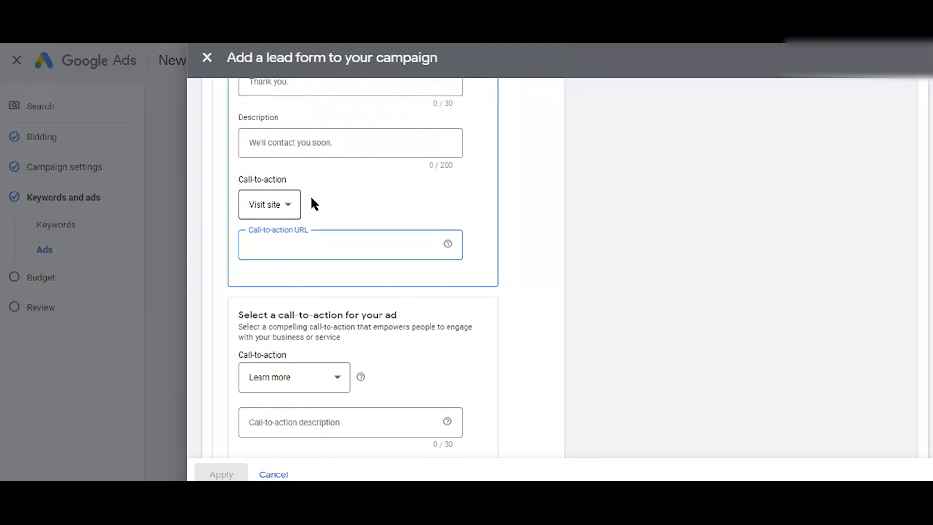
- Try Download and Learn more as the submission message's call-to-action, checking the URL field for each
{"action": "left_click", "coordinate": [290, 204]}
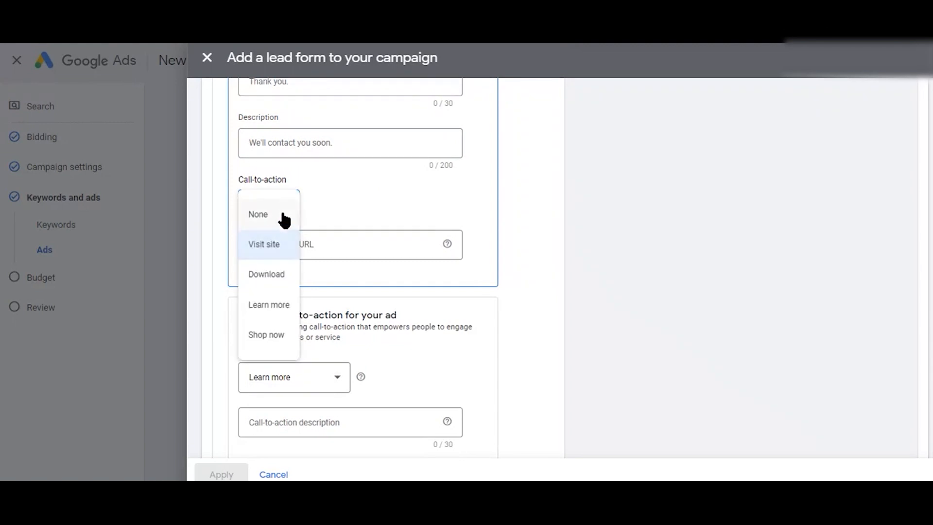
{"action": "left_click", "coordinate": [270, 274]}
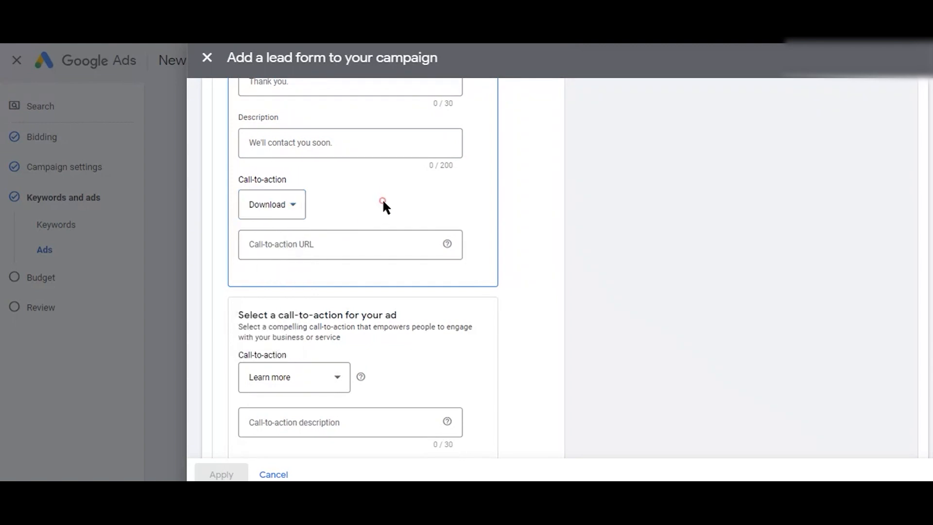
{"action": "left_click", "coordinate": [299, 243]}
{"action": "left_click", "coordinate": [290, 204]}
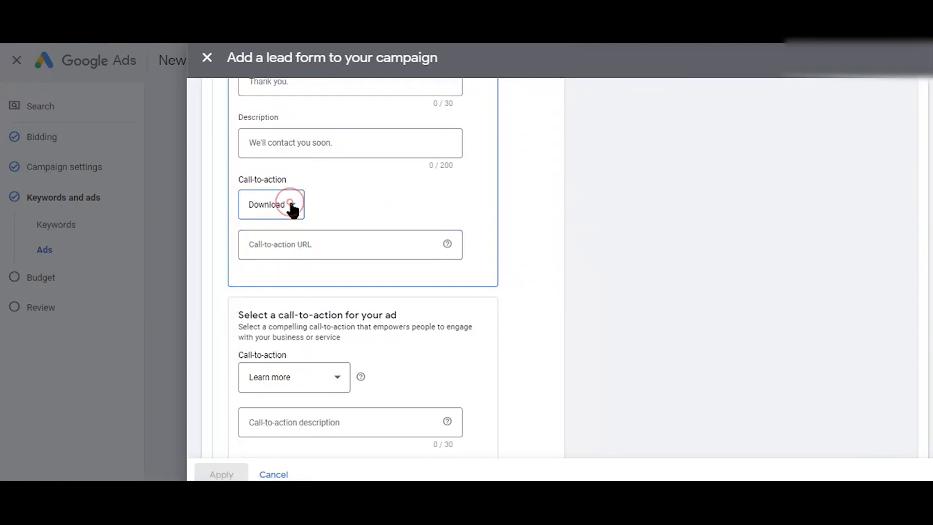
{"action": "left_click", "coordinate": [271, 305]}
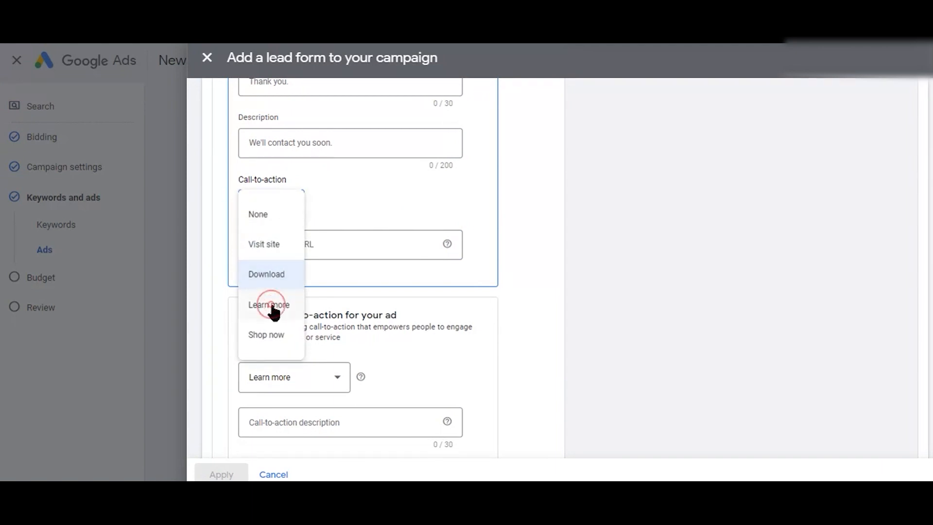
{"action": "left_click", "coordinate": [285, 246]}
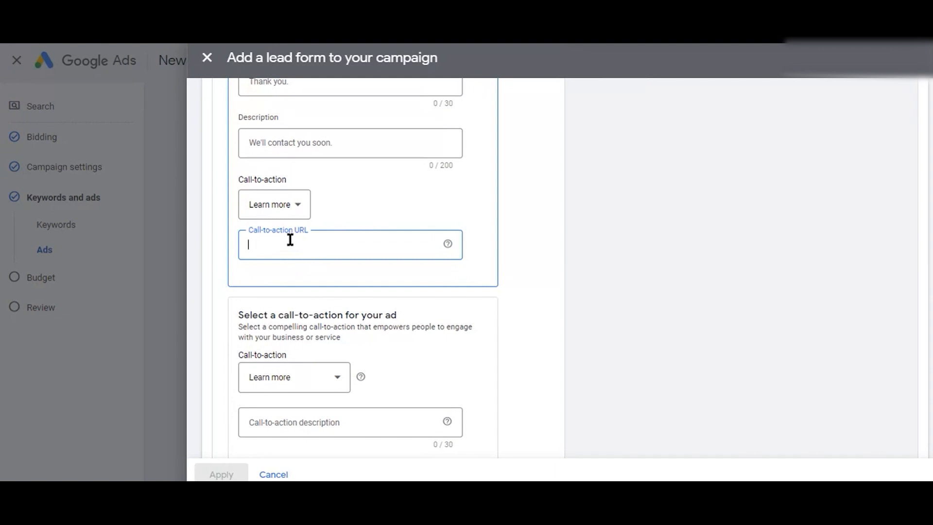
- Try Shop now as the submission message's call-to-action and check its URL field
{"action": "left_click", "coordinate": [298, 207]}
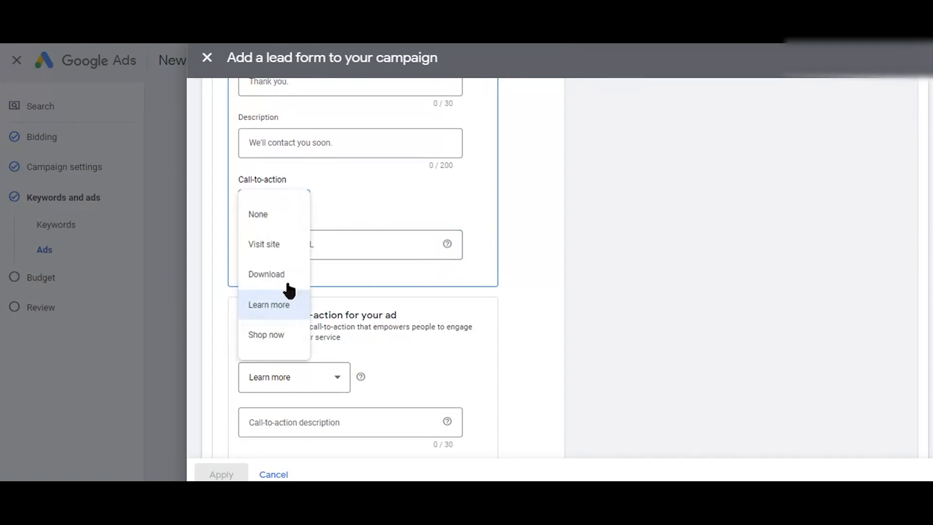
{"action": "left_click", "coordinate": [270, 334]}
{"action": "left_click", "coordinate": [298, 243]}
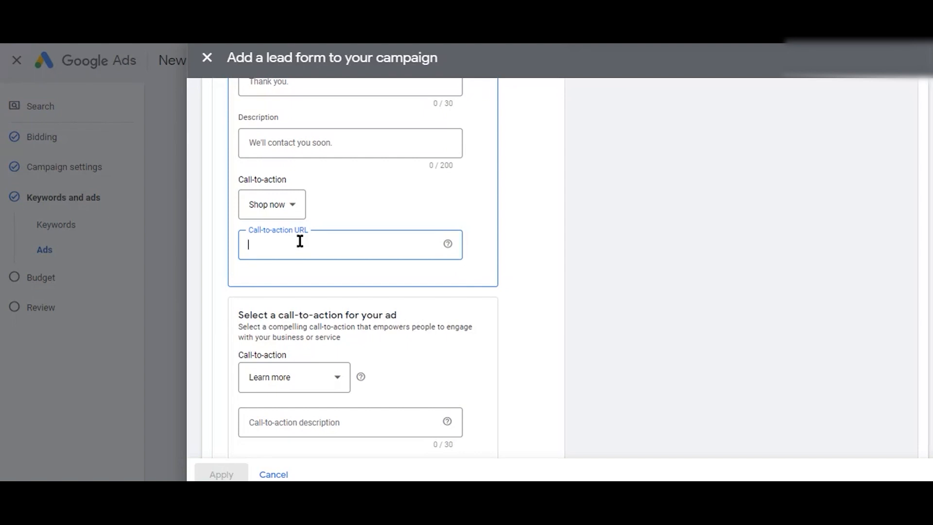
{"action": "left_click", "coordinate": [271, 247]}
- Examine the lead form's ad call-to-action section, delivery and form type options and terms, and close the form without saving
{"action": "scroll", "coordinate": [300, 249], "scroll_direction": "down", "scroll_amount": 3}
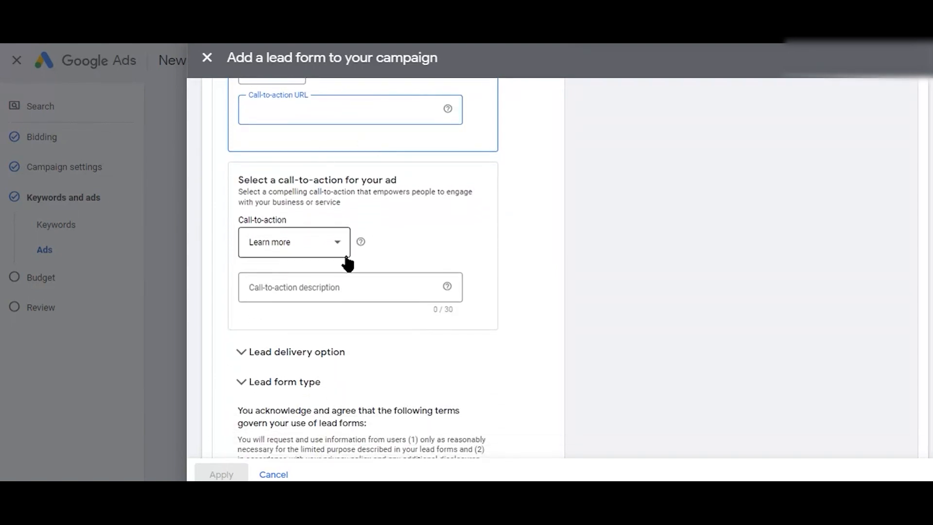
{"action": "scroll", "coordinate": [348, 264], "scroll_direction": "down", "scroll_amount": 3}
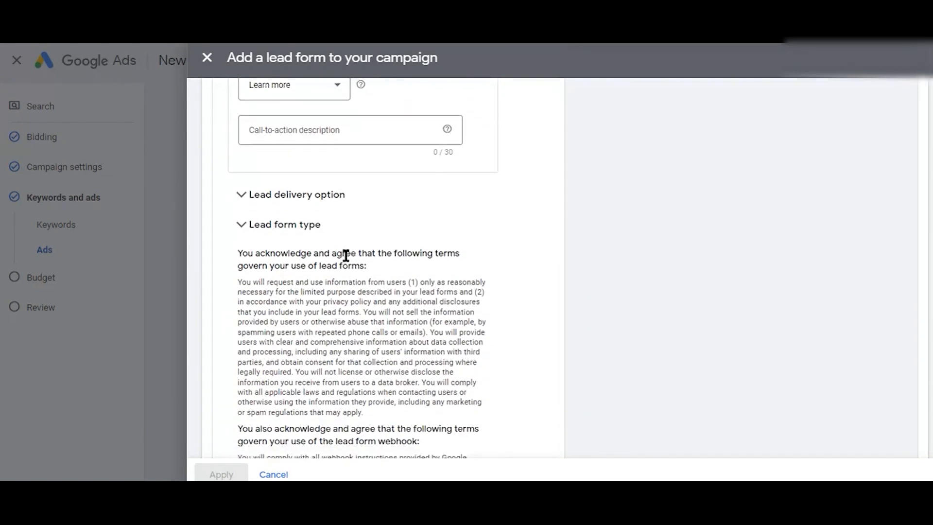
{"action": "scroll", "coordinate": [345, 255], "scroll_direction": "down", "scroll_amount": 3}
{"action": "scroll", "coordinate": [346, 257], "scroll_direction": "up", "scroll_amount": 6}
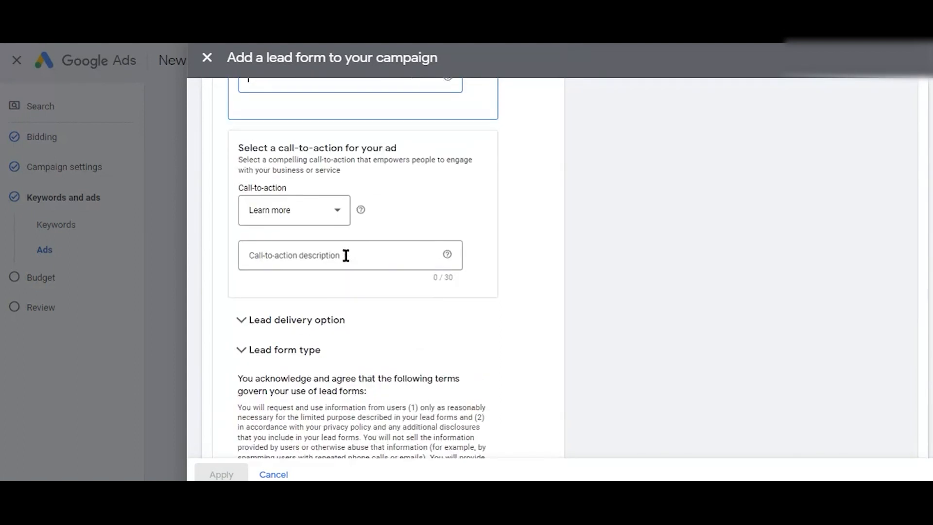
{"action": "scroll", "coordinate": [348, 260], "scroll_direction": "down", "scroll_amount": 1}
{"action": "scroll", "coordinate": [307, 296], "scroll_direction": "down", "scroll_amount": 5}
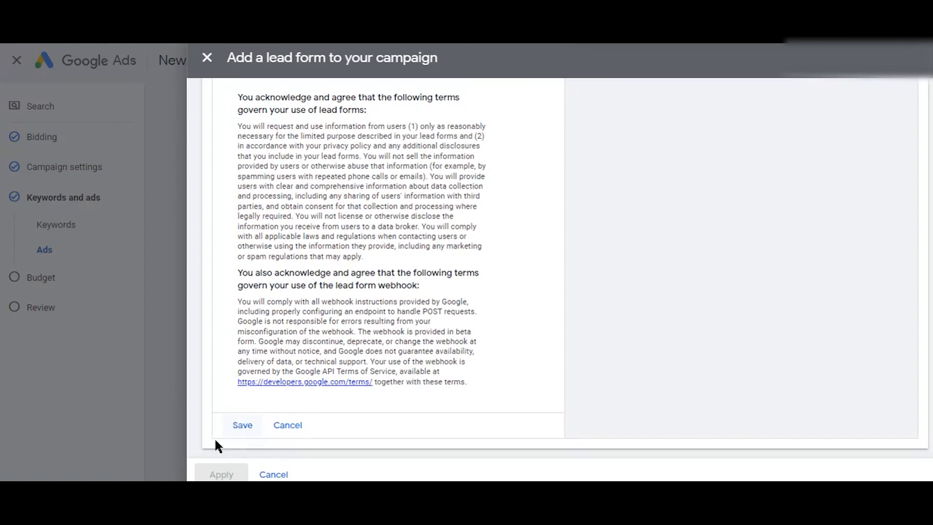
{"action": "left_click", "coordinate": [207, 59]}
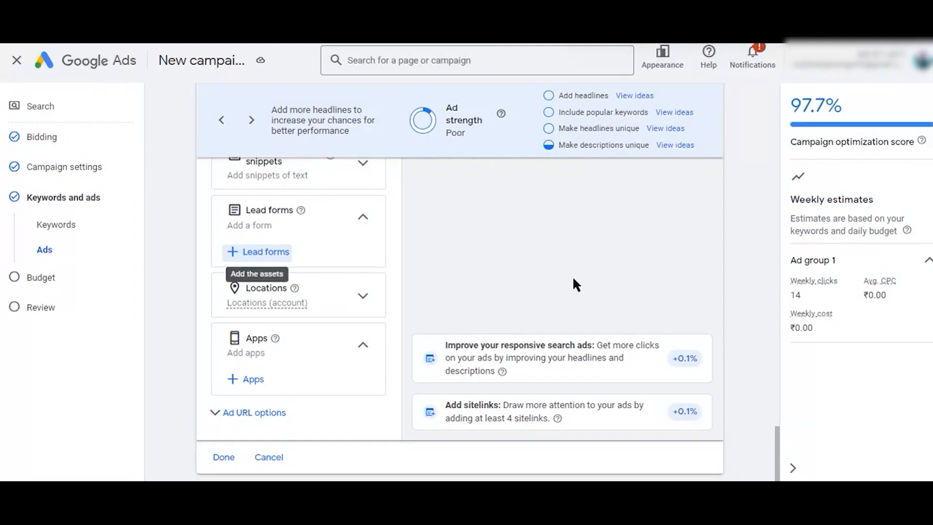
- Open a new app asset, try the iOS and Android platform options against the preview, and close it without saving
{"action": "scroll", "coordinate": [574, 280], "scroll_direction": "down", "scroll_amount": 1}
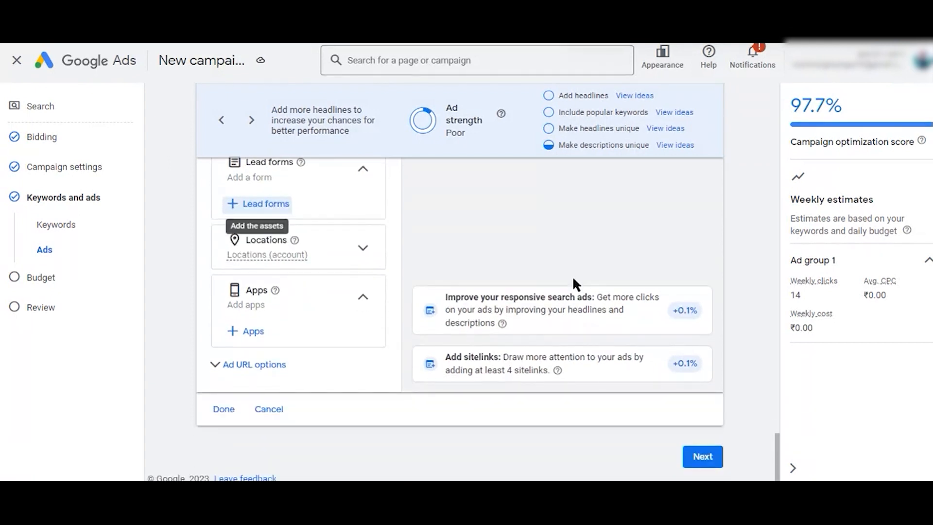
{"action": "left_click", "coordinate": [254, 332]}
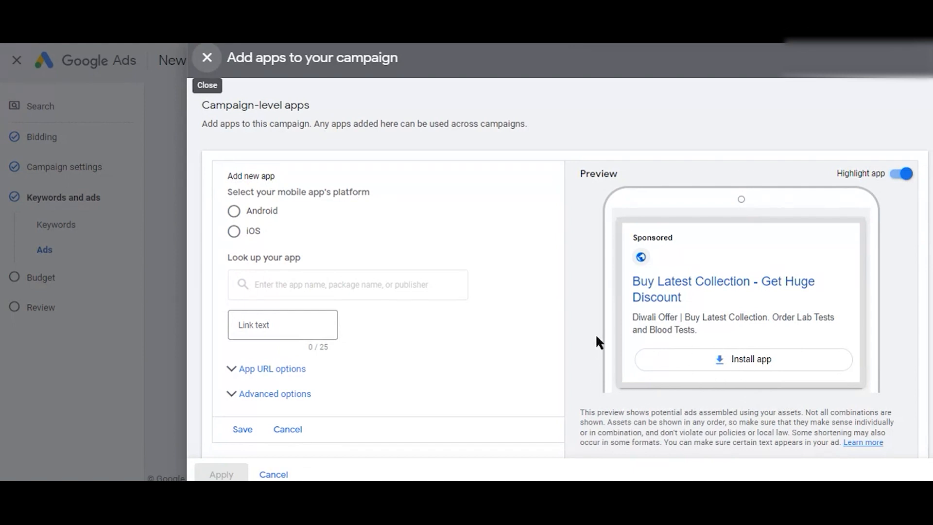
{"action": "left_click", "coordinate": [234, 231]}
{"action": "left_click", "coordinate": [236, 216]}
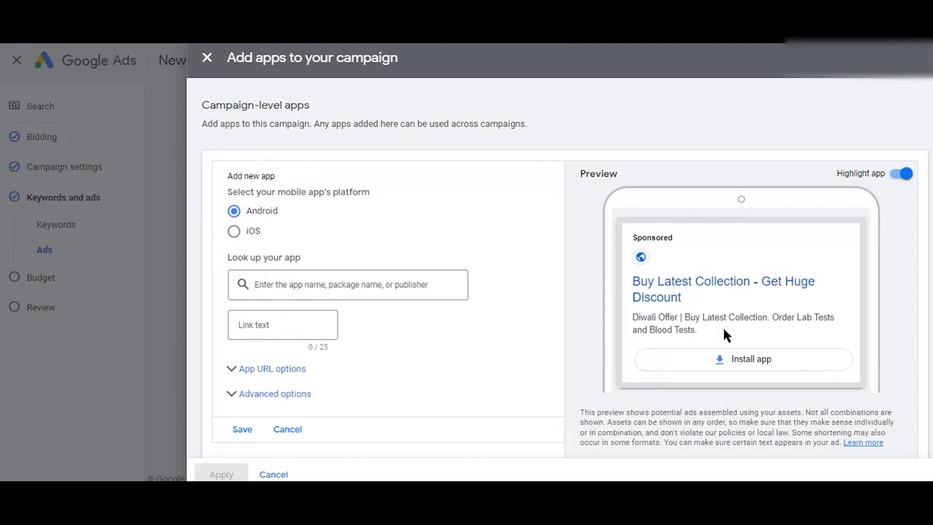
{"action": "scroll", "coordinate": [427, 383], "scroll_direction": "down", "scroll_amount": 1}
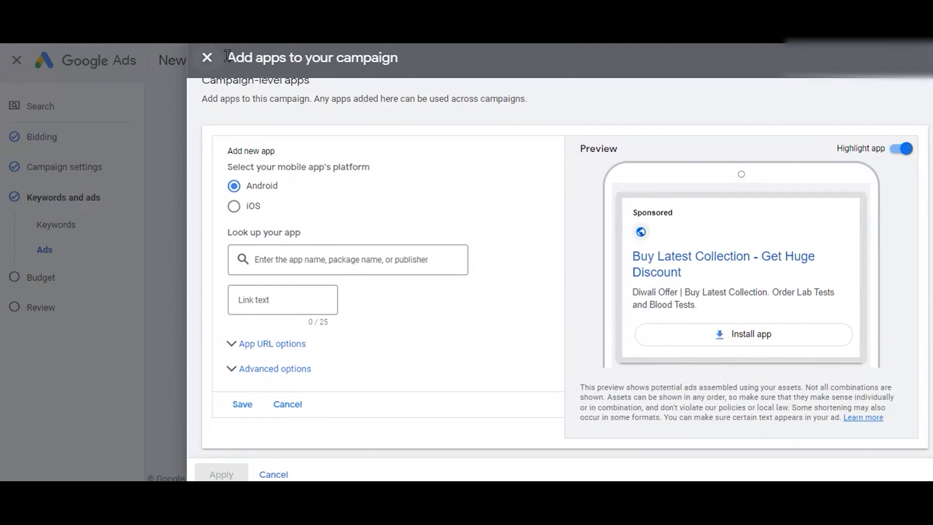
{"action": "left_click", "coordinate": [207, 58]}
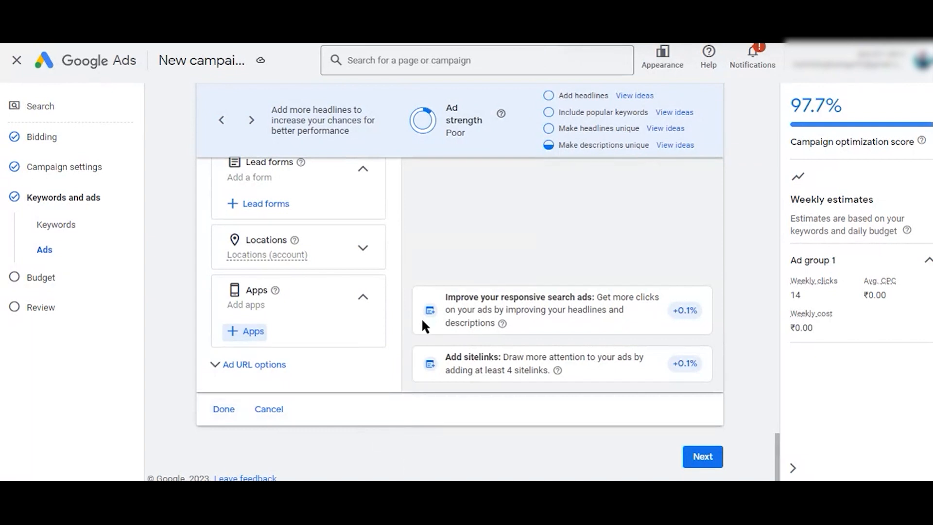
- Review the ad's descriptions, sitelinks, callouts and remaining asset types from promotions to apps
{"action": "scroll", "coordinate": [422, 320], "scroll_direction": "up", "scroll_amount": 1}
{"action": "scroll", "coordinate": [423, 320], "scroll_direction": "down", "scroll_amount": 1}
{"action": "scroll", "coordinate": [422, 320], "scroll_direction": "up", "scroll_amount": 1}
{"action": "scroll", "coordinate": [421, 317], "scroll_direction": "up", "scroll_amount": 10}
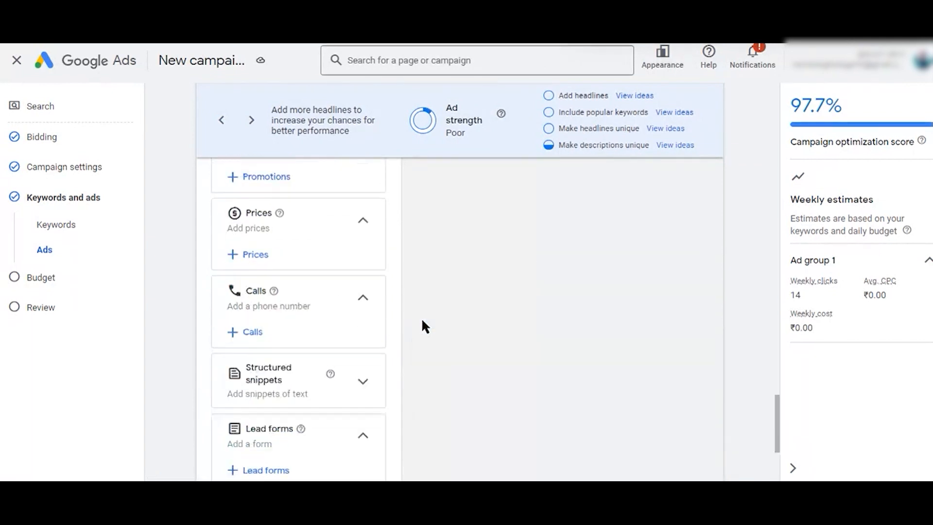
{"action": "scroll", "coordinate": [421, 316], "scroll_direction": "up", "scroll_amount": 4}
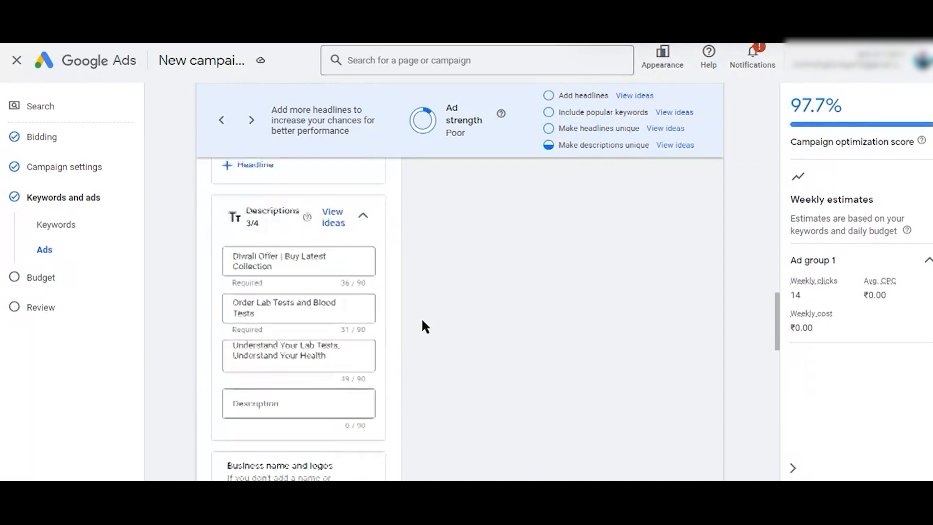
{"action": "scroll", "coordinate": [421, 317], "scroll_direction": "down", "scroll_amount": 15}
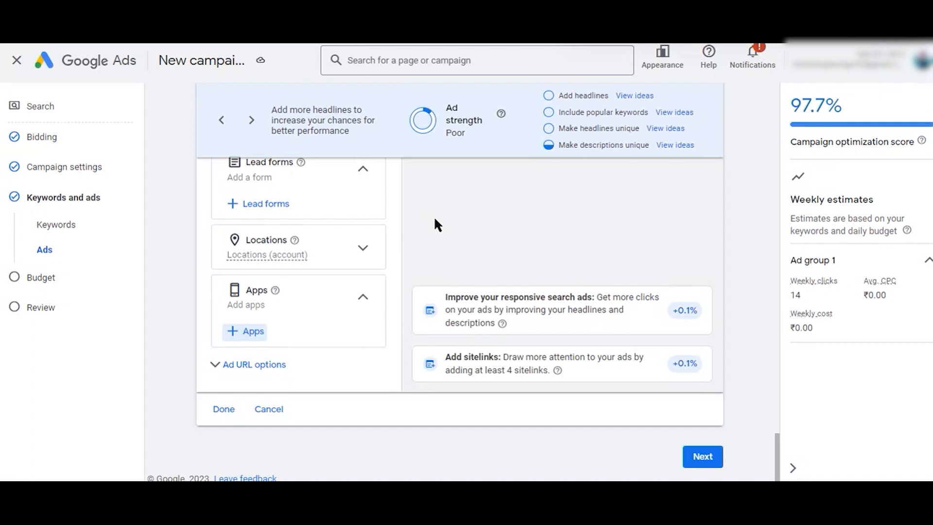
{"action": "scroll", "coordinate": [433, 216], "scroll_direction": "up", "scroll_amount": 5}
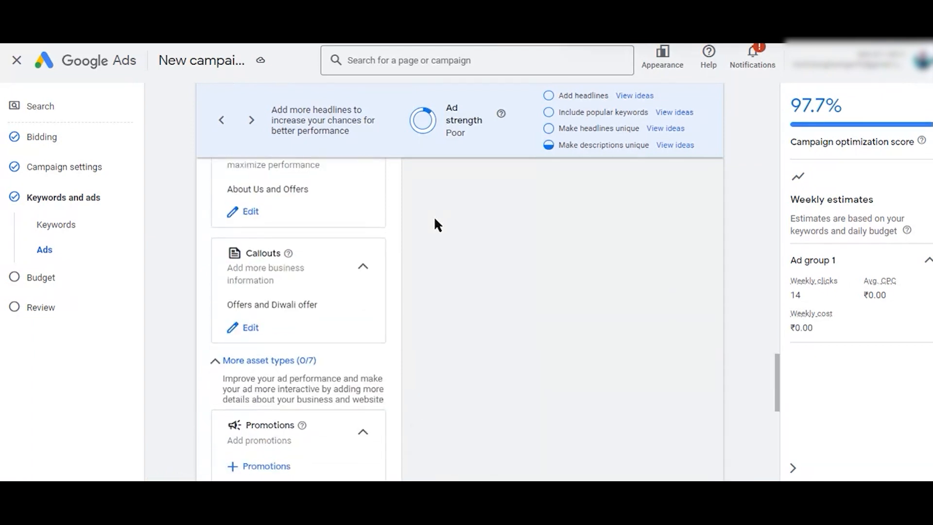
{"action": "scroll", "coordinate": [434, 216], "scroll_direction": "down", "scroll_amount": 5}
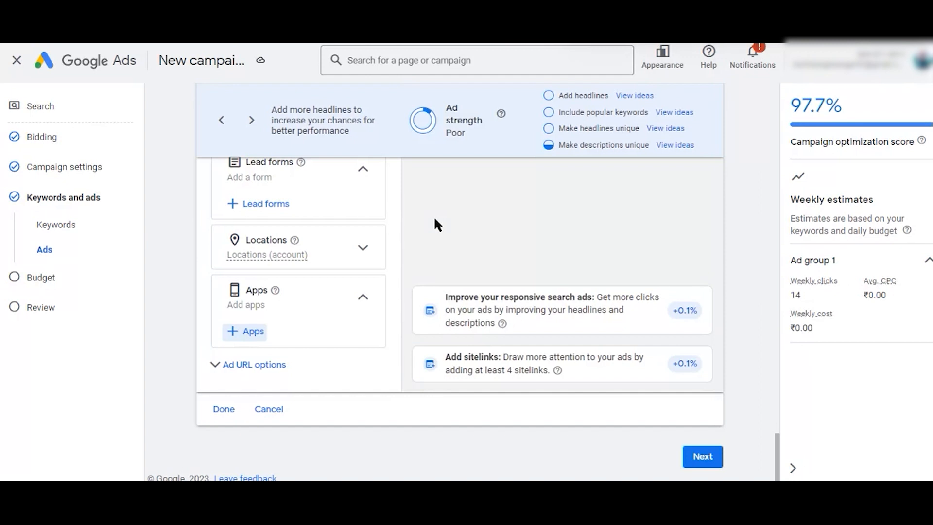
{"action": "scroll", "coordinate": [434, 219], "scroll_direction": "up", "scroll_amount": 10}
{"action": "scroll", "coordinate": [435, 219], "scroll_direction": "down", "scroll_amount": 10}
- Finish editing the ad, check its summary, and continue to the campaign budget, skipping the identity confirmation
{"action": "left_click", "coordinate": [225, 417]}
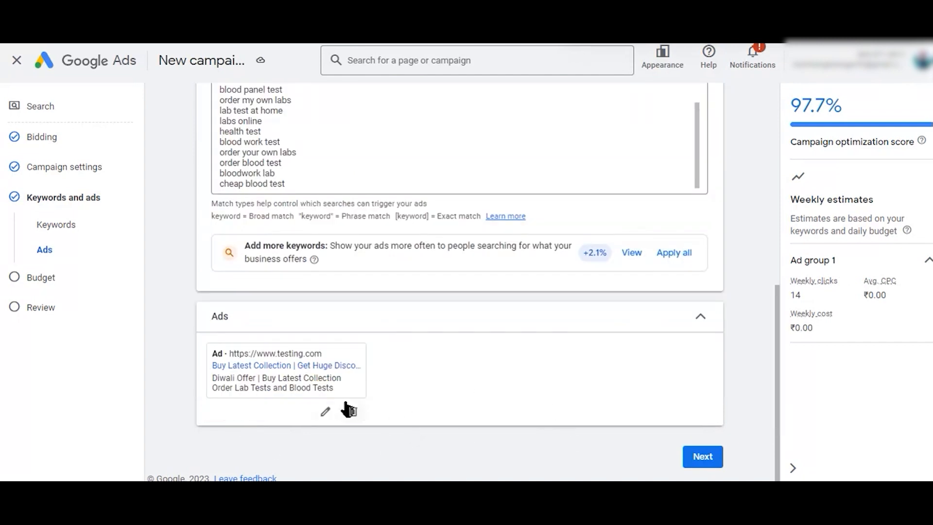
{"action": "left_click_drag", "start_coordinate": [342, 387], "coordinate": [199, 351]}
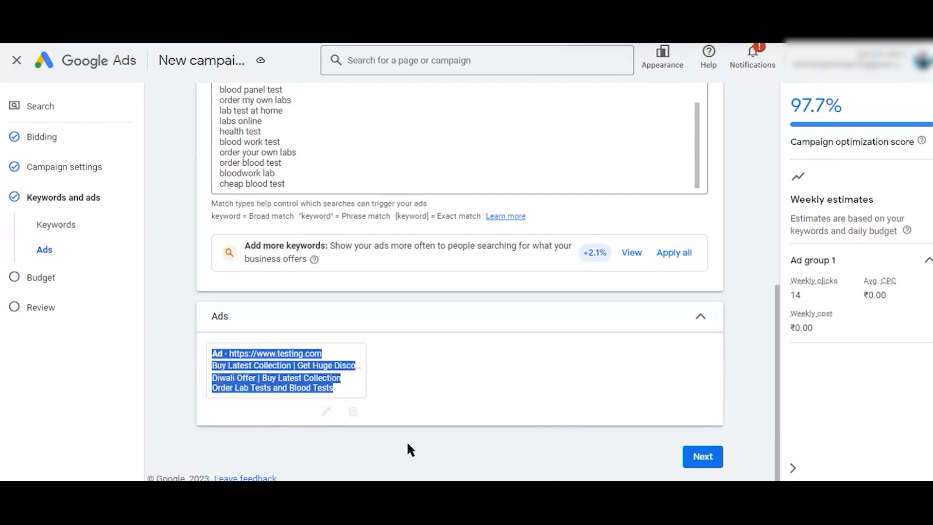
{"action": "left_click", "coordinate": [477, 441]}
{"action": "left_click", "coordinate": [707, 459]}
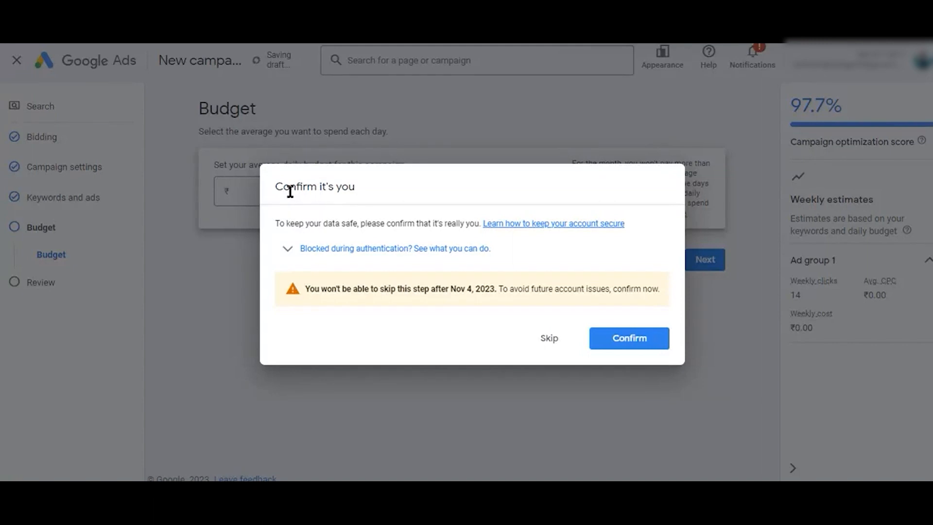
{"action": "left_click", "coordinate": [539, 339]}
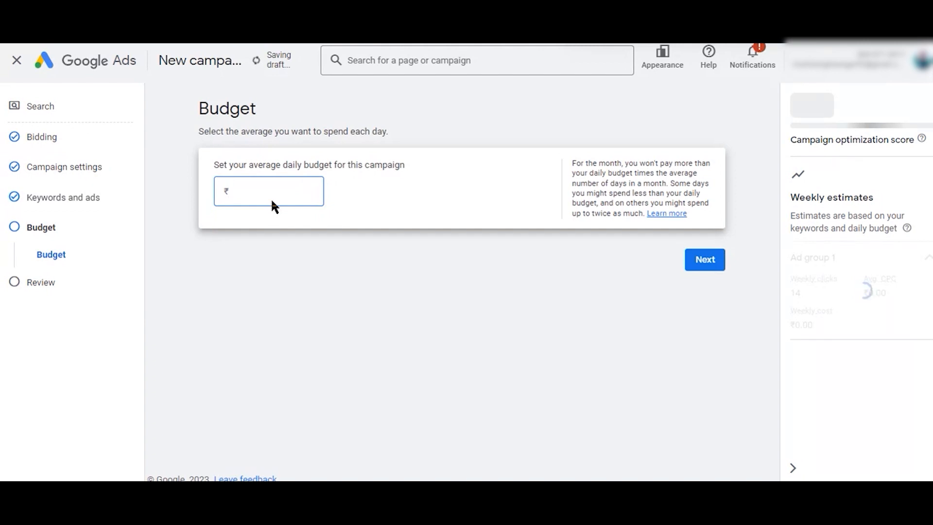
- Set the campaign's average daily budget to ₹1,000
{"action": "type", "text": "100"}
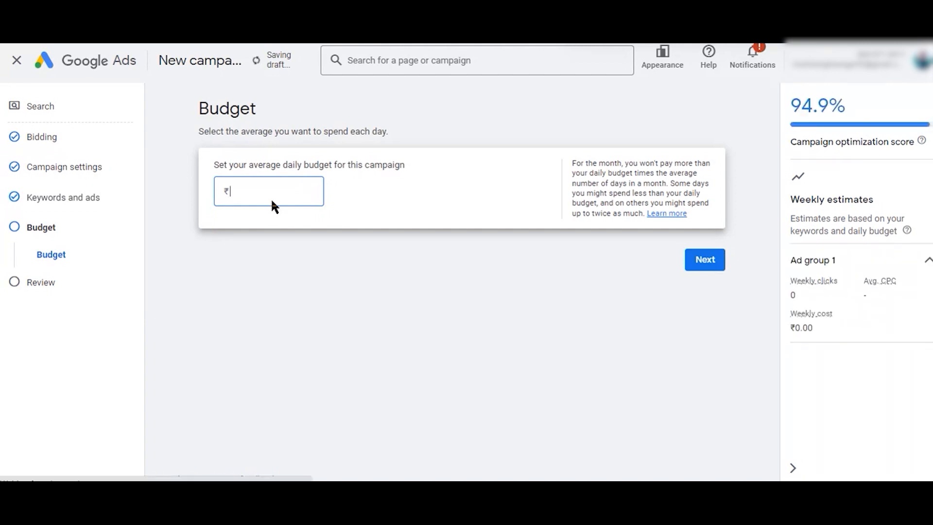
{"action": "type", "text": "0"}
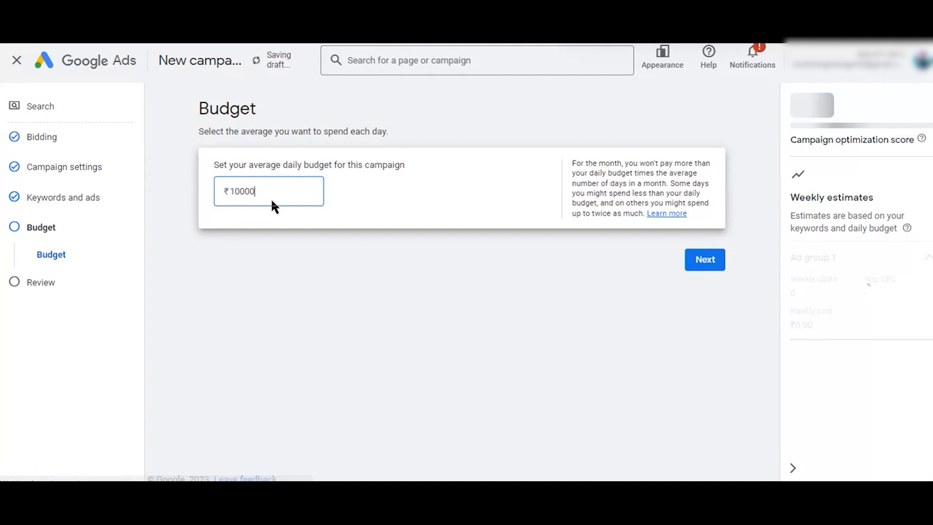
{"action": "left_click", "coordinate": [554, 291]}
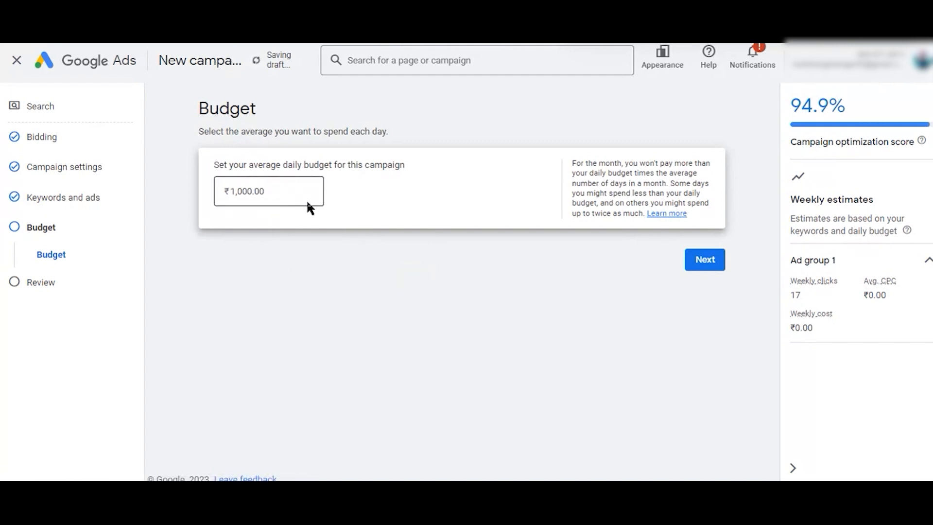
- Try an average daily budget of ₹300 and read the budget advice shown for it
{"action": "left_click_drag", "start_coordinate": [283, 164], "coordinate": [330, 164]}
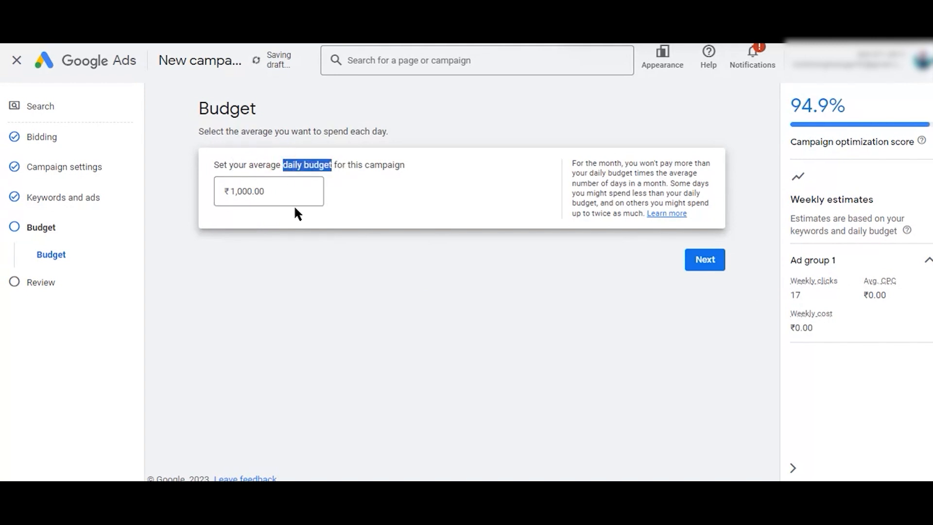
{"action": "left_click", "coordinate": [296, 192]}
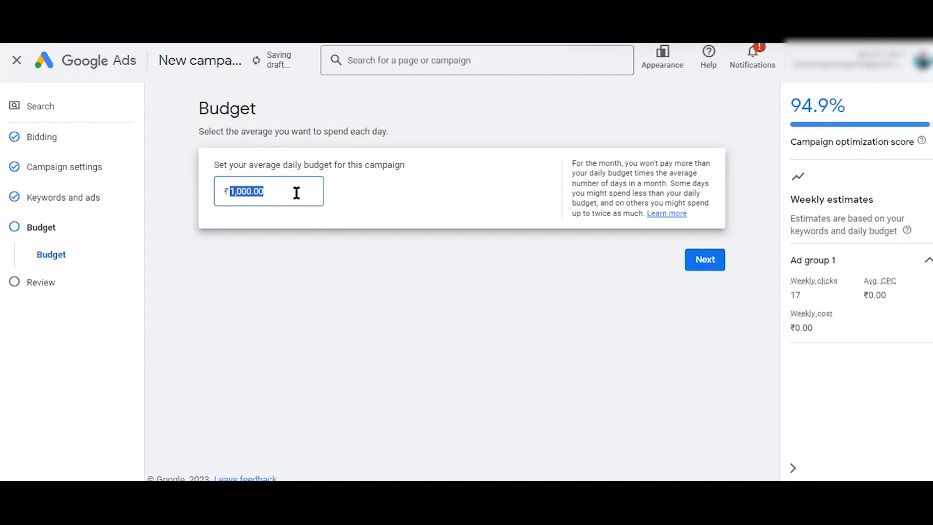
{"action": "type", "text": "300"}
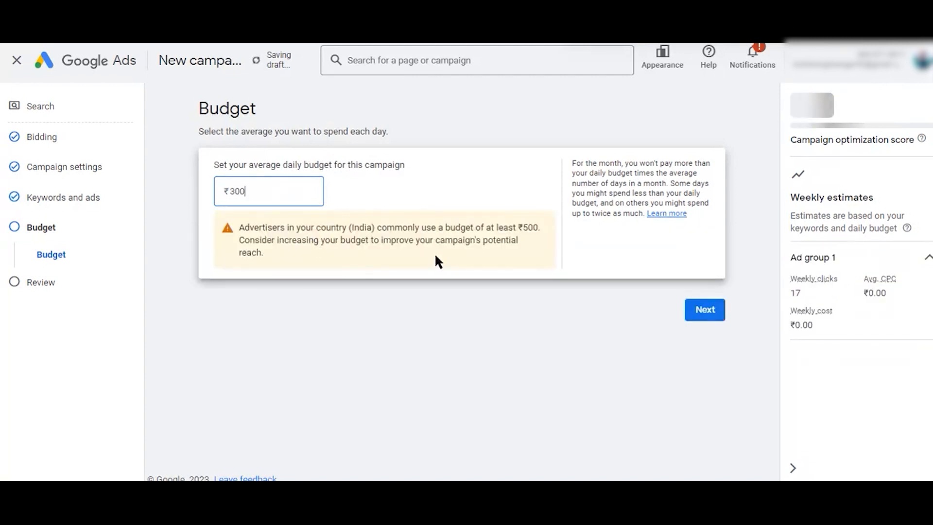
{"action": "type", "text": ".00"}
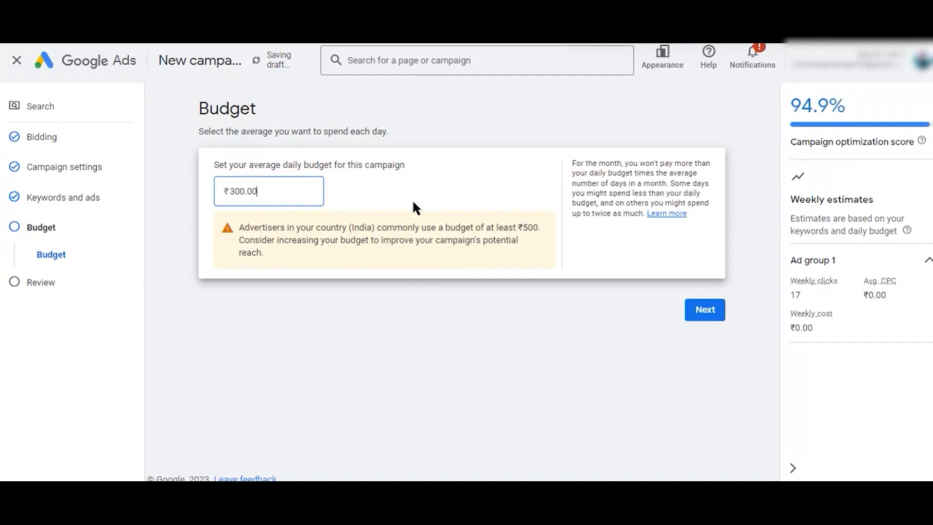
{"action": "left_click", "coordinate": [434, 196]}
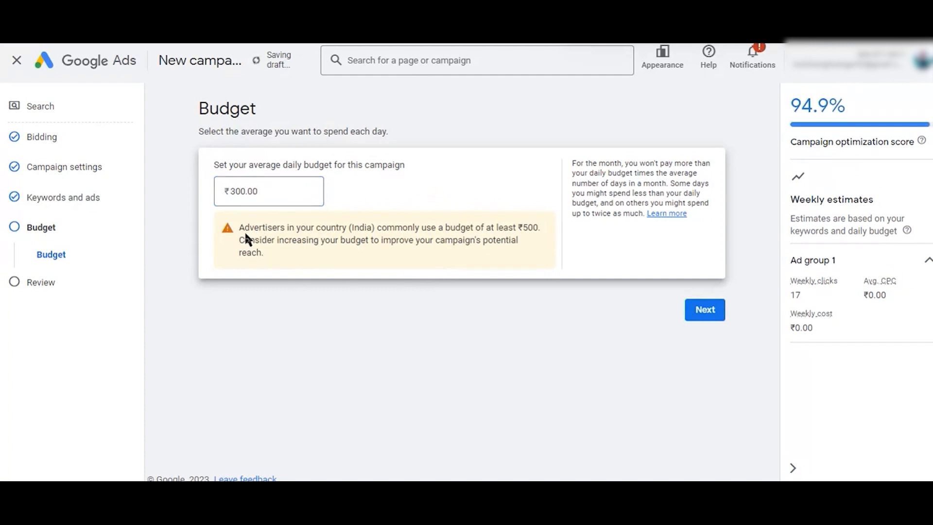
{"action": "left_click_drag", "start_coordinate": [244, 226], "coordinate": [323, 281]}
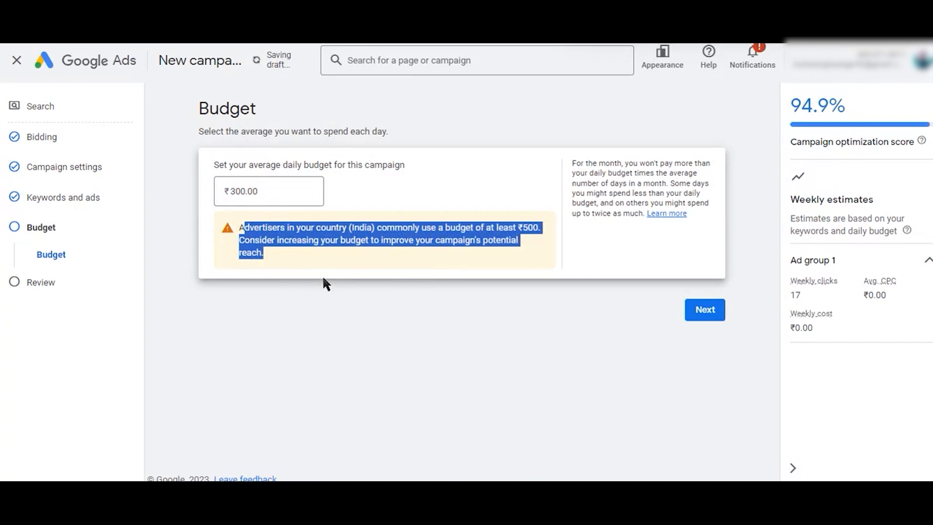
{"action": "left_click", "coordinate": [425, 278]}
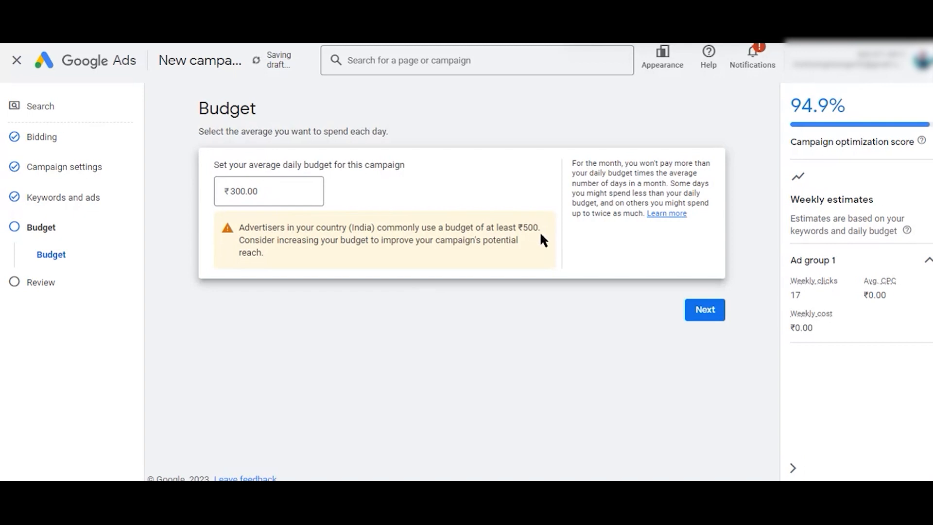
- Set the campaign's average daily budget to ₹500
{"action": "left_click", "coordinate": [270, 191]}
{"action": "double_click", "coordinate": [271, 195]}
{"action": "type", "text": "500"}
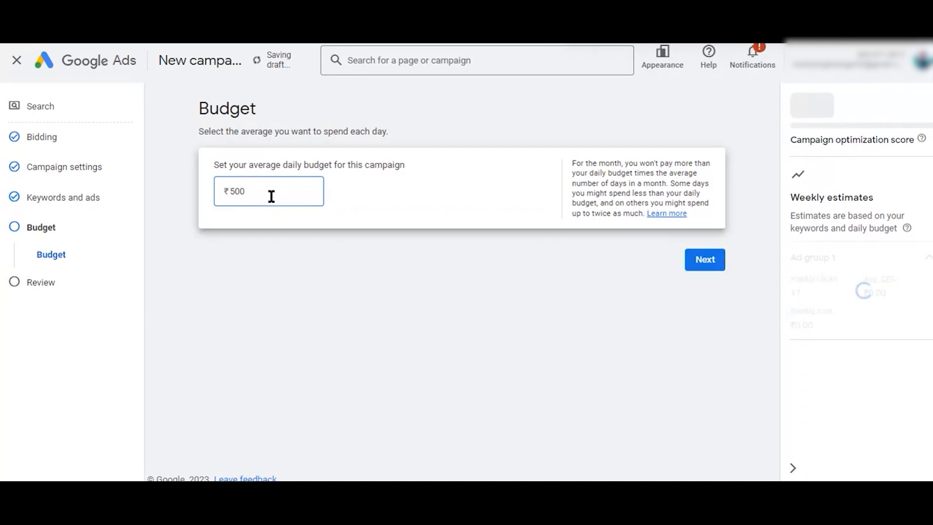
{"action": "left_click", "coordinate": [476, 263]}
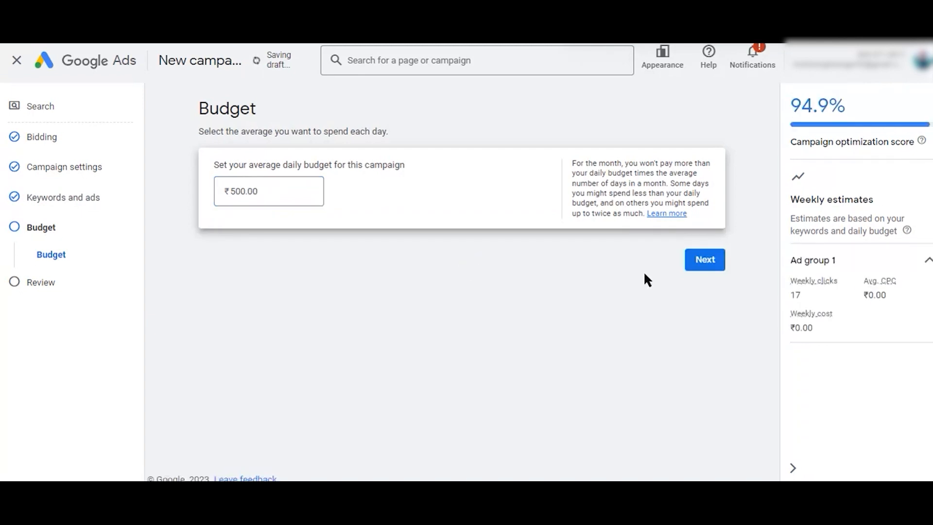
- Continue to the campaign review and dismiss the guidance feedback survey
{"action": "left_click", "coordinate": [706, 263]}
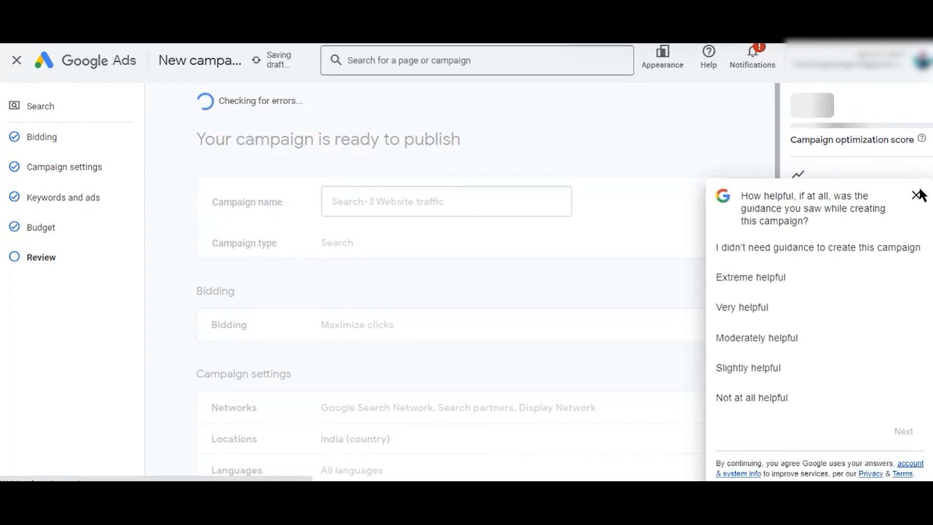
{"action": "left_click", "coordinate": [916, 196]}
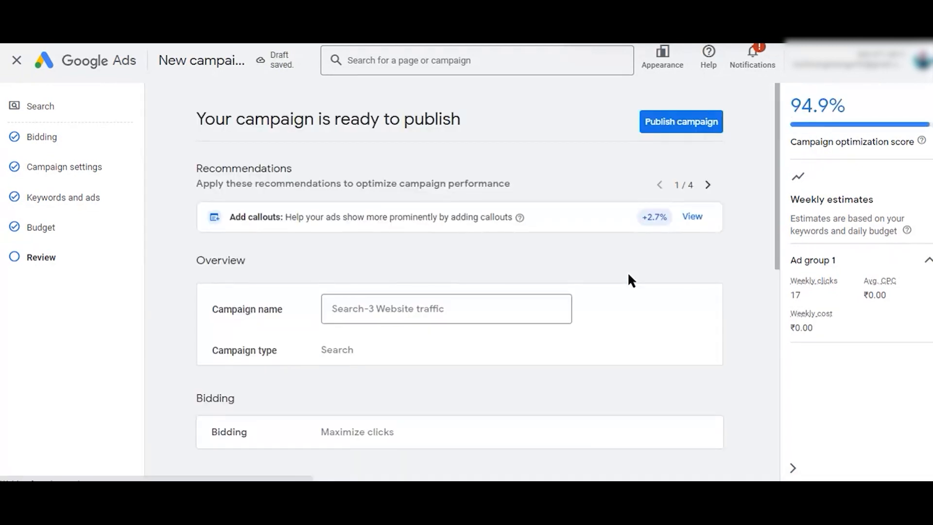
- Review the campaign summary, checking the overview, bidding, campaign settings, keywords and daily budget before publishing
{"action": "scroll", "coordinate": [631, 279], "scroll_direction": "down", "scroll_amount": 6}
{"action": "scroll", "coordinate": [630, 281], "scroll_direction": "down", "scroll_amount": 4}
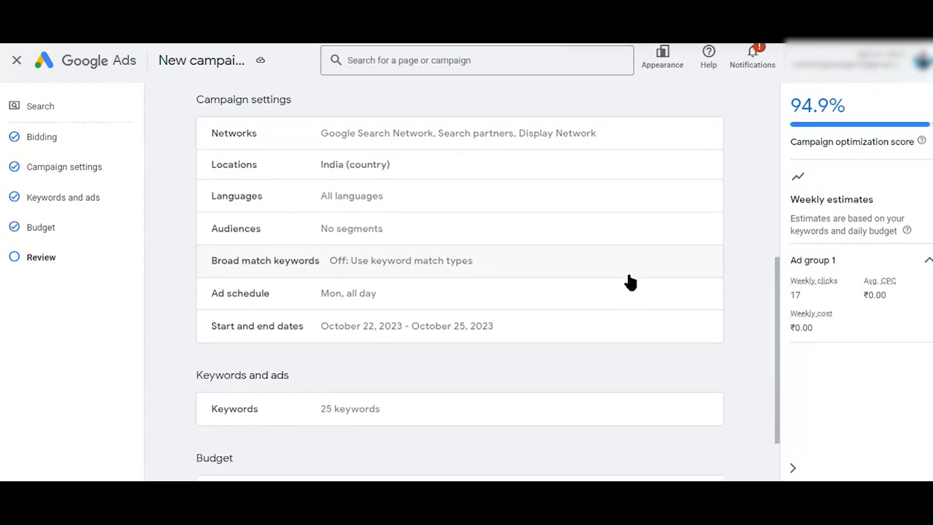
{"action": "scroll", "coordinate": [627, 281], "scroll_direction": "up", "scroll_amount": 10}
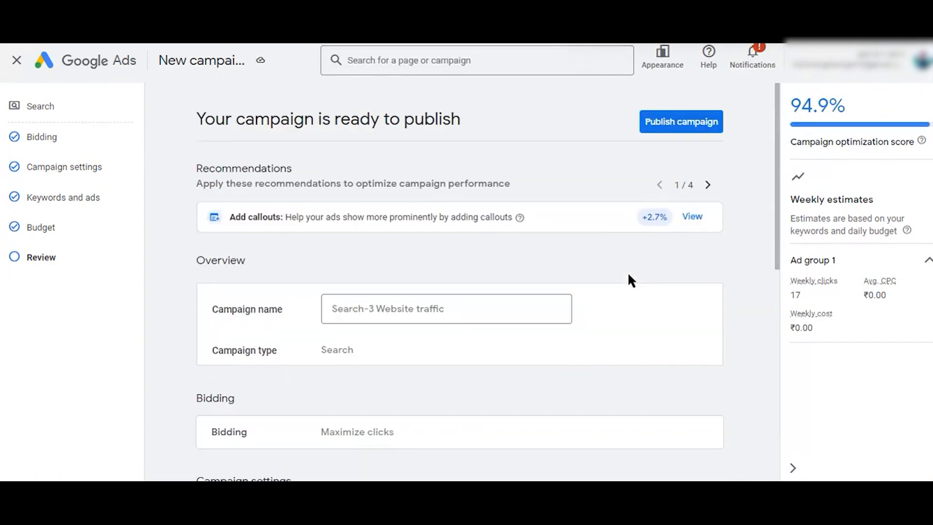
{"action": "scroll", "coordinate": [628, 281], "scroll_direction": "down", "scroll_amount": 2}
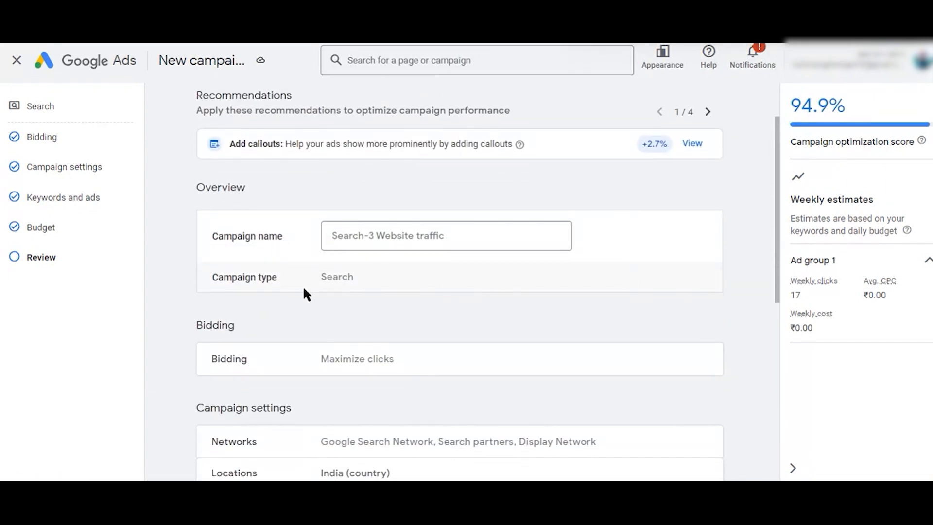
{"action": "scroll", "coordinate": [306, 291], "scroll_direction": "down", "scroll_amount": 2}
{"action": "scroll", "coordinate": [406, 270], "scroll_direction": "down", "scroll_amount": 2}
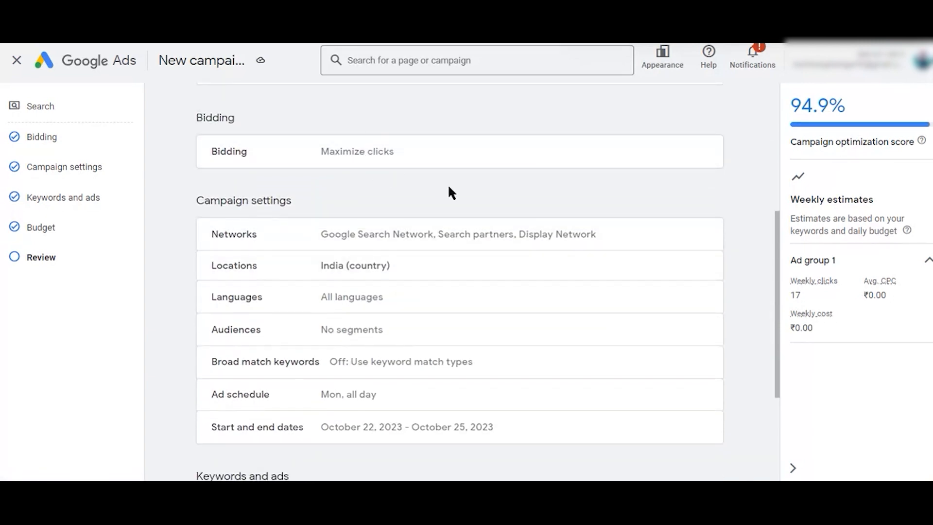
{"action": "scroll", "coordinate": [450, 192], "scroll_direction": "down", "scroll_amount": 1}
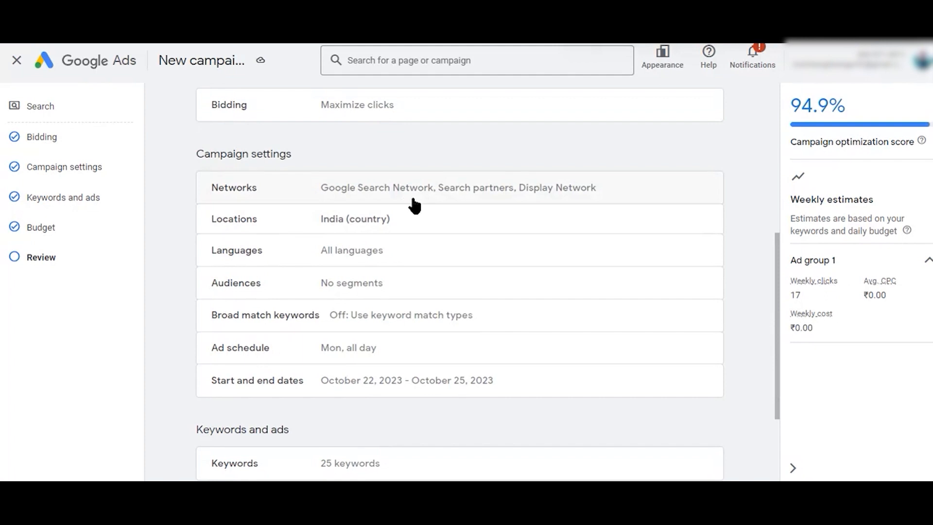
{"action": "scroll", "coordinate": [415, 206], "scroll_direction": "down", "scroll_amount": 3}
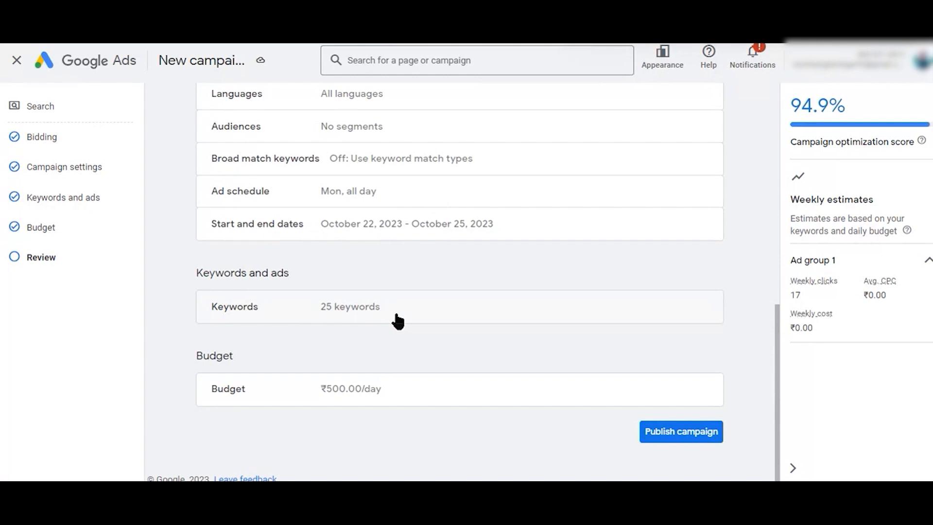
{"action": "scroll", "coordinate": [593, 427], "scroll_direction": "up", "scroll_amount": 1}
{"action": "scroll", "coordinate": [593, 427], "scroll_direction": "down", "scroll_amount": 1}
{"action": "scroll", "coordinate": [537, 399], "scroll_direction": "up", "scroll_amount": 3}
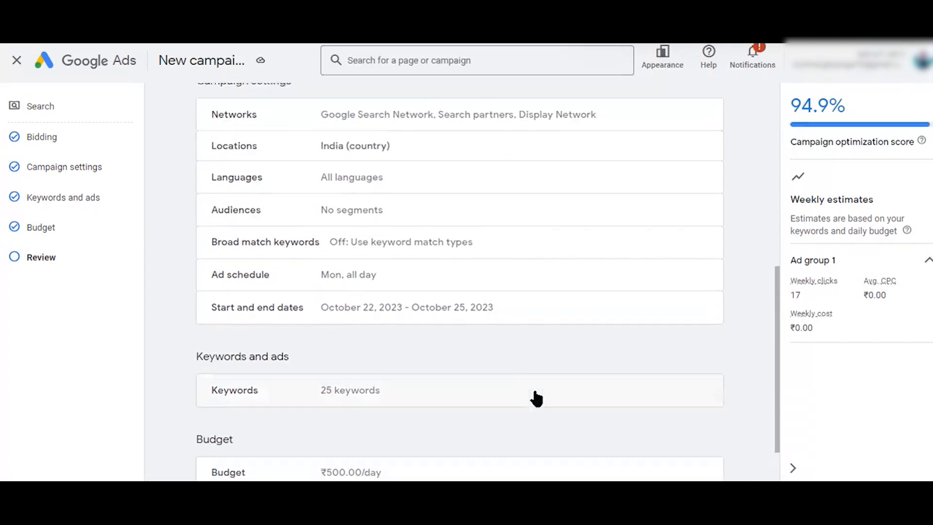
{"action": "scroll", "coordinate": [536, 398], "scroll_direction": "down", "scroll_amount": 3}
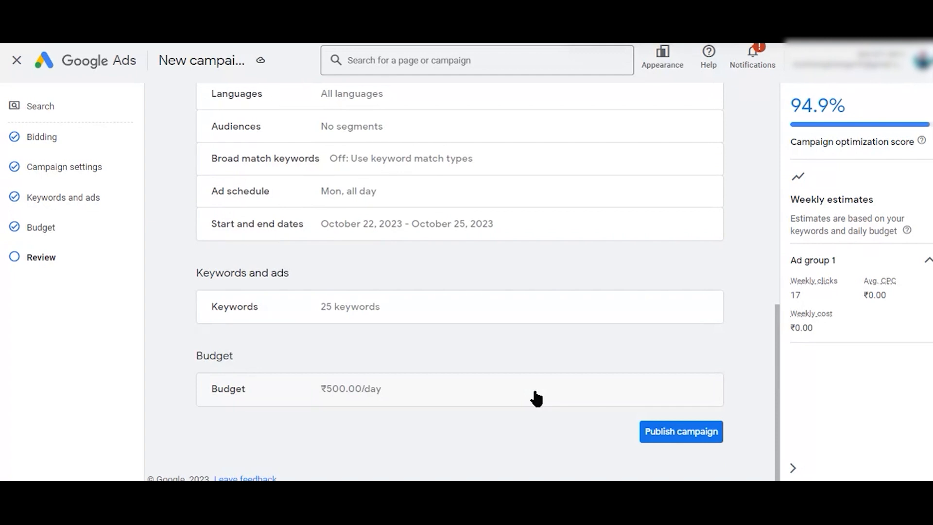
{"action": "scroll", "coordinate": [536, 399], "scroll_direction": "up", "scroll_amount": 10}
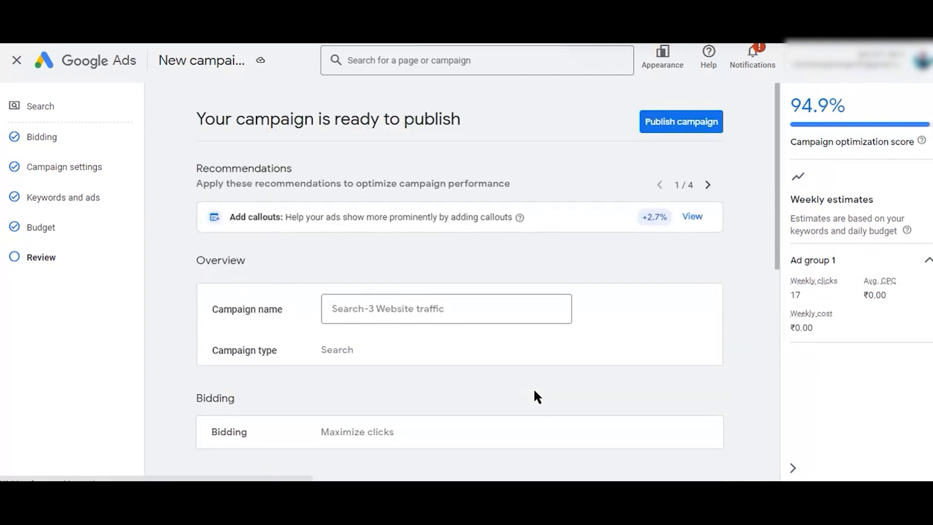